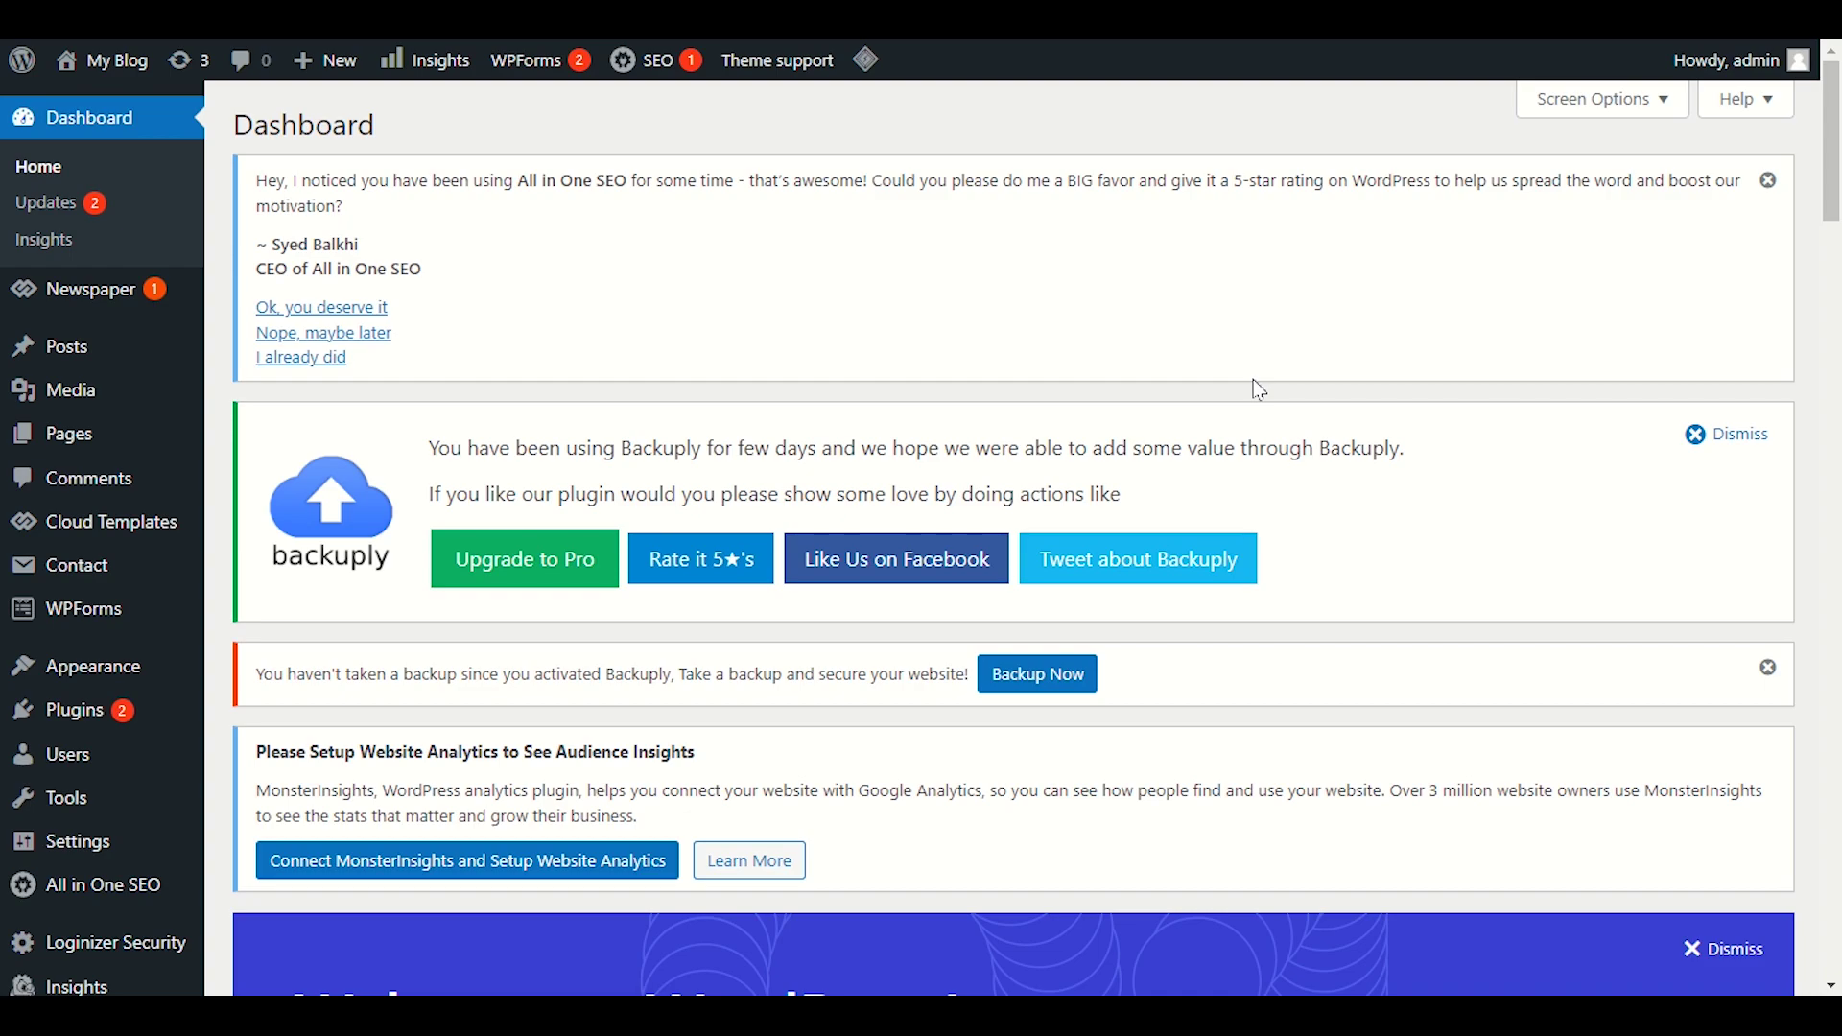
# - Open the blog's live site in a separate tab and look over its current homepage design
pyautogui.moveTo(107, 59)
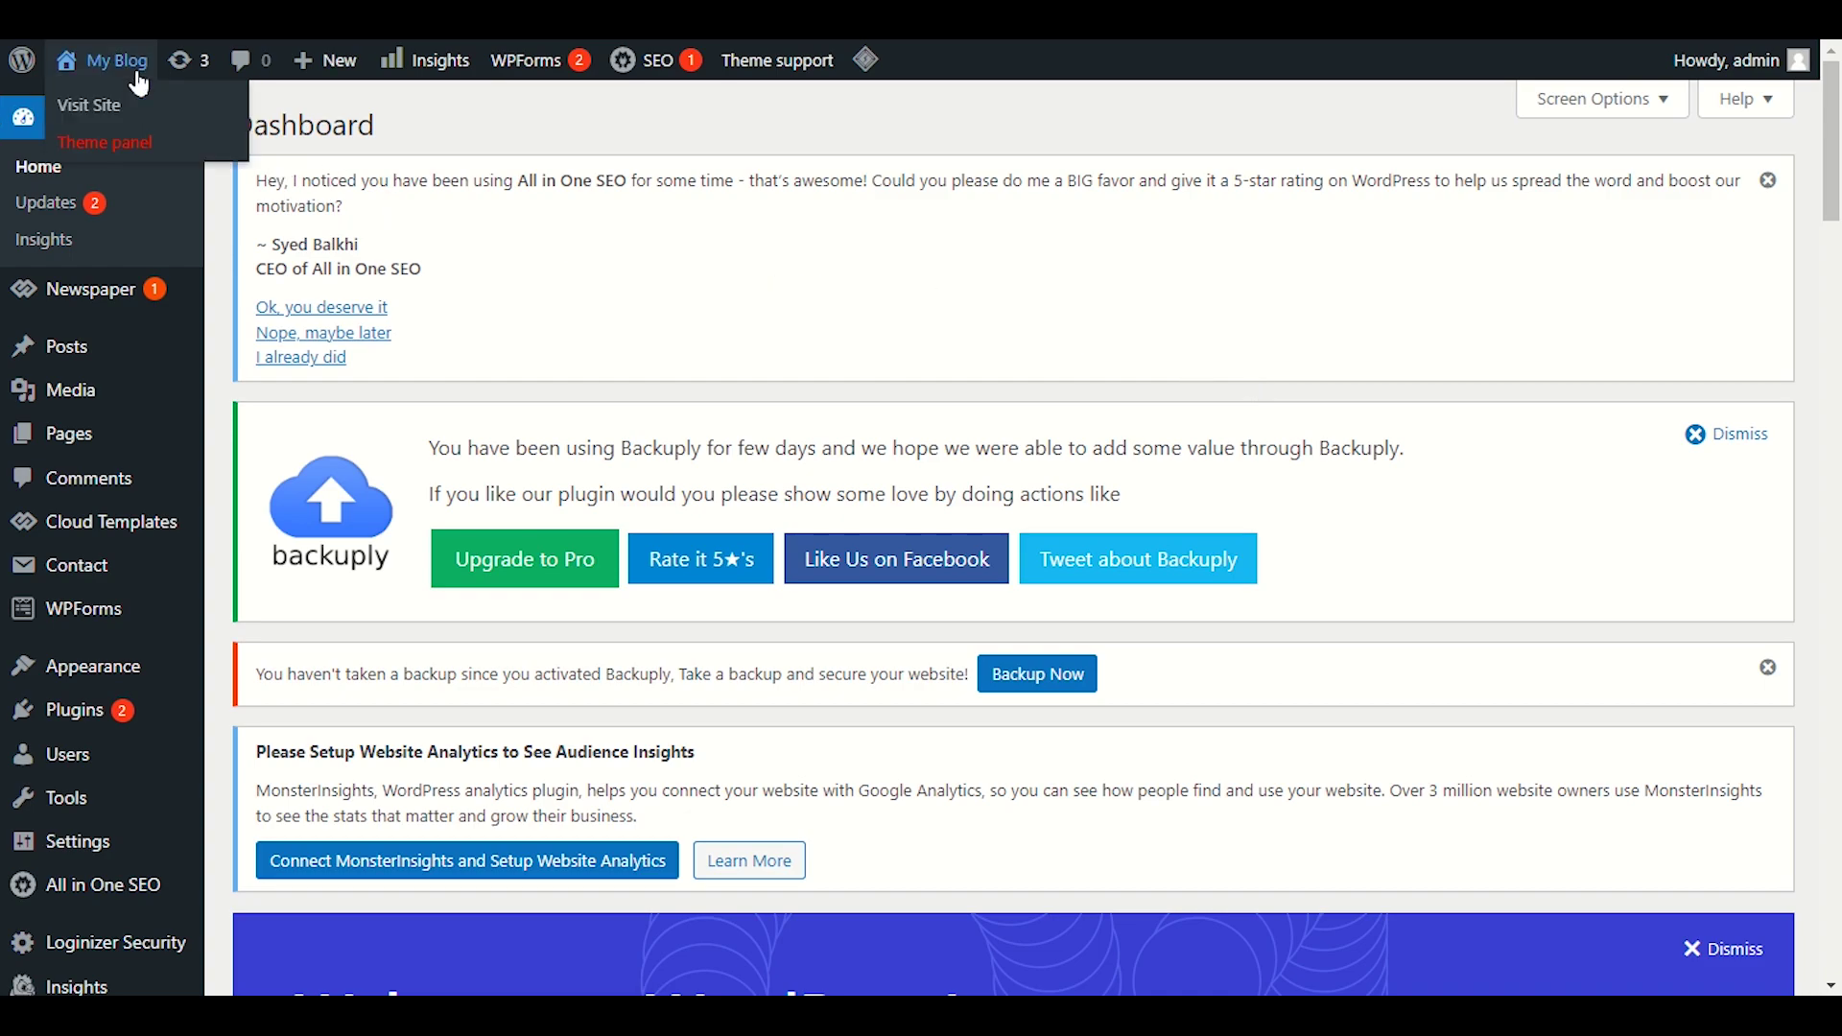
pyautogui.rightClick(126, 106)
pyautogui.click(153, 133)
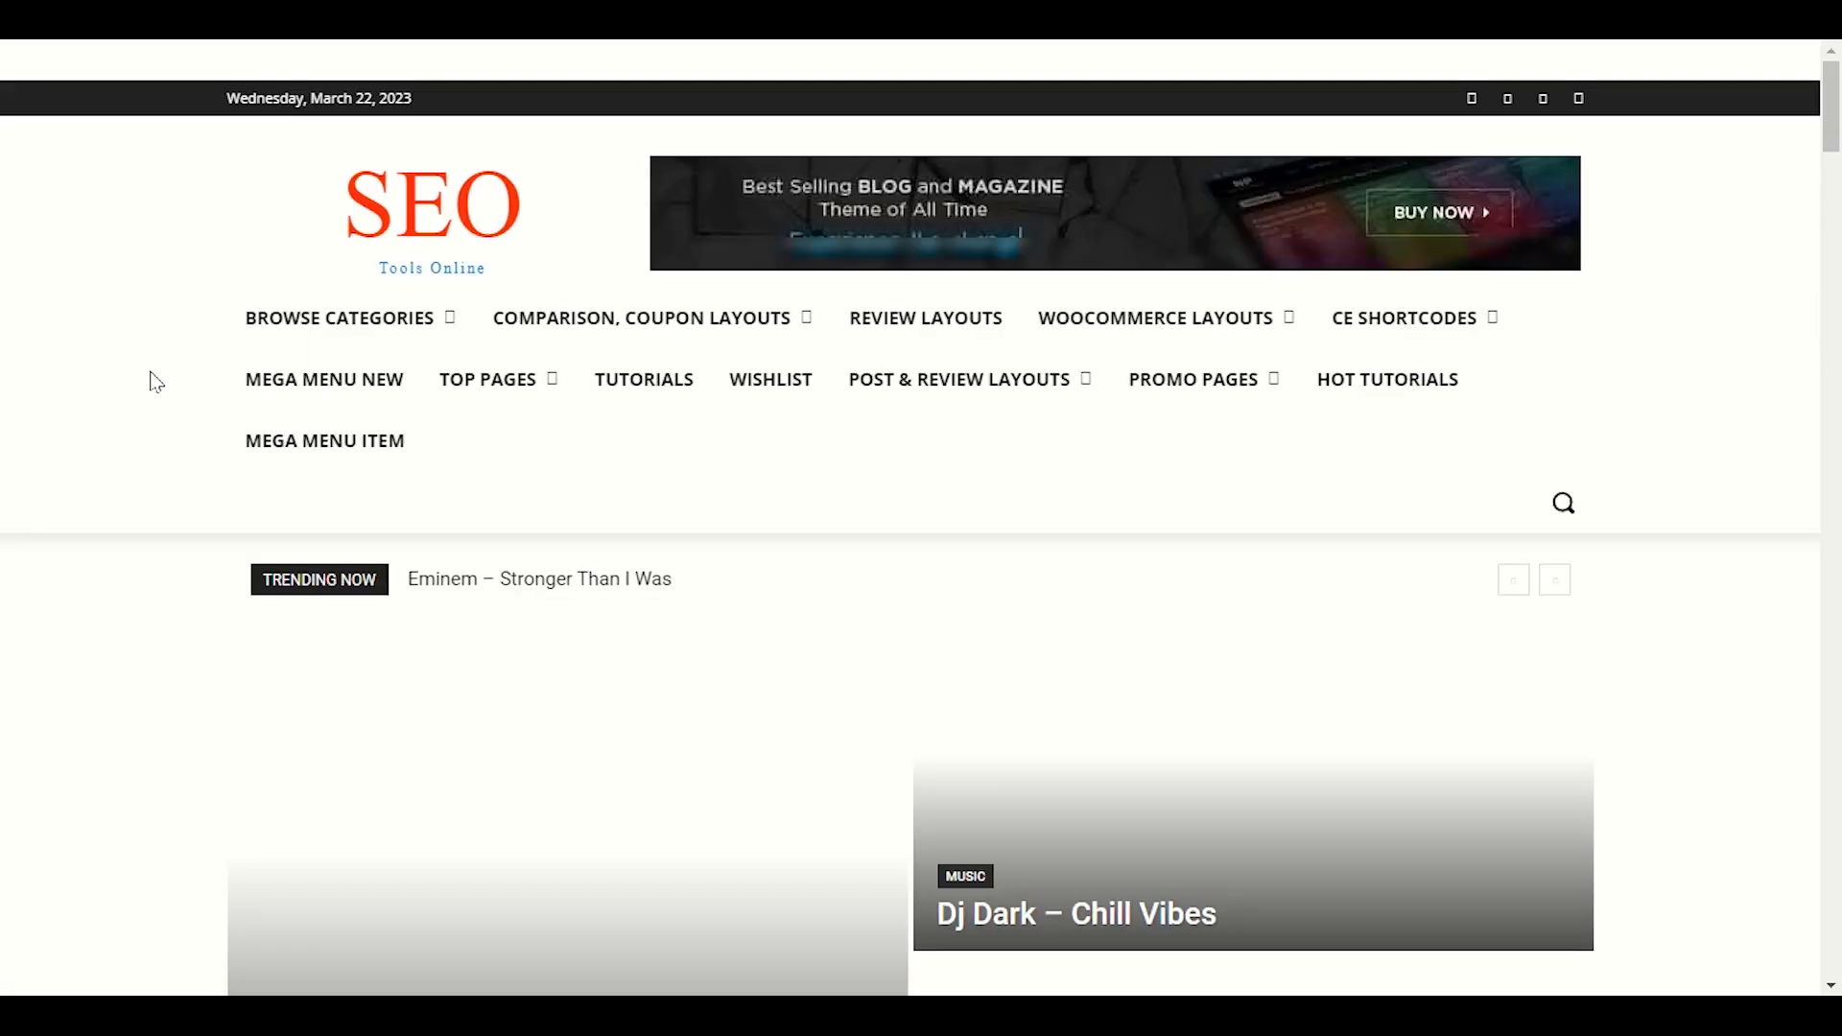
pyautogui.scroll(-5, 148, 376)
pyautogui.scroll(-3, 148, 372)
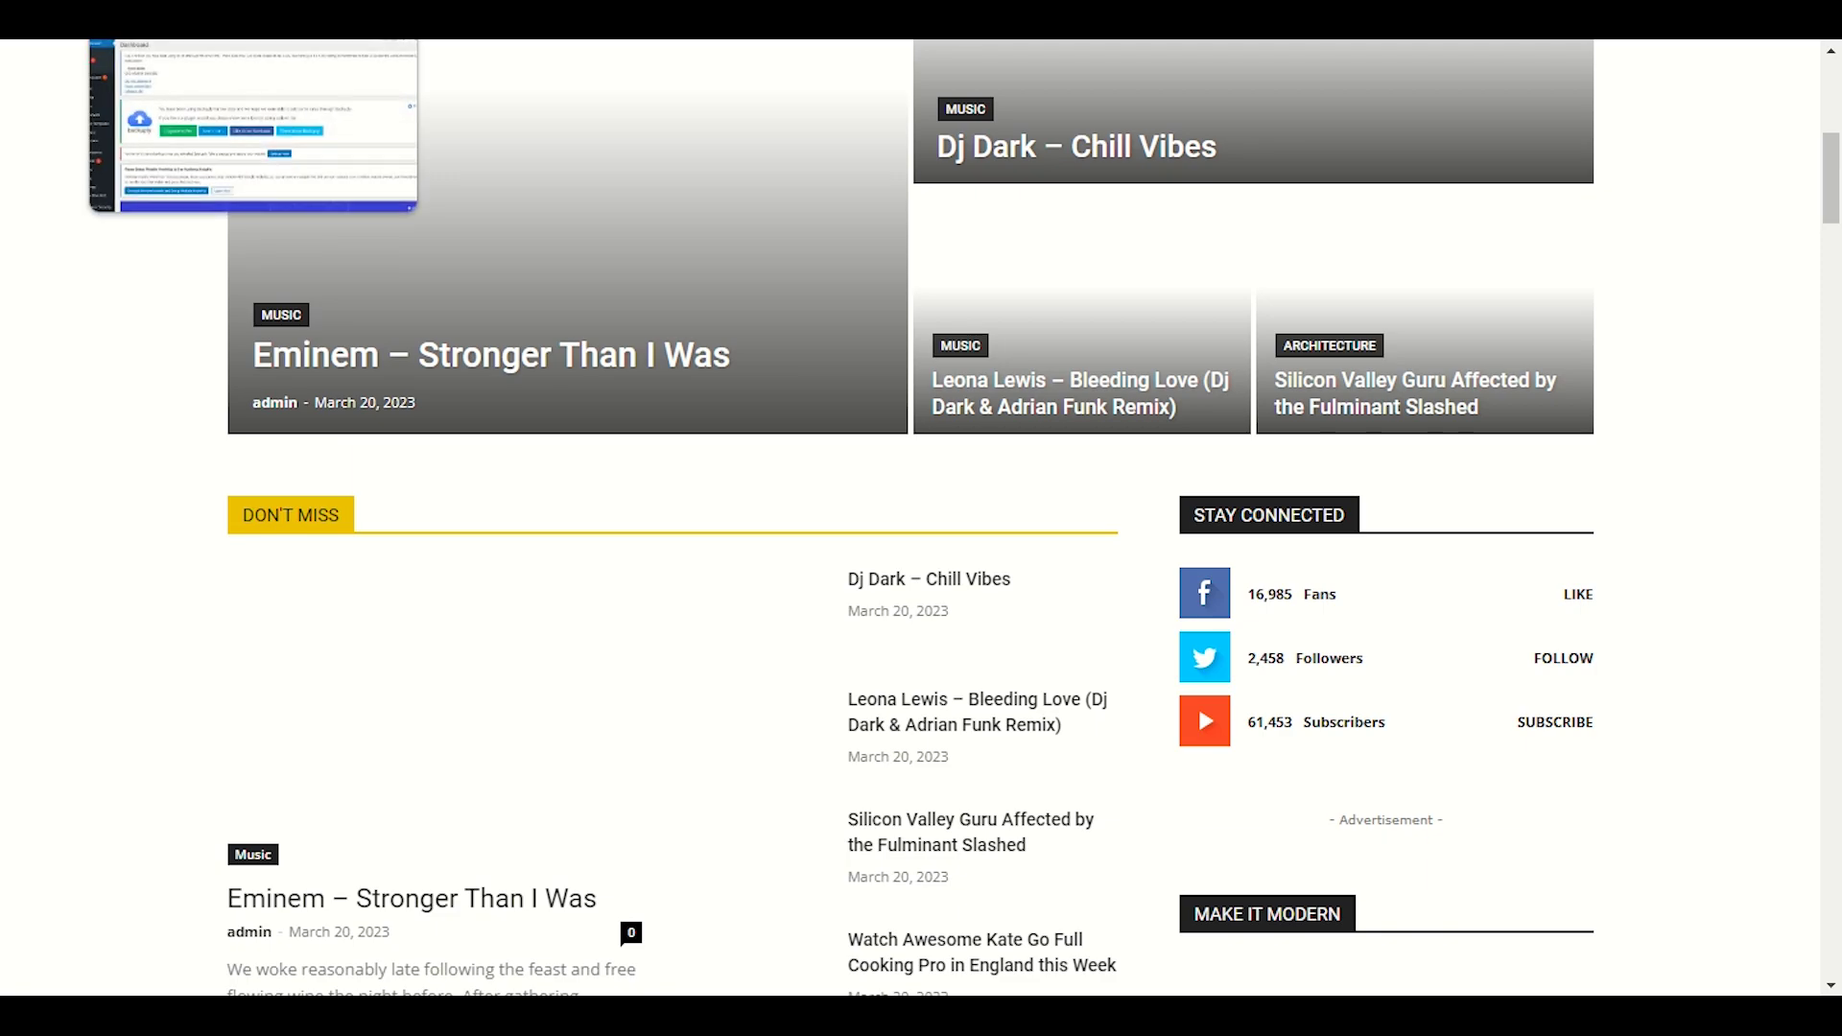
pyautogui.scroll(-5, 105, 292)
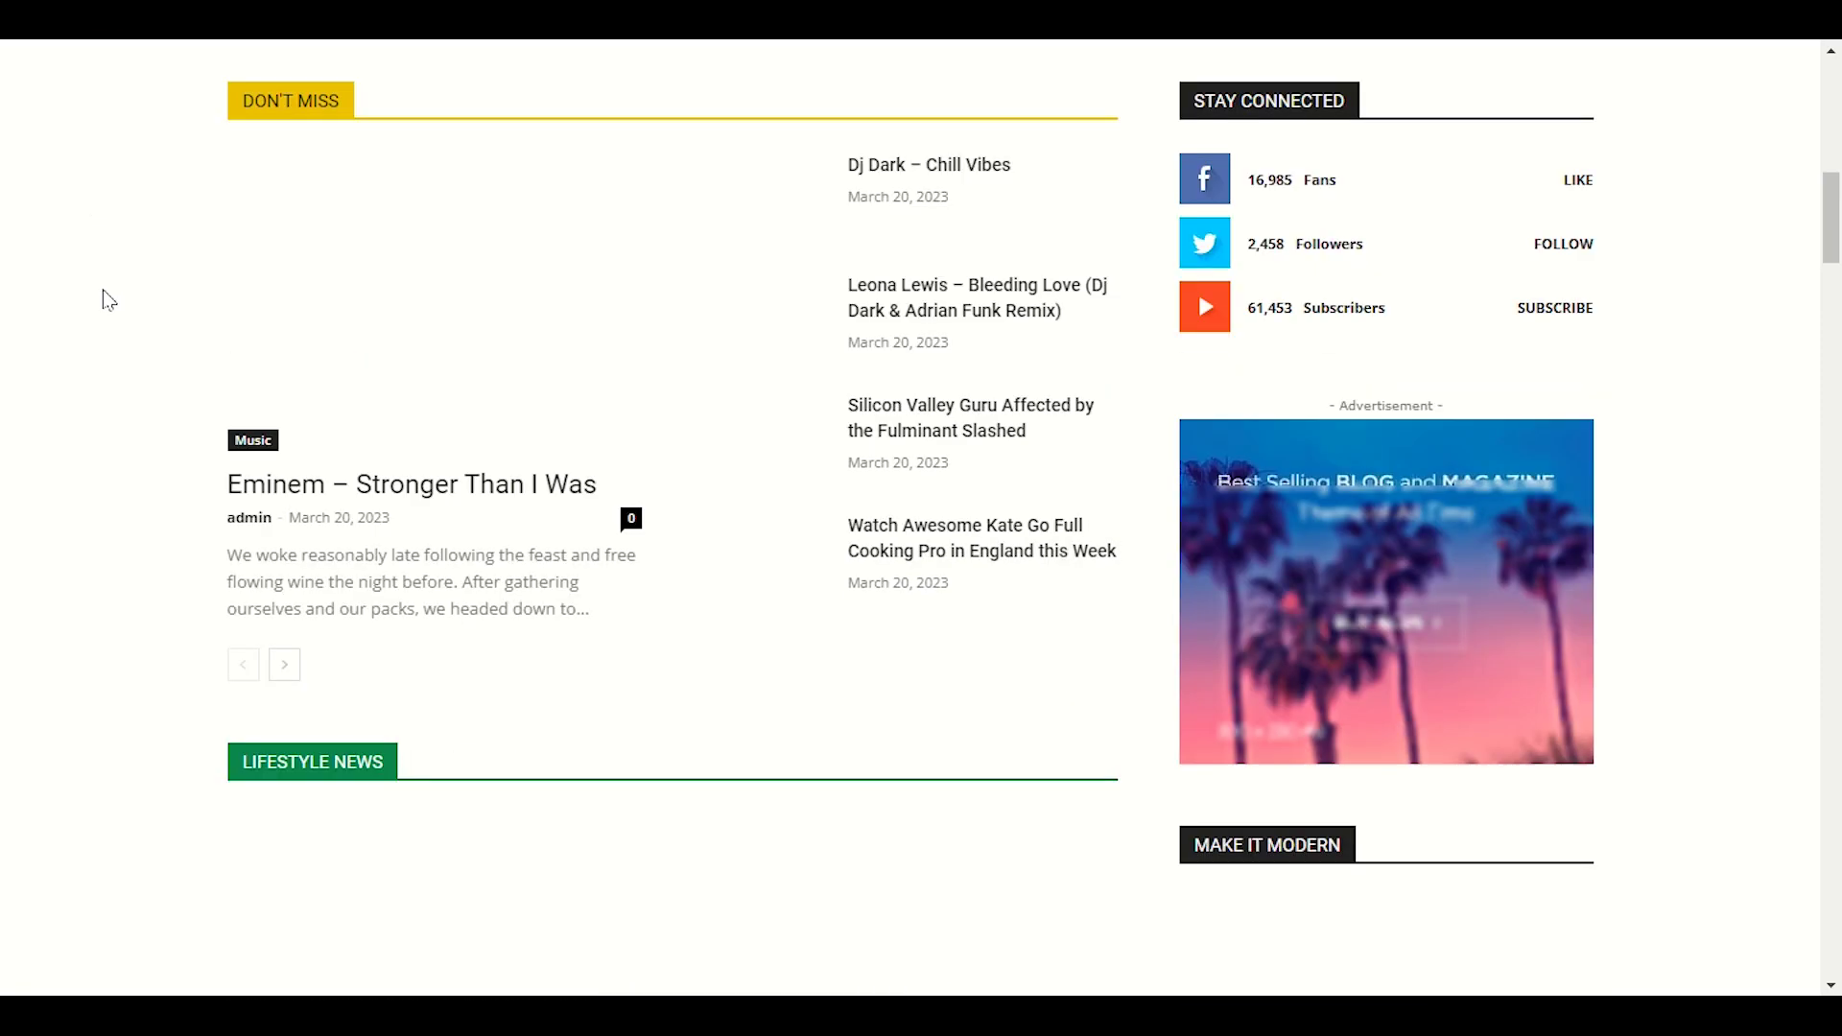
pyautogui.scroll(10, 104, 297)
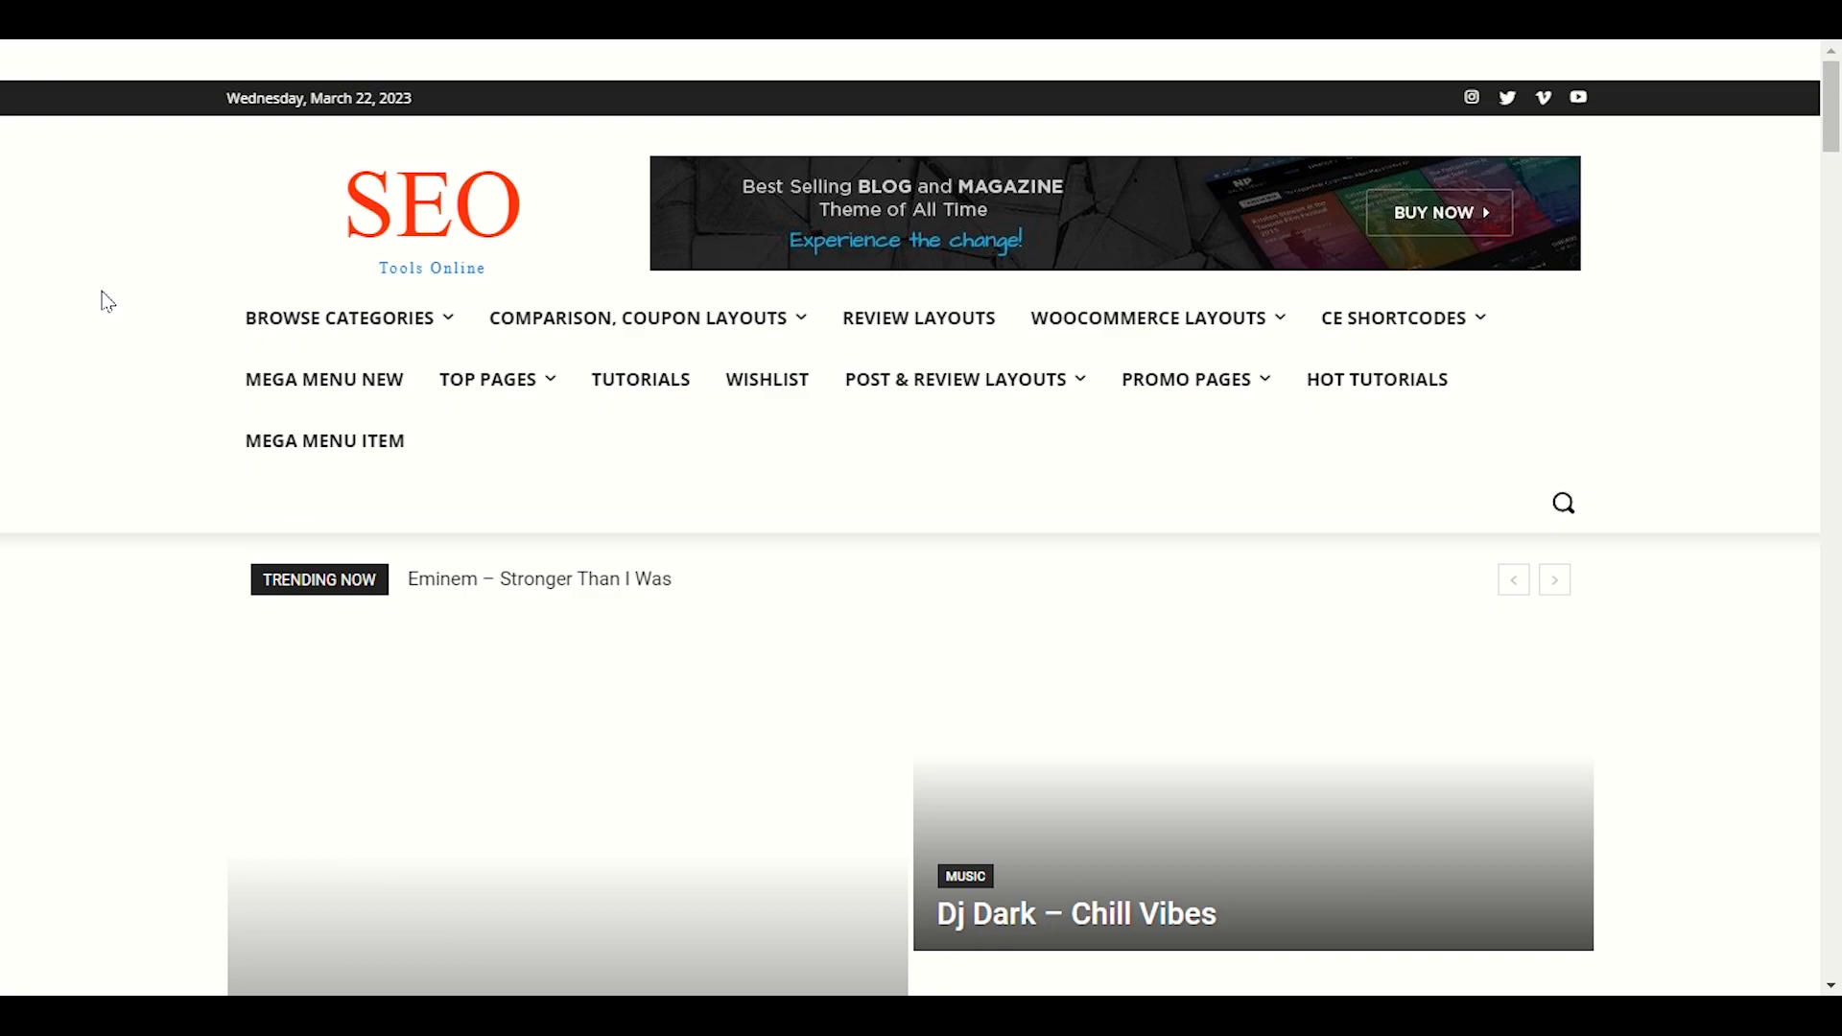
pyautogui.scroll(-10, 101, 302)
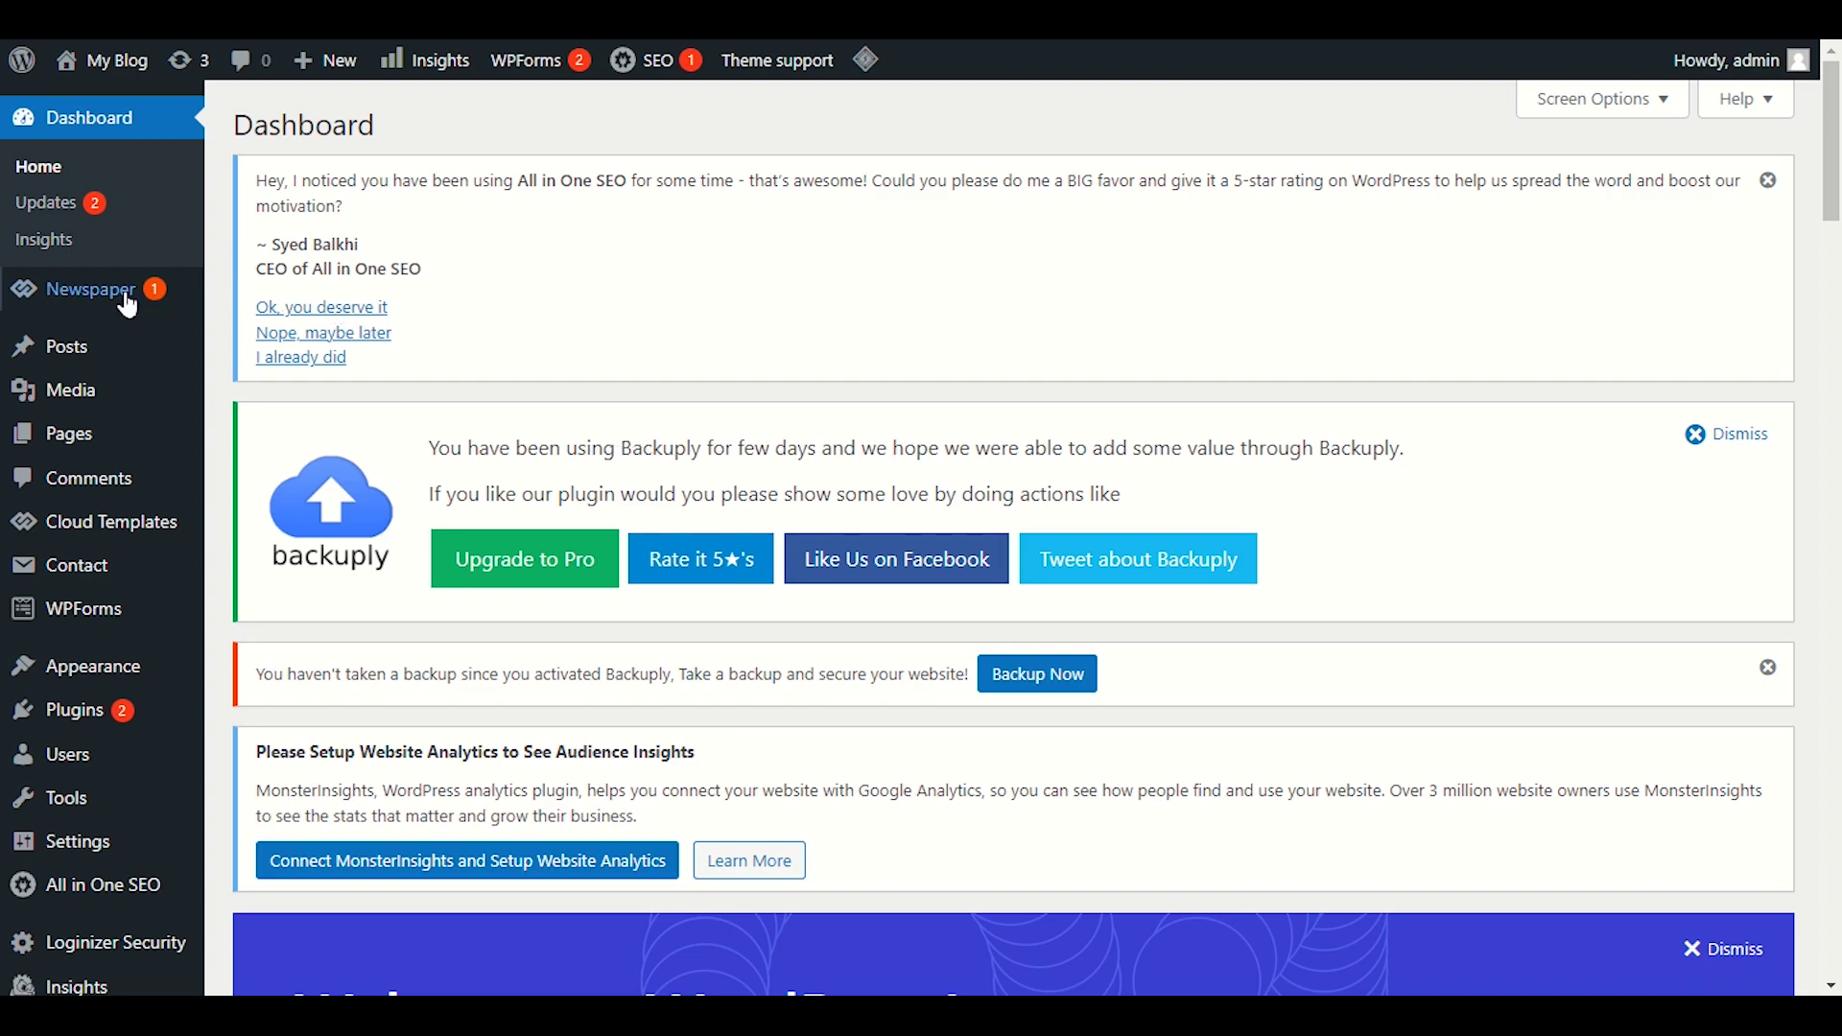
# - Open the Newspaper theme's Prebuilt Websites page and bring its demo gallery into view
pyautogui.moveTo(190, 295)
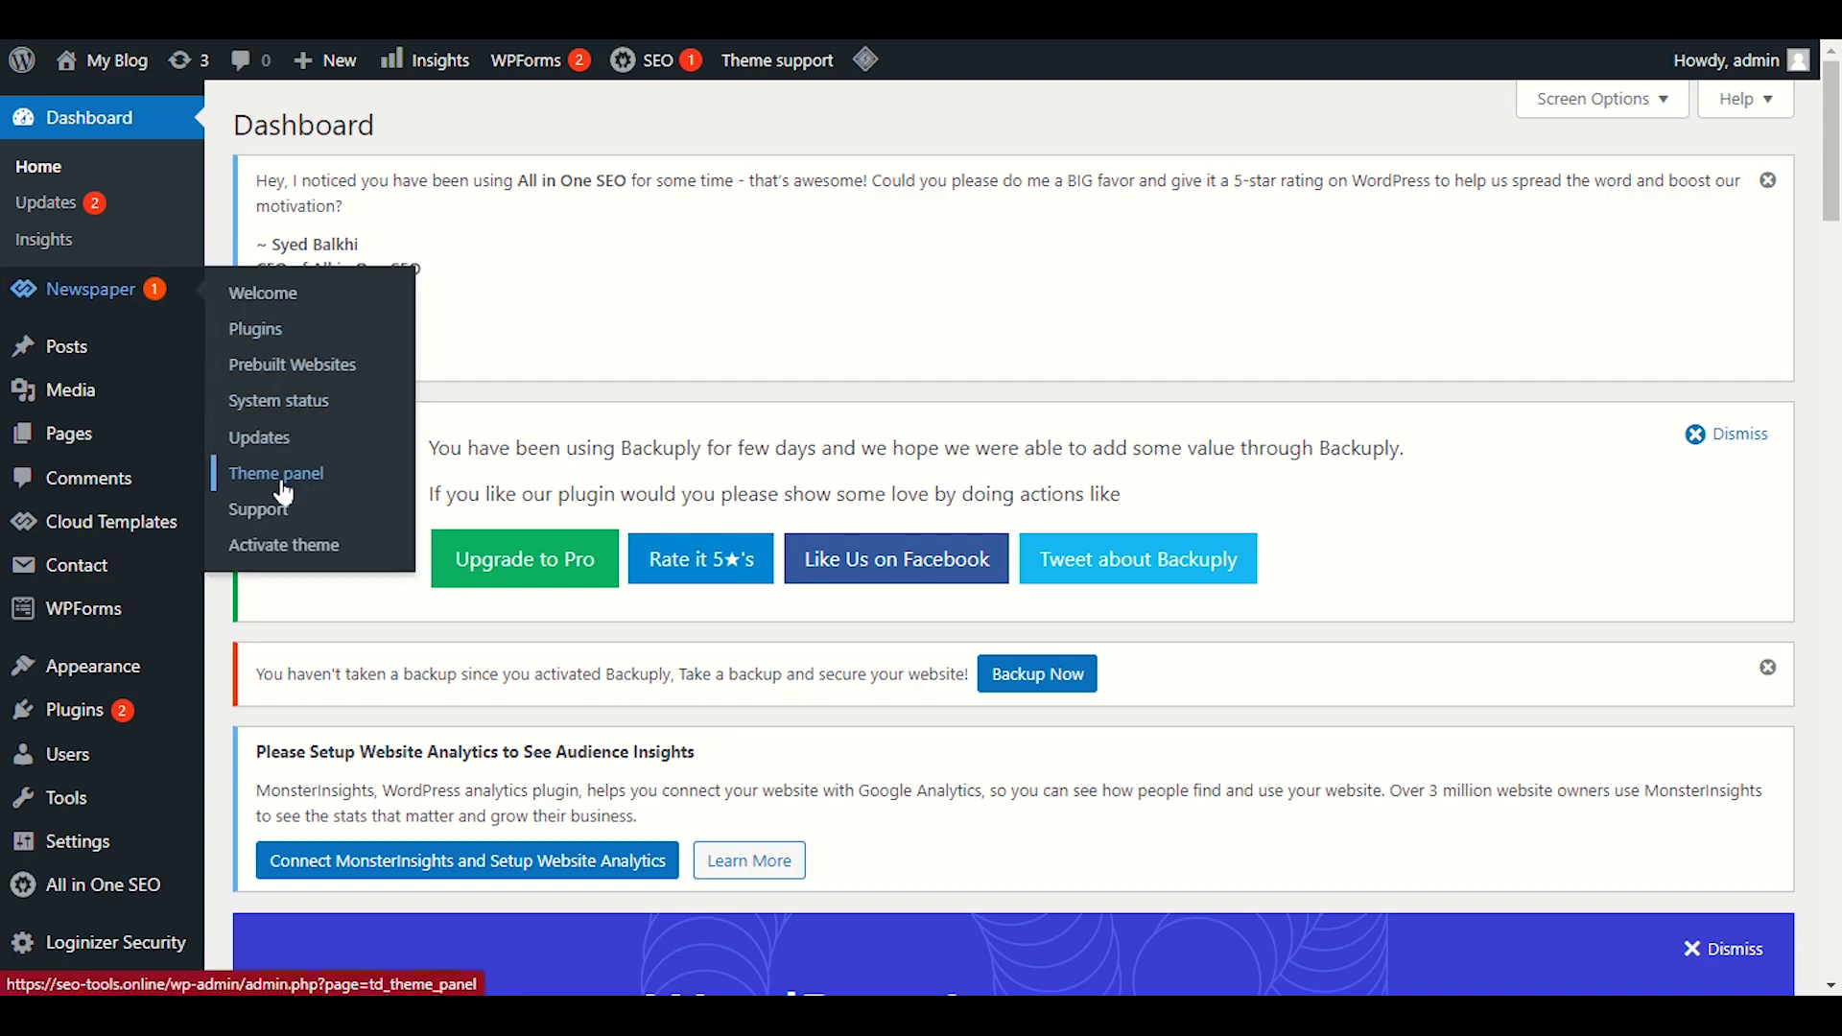
pyautogui.click(287, 366)
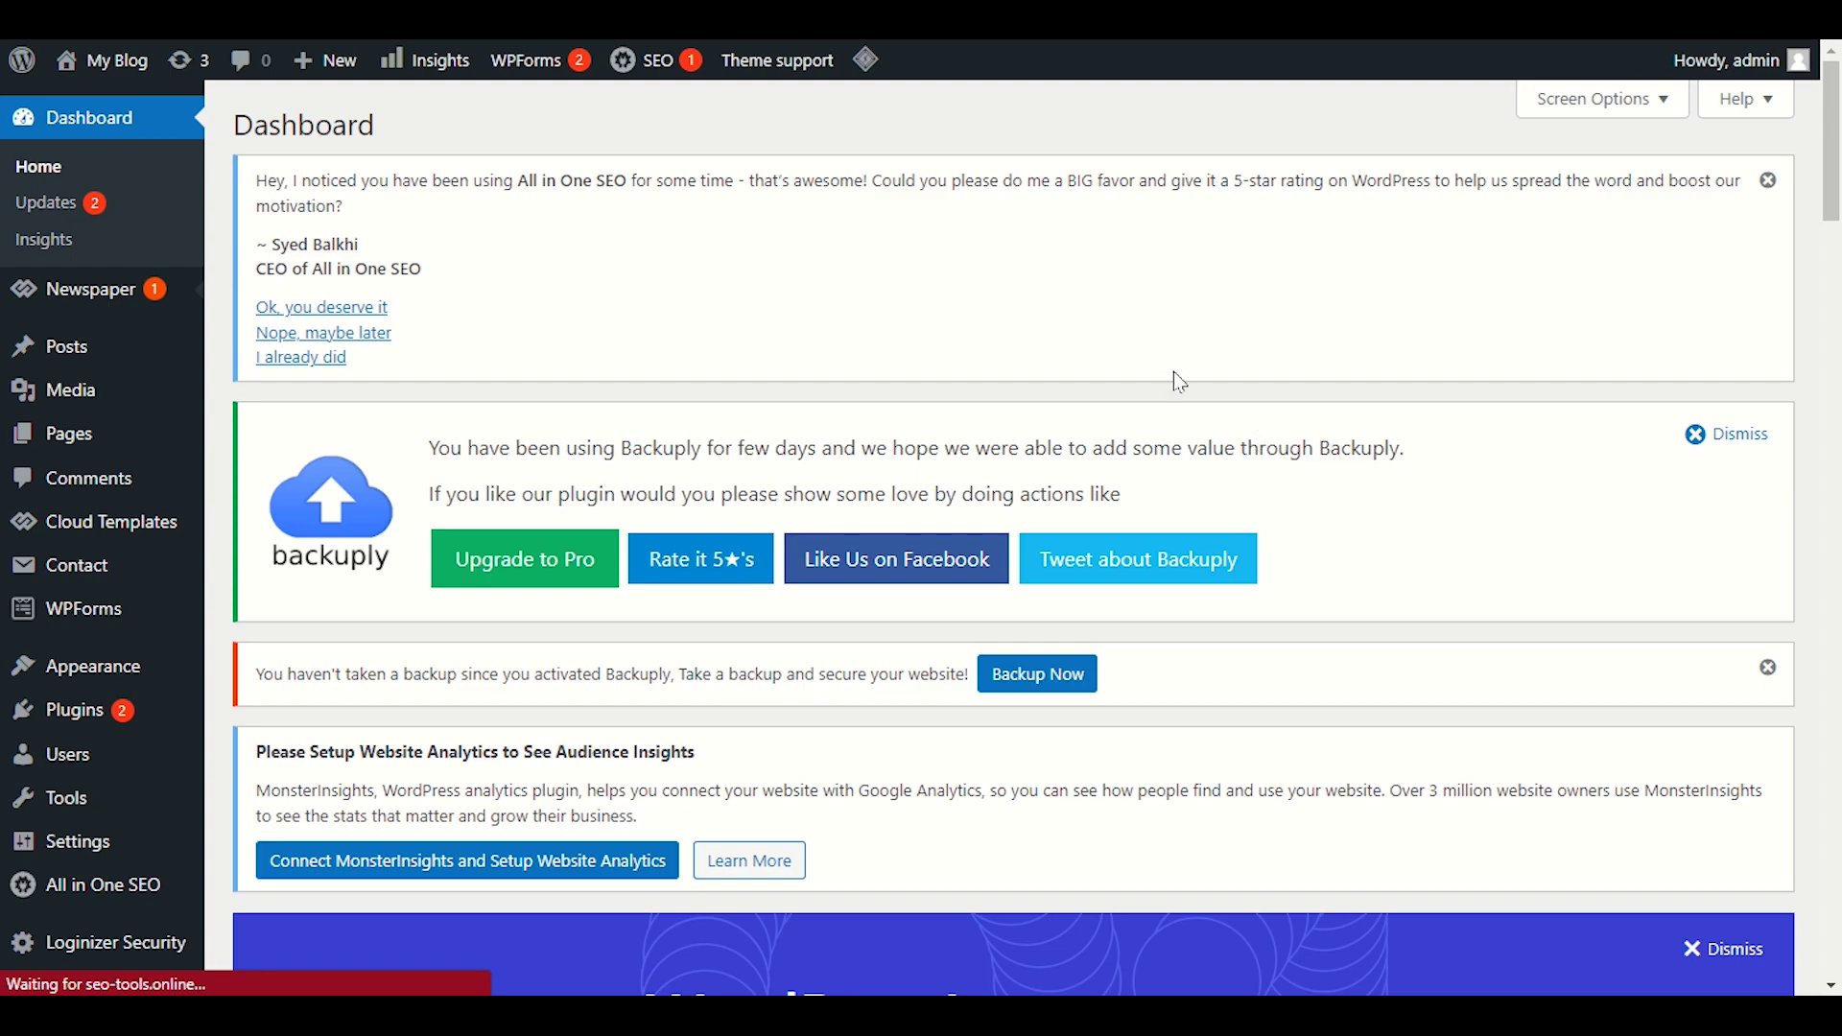
pyautogui.moveTo(140, 297)
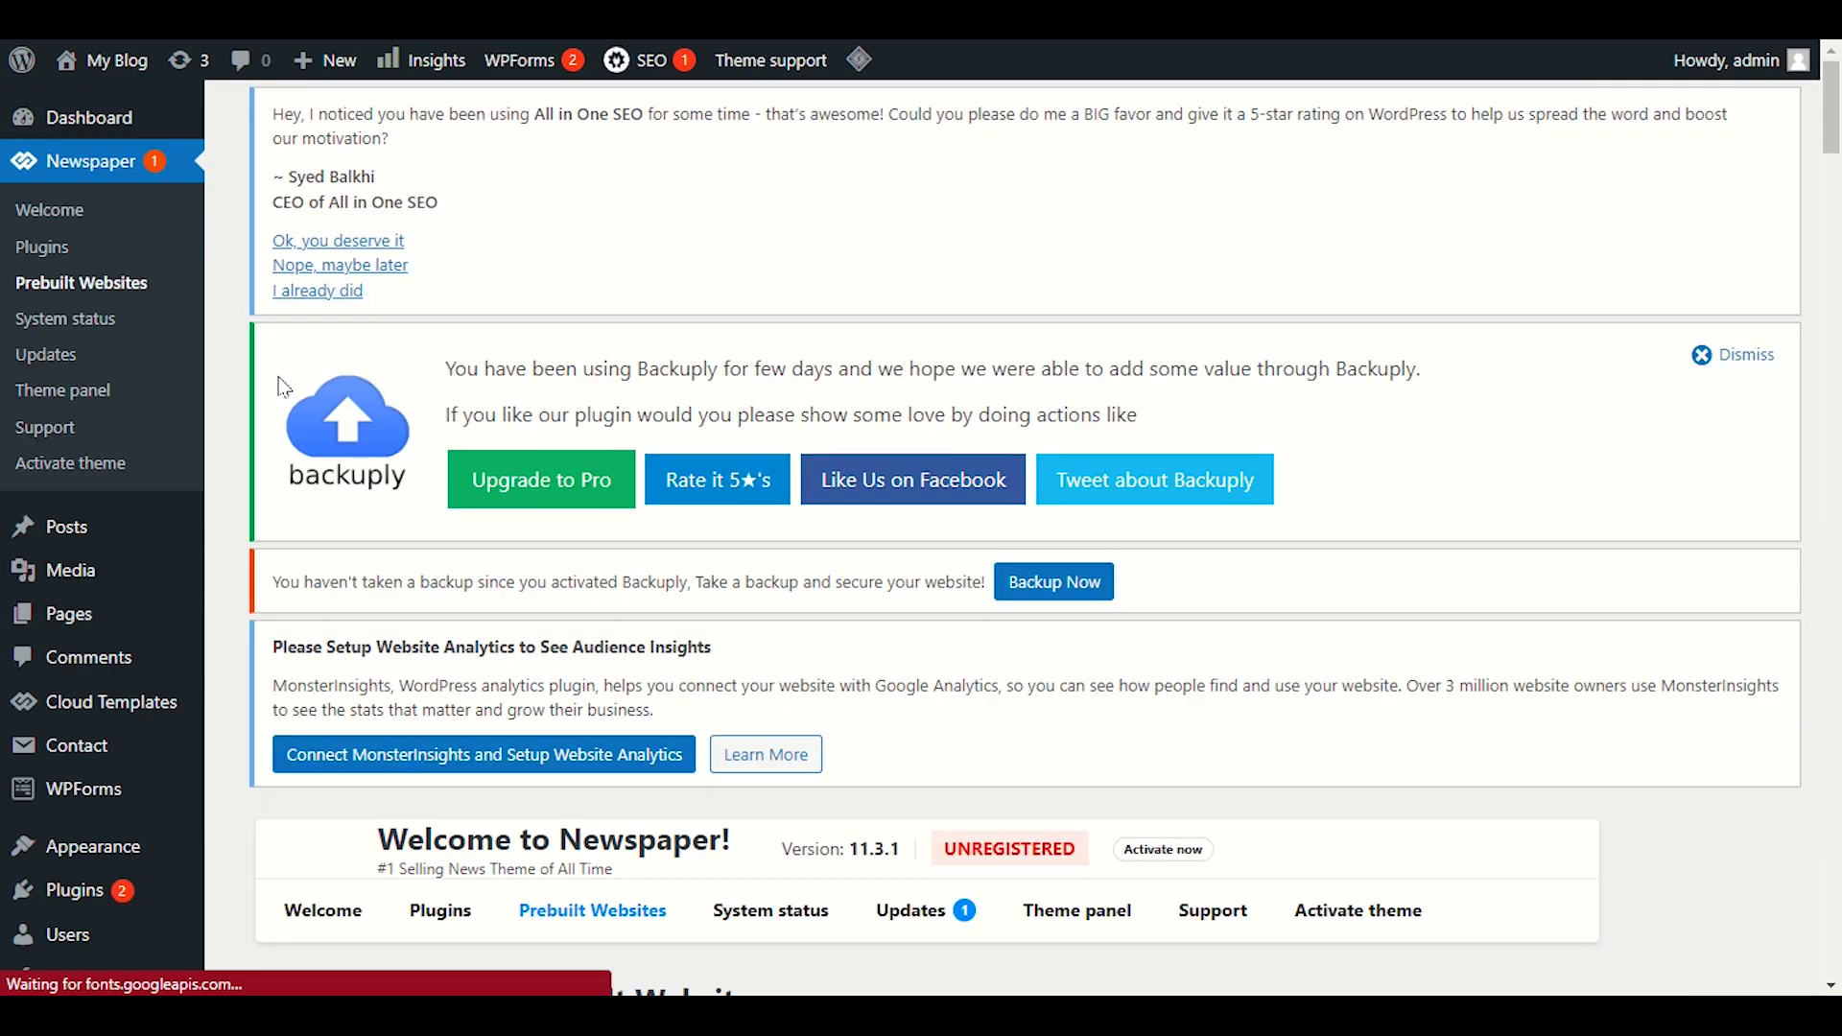
pyautogui.scroll(-4, 495, 408)
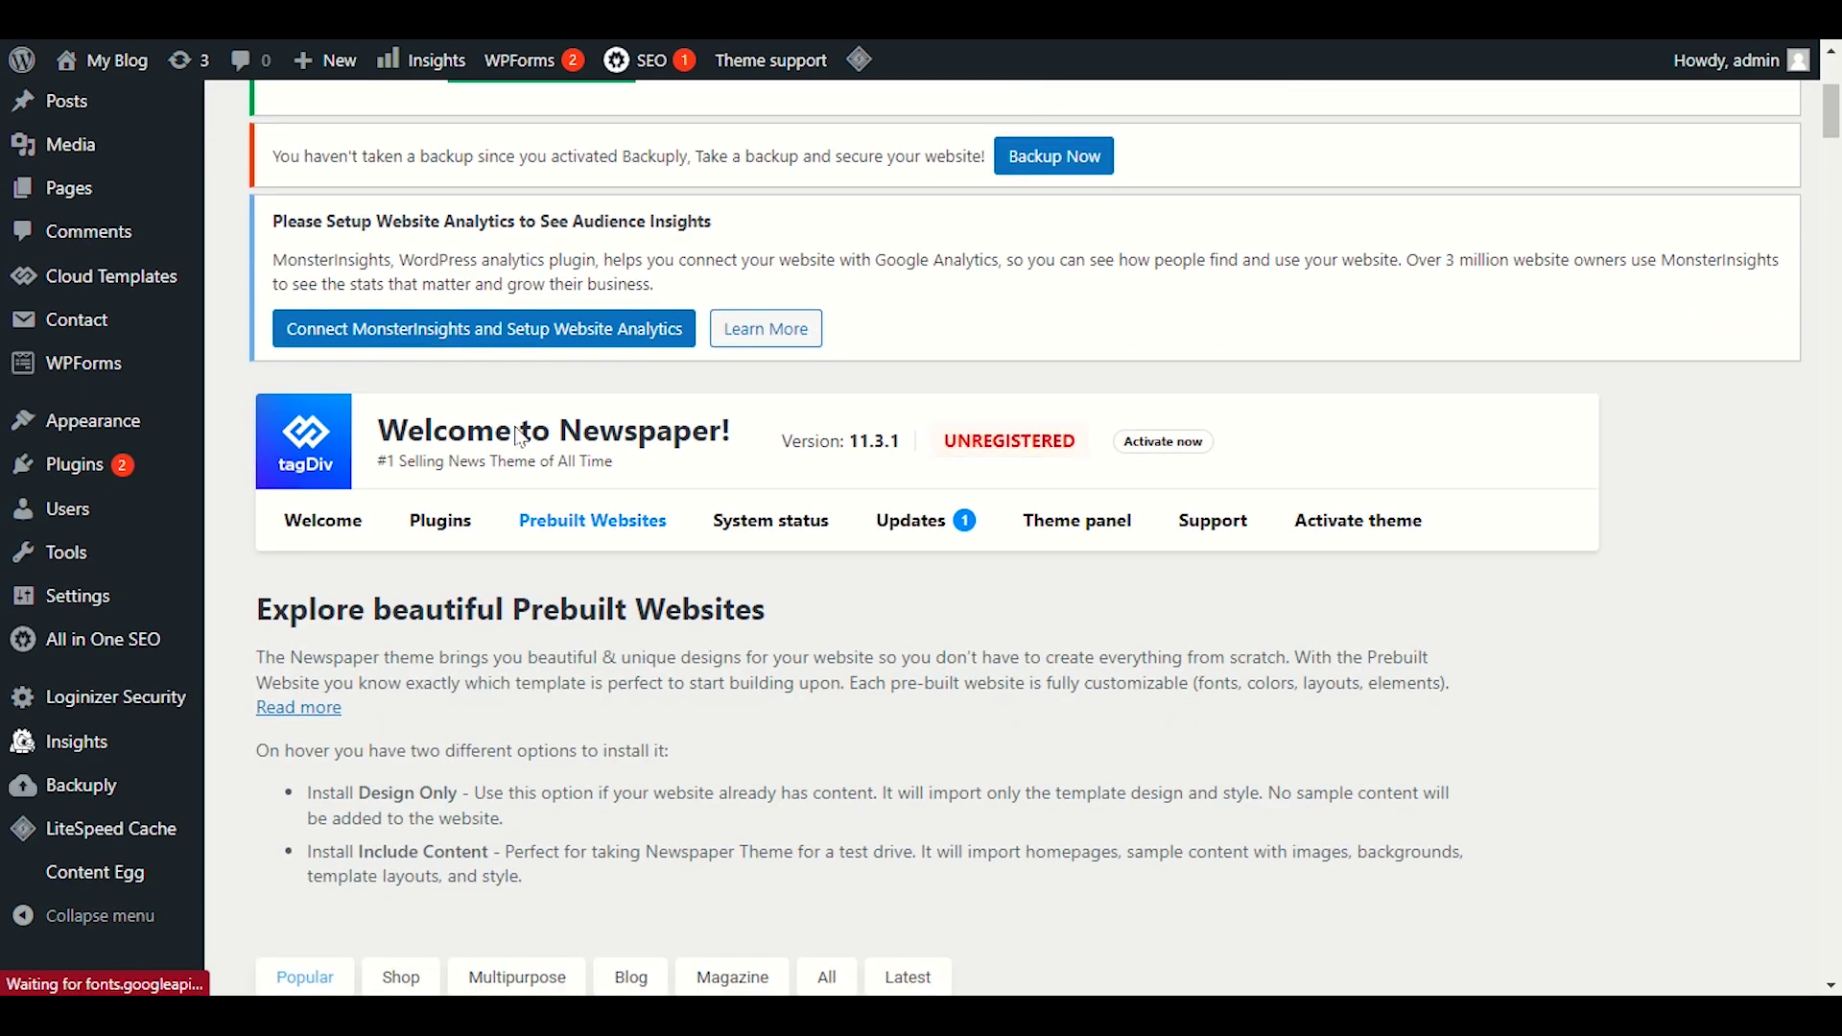
pyautogui.scroll(-5, 739, 528)
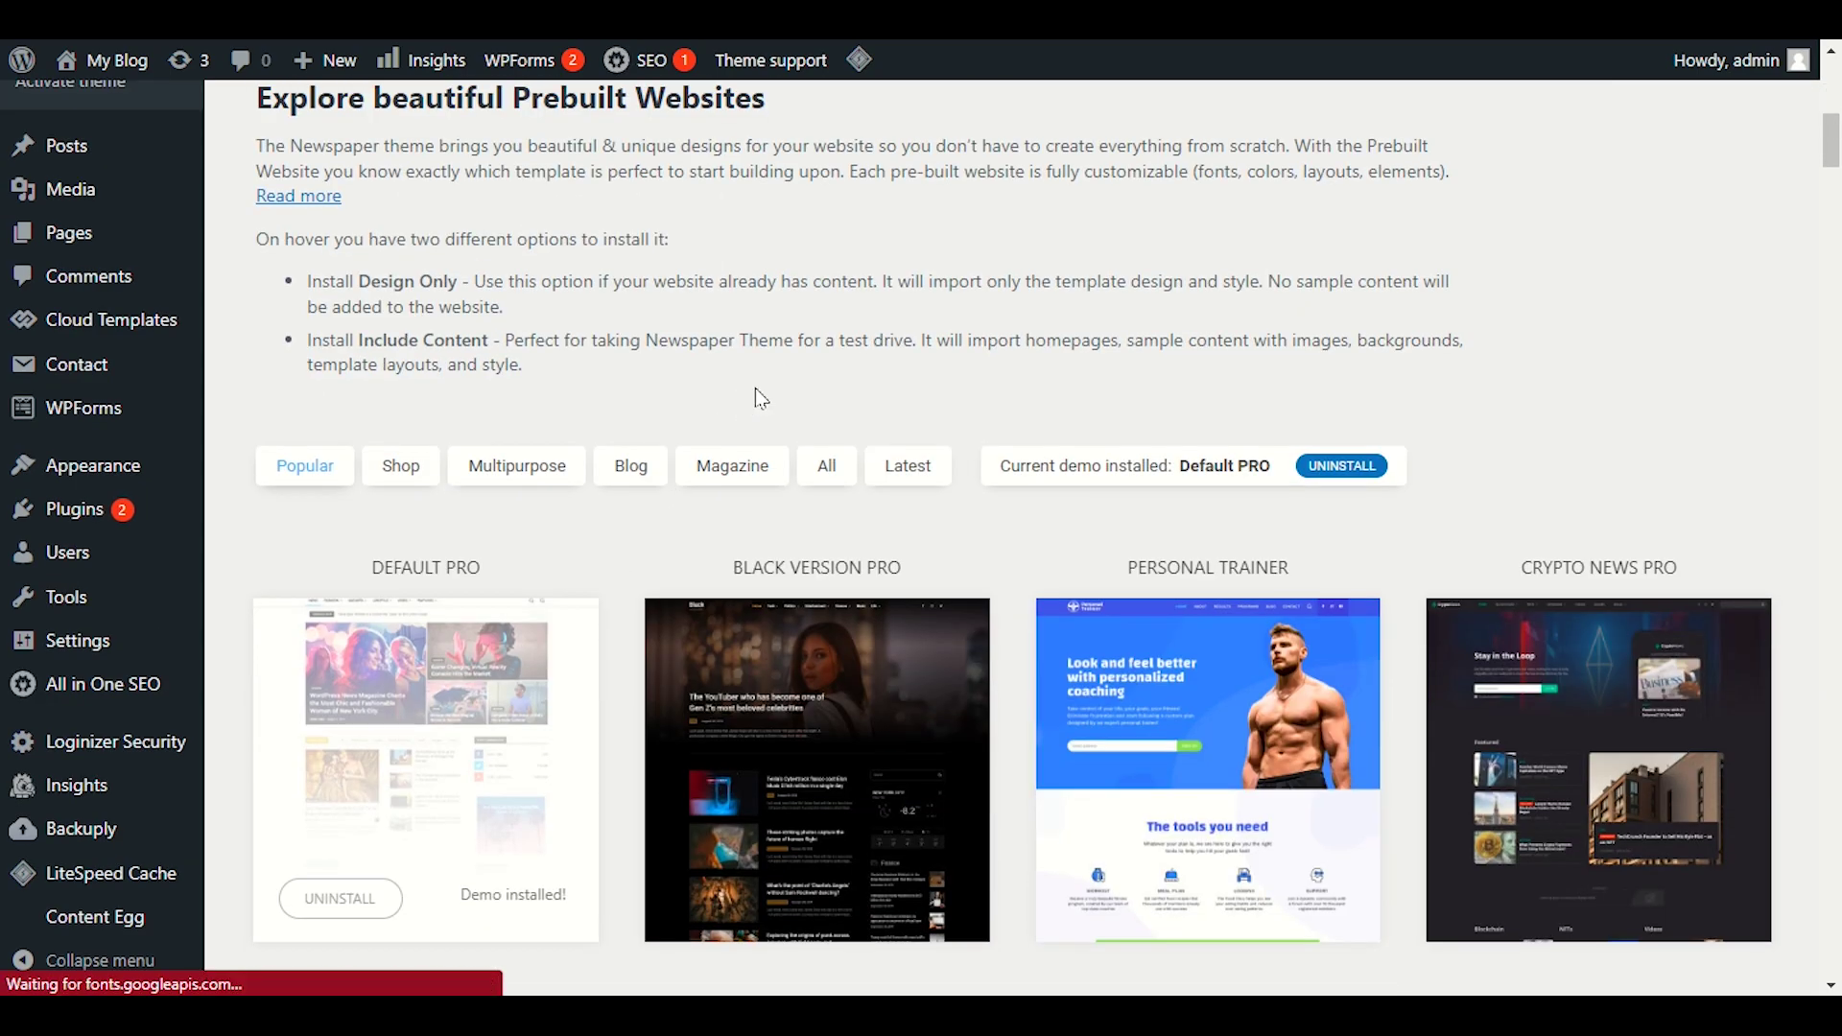
pyautogui.scroll(-2, 781, 298)
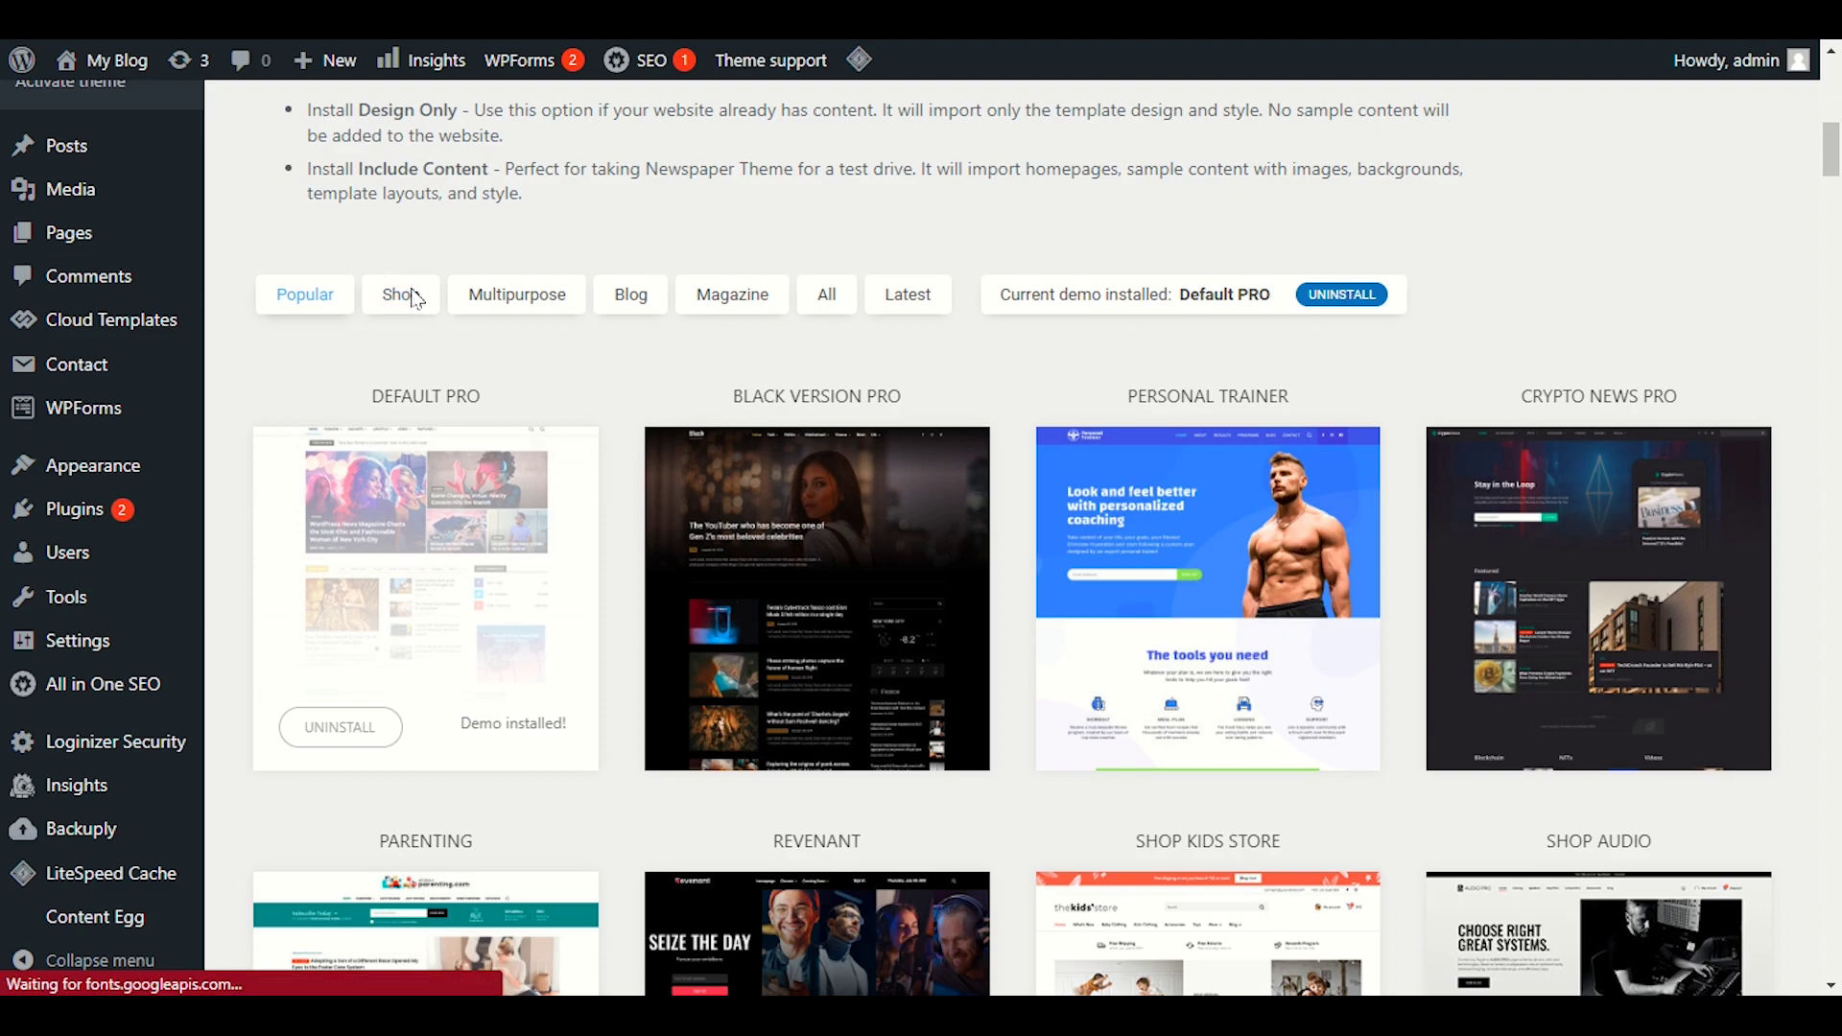
# - Filter the prebuilt websites to the Shop category and look through its templates
pyautogui.click(414, 299)
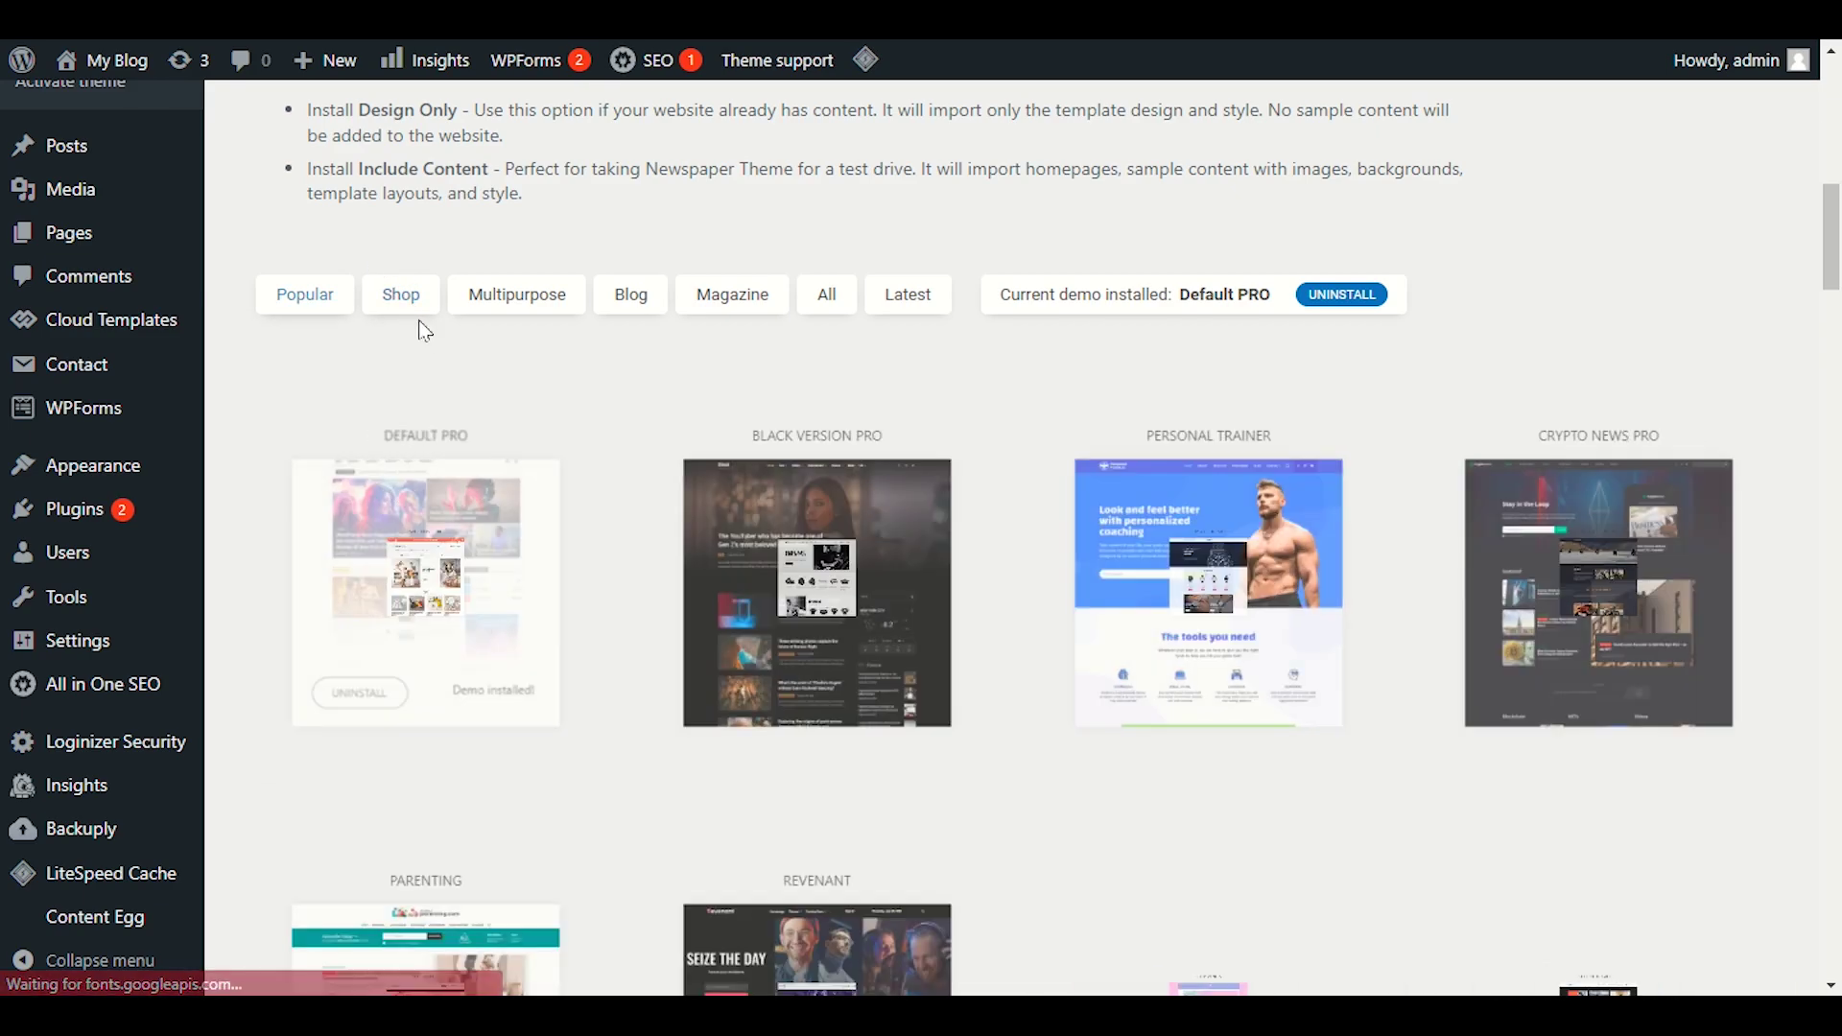
pyautogui.click(401, 293)
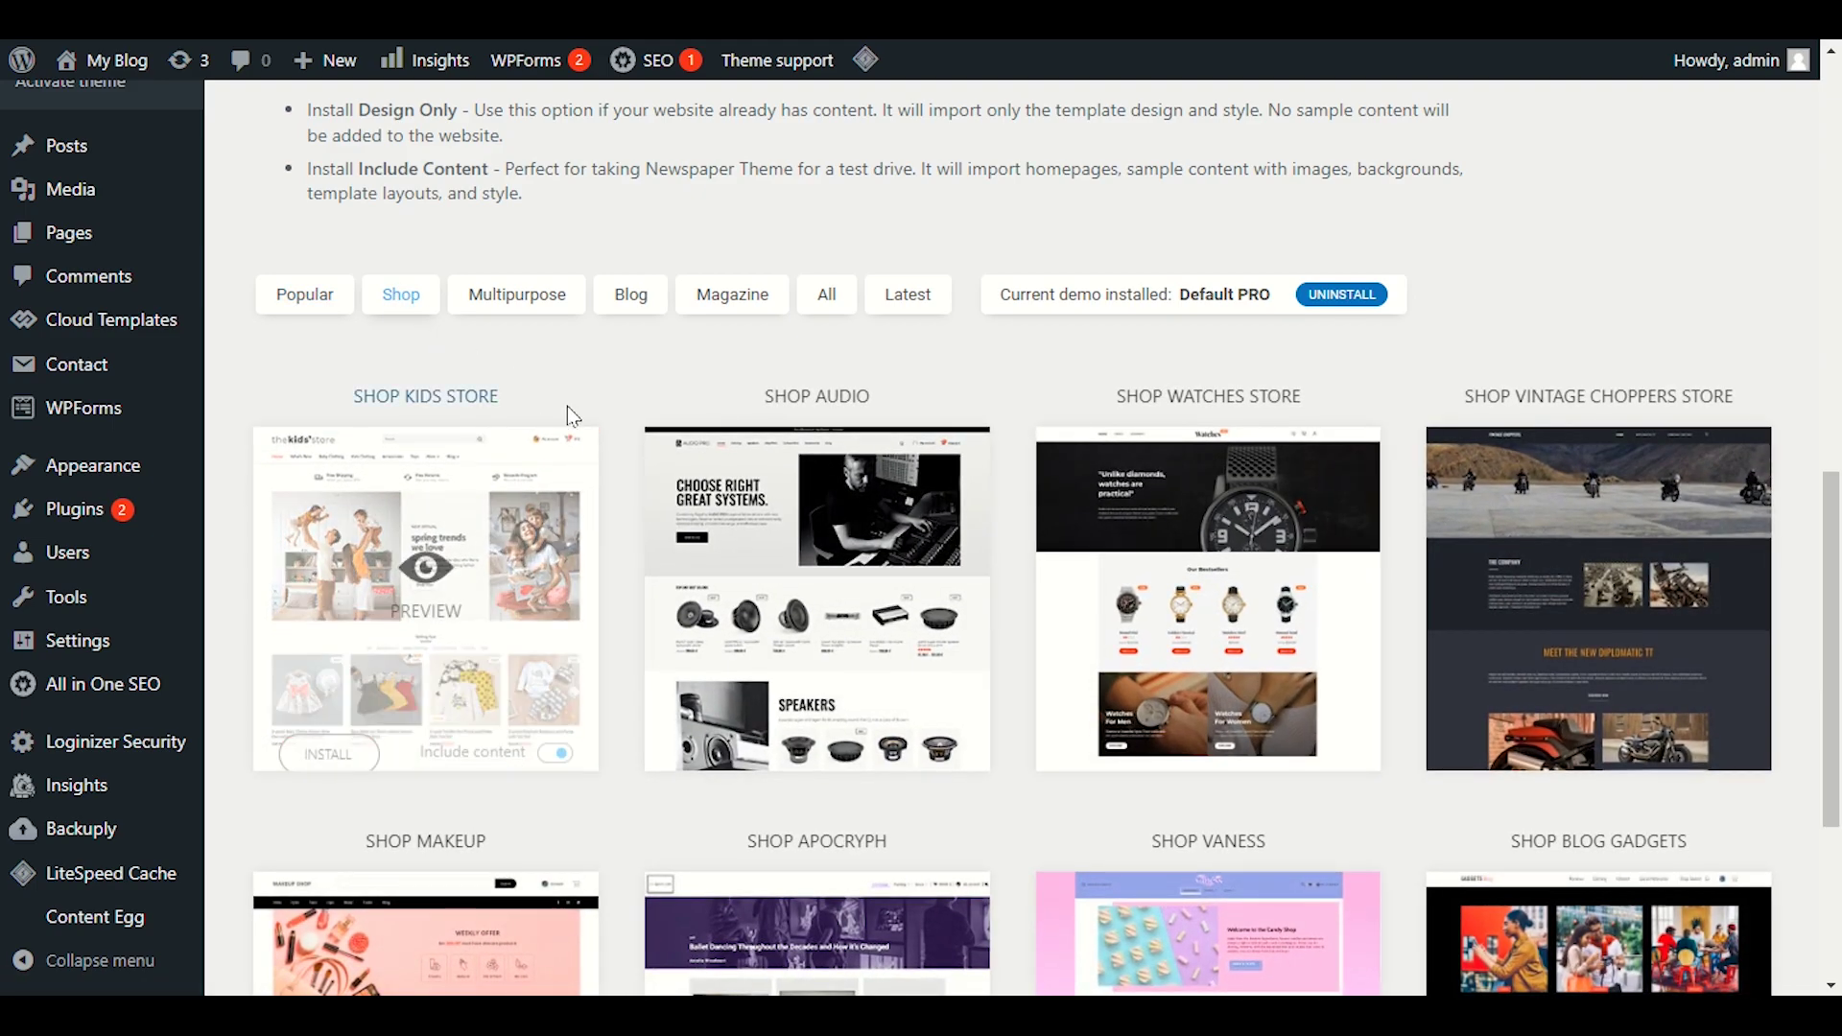
pyautogui.scroll(-2, 576, 422)
pyautogui.scroll(-2, 575, 645)
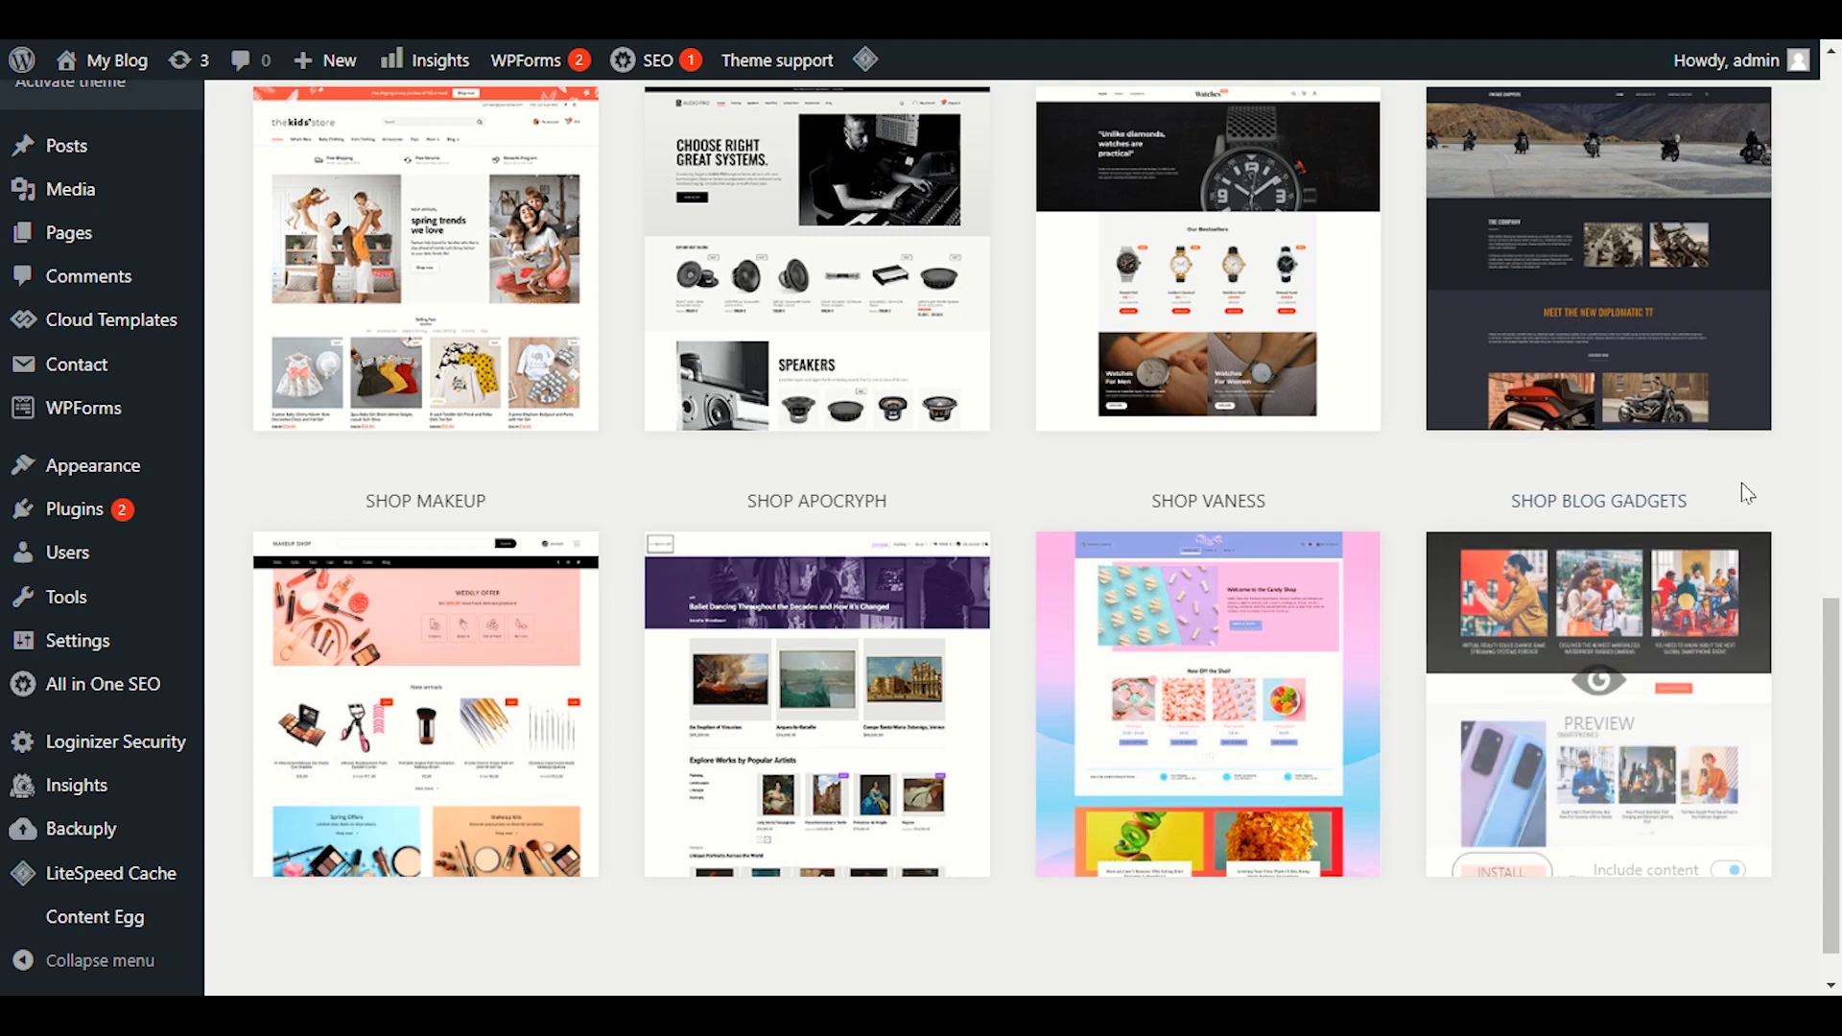
pyautogui.scroll(-1, 1781, 492)
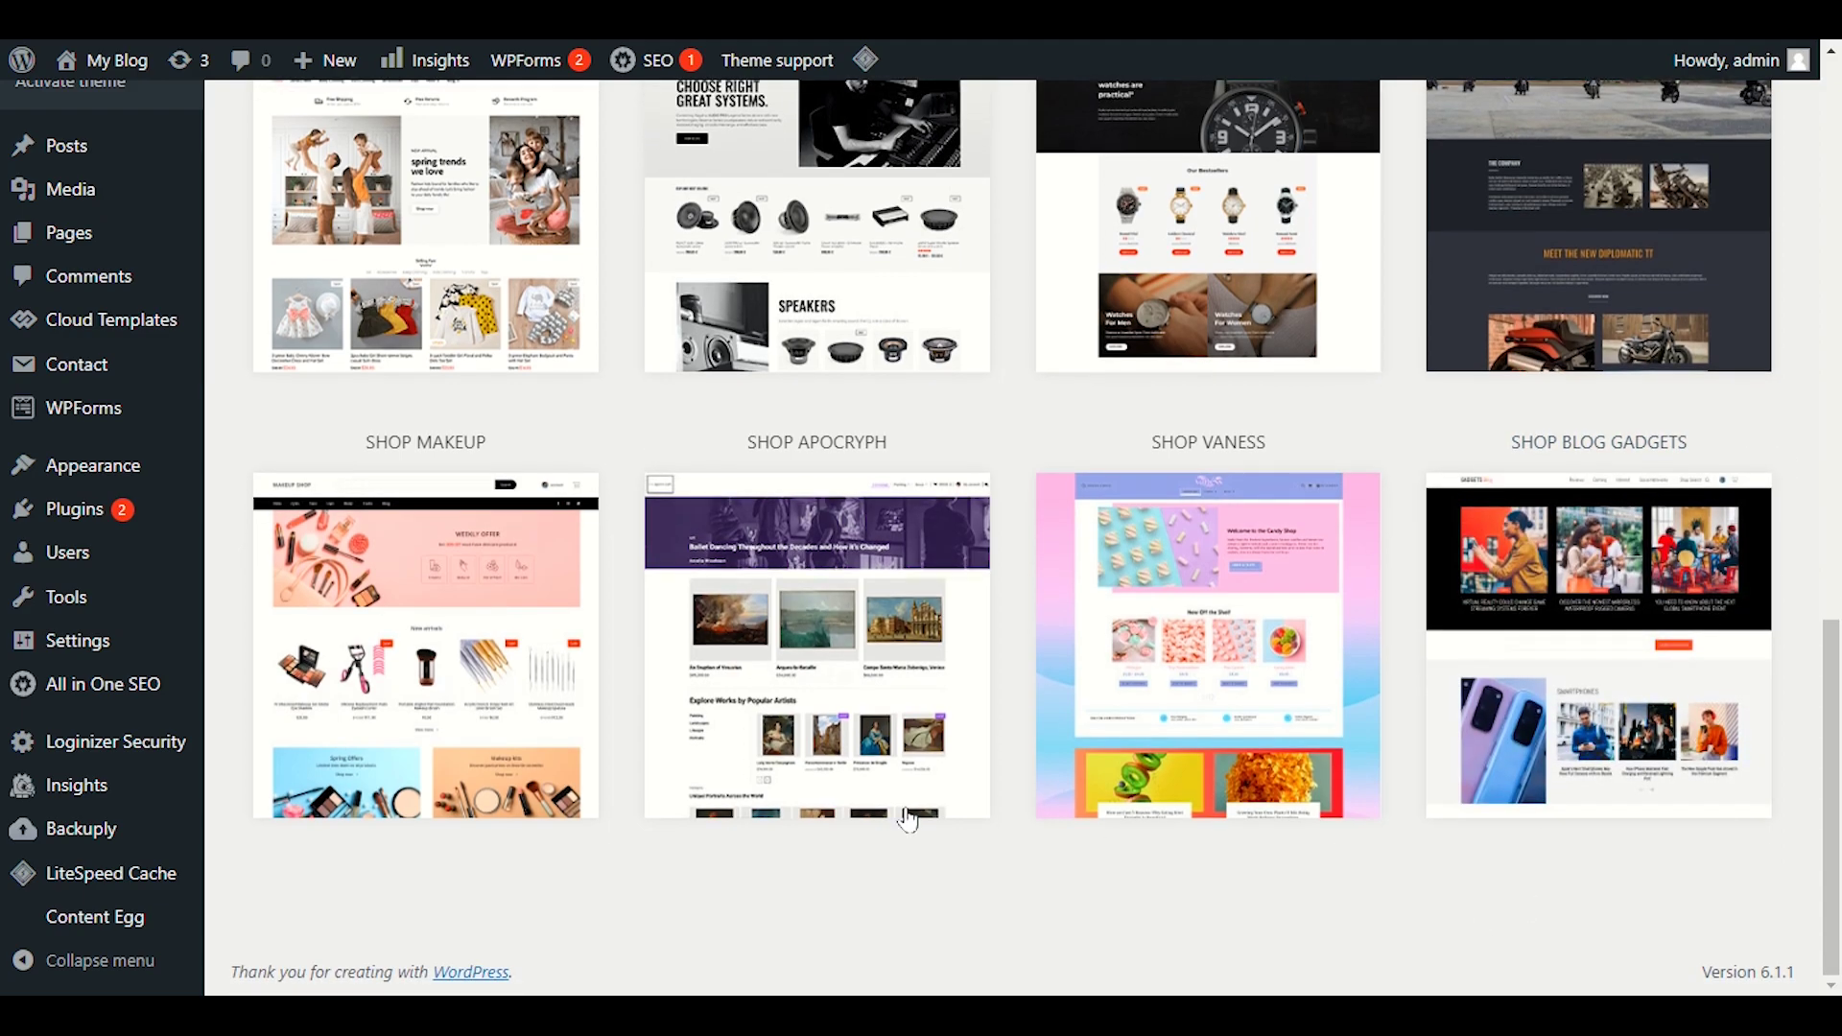
pyautogui.scroll(5, 896, 864)
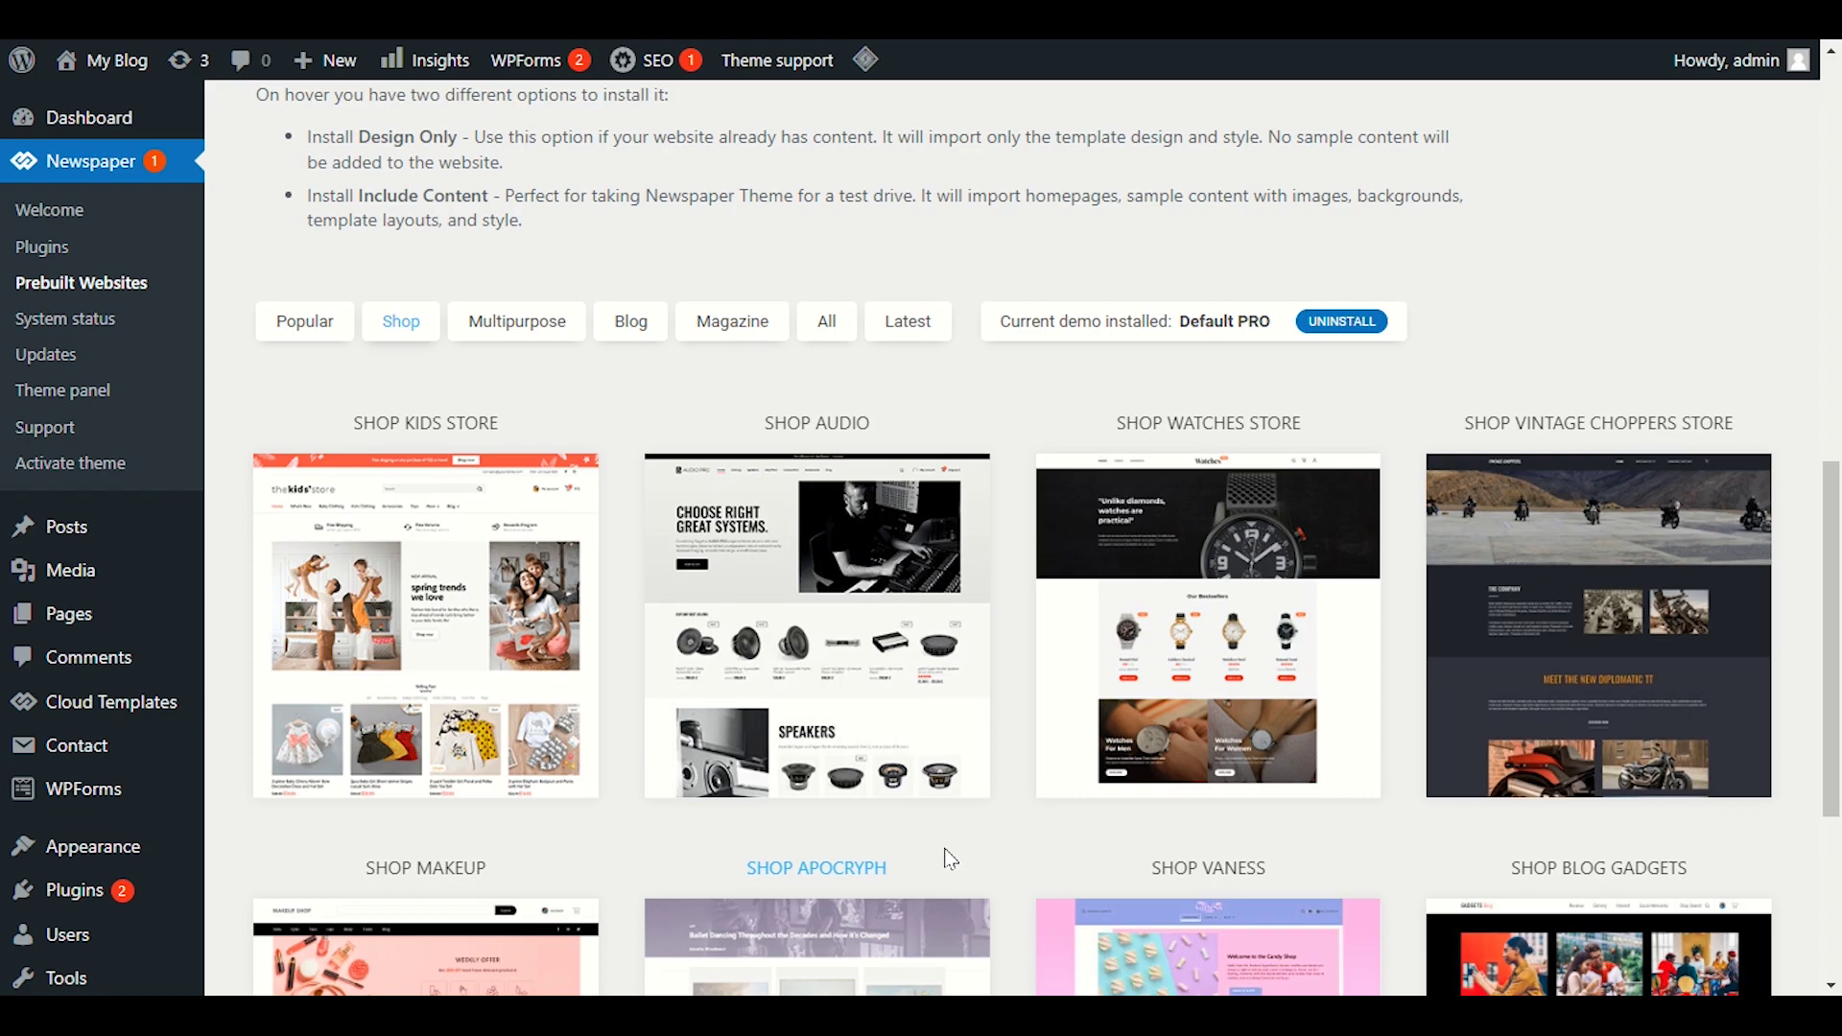
# - Preview the Shop Watches Store demo and examine its banner, product listings and category sections
pyautogui.click(1221, 619)
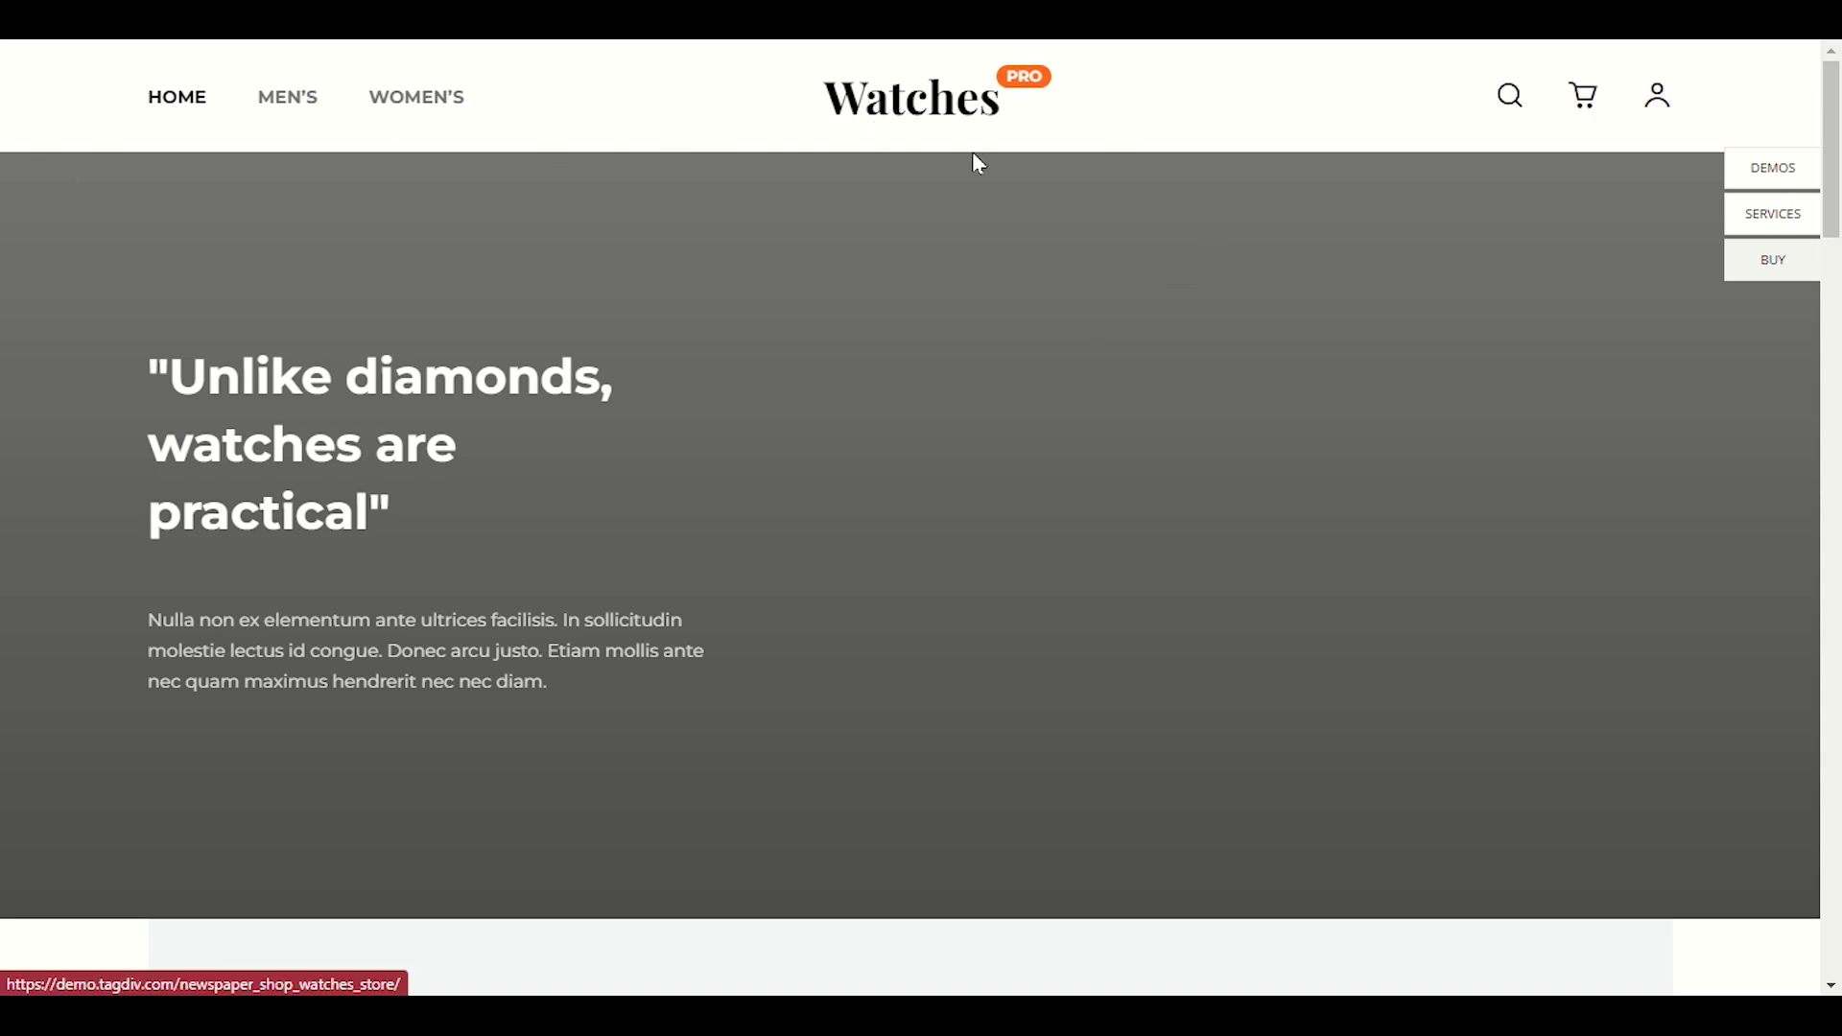
pyautogui.scroll(-3, 941, 366)
pyautogui.scroll(3, 940, 370)
pyautogui.scroll(-5, 940, 374)
pyautogui.scroll(-5, 935, 394)
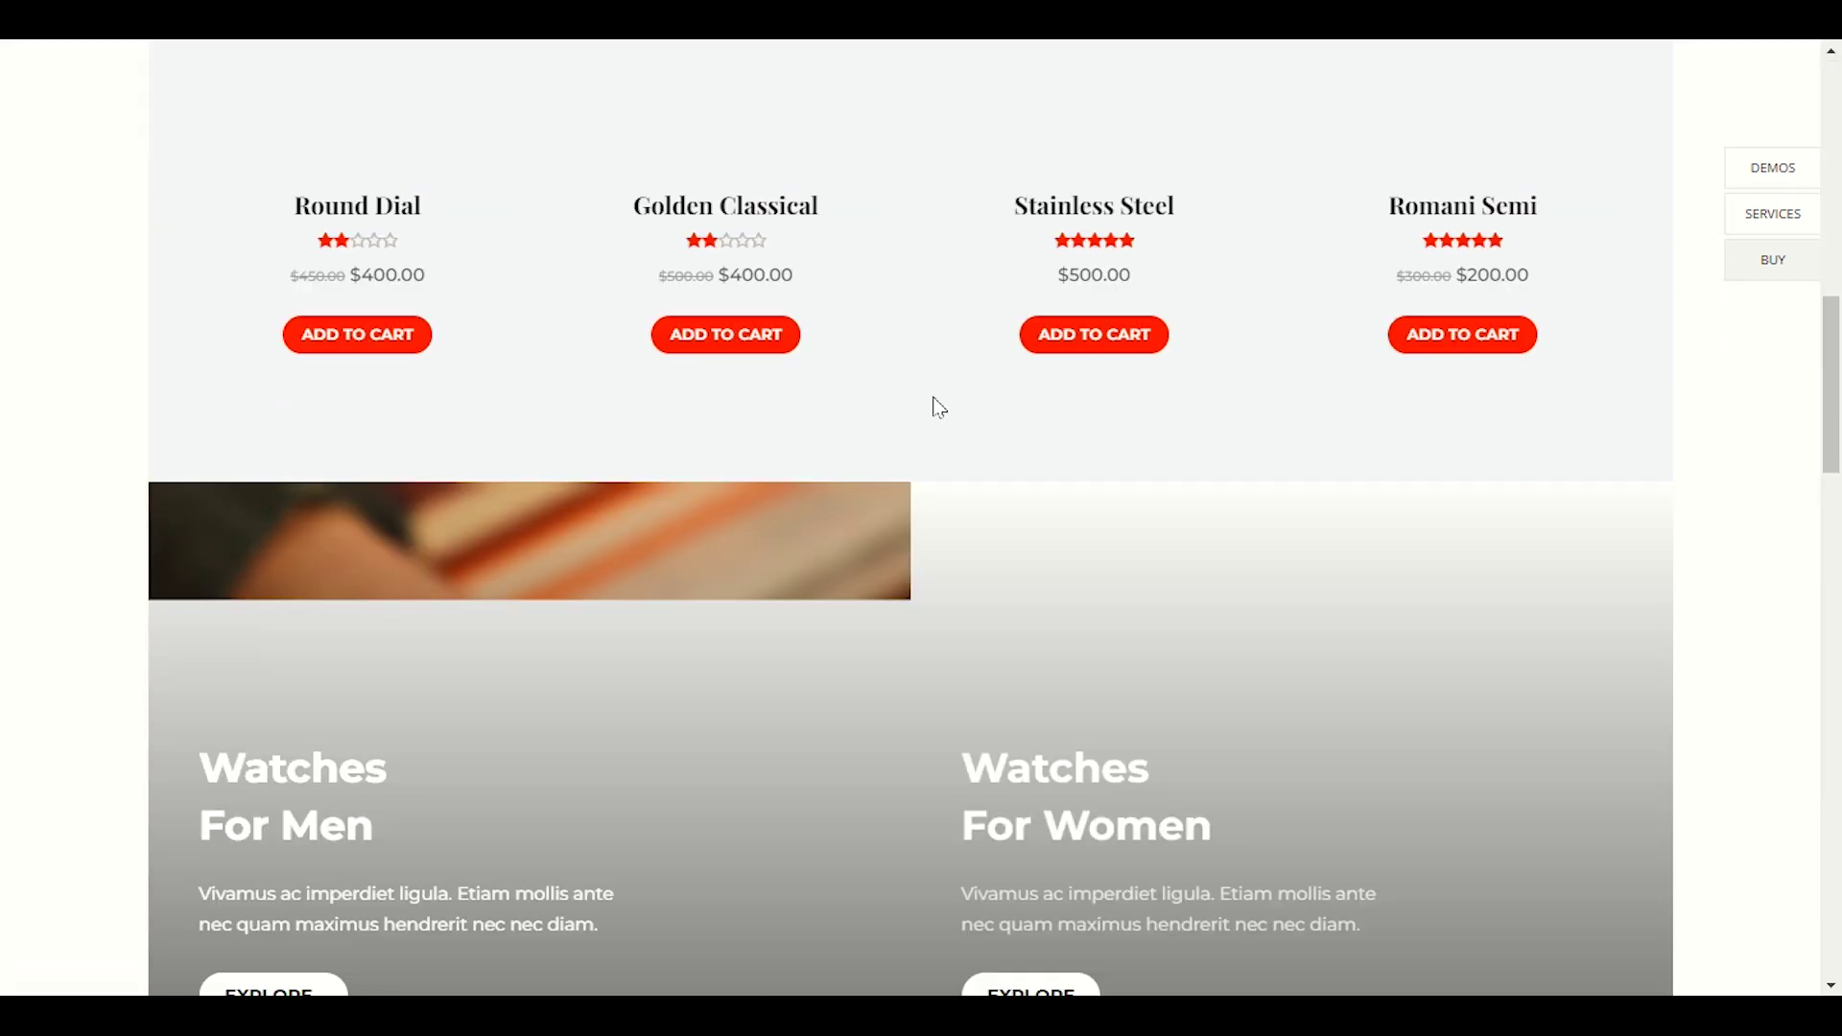
pyautogui.scroll(5, 998, 393)
pyautogui.scroll(-10, 758, 451)
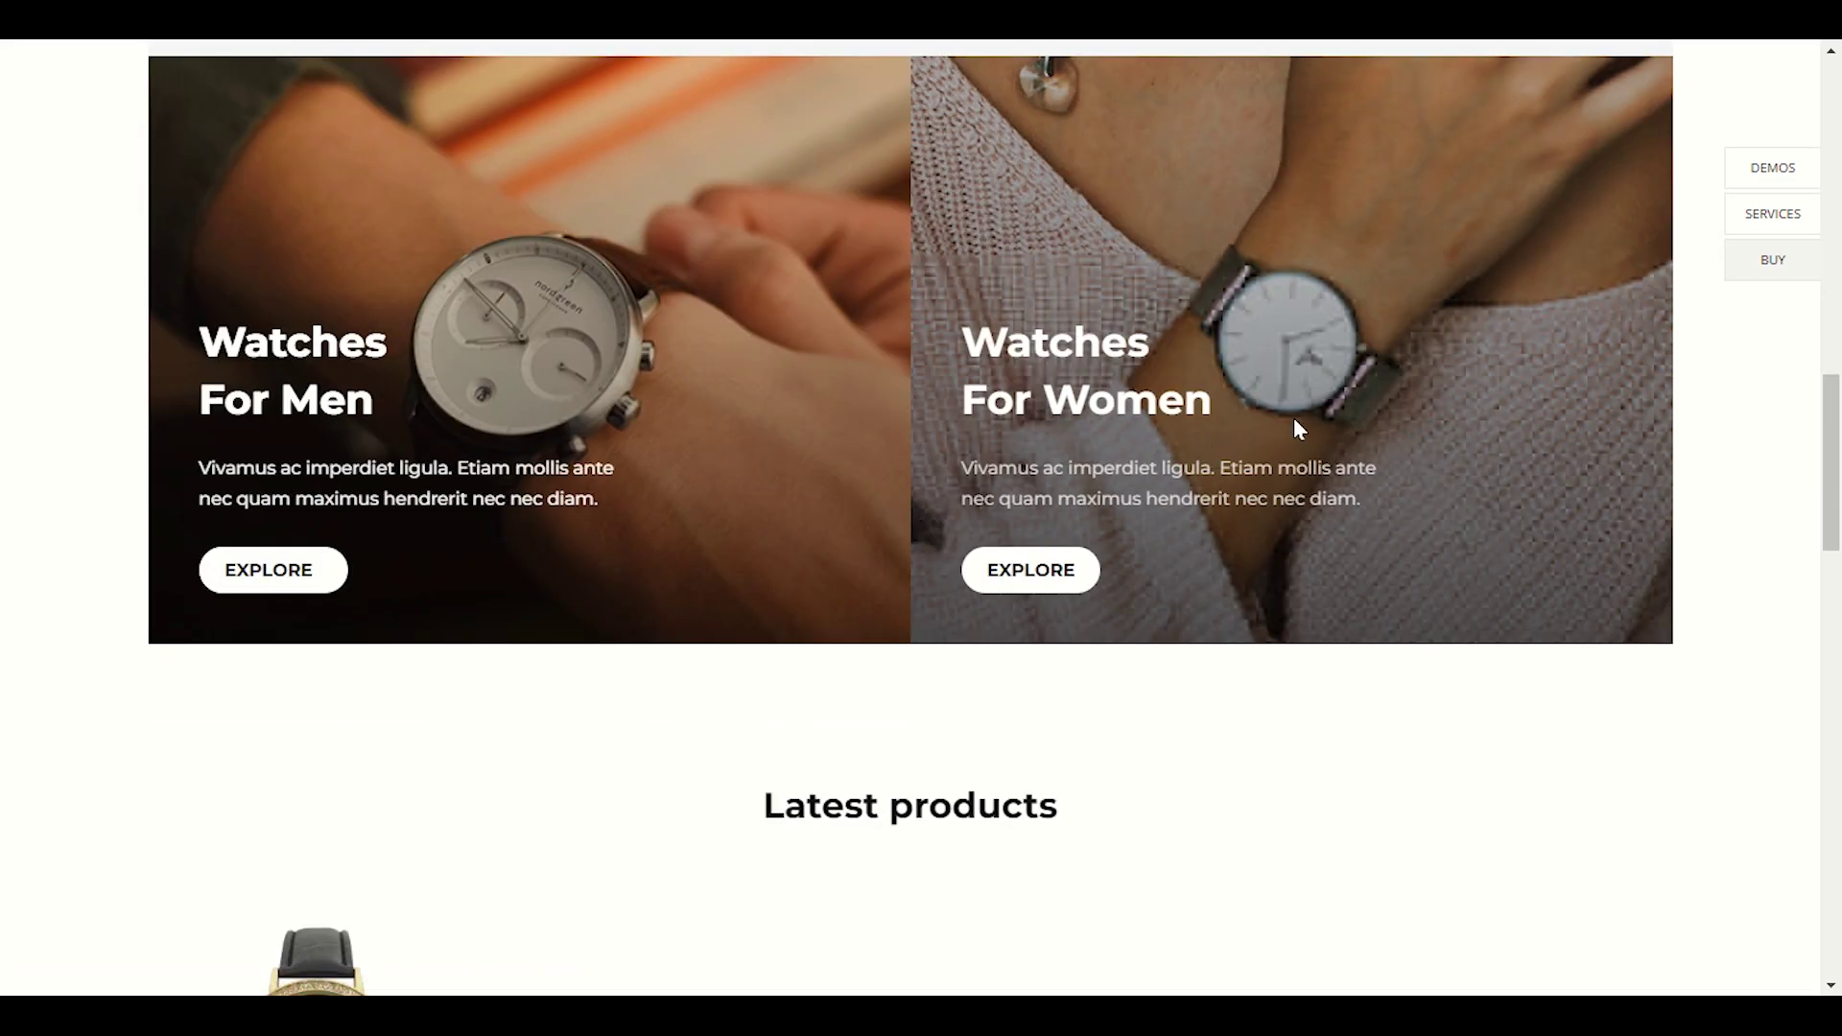
pyautogui.scroll(-2, 729, 402)
pyautogui.scroll(3, 863, 451)
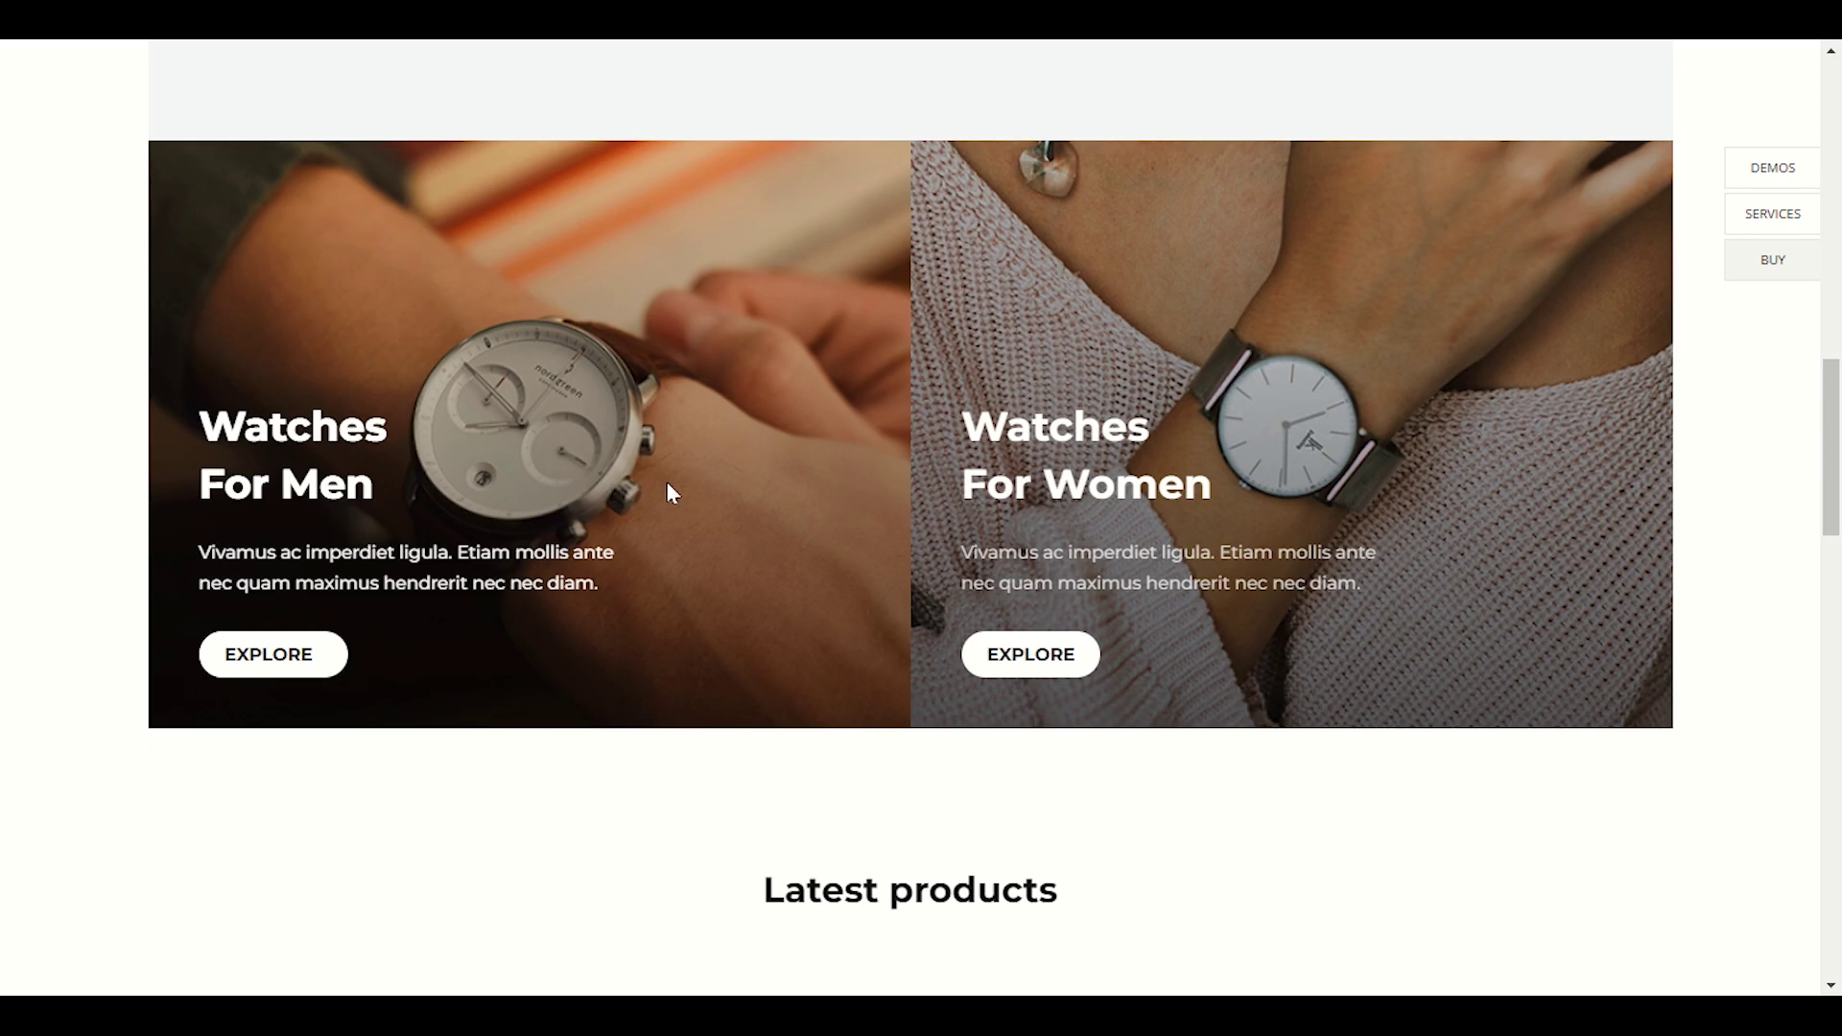
pyautogui.scroll(-12, 958, 372)
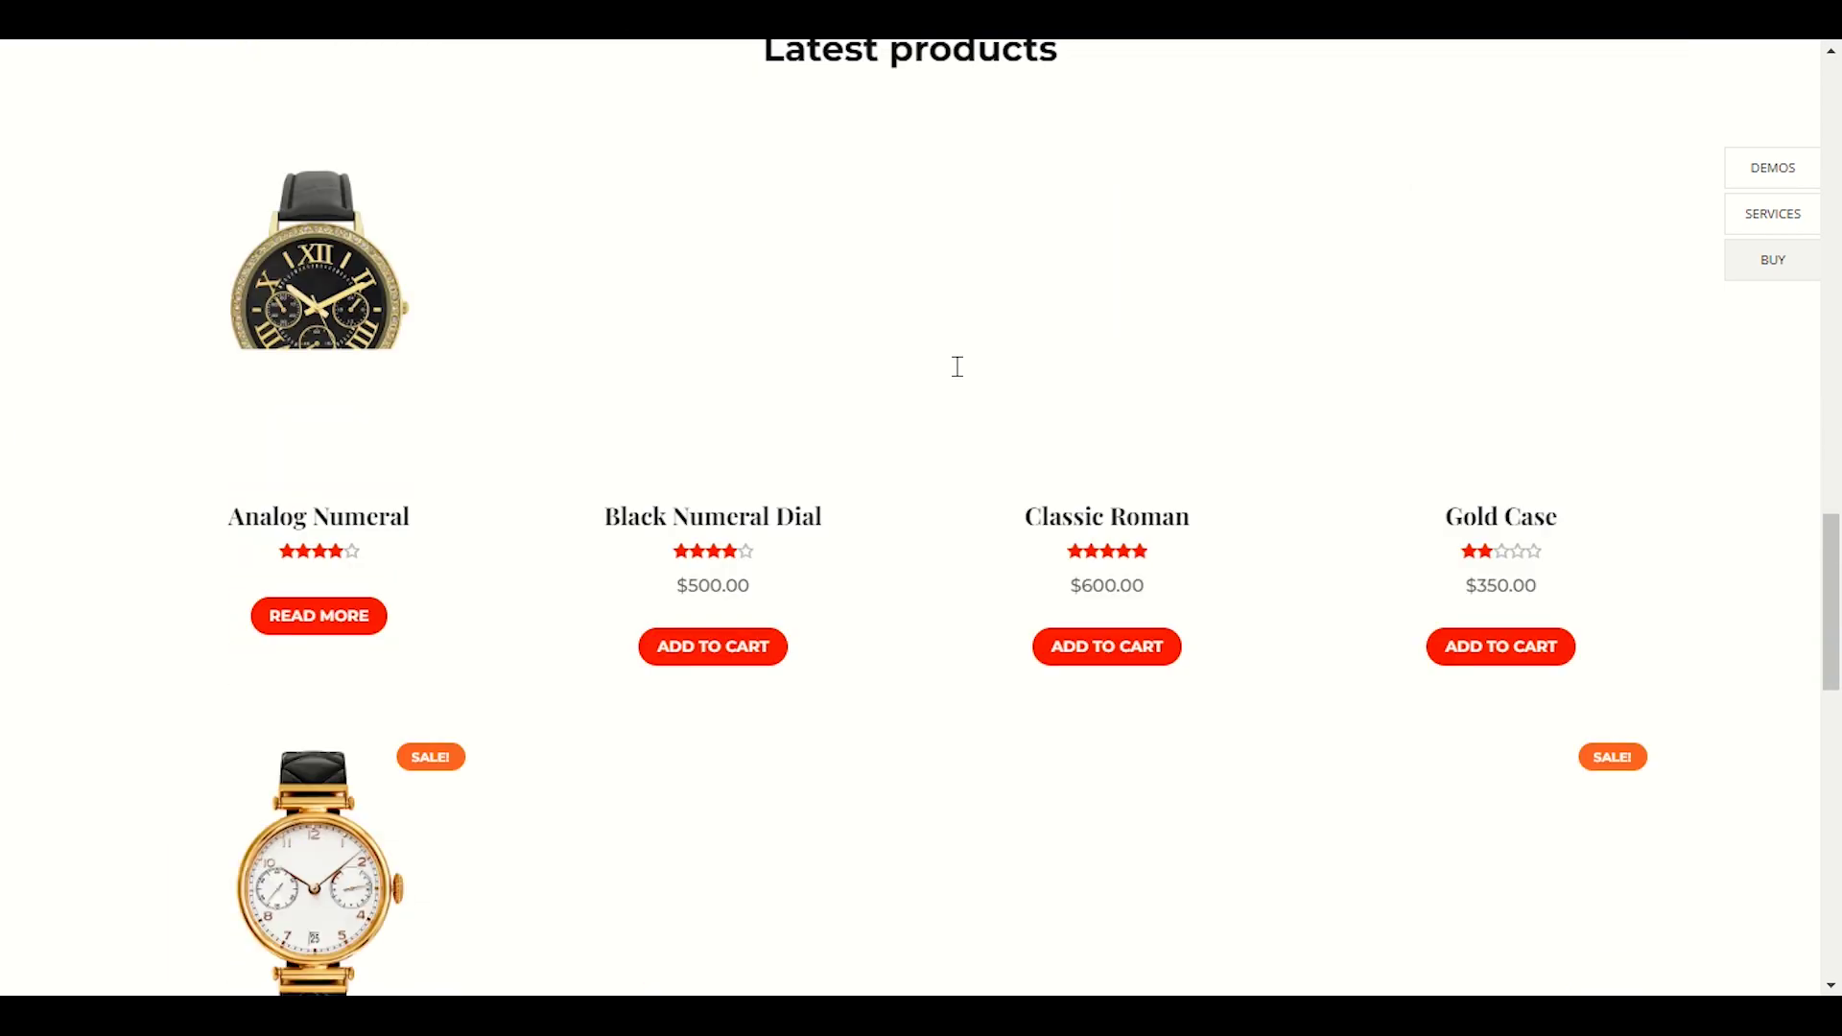
pyautogui.scroll(-12, 956, 382)
pyautogui.scroll(13, 959, 383)
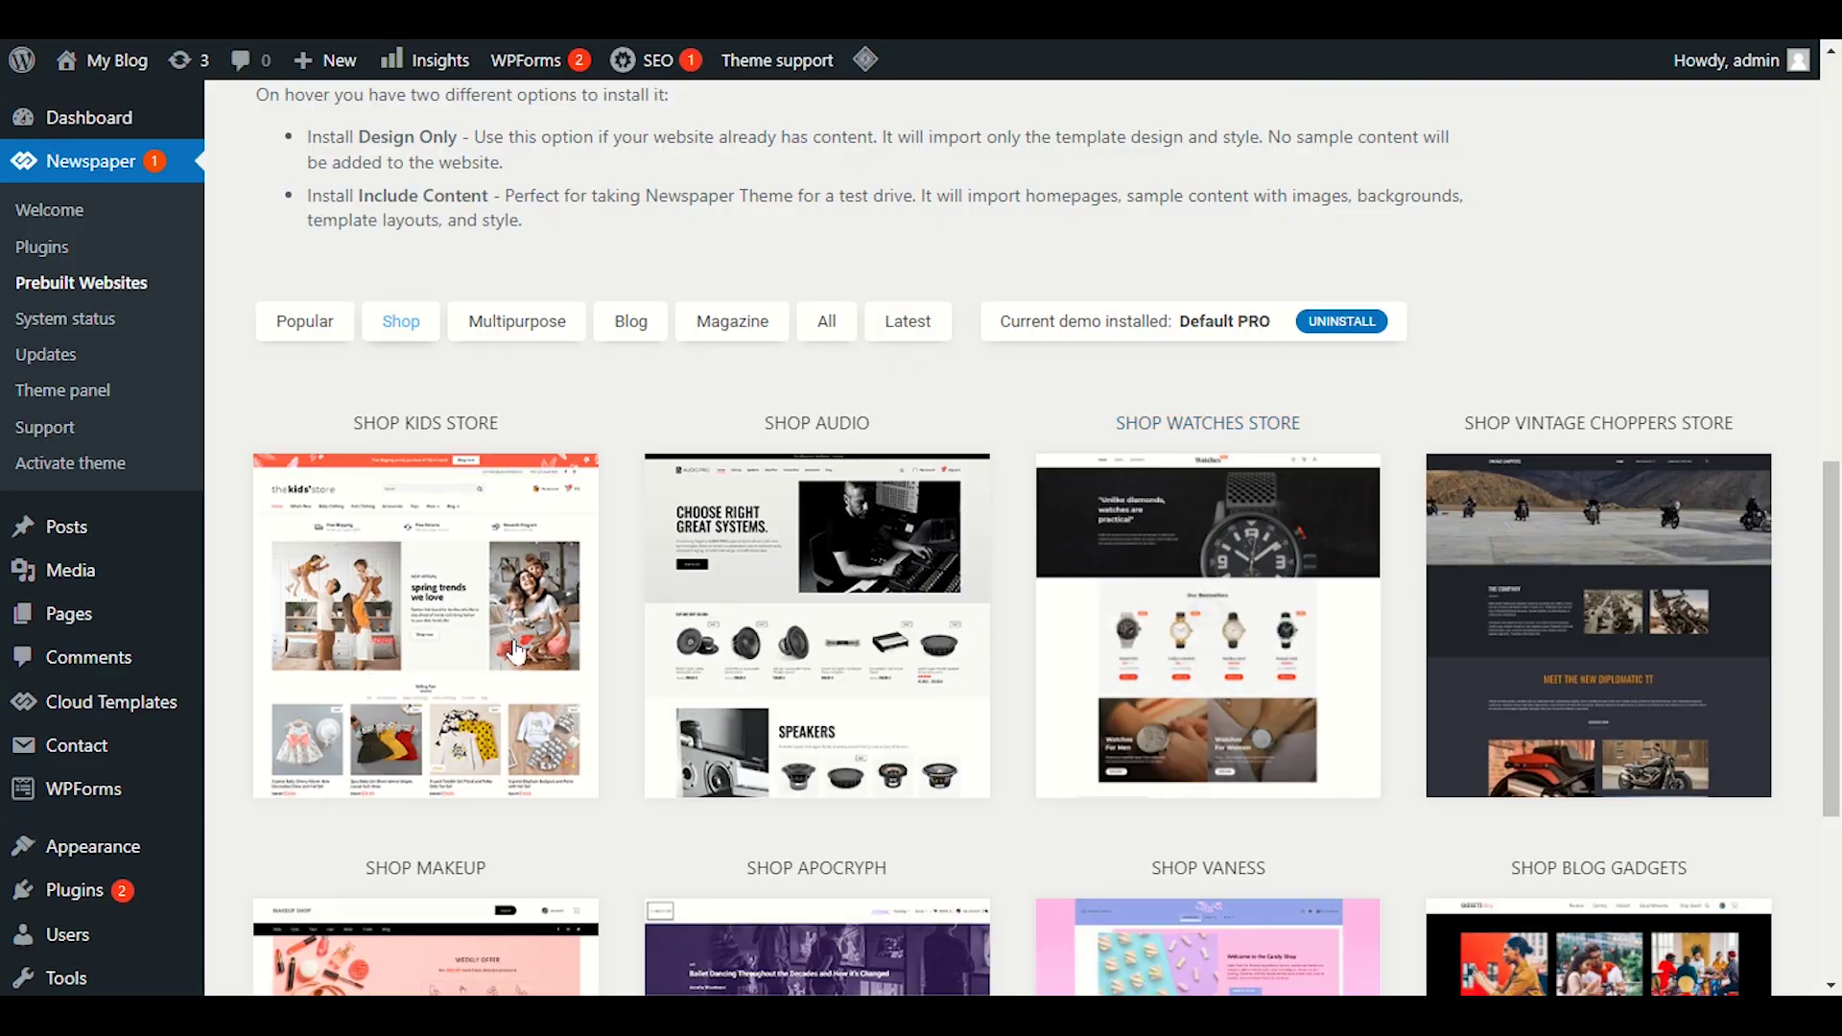
# - Uninstall the currently installed Default PRO demo and confirm the removal
pyautogui.scroll(3, 508, 633)
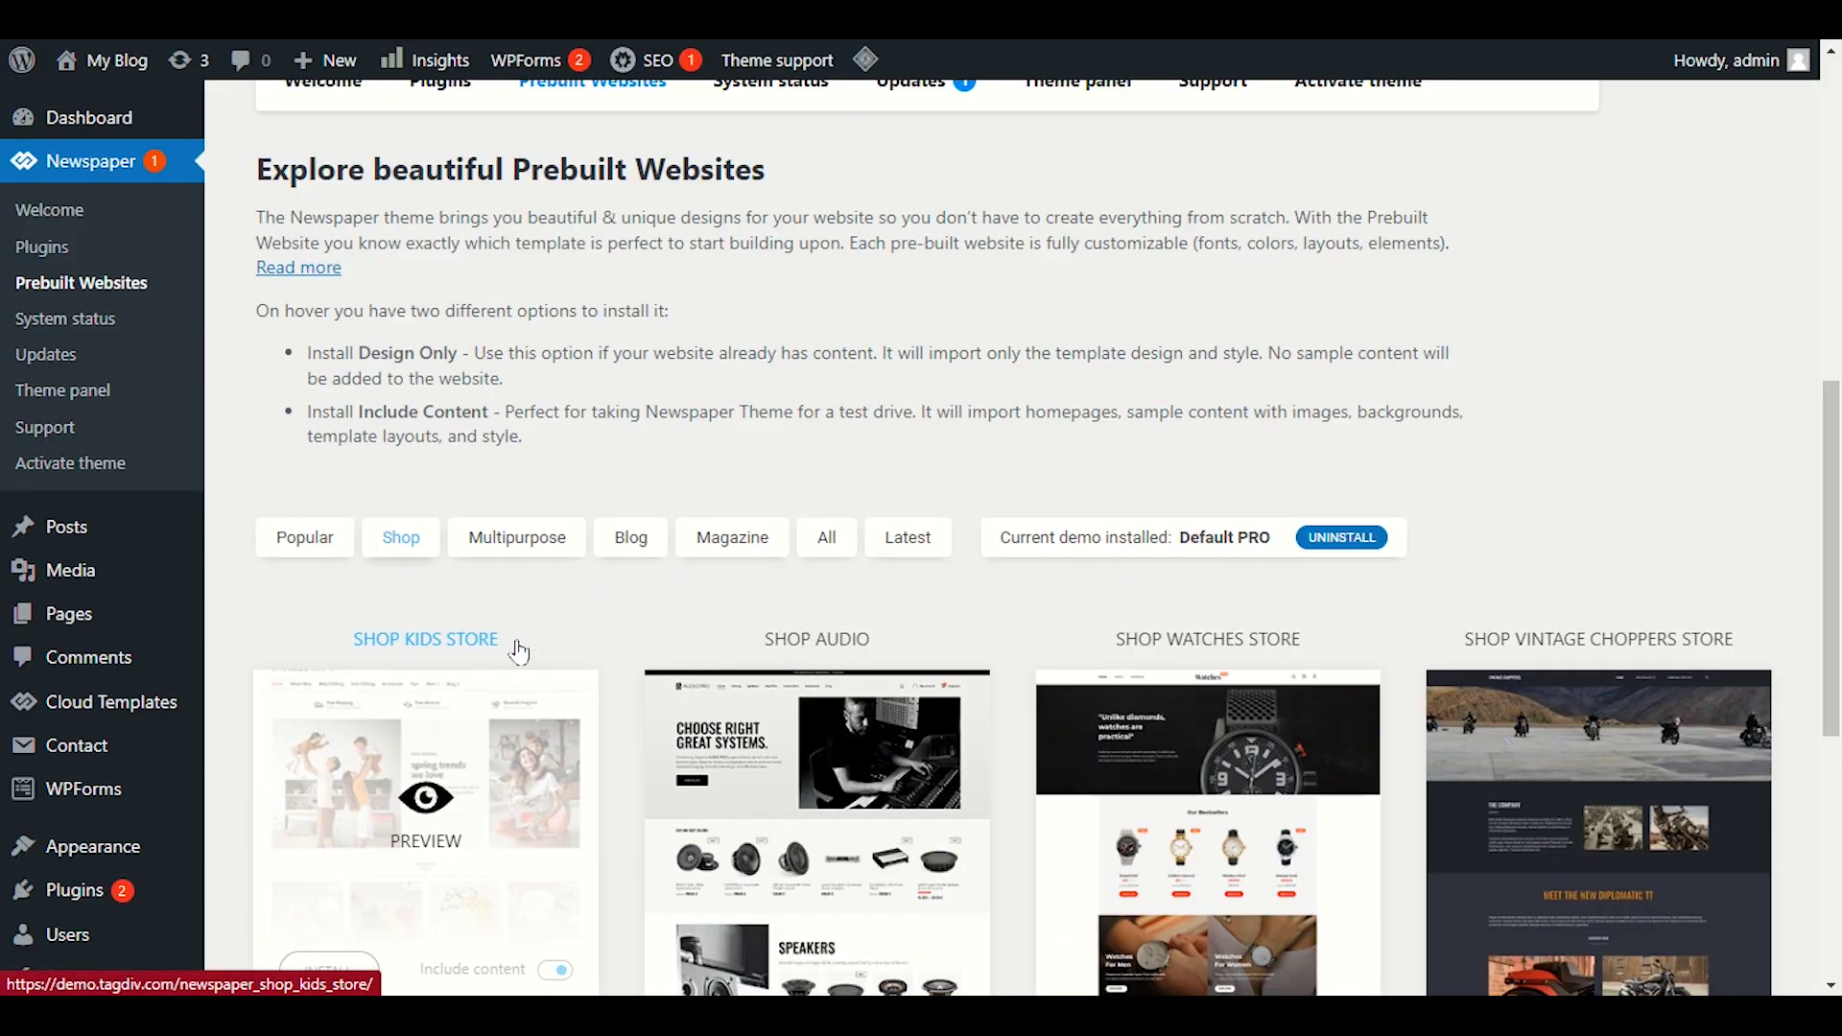
pyautogui.scroll(-3, 482, 508)
pyautogui.click(1341, 321)
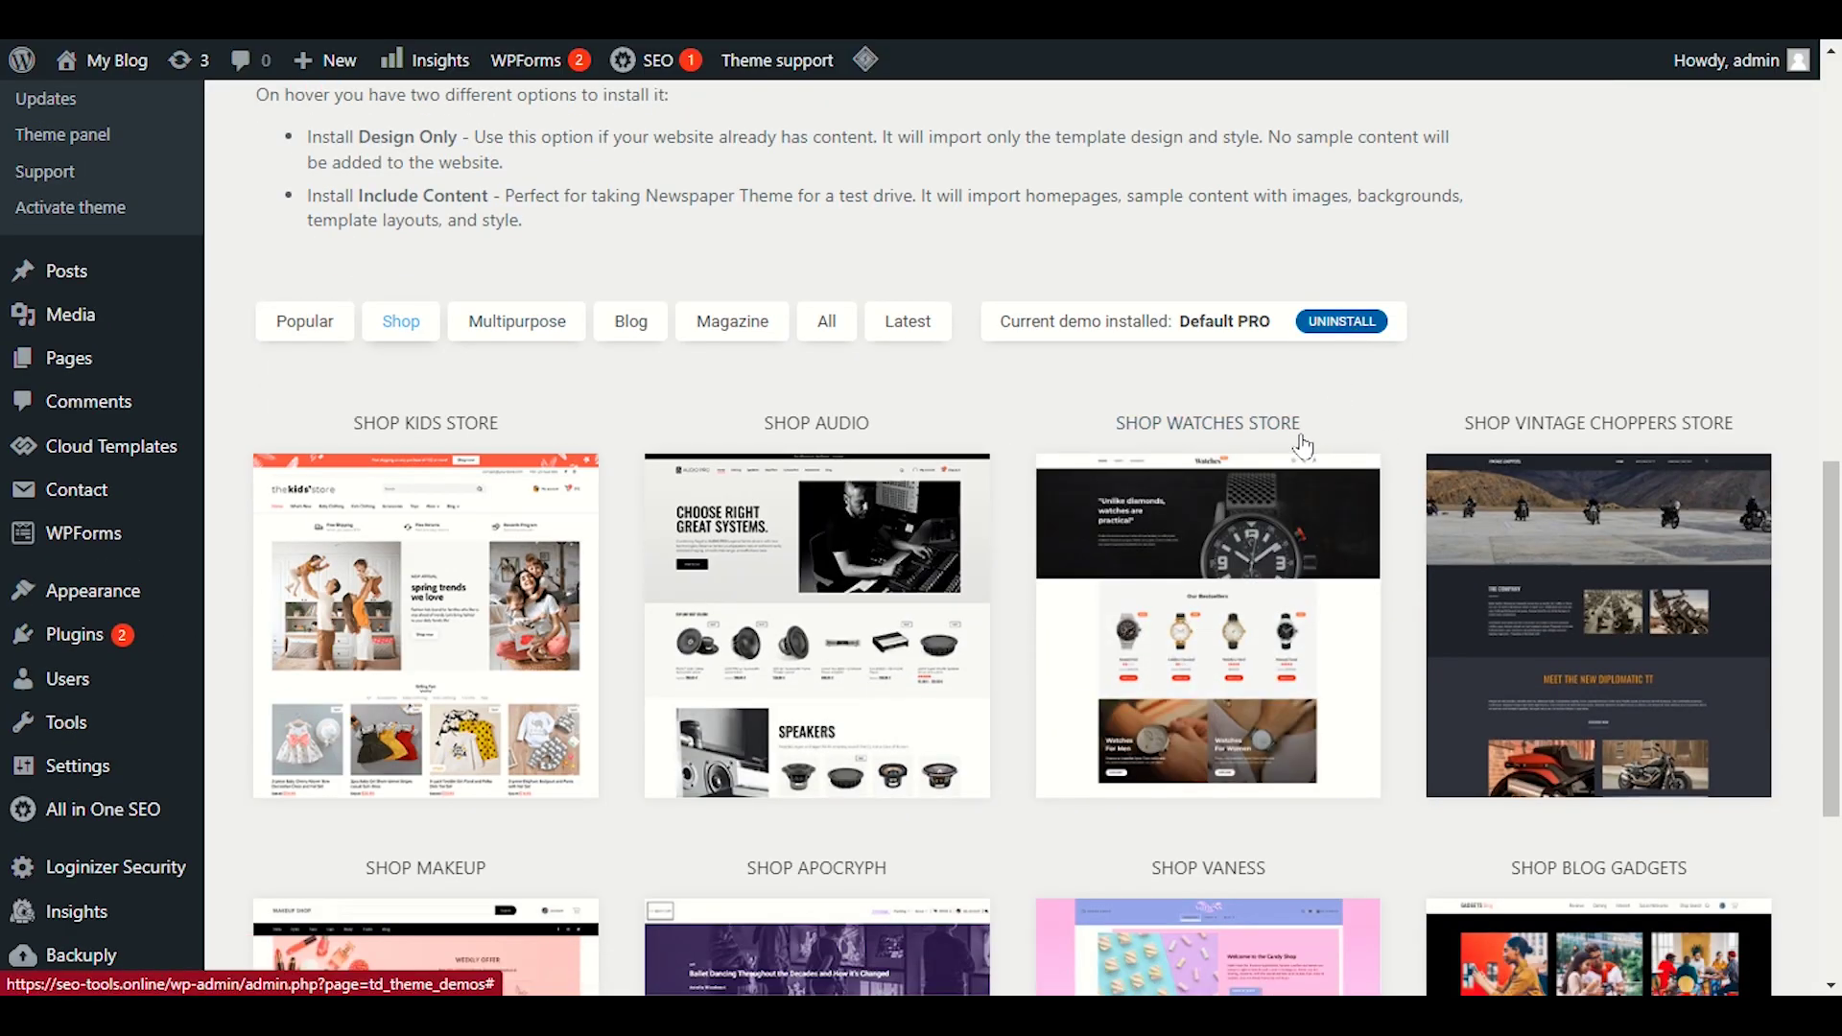
pyautogui.click(833, 498)
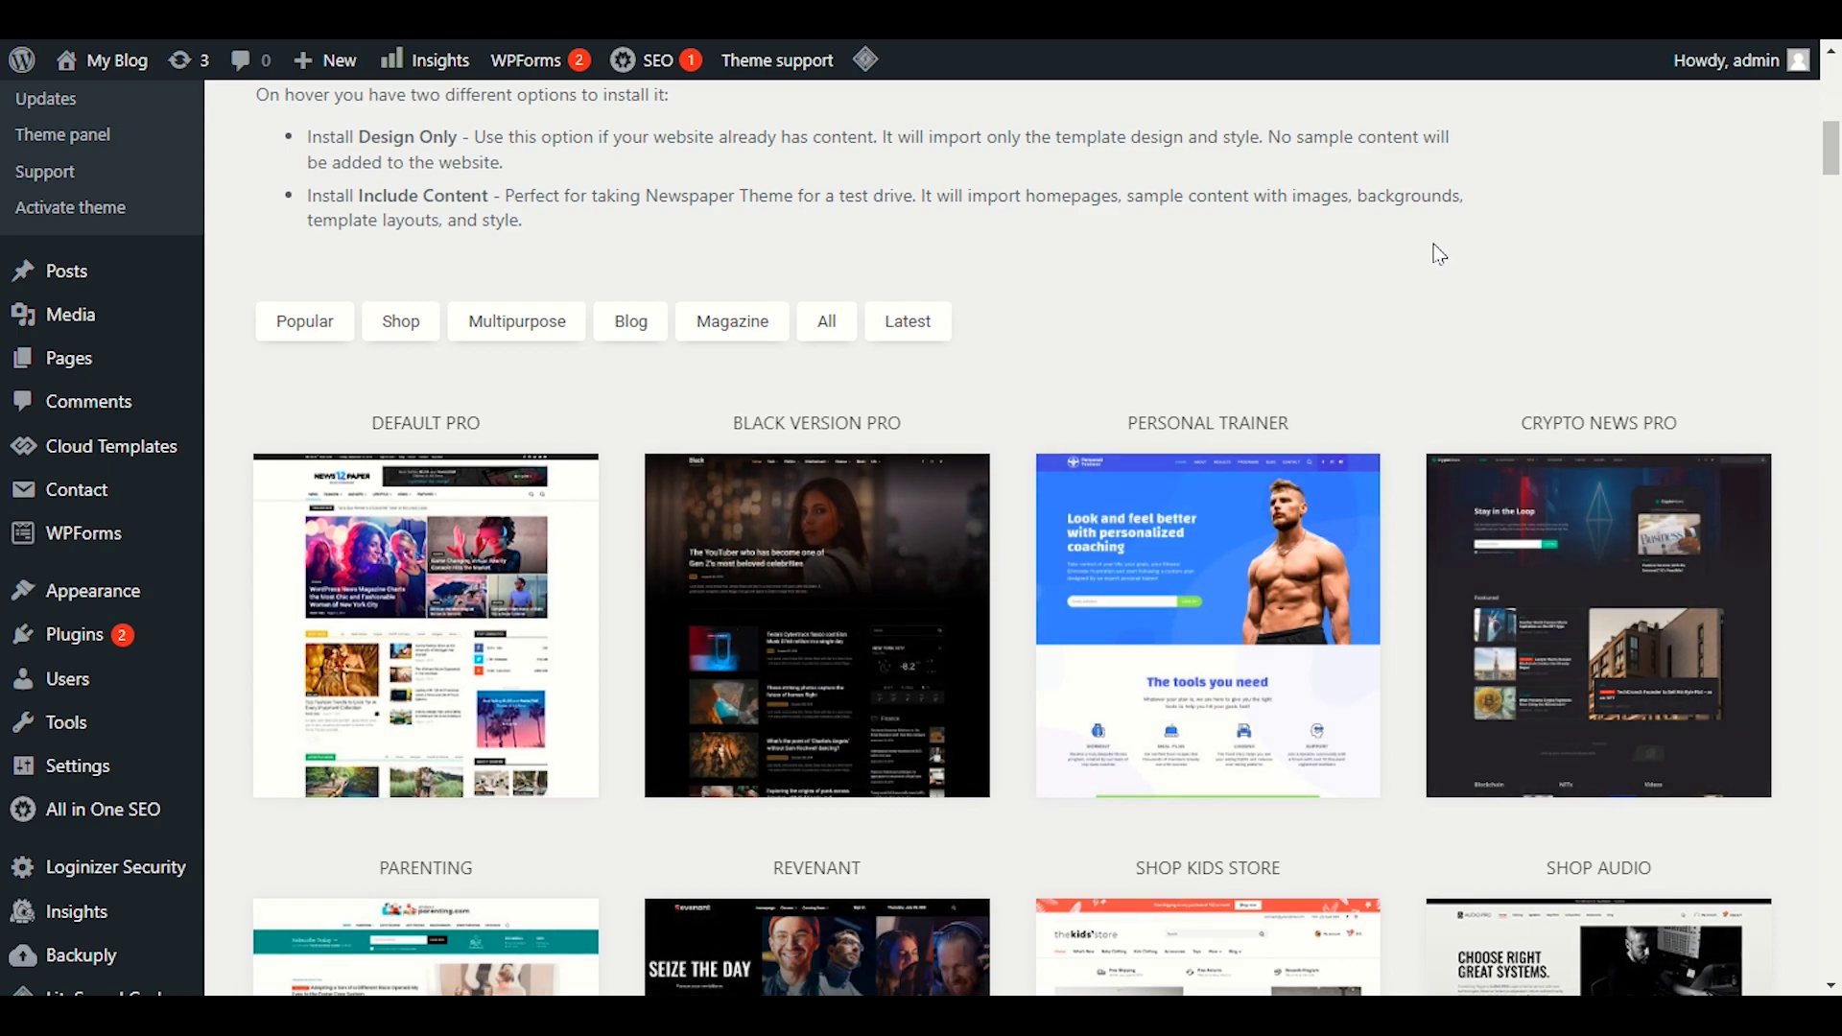
# - Show only the Shop templates again and browse down to the Shop Blog Gadgets demo
pyautogui.click(424, 326)
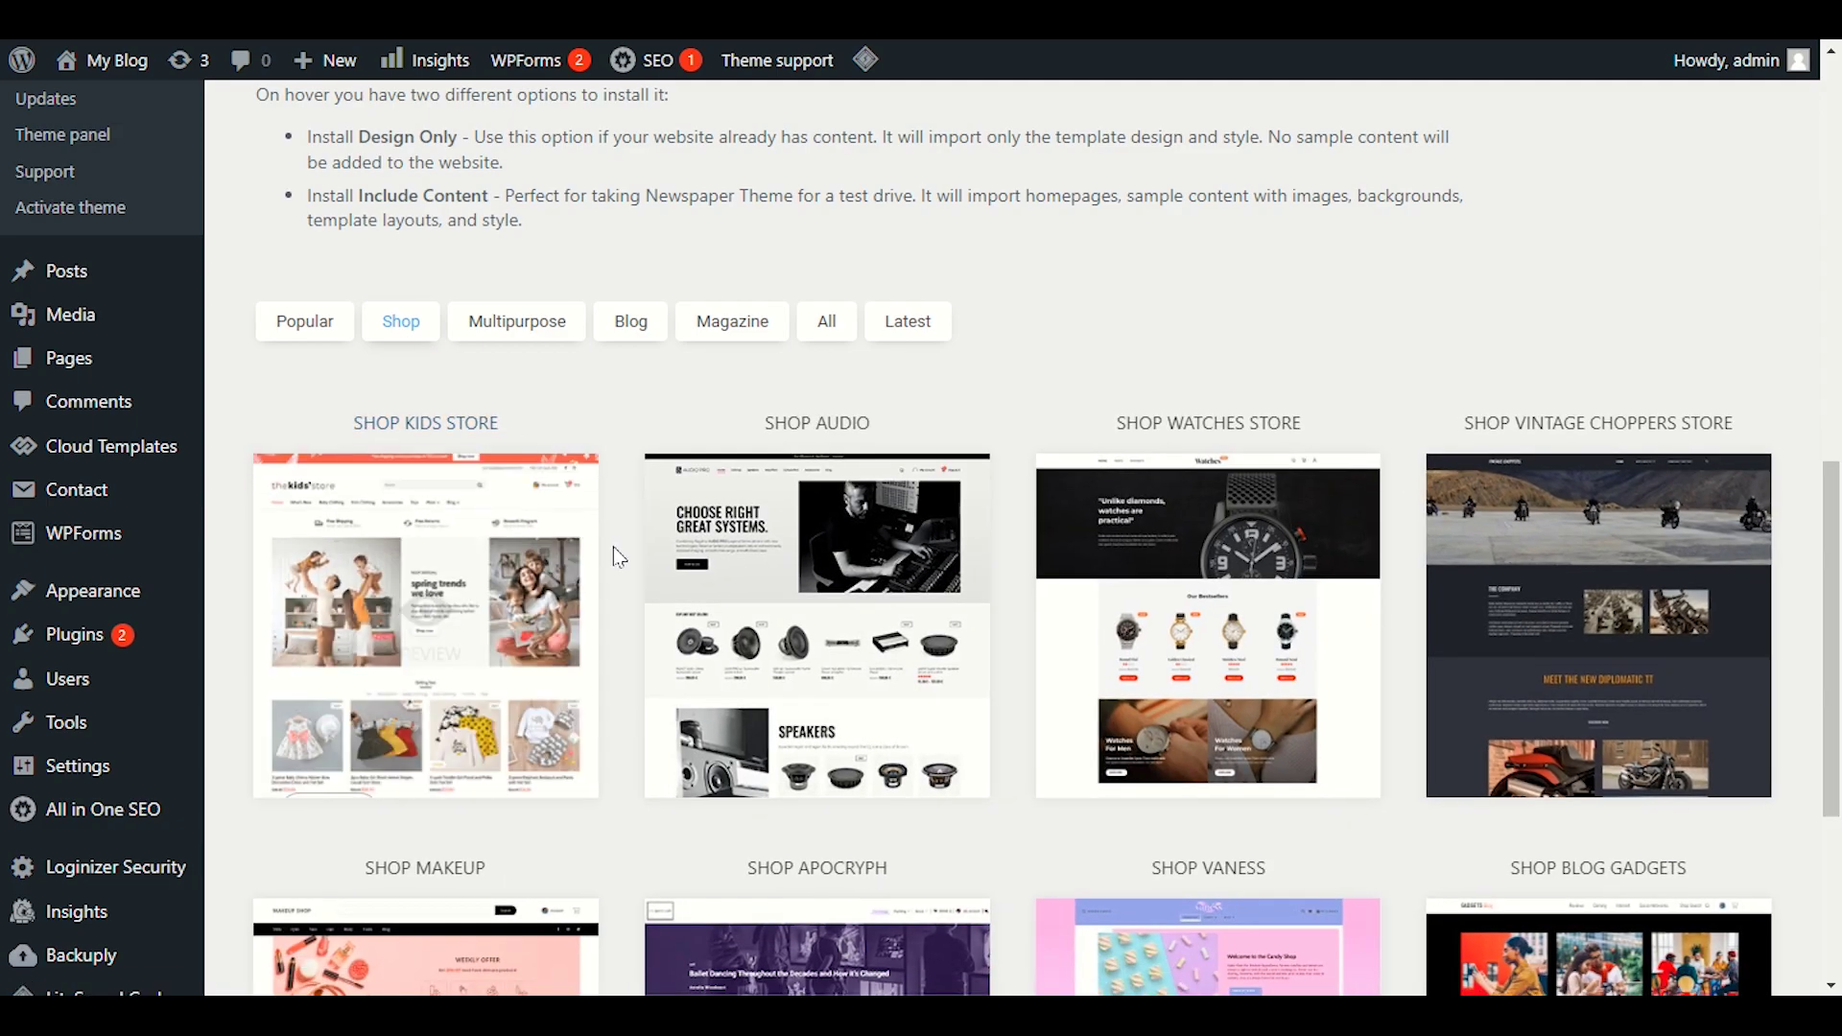
pyautogui.scroll(-2, 619, 557)
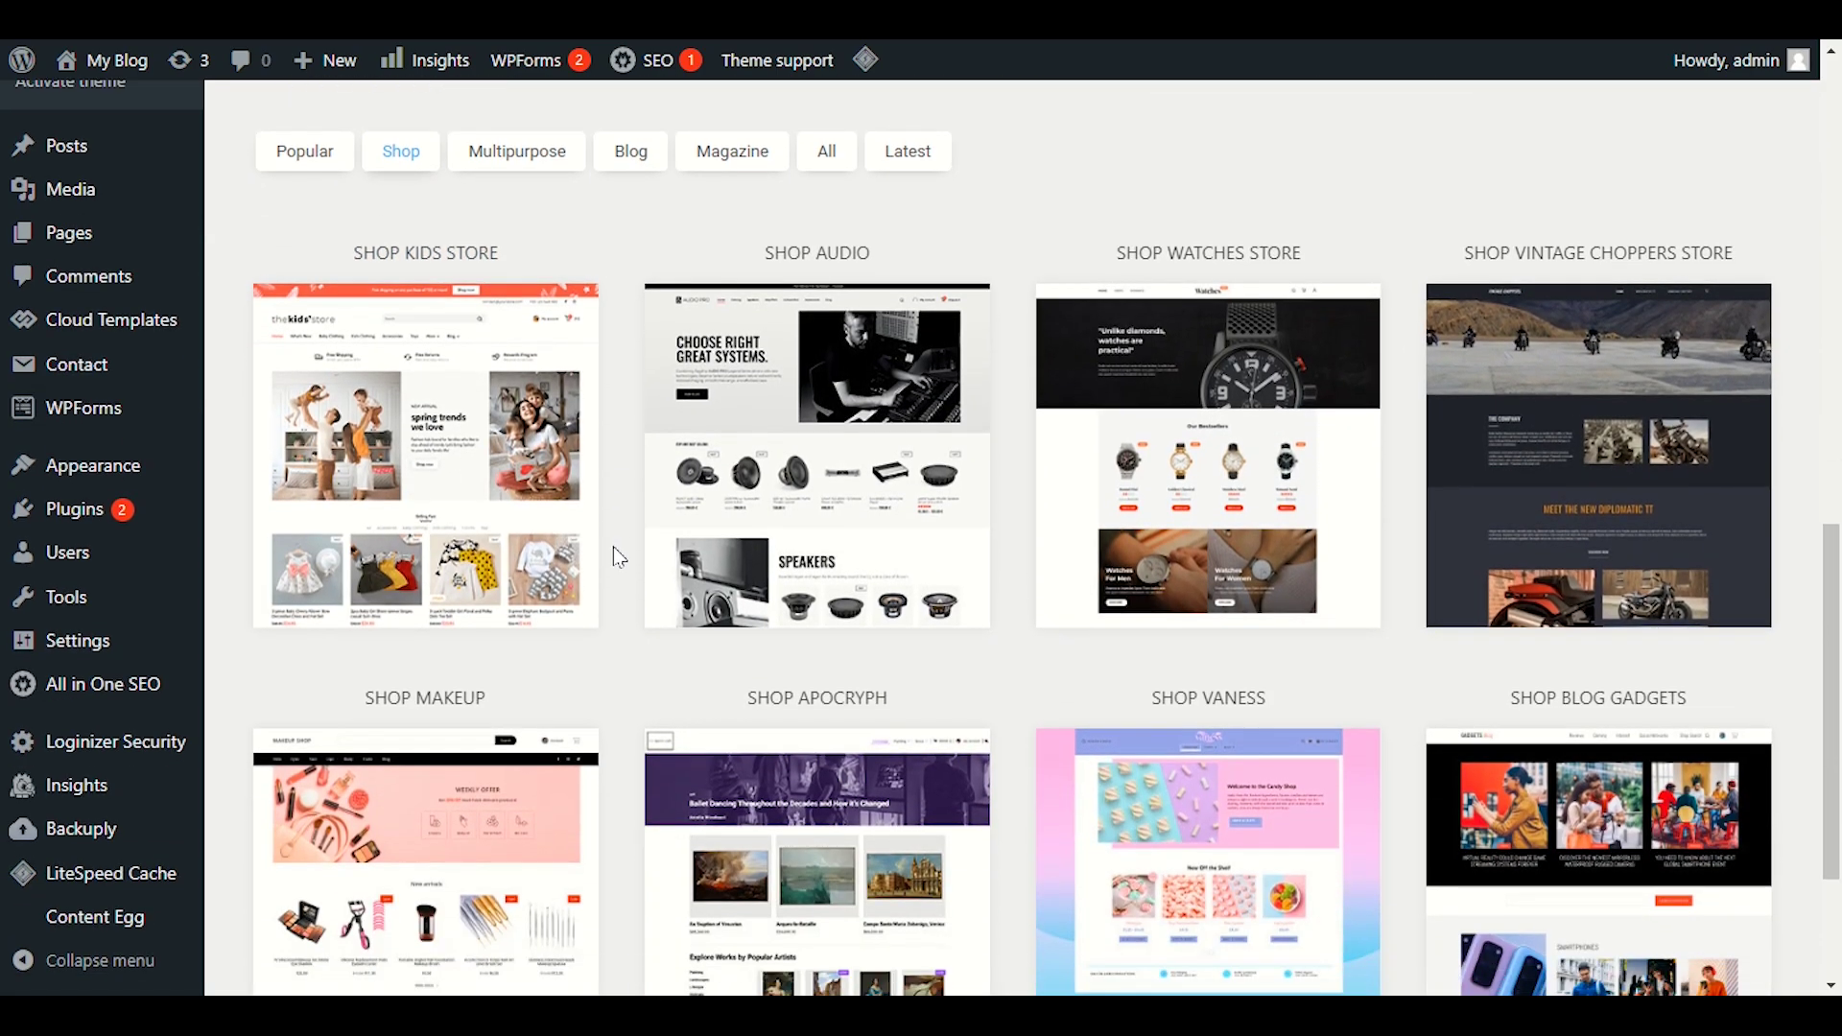
pyautogui.scroll(-3, 613, 545)
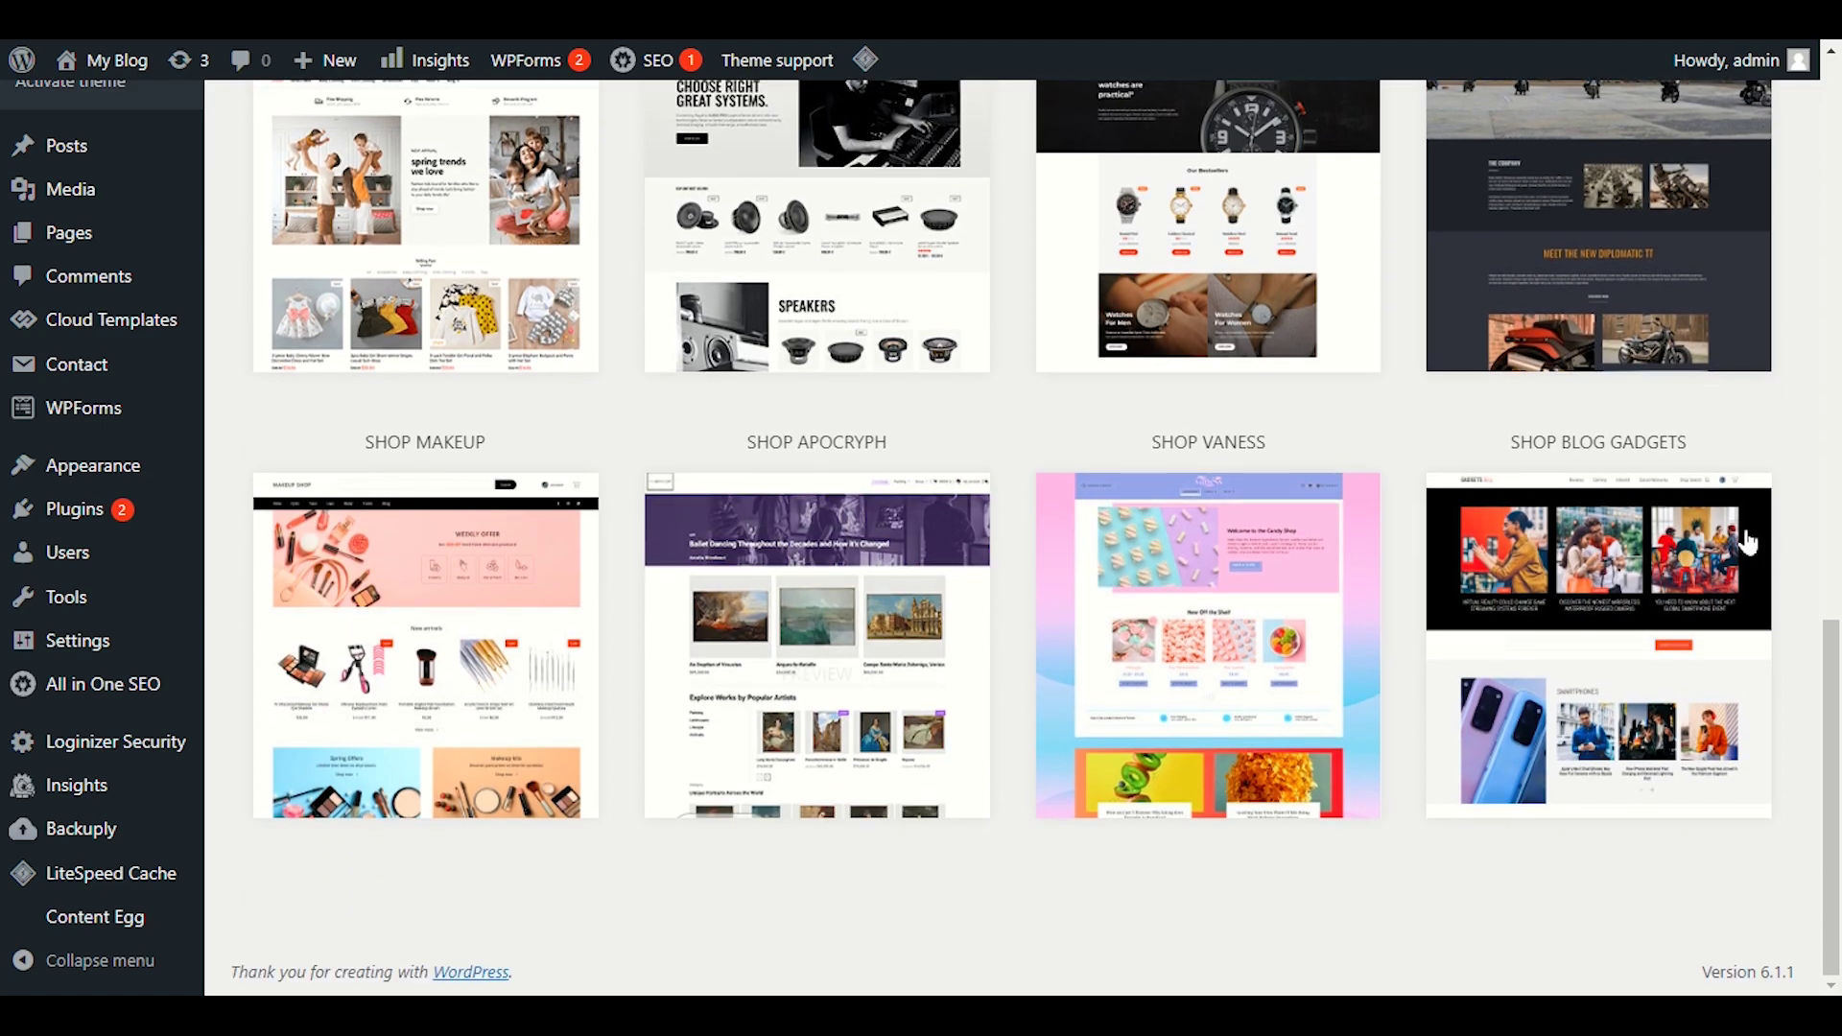
# - Preview the Shop Blog Gadgets demo and examine its homepage from the featured posts down to the latest articles
pyautogui.click(1598, 612)
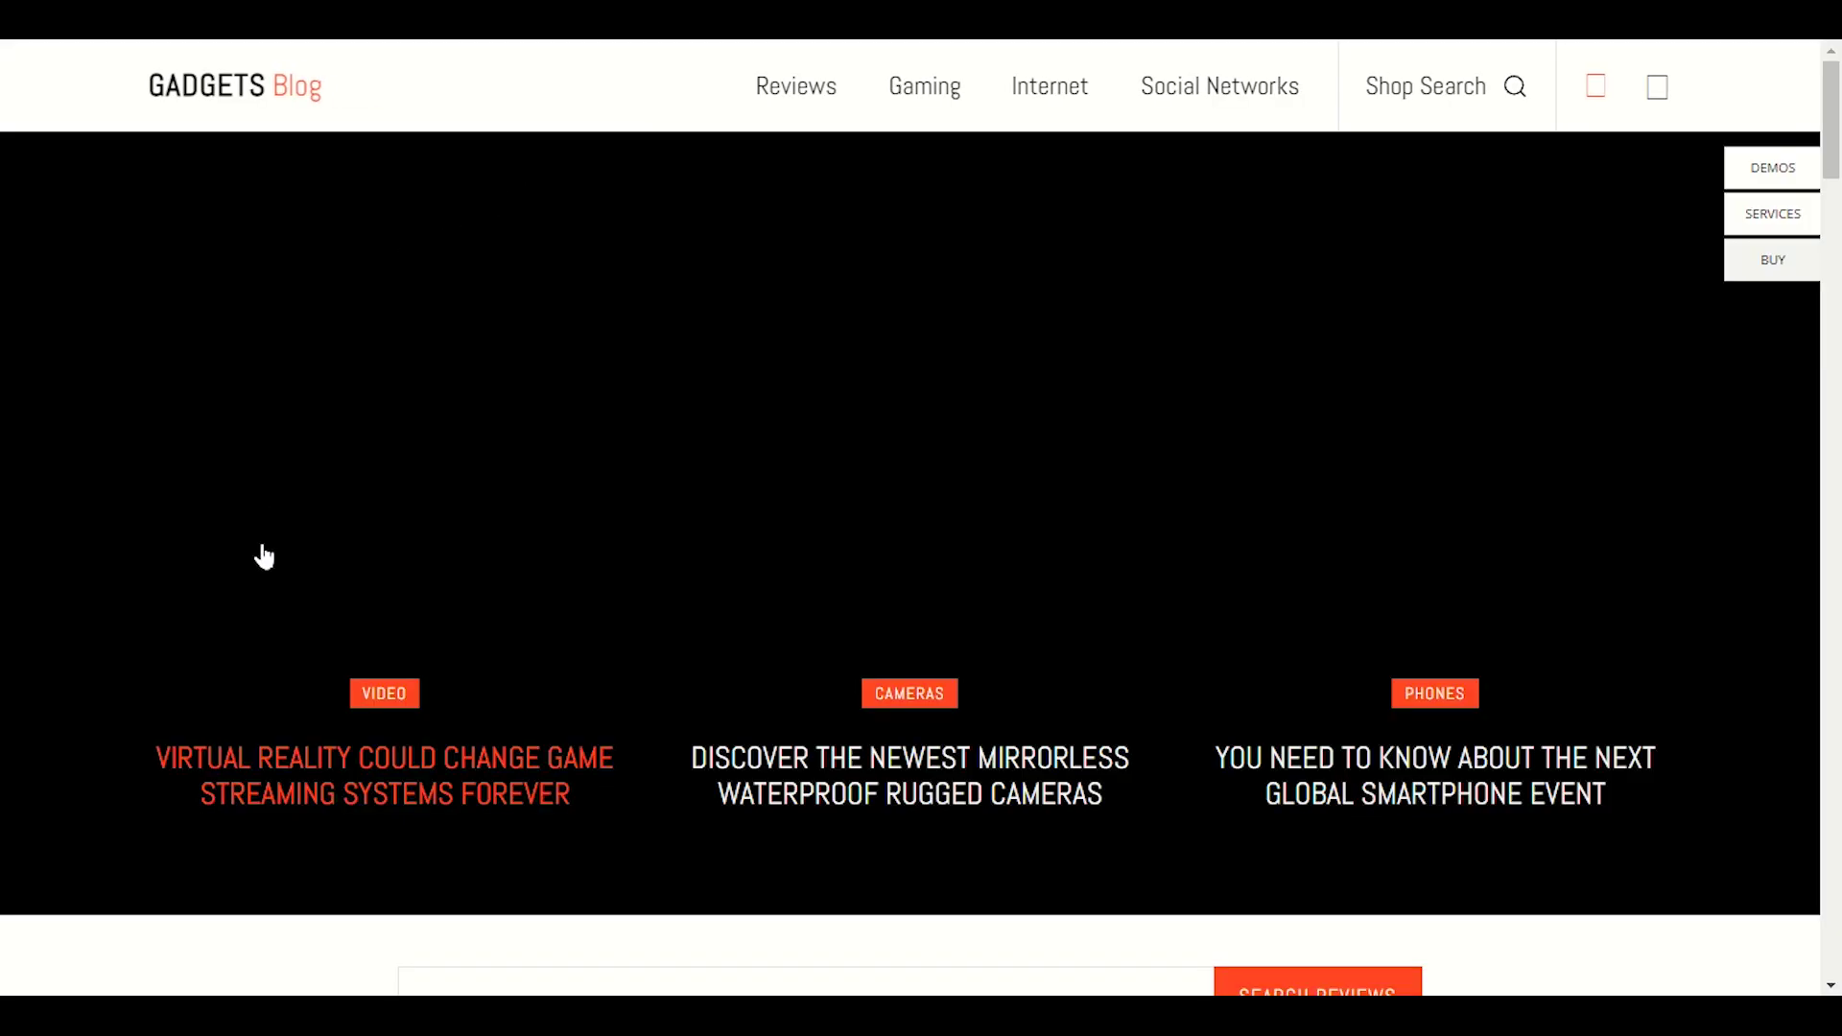
pyautogui.scroll(-3, 264, 557)
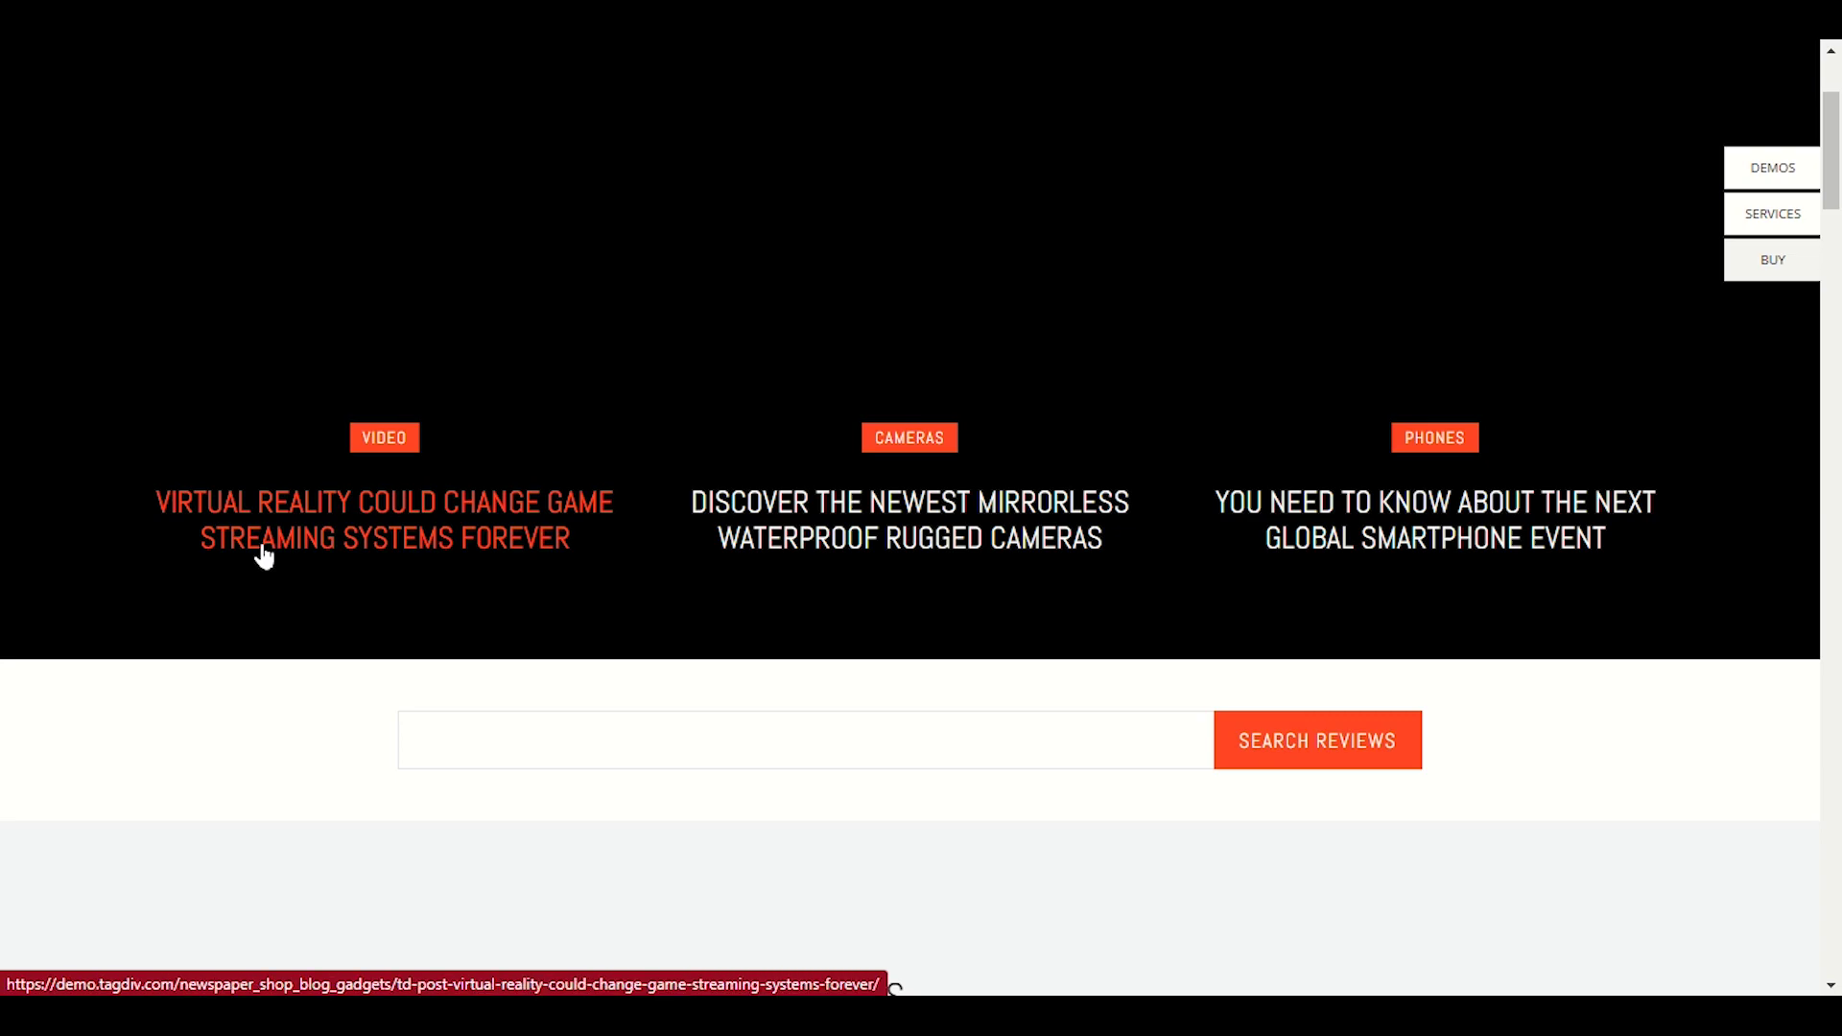
pyautogui.scroll(2, 264, 556)
pyautogui.scroll(-9, 264, 556)
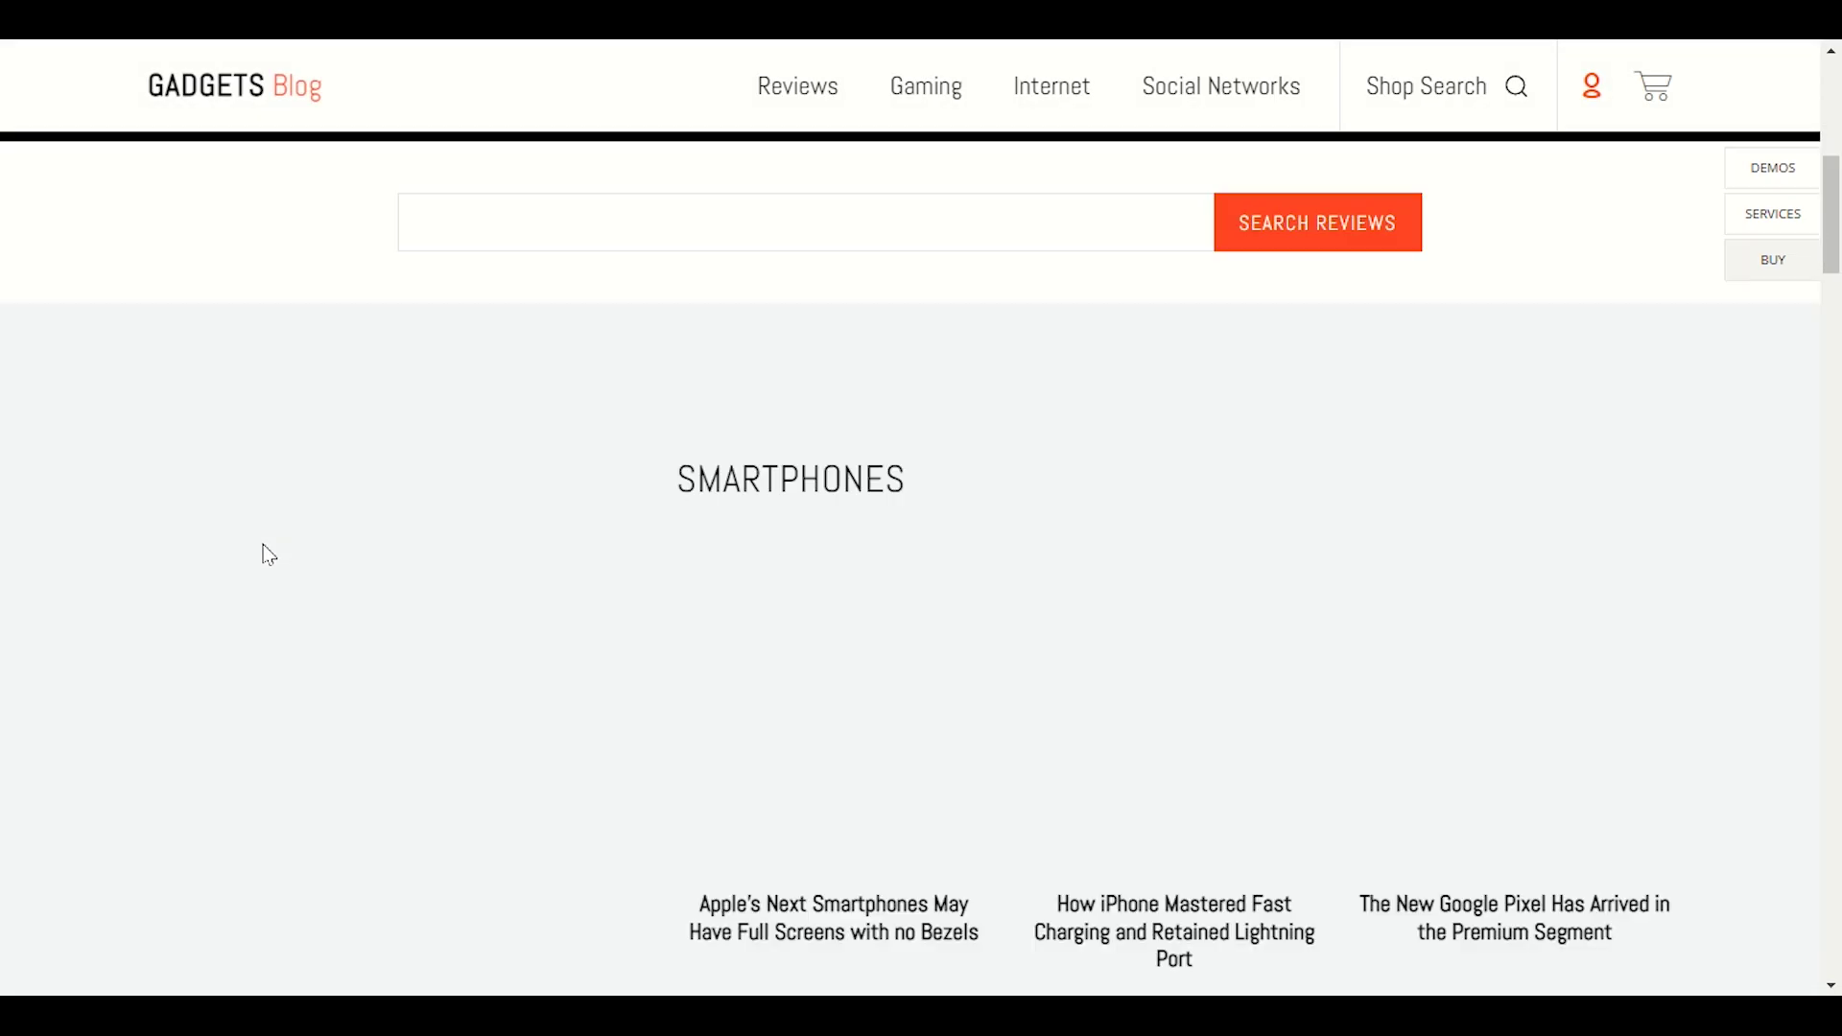
pyautogui.scroll(-15, 268, 555)
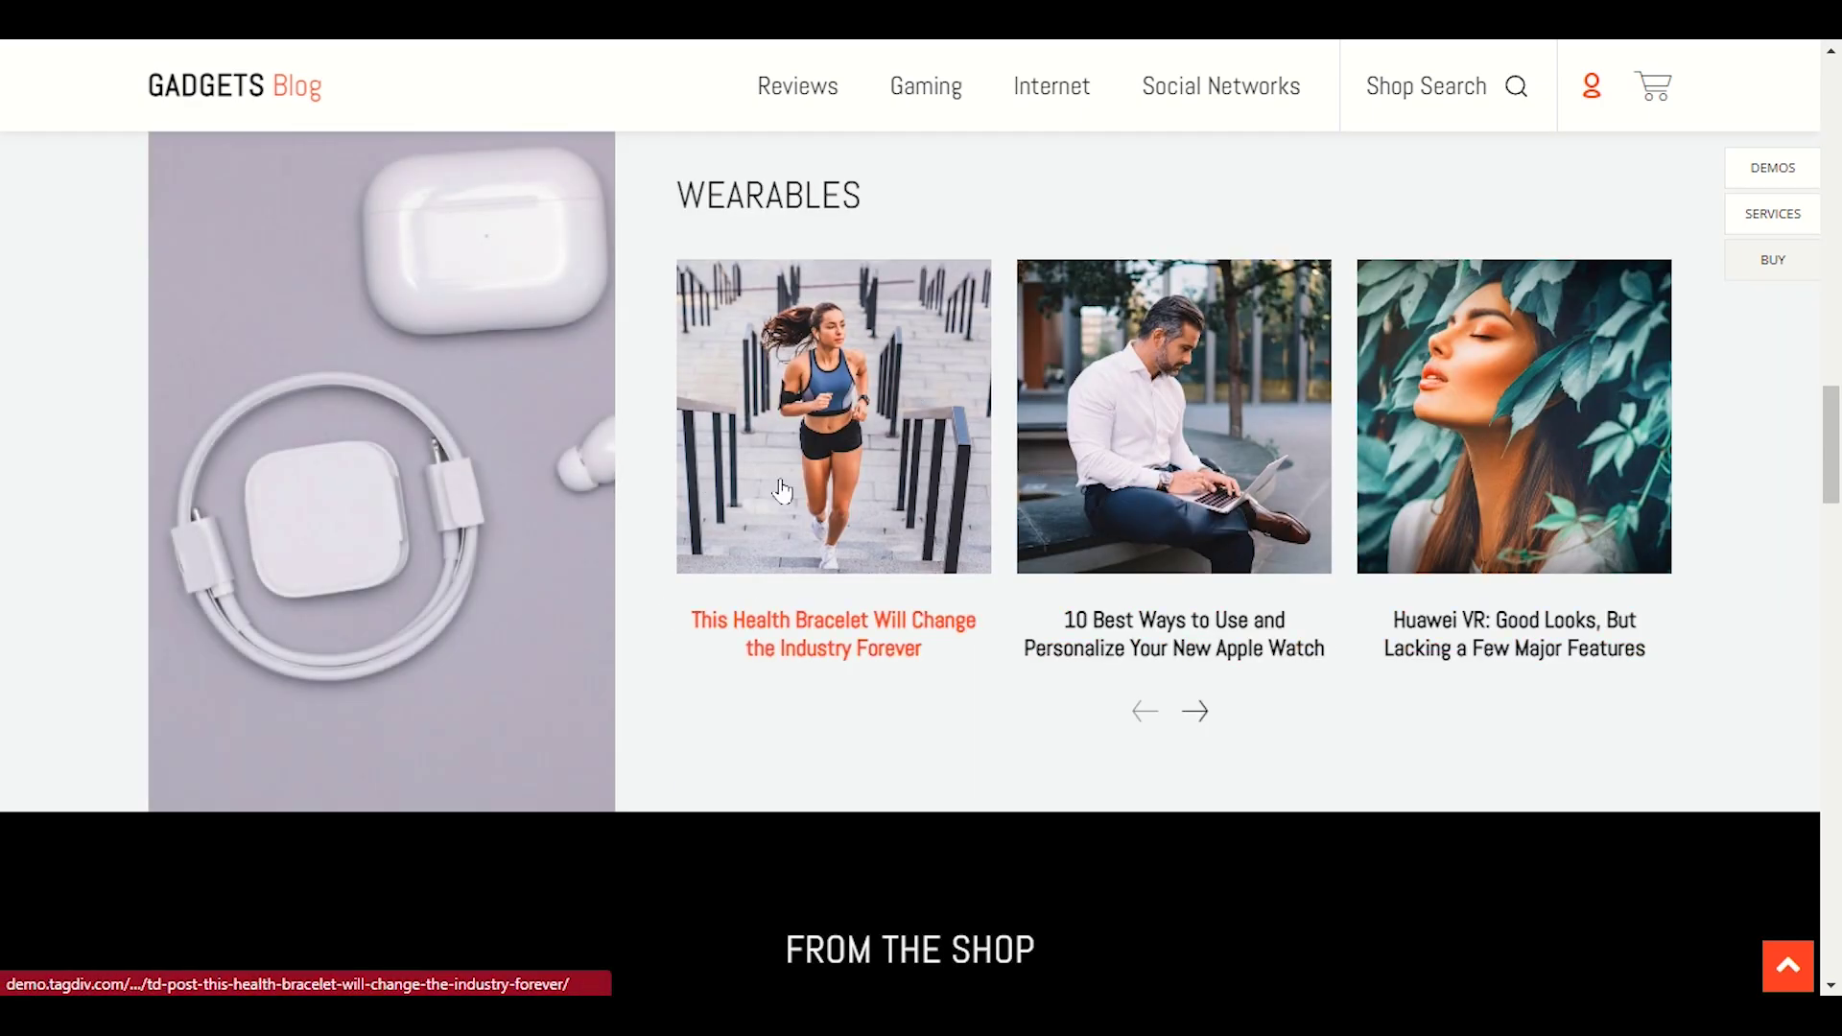
pyautogui.scroll(-15, 782, 491)
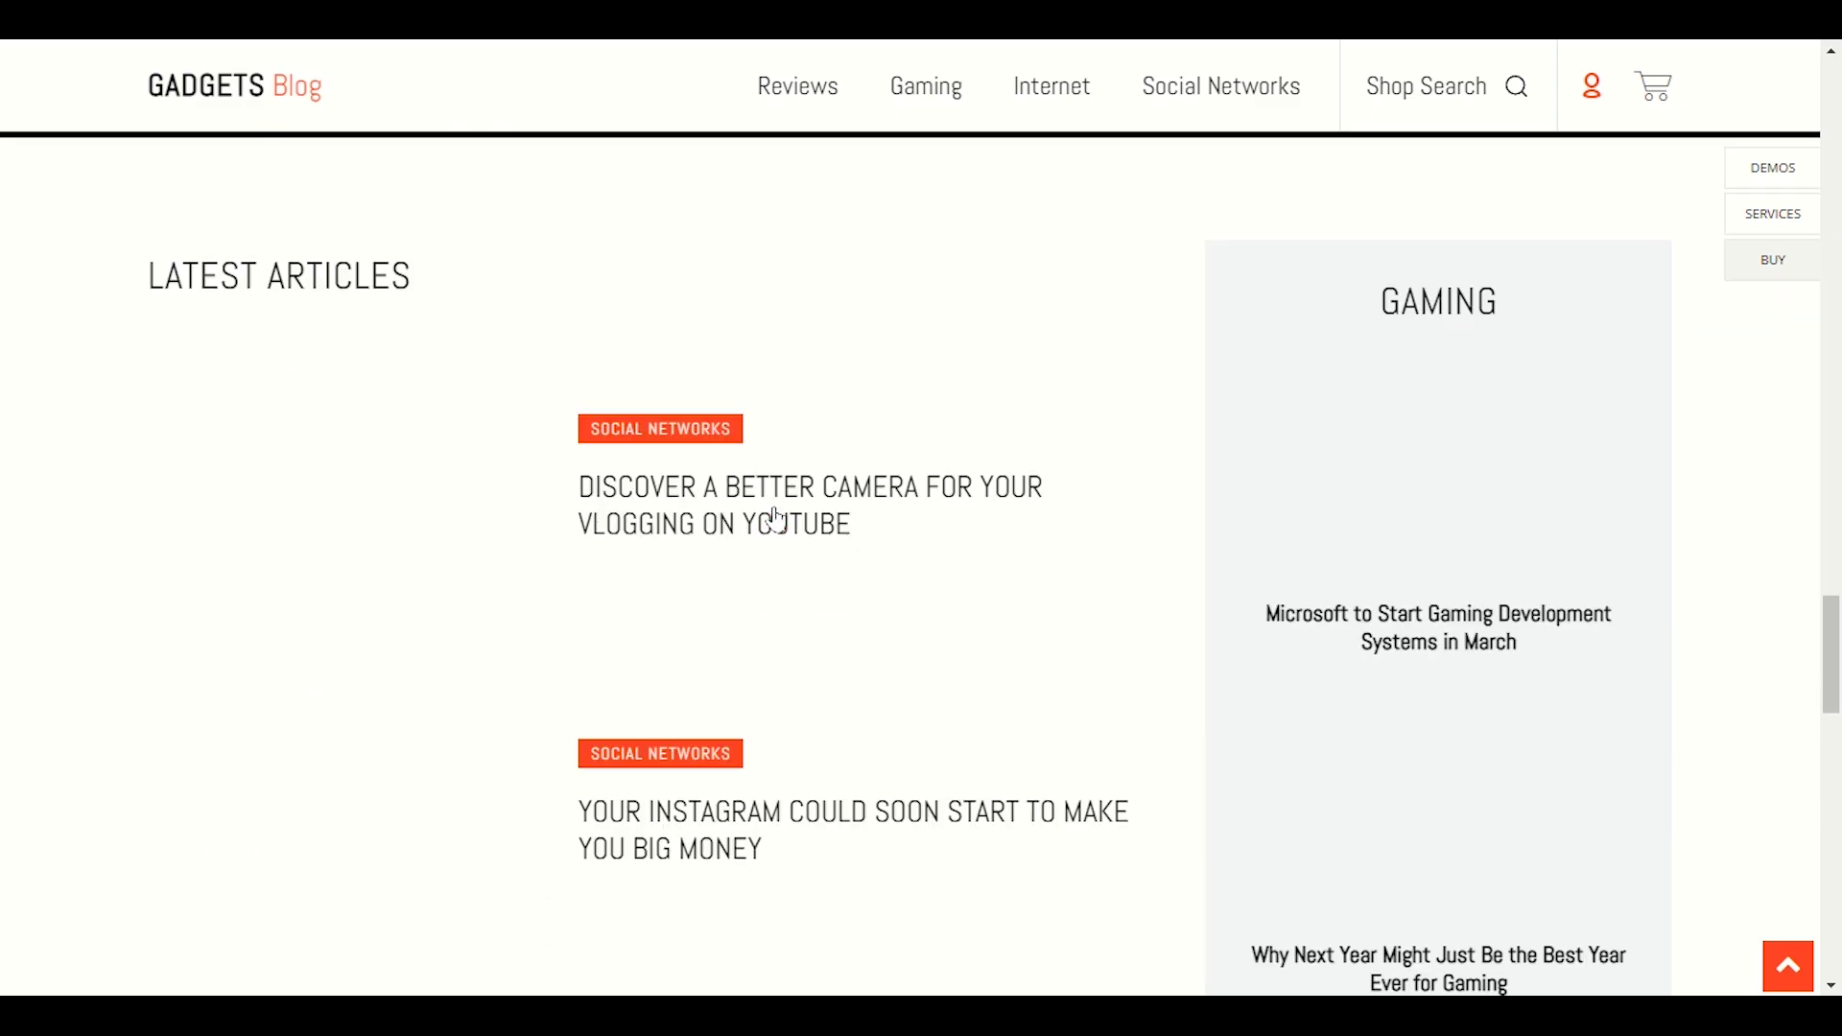
pyautogui.scroll(12, 777, 518)
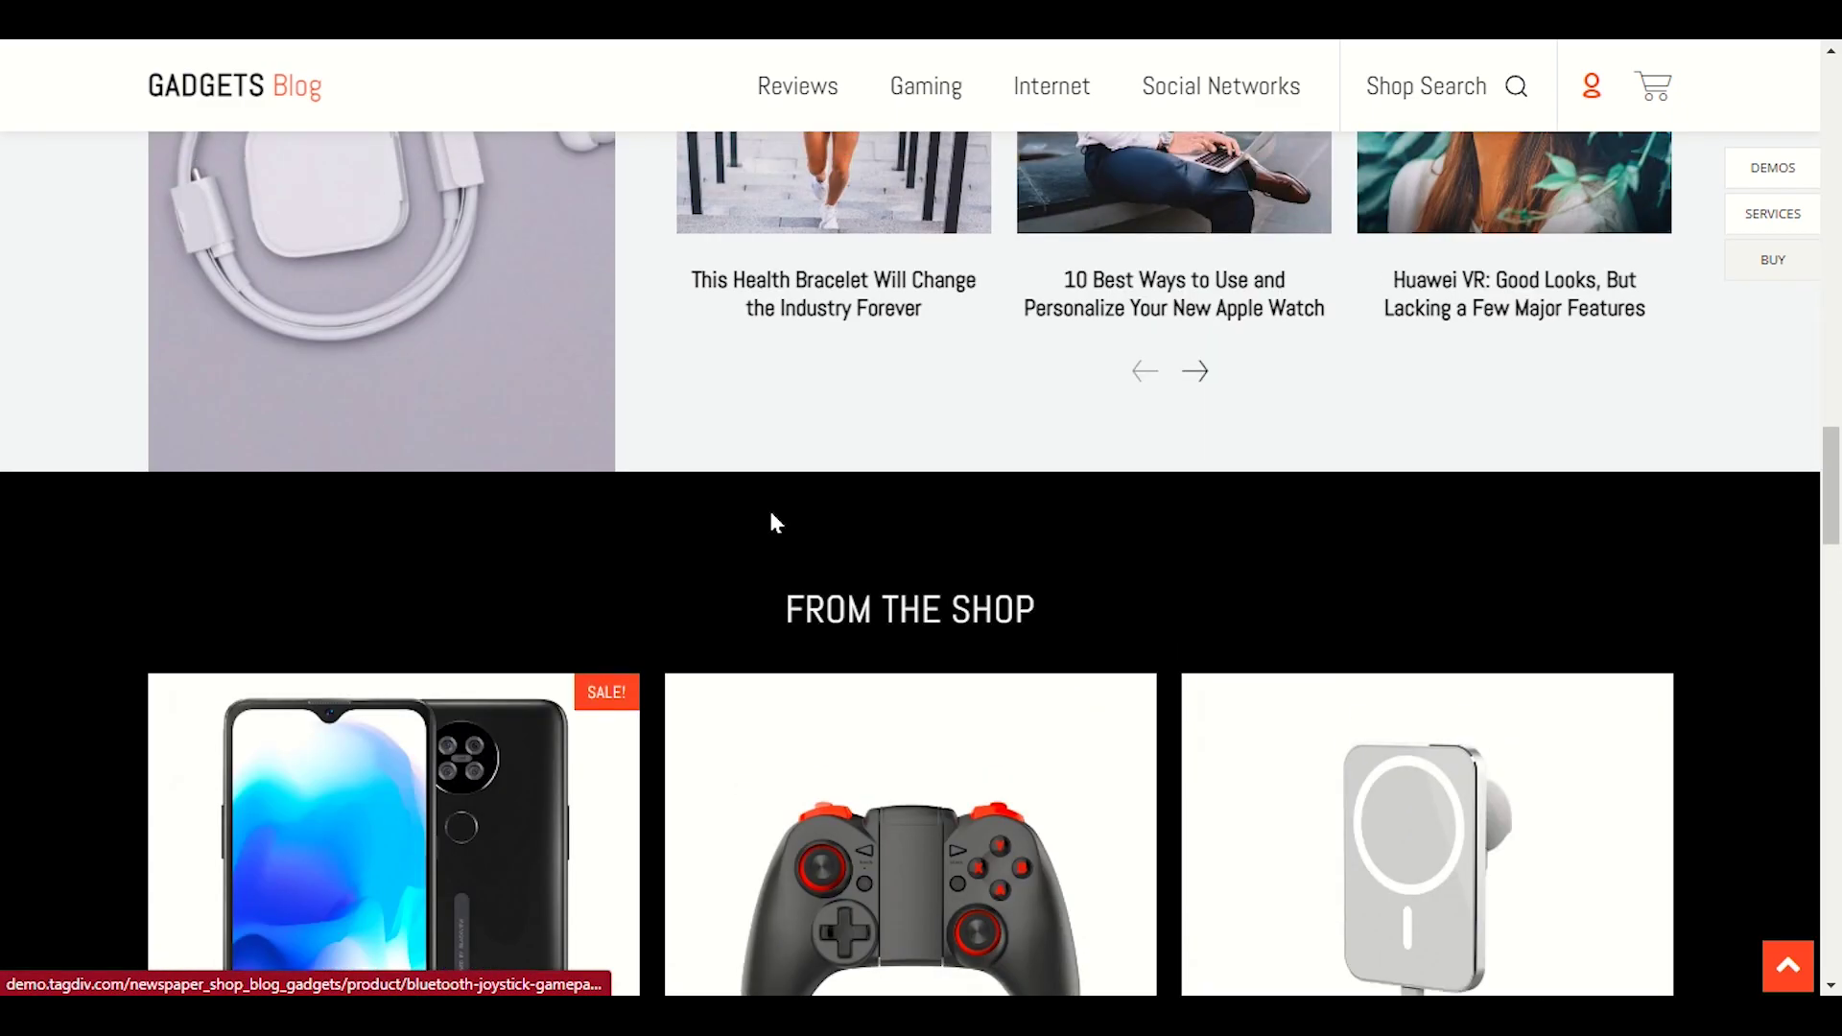
# - Examine the Shop Blog Gadgets preview's shop products, latest articles and gaming section, return to its header and close the preview
pyautogui.scroll(-3, 901, 387)
pyautogui.scroll(-4, 1084, 357)
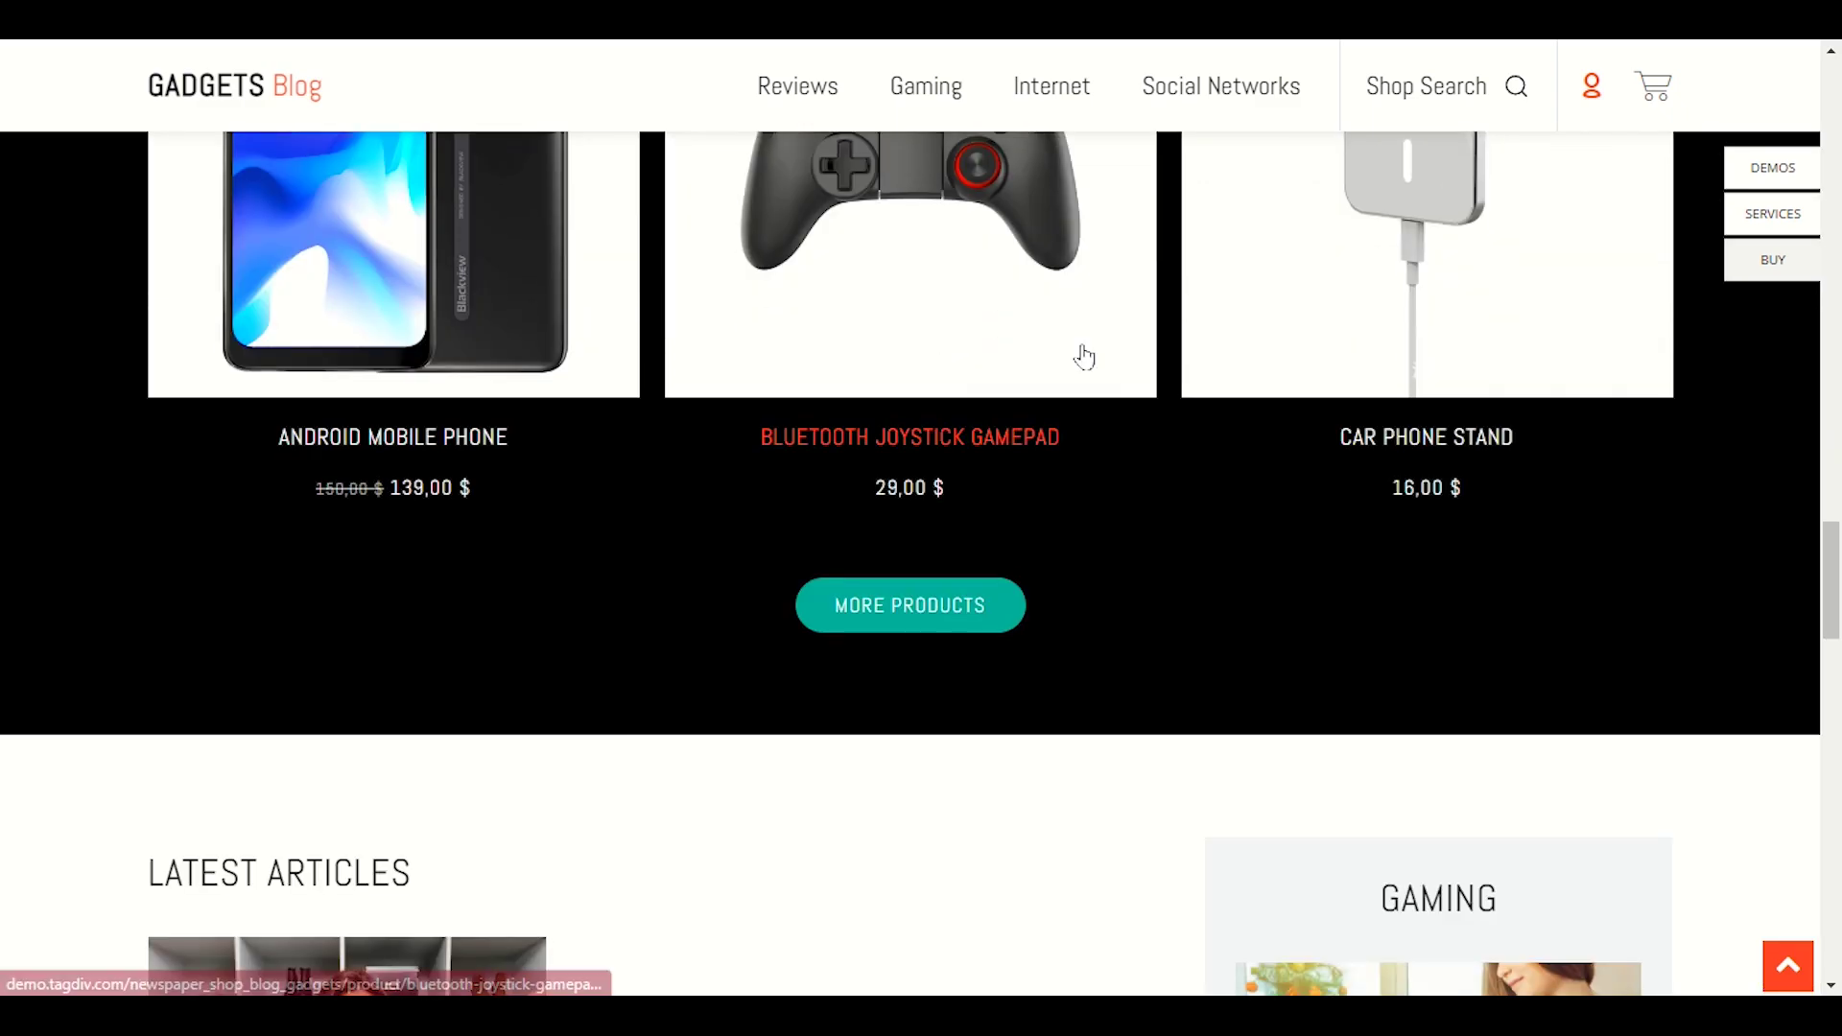
pyautogui.scroll(-5, 625, 464)
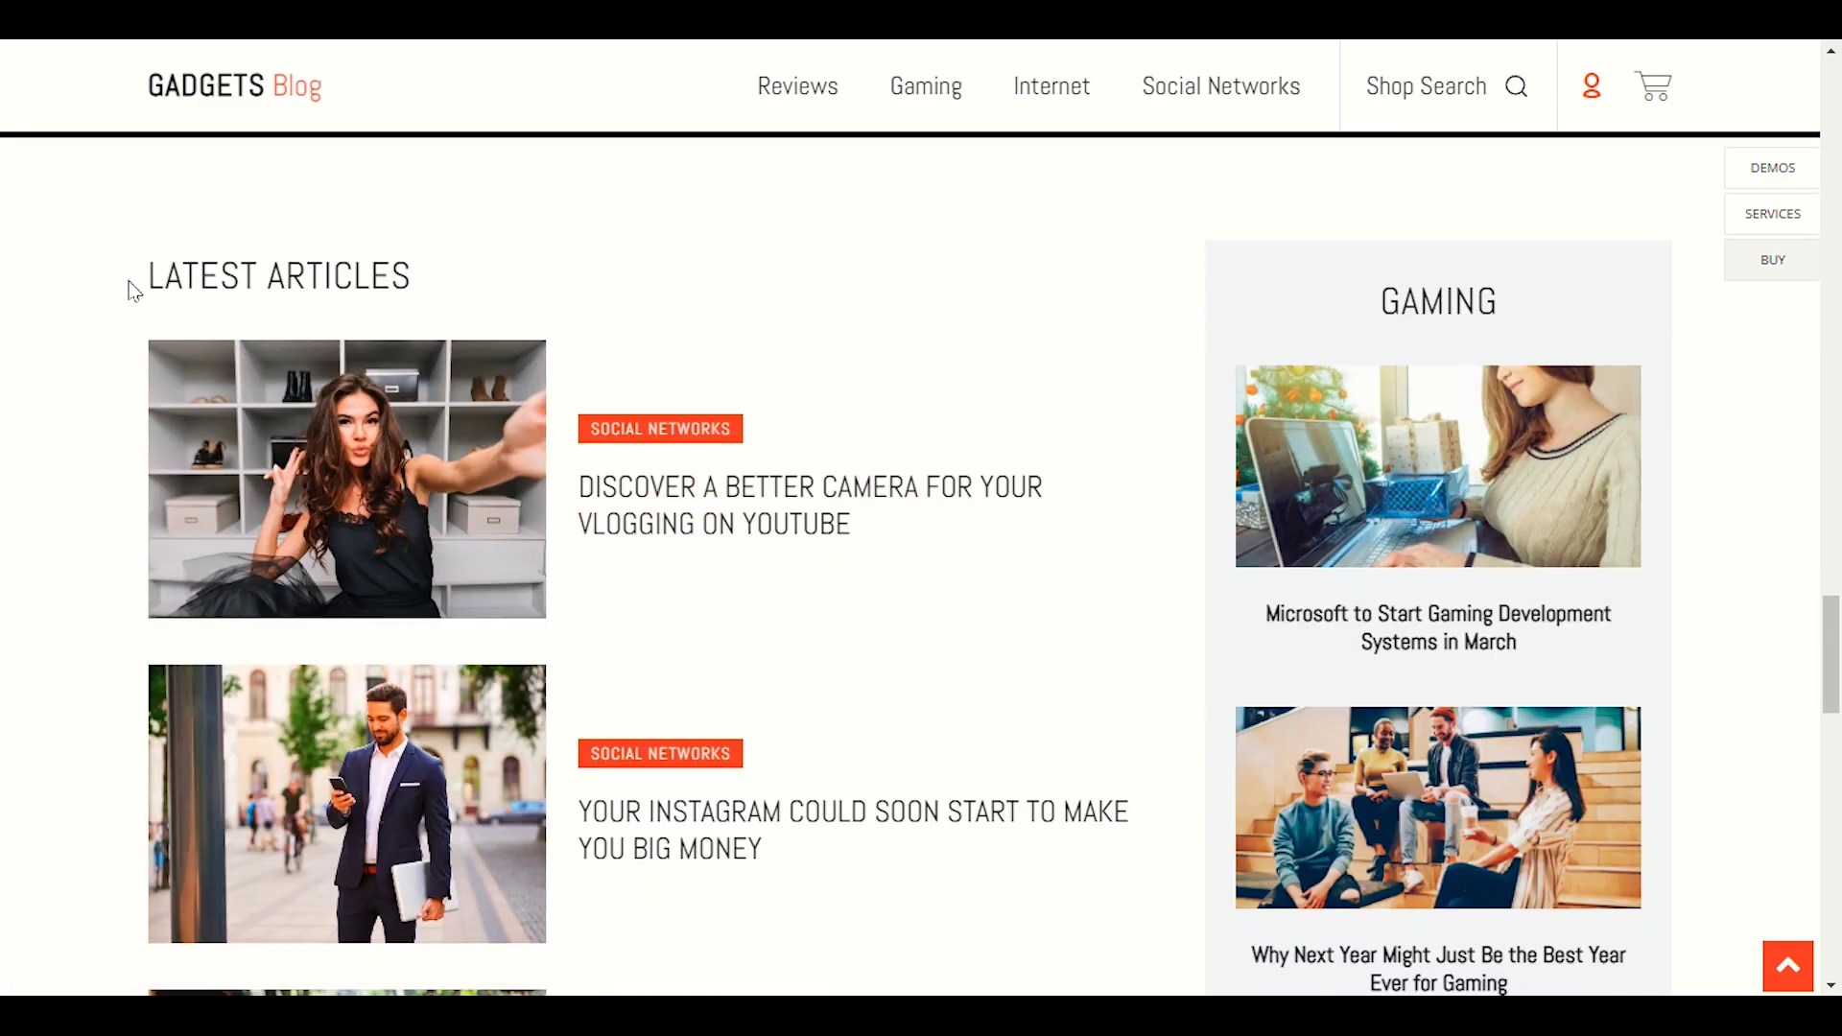
pyautogui.moveTo(135, 291); pyautogui.dragTo(401, 278)
pyautogui.click(401, 278)
pyautogui.scroll(-4, 1453, 542)
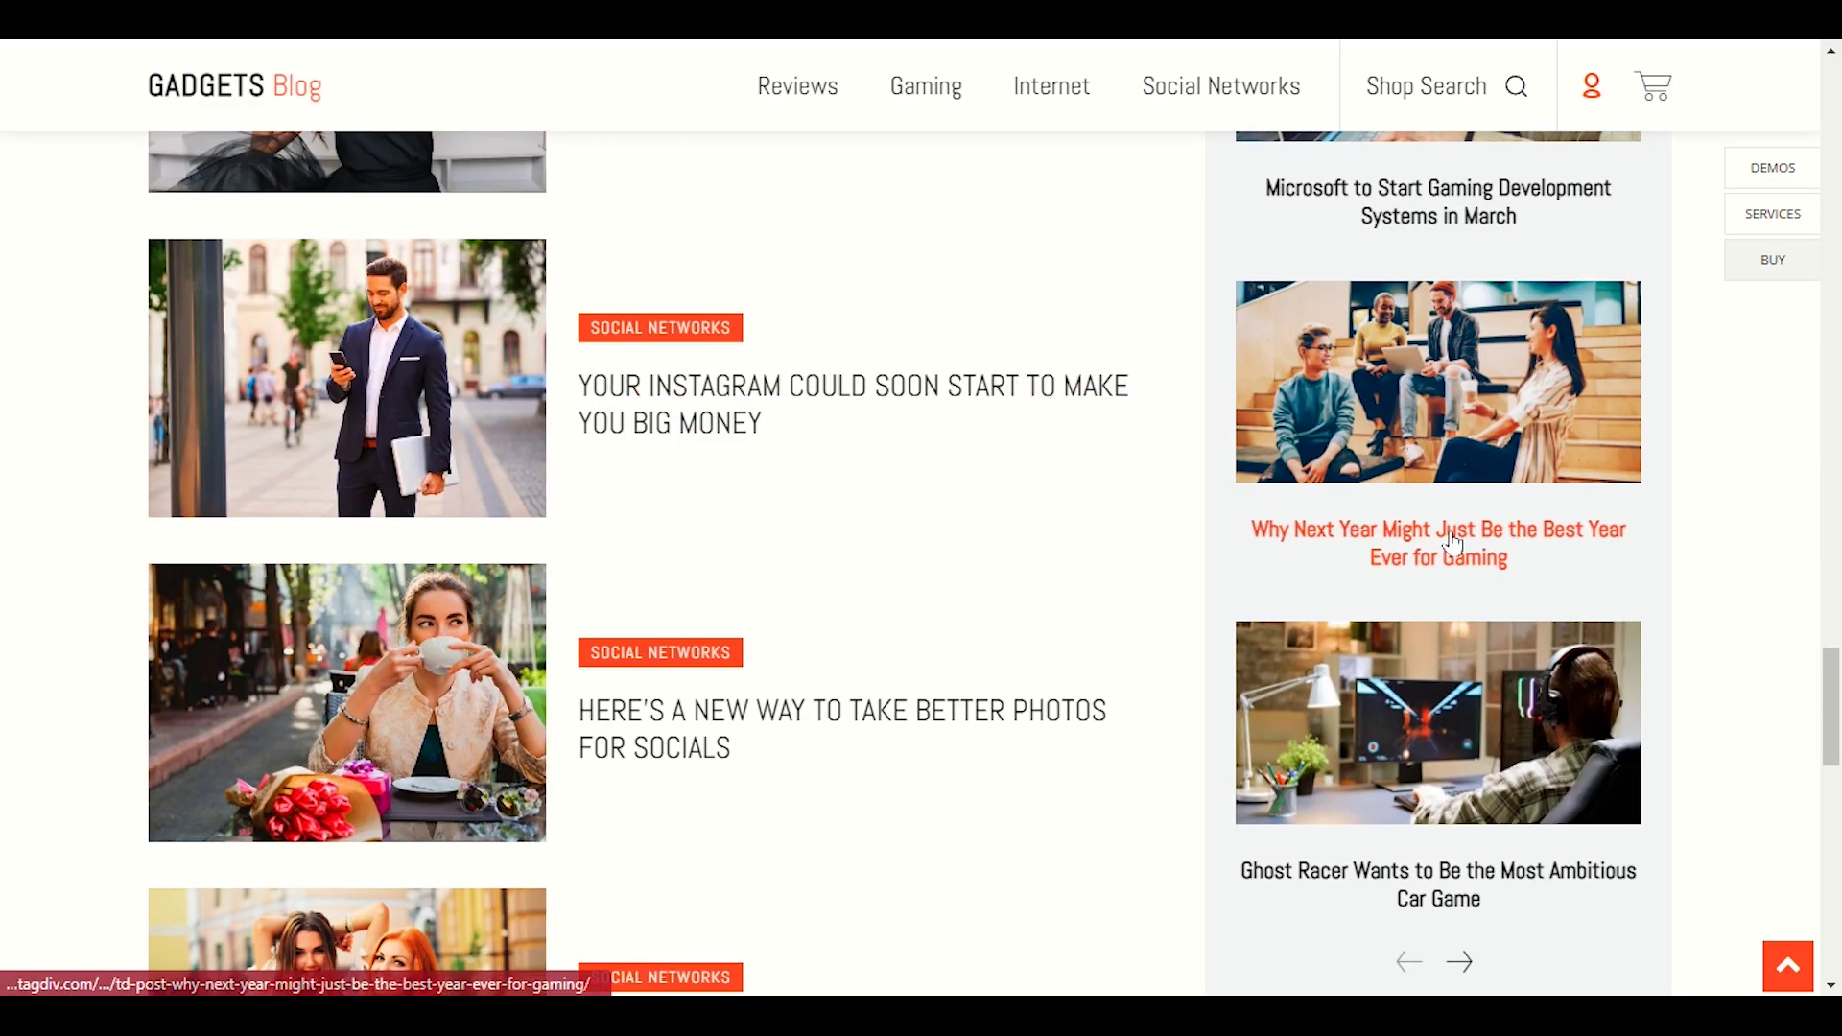
pyautogui.scroll(-10, 1184, 538)
pyautogui.scroll(13, 958, 588)
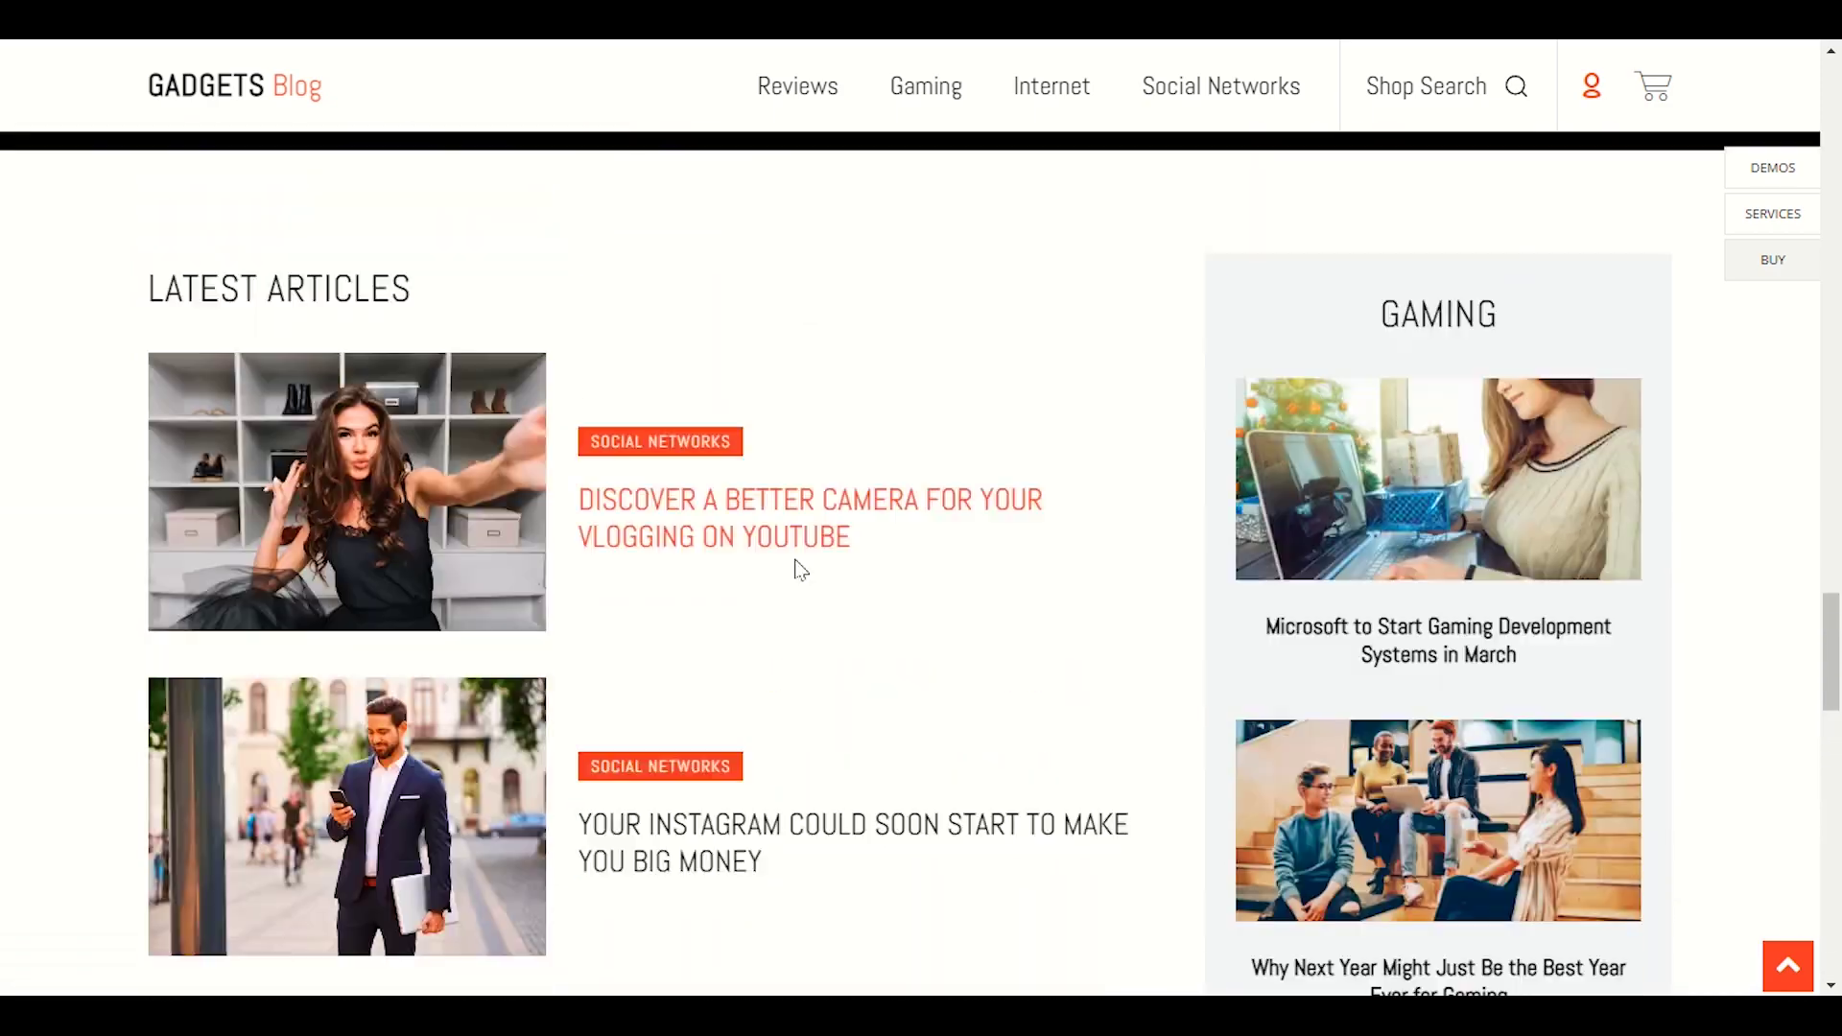
pyautogui.scroll(20, 796, 570)
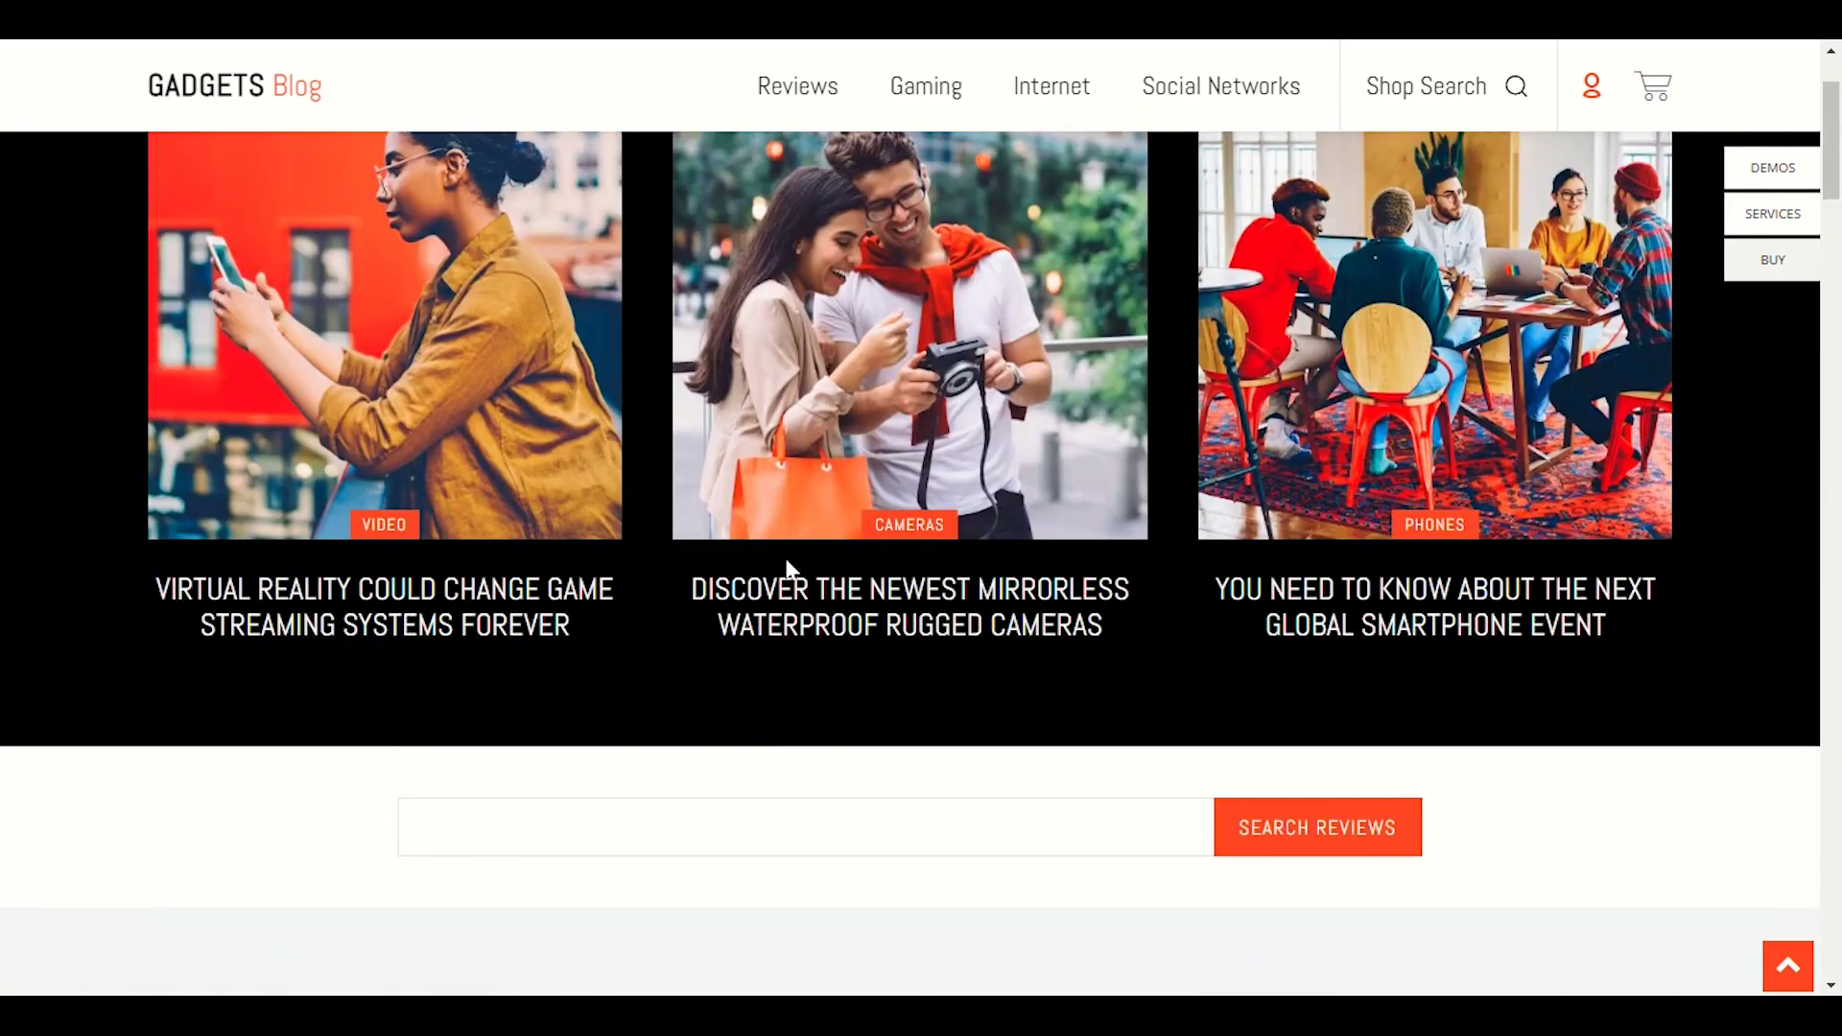
pyautogui.scroll(2, 787, 567)
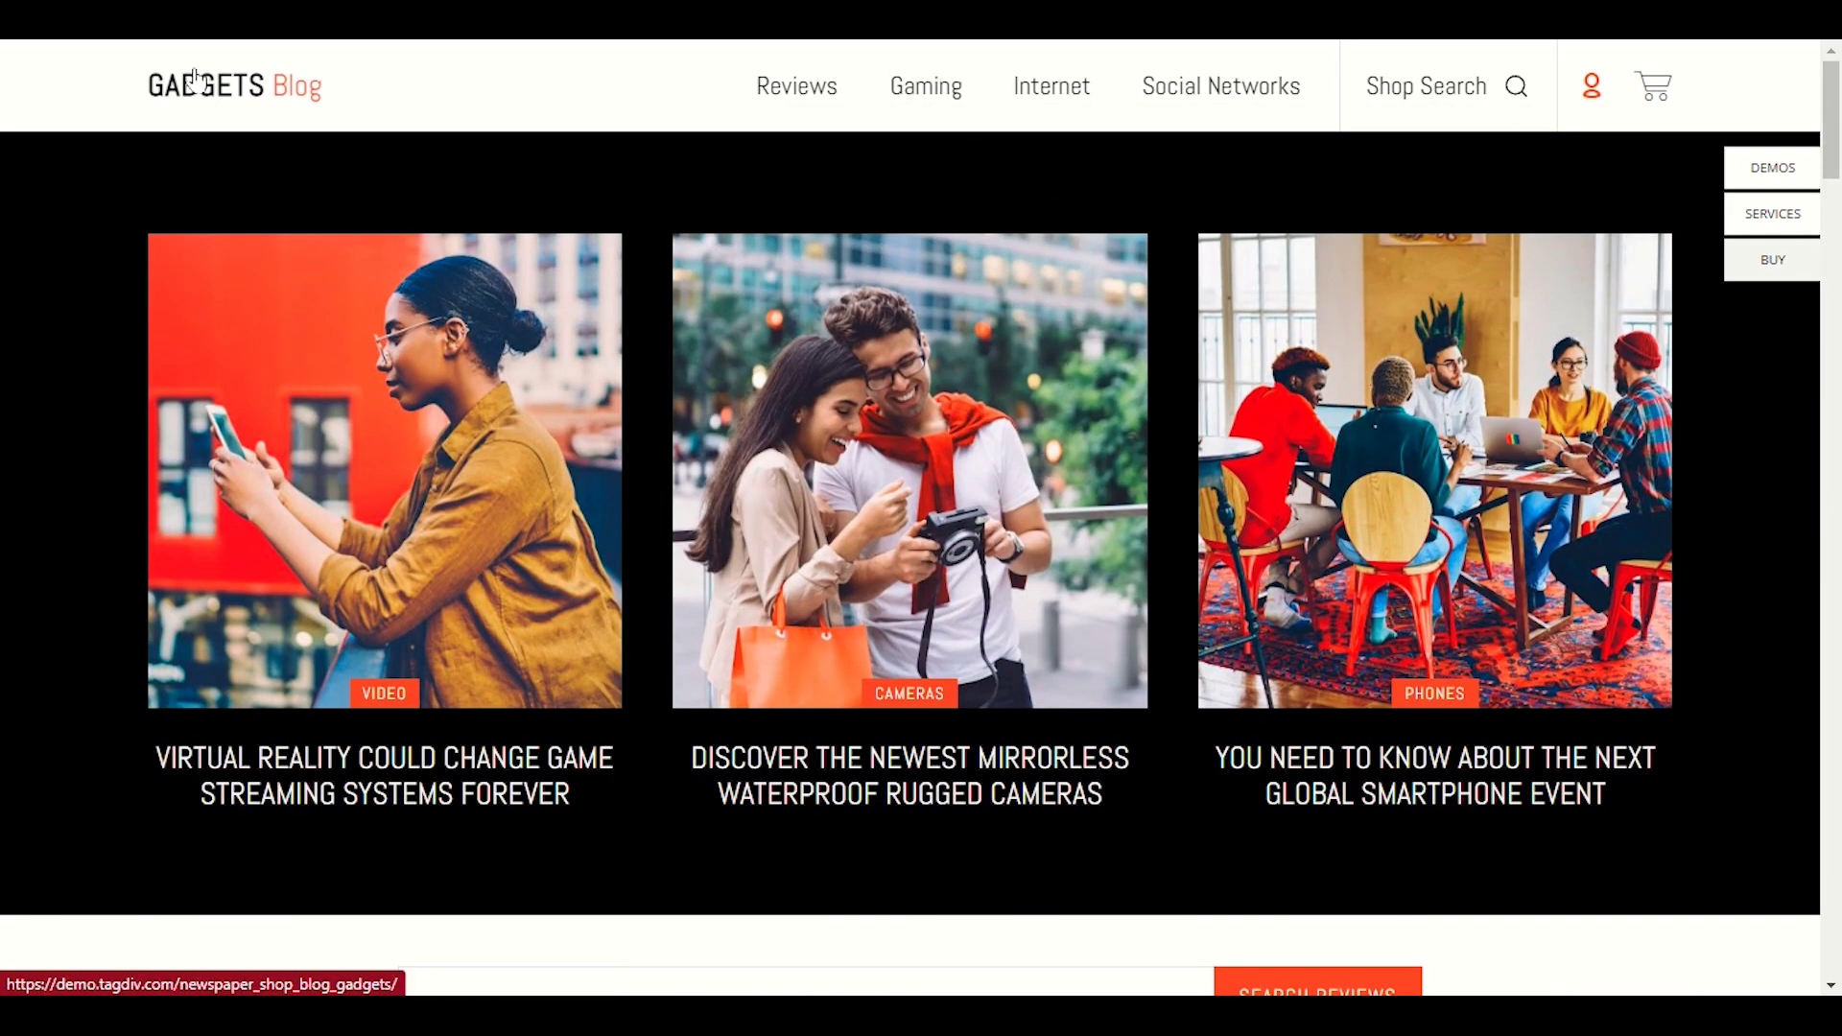
pyautogui.hotkey('ctrl', 'w')
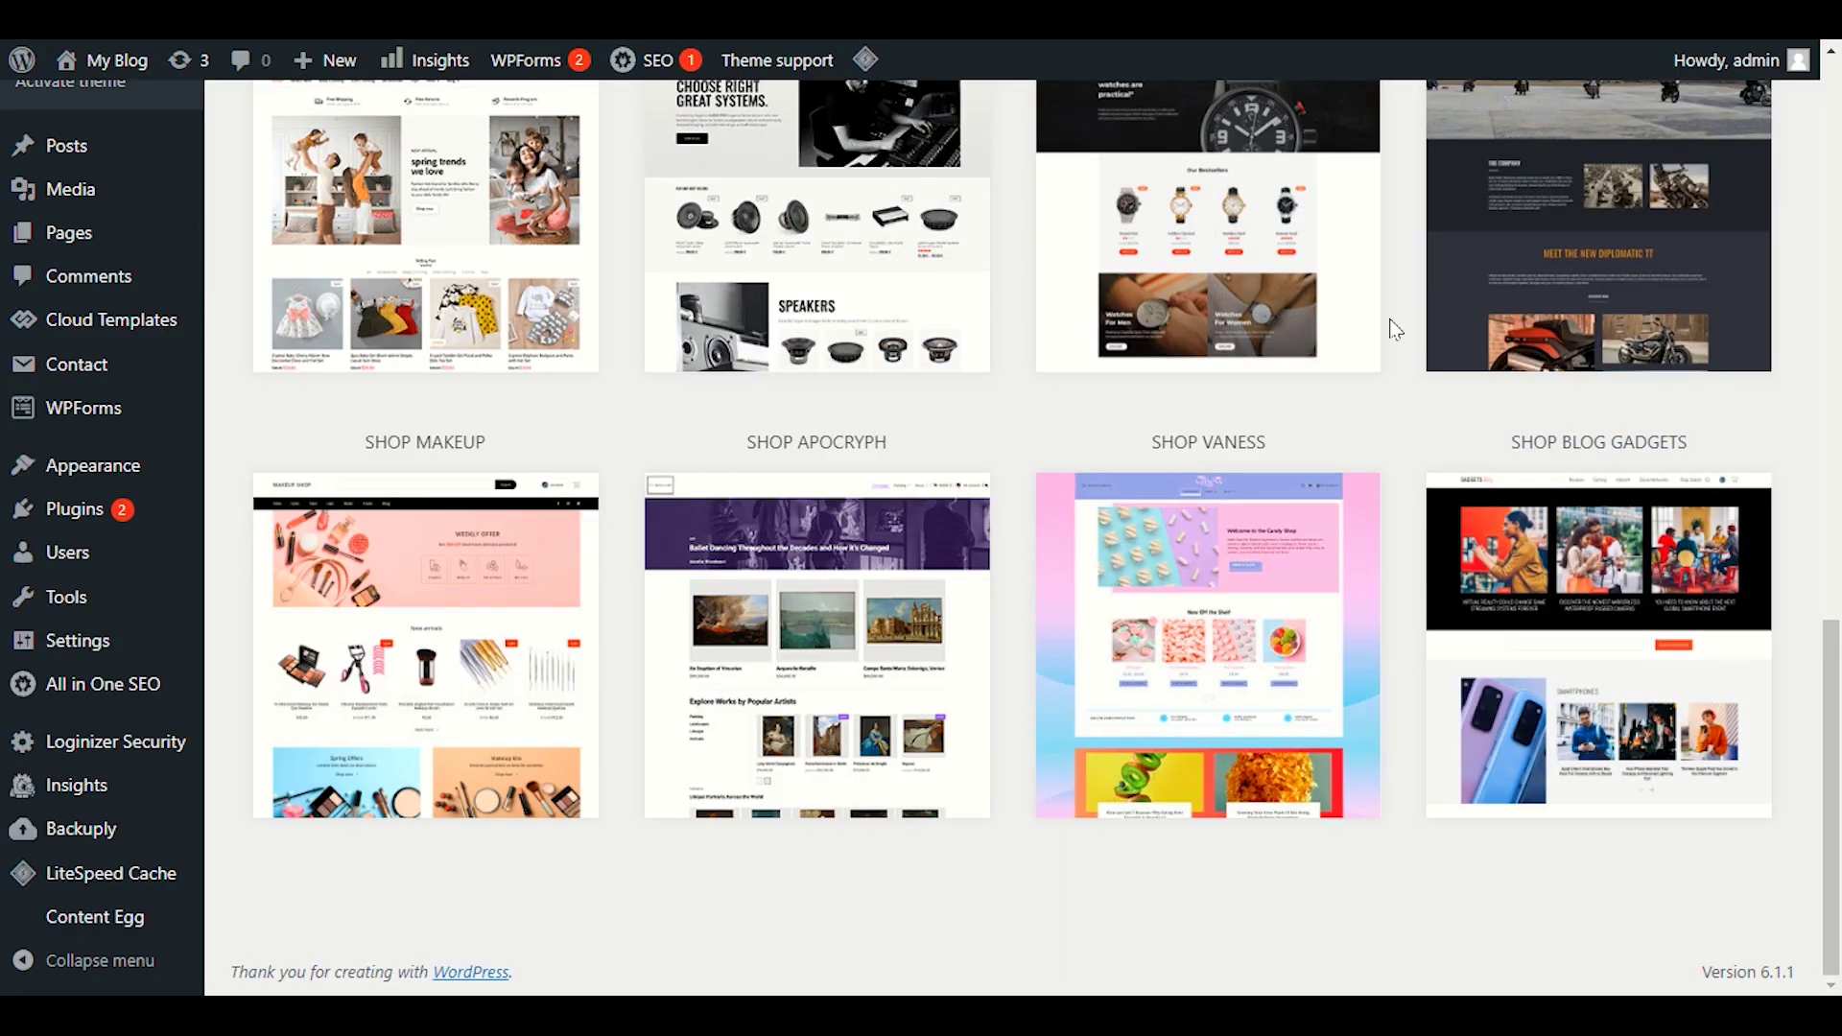
# - Check which theme plugins the Shop Blog Gadgets demo requires for installation
pyautogui.moveTo(1643, 662)
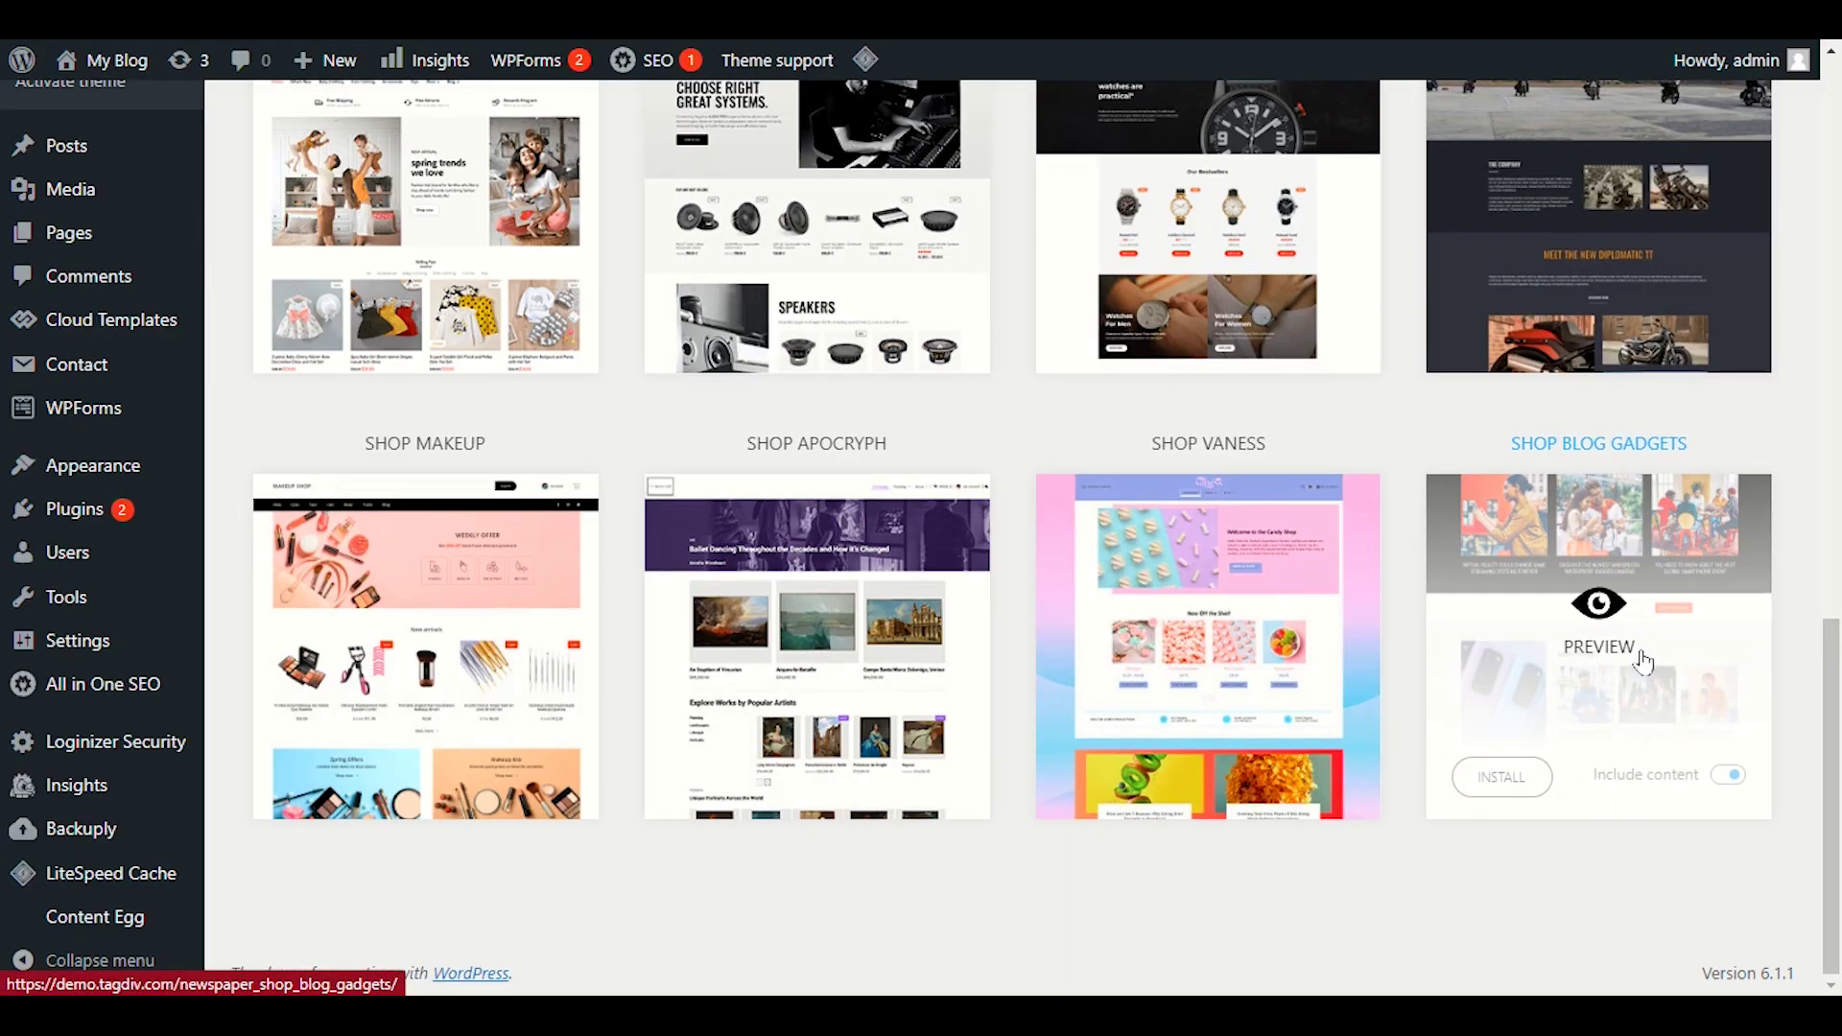
pyautogui.scroll(6, 1631, 662)
pyautogui.scroll(-4, 1583, 662)
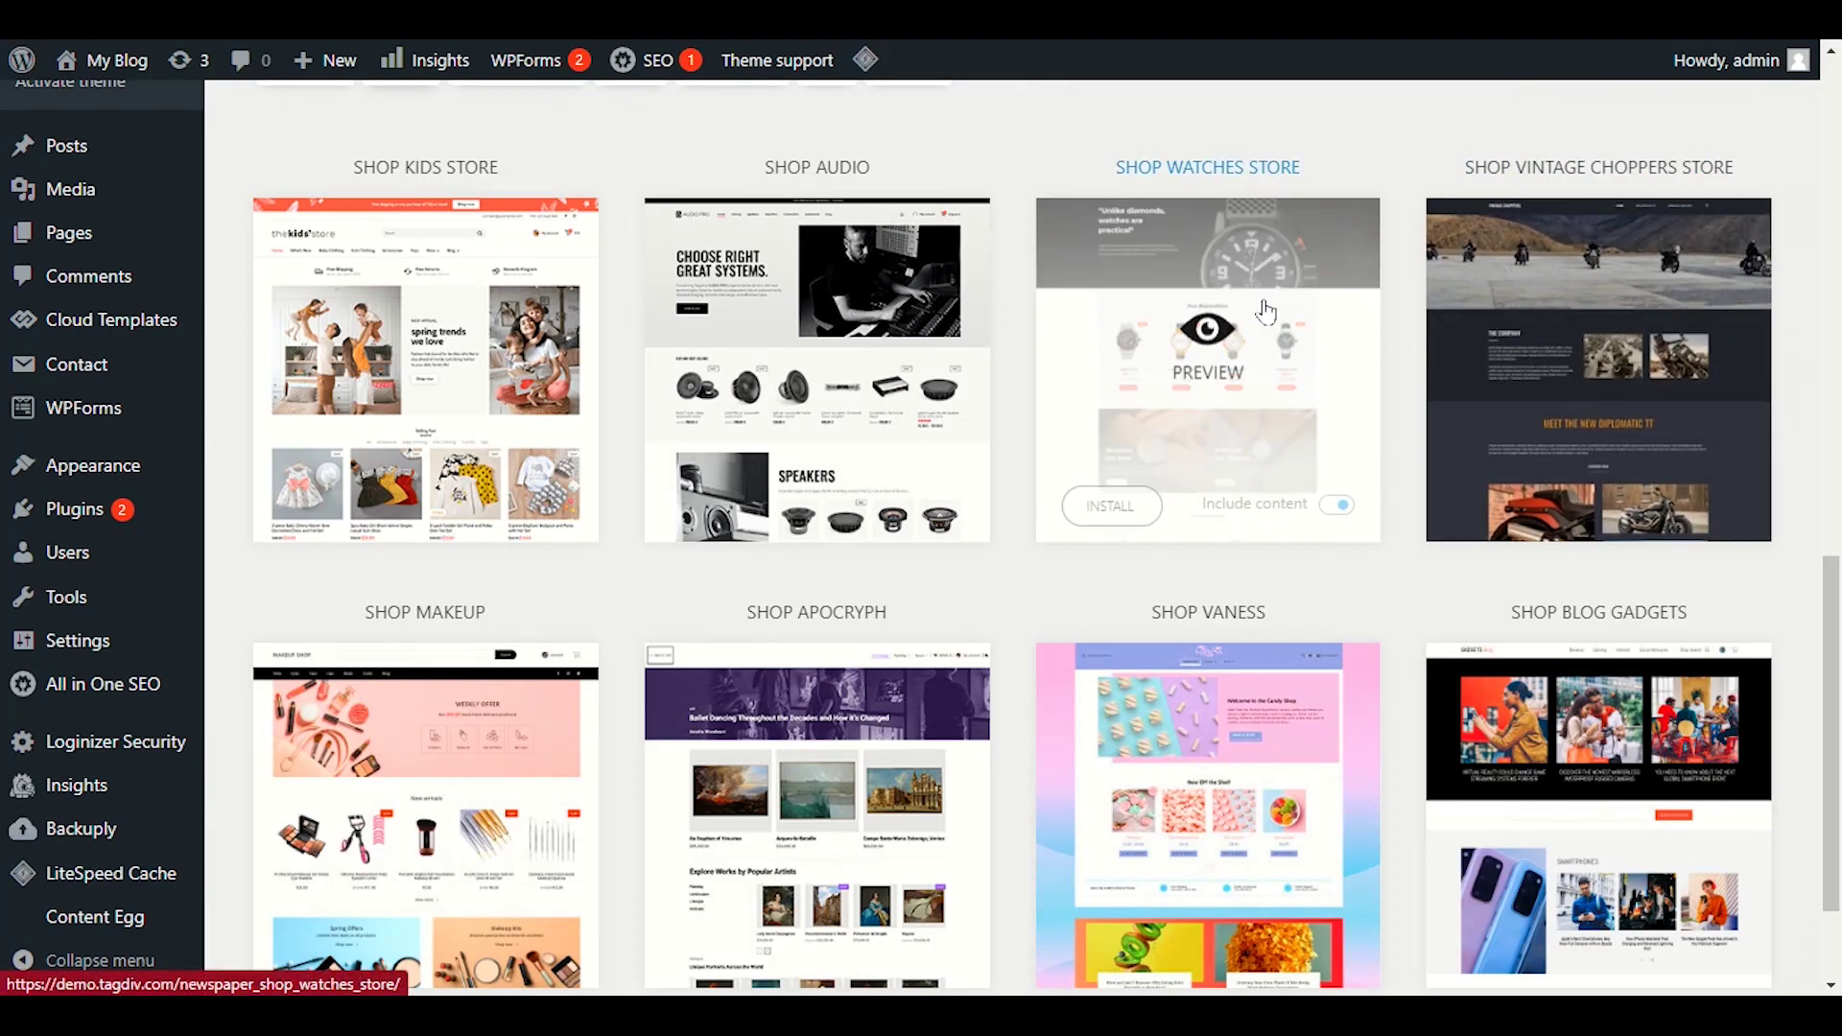
pyautogui.scroll(-2, 1603, 854)
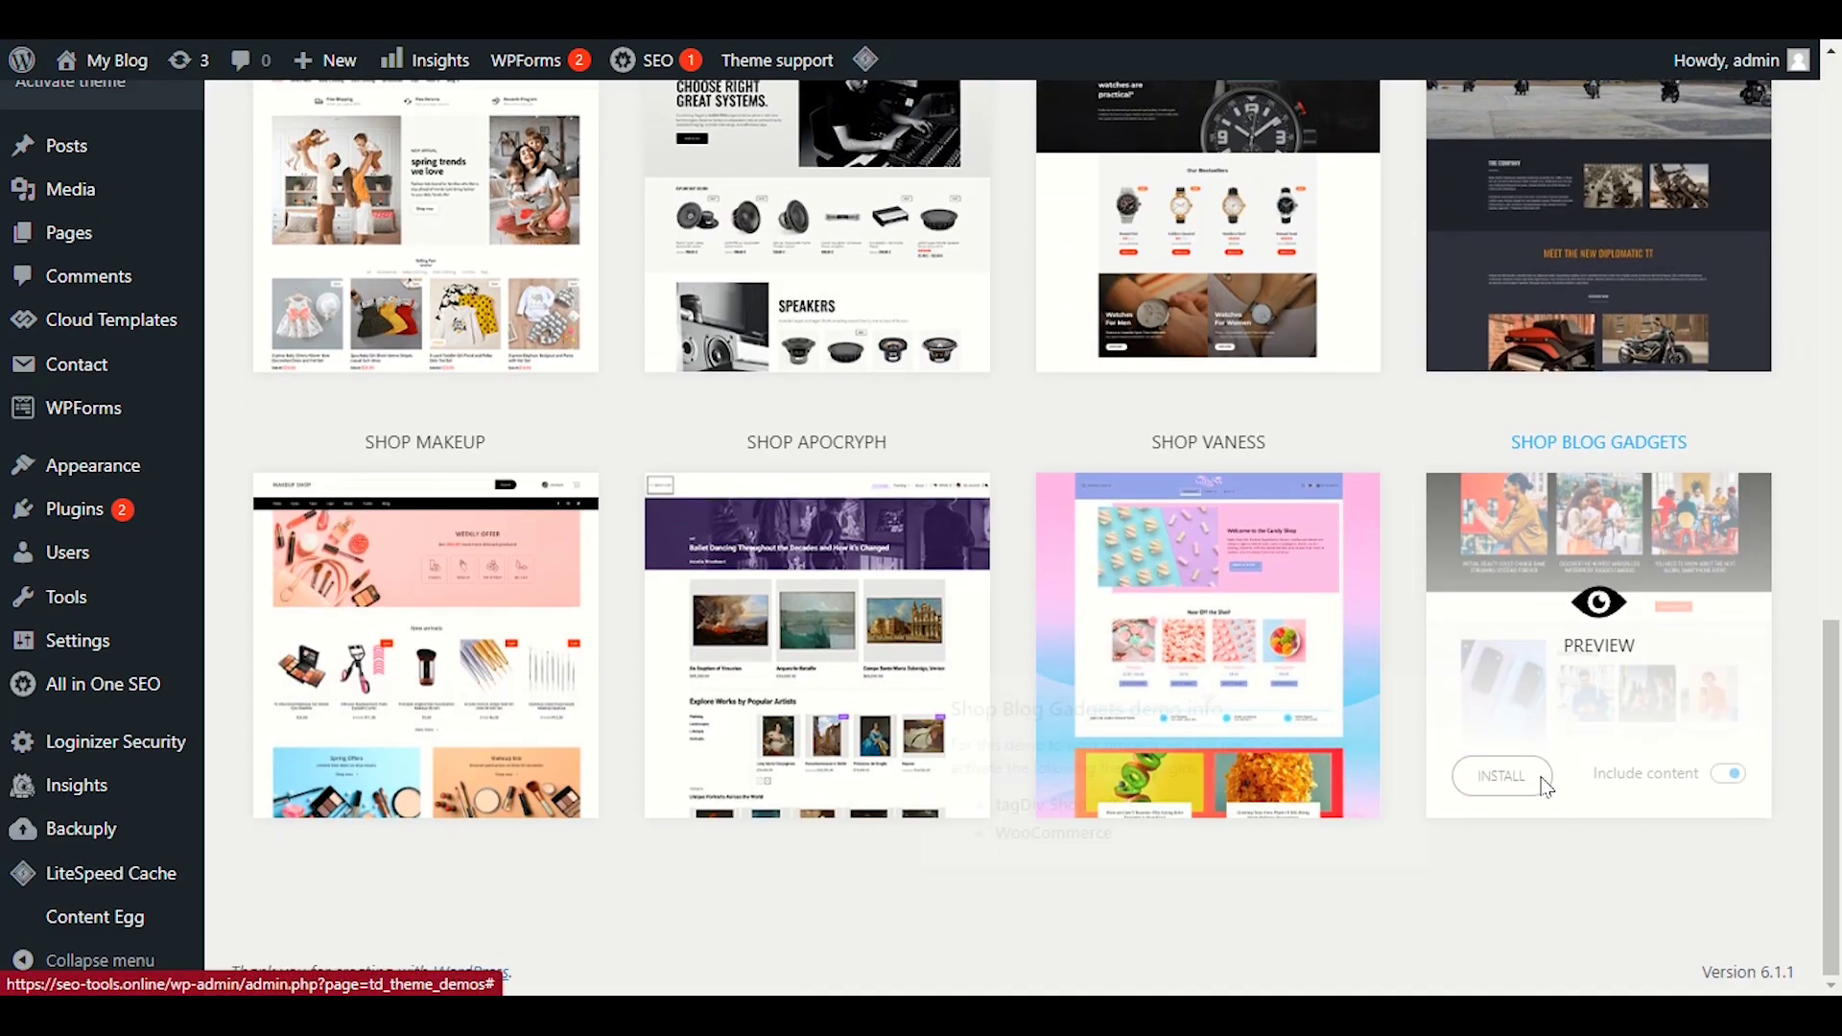
pyautogui.moveTo(1541, 779)
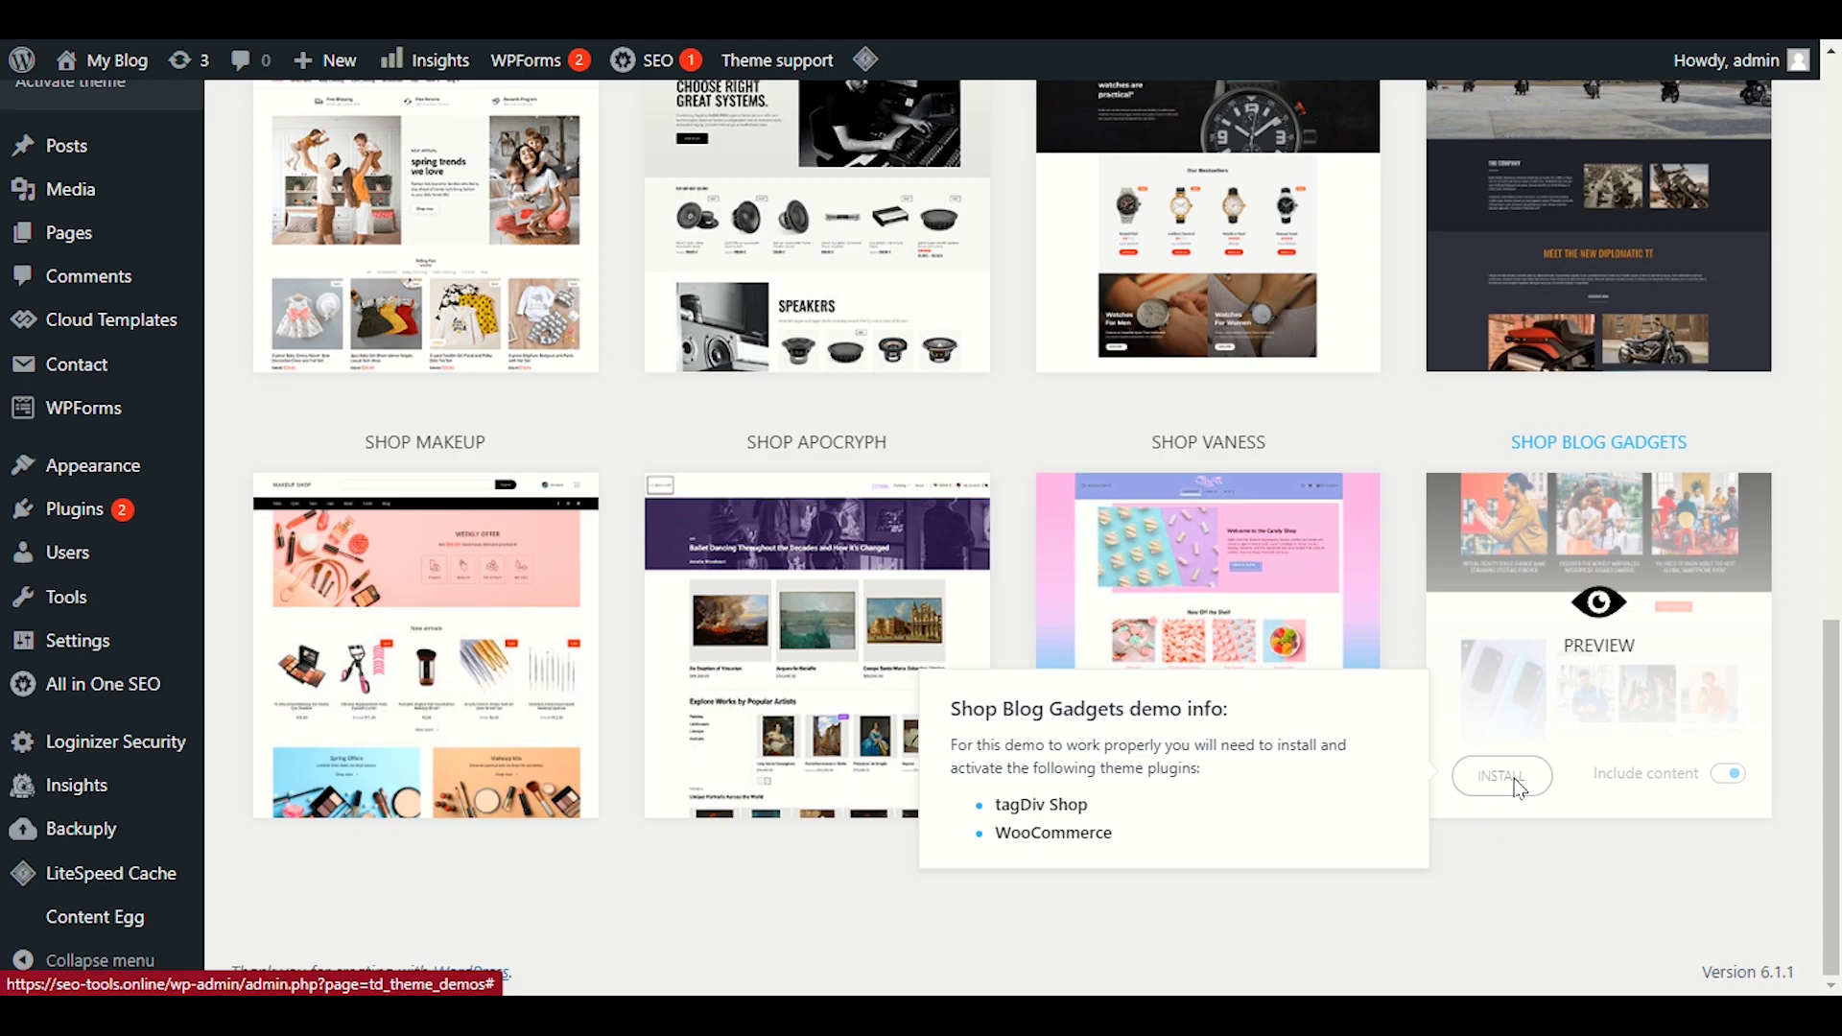
# - Open the Newspaper theme's plugins page and install the optional tagDiv Shop plugin
pyautogui.scroll(6, 815, 768)
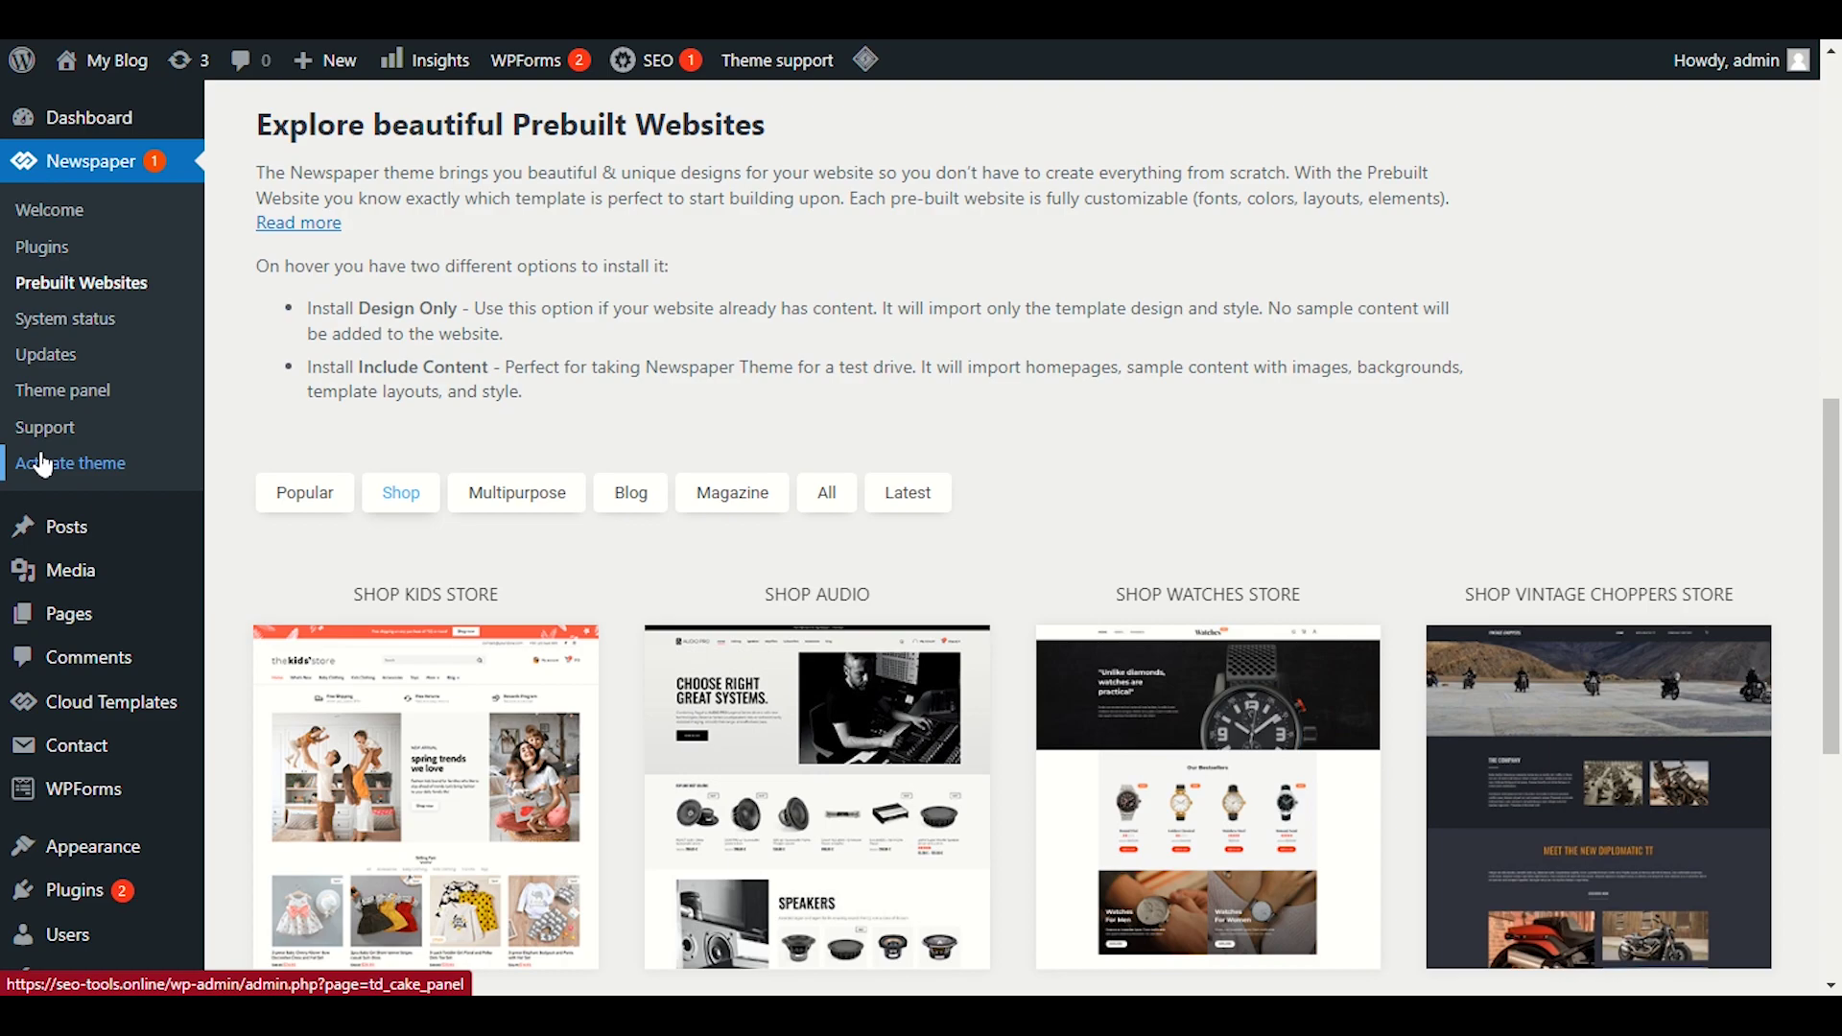
pyautogui.click(67, 259)
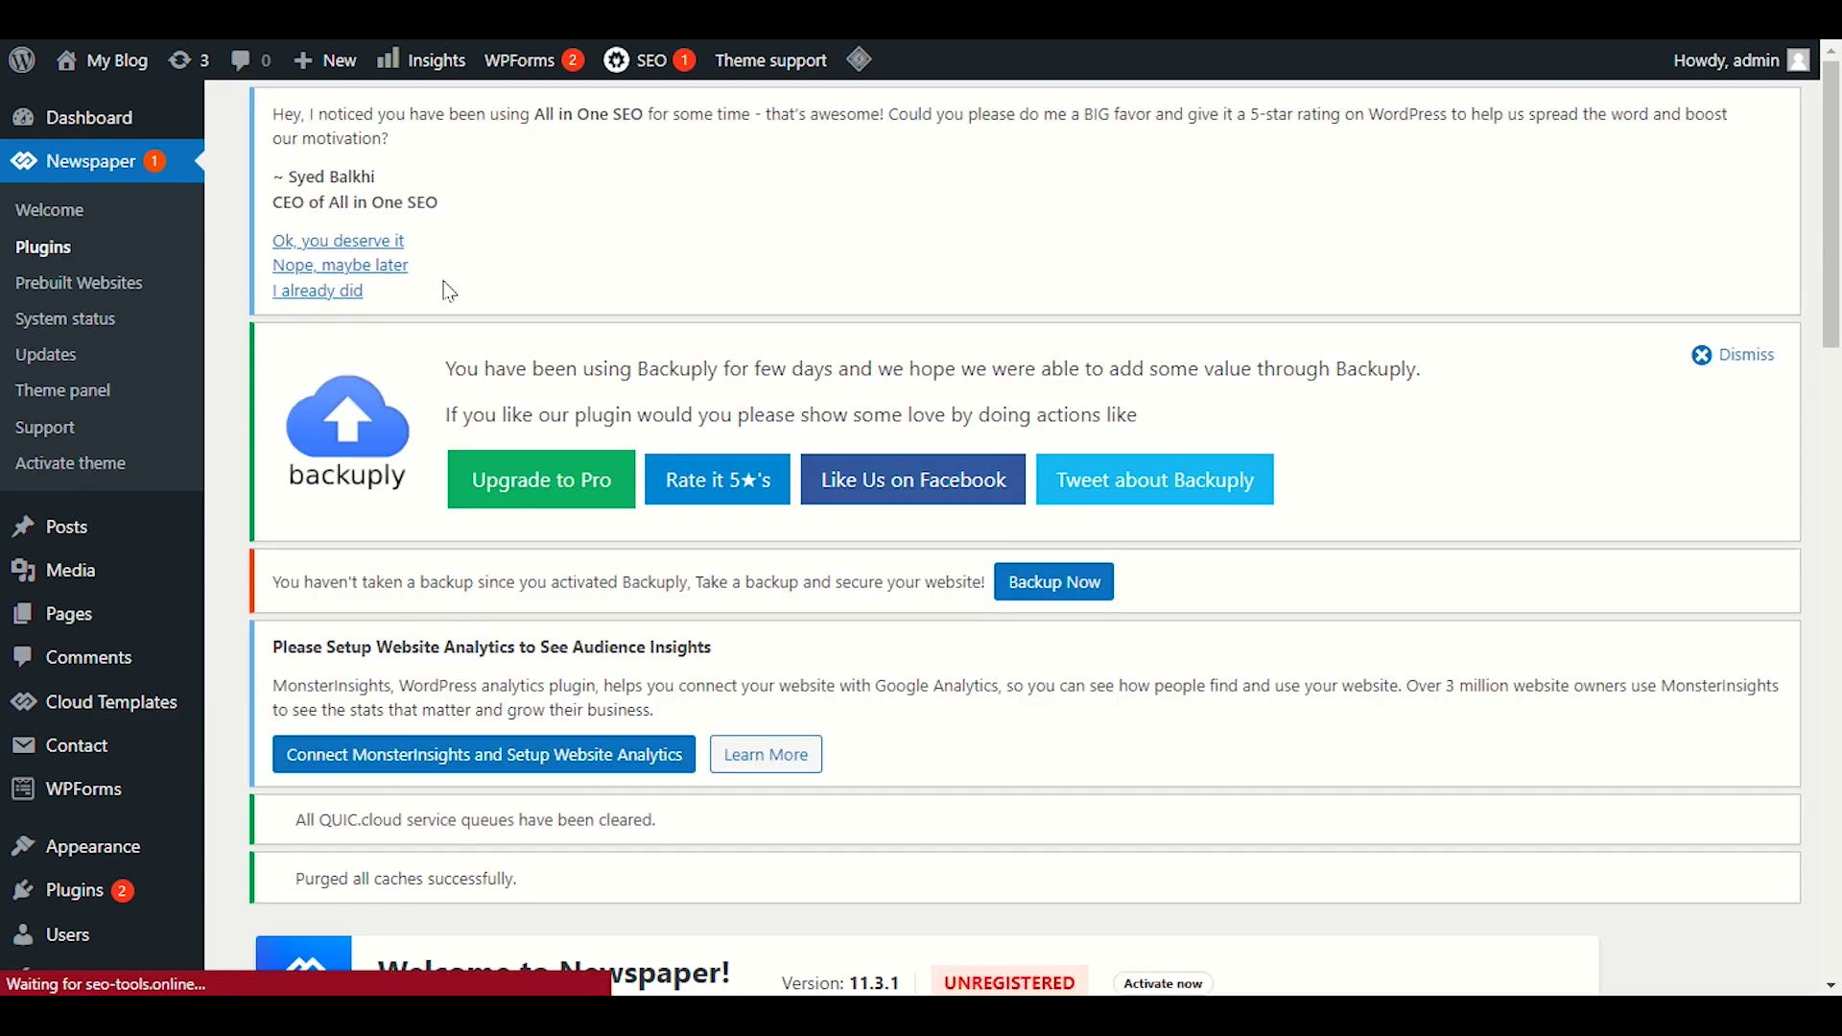
pyautogui.scroll(-10, 514, 371)
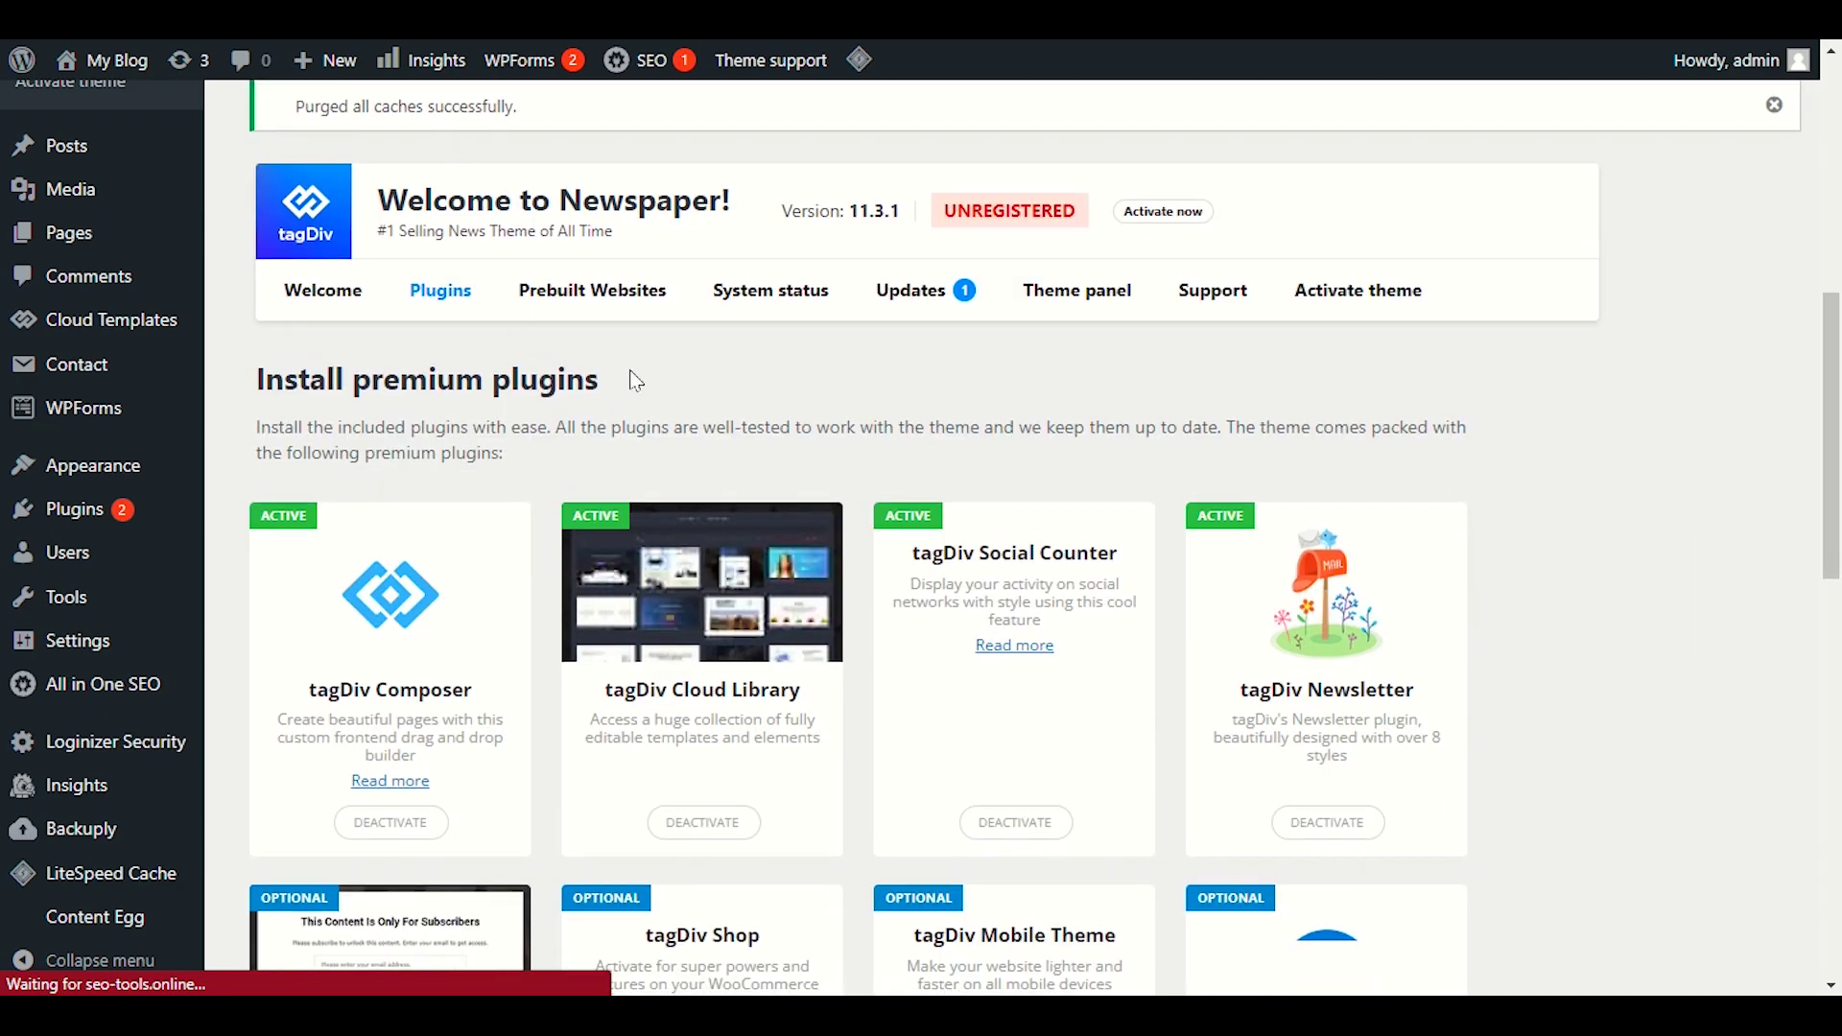
pyautogui.scroll(-3, 630, 379)
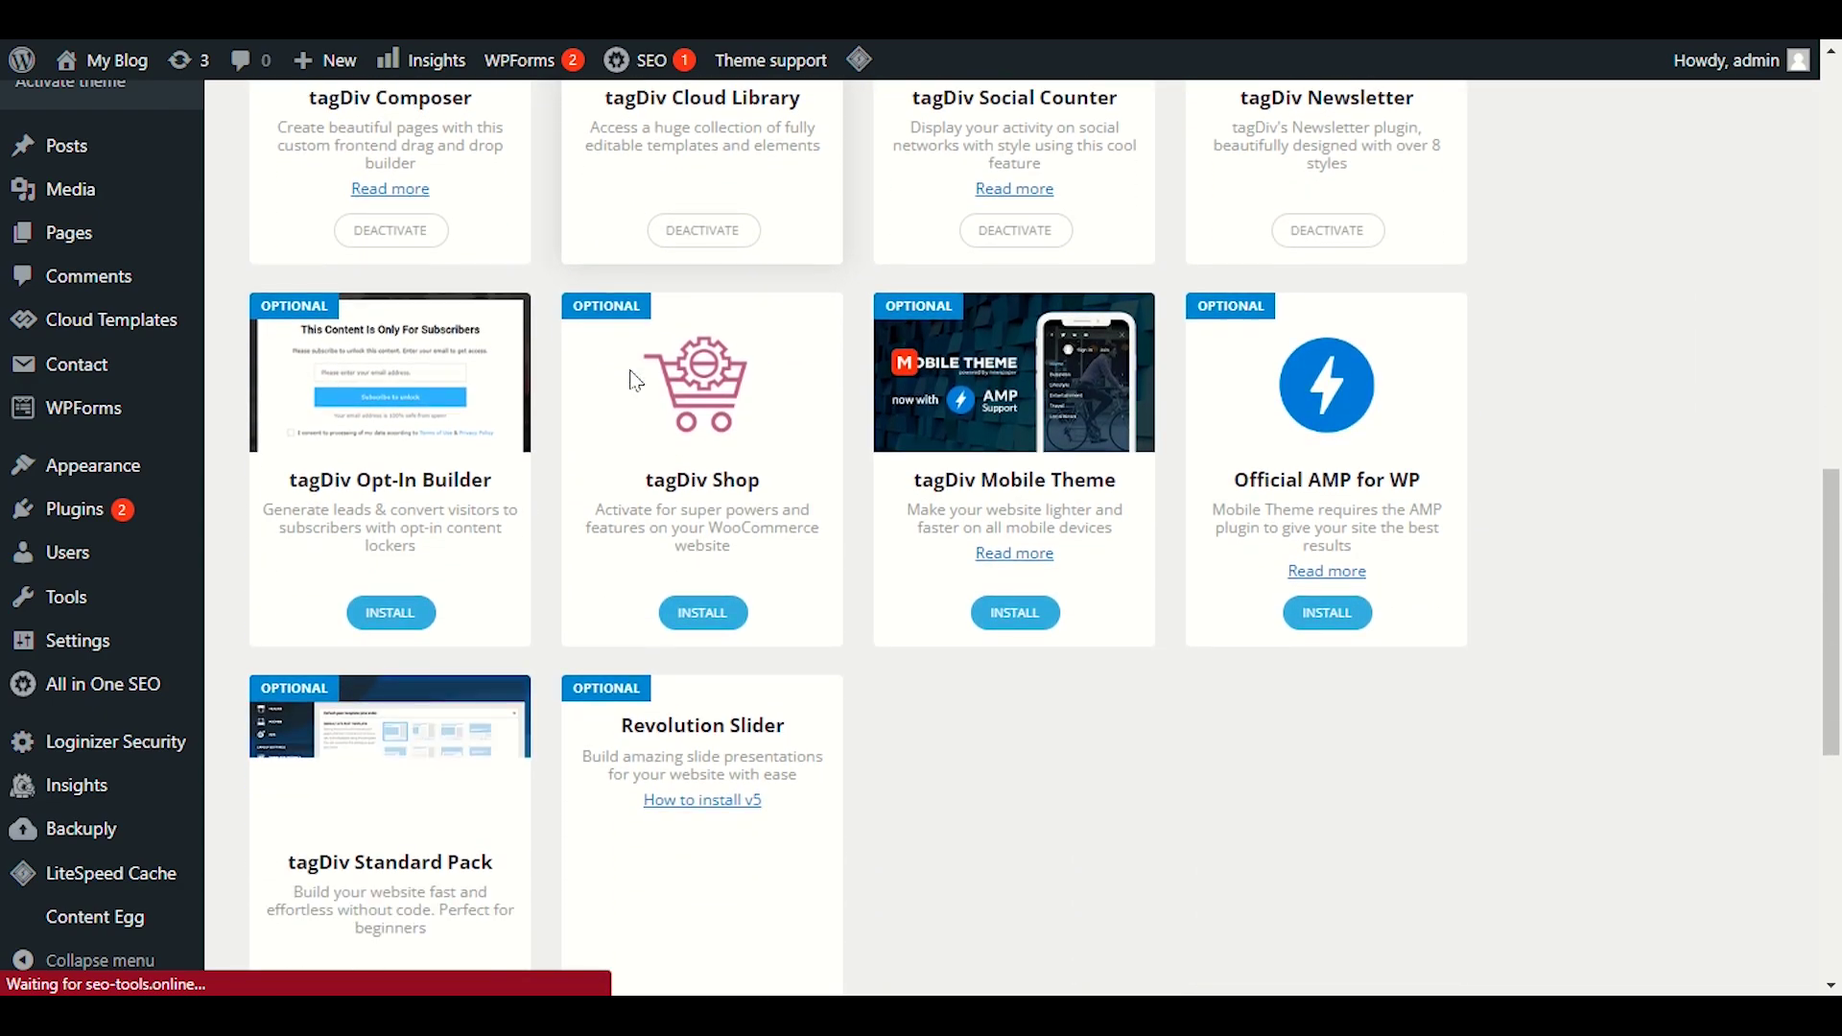
pyautogui.scroll(-1, 831, 700)
pyautogui.scroll(3, 894, 688)
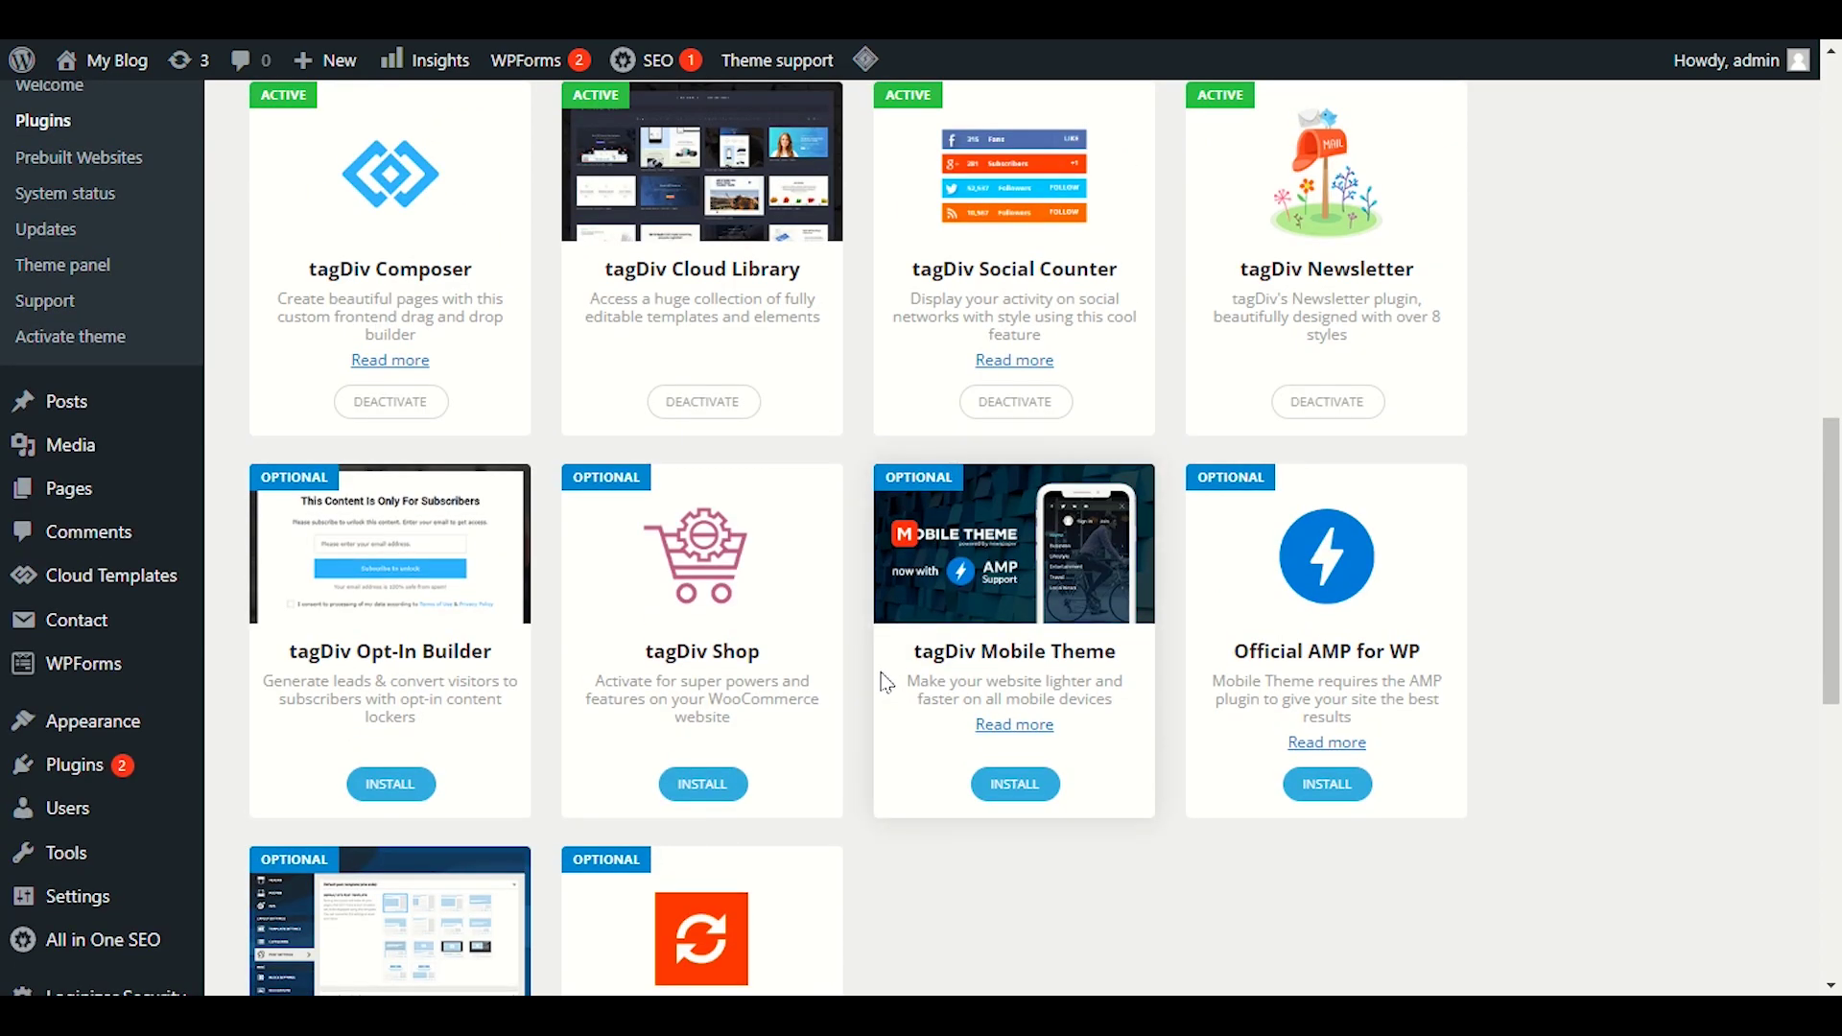
pyautogui.scroll(-2, 878, 679)
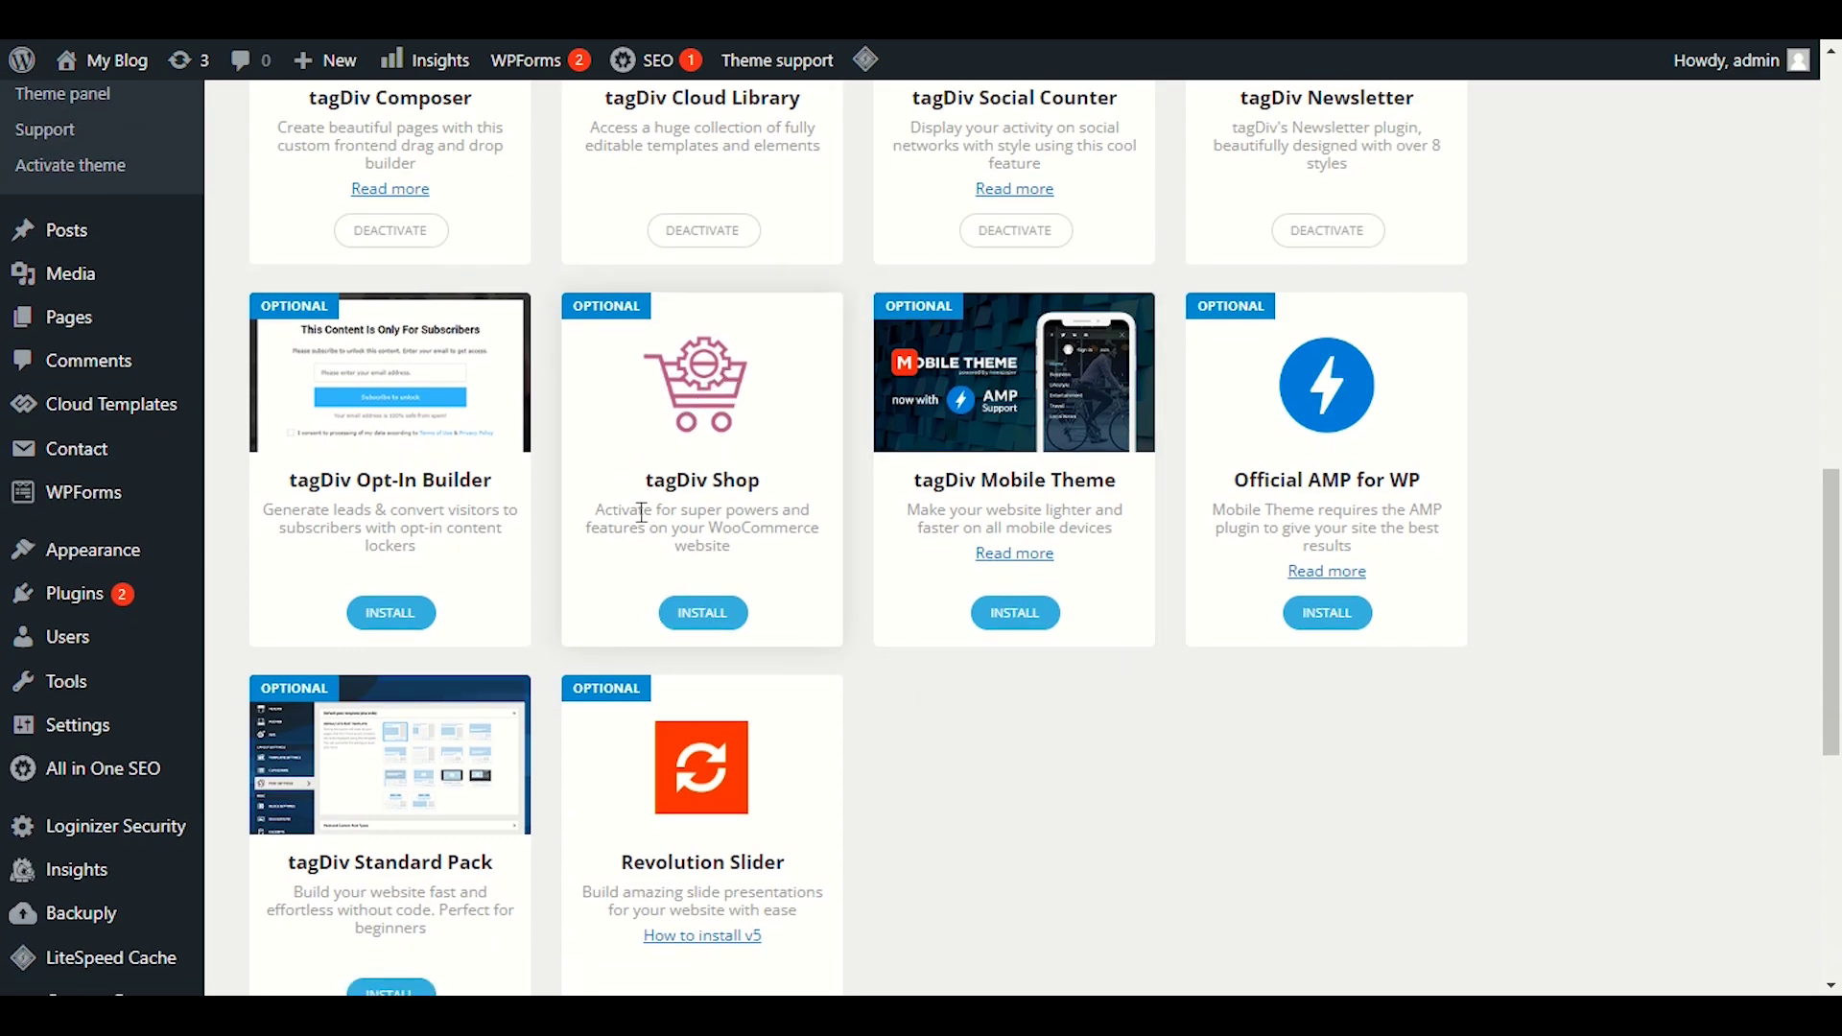
pyautogui.moveTo(640, 499); pyautogui.dragTo(763, 482)
pyautogui.click(726, 614)
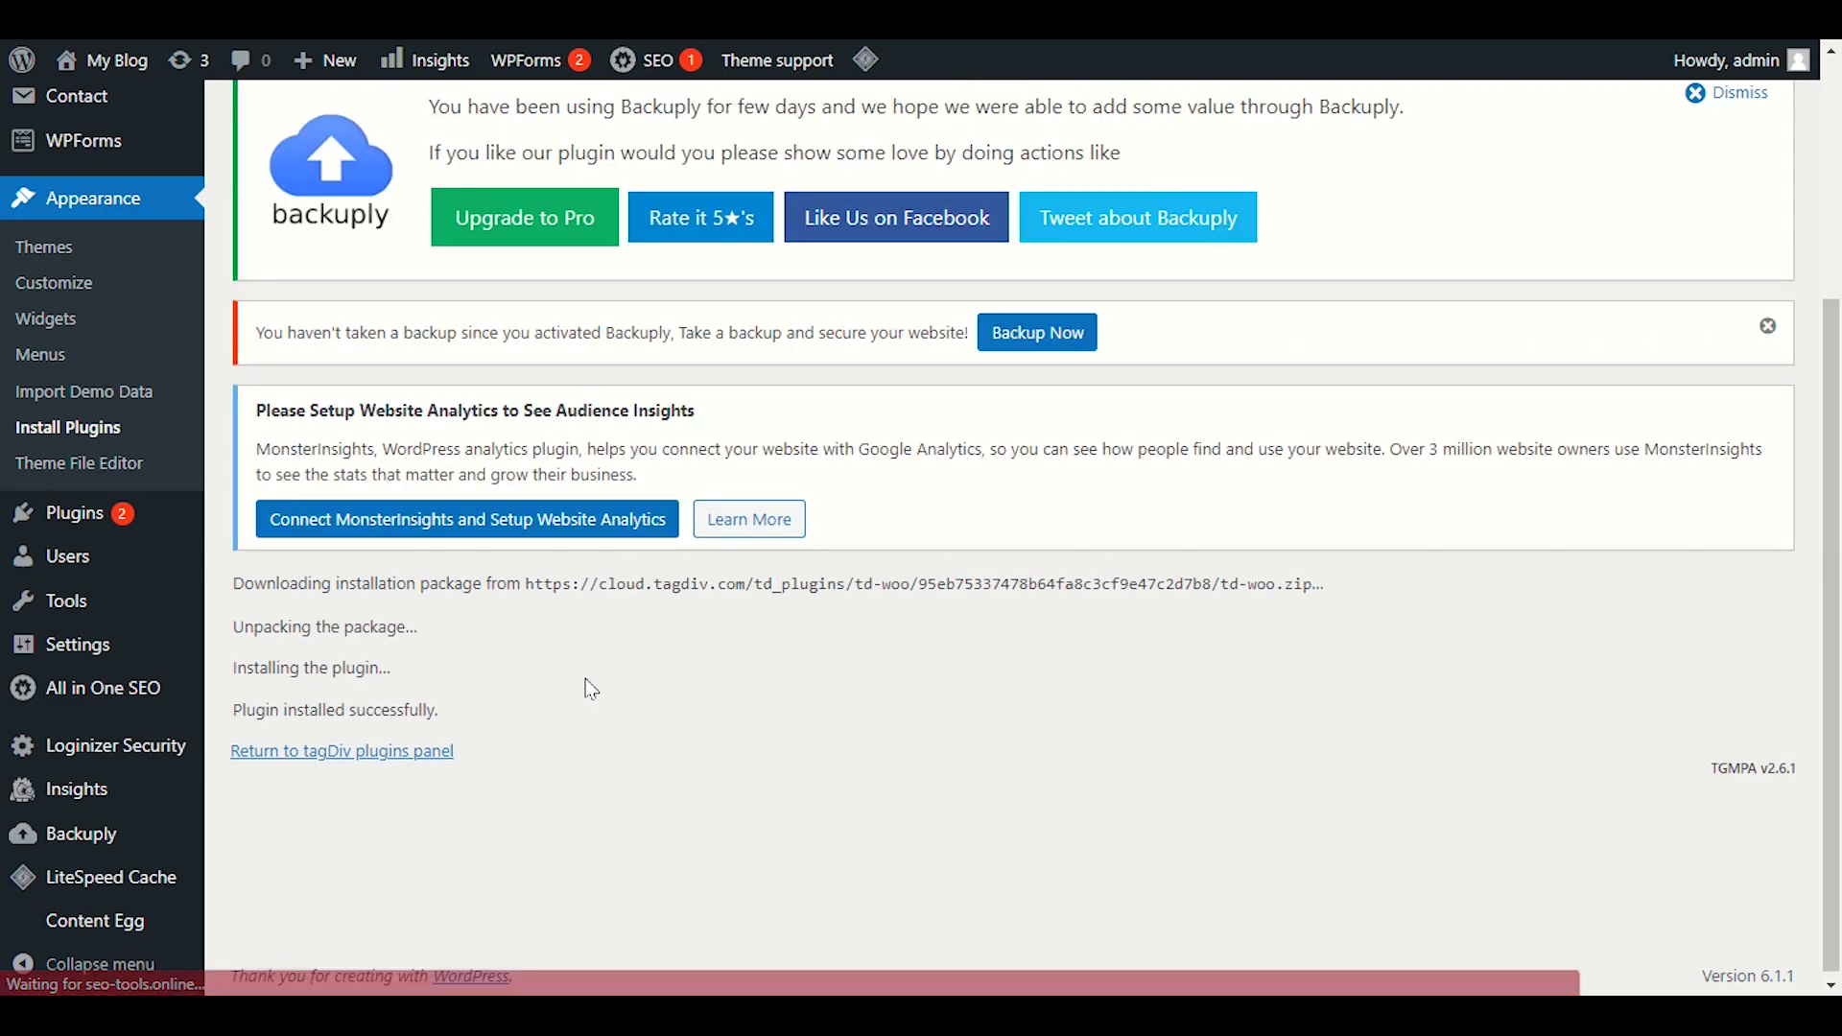
# - Return to the tagDiv plugins panel and activate the tagDiv Shop plugin
pyautogui.click(354, 762)
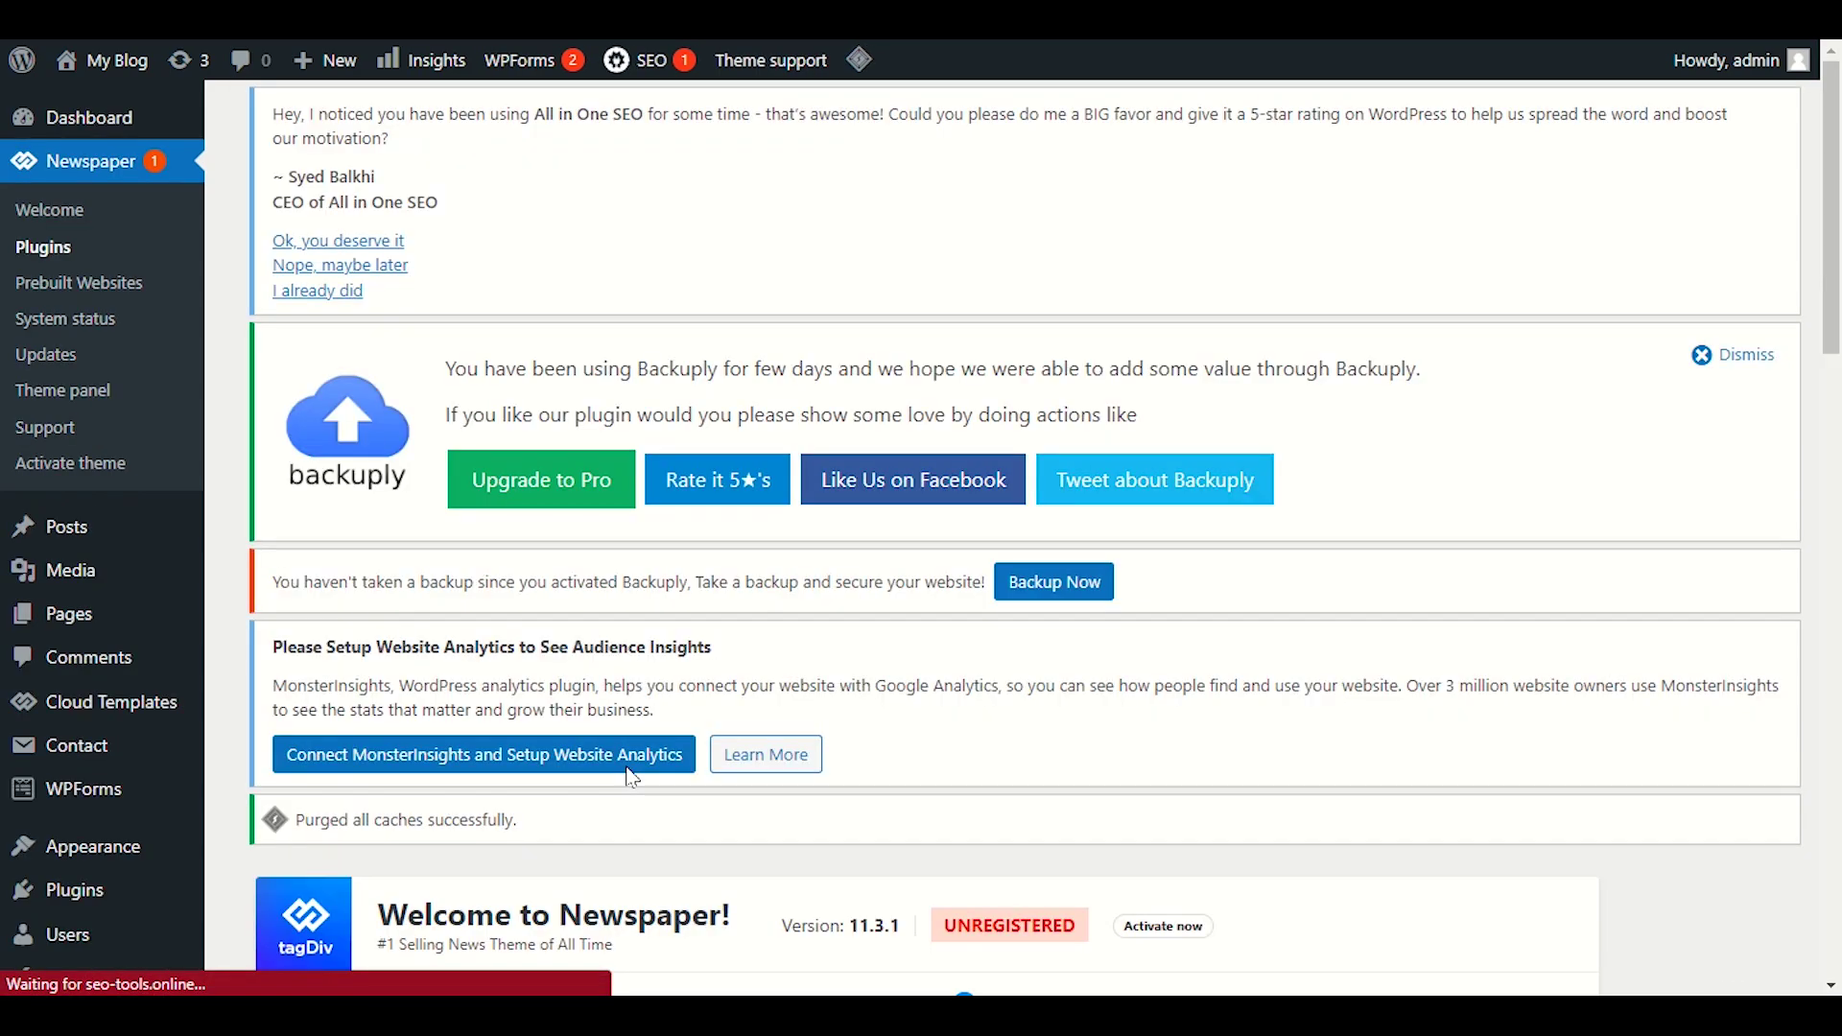
pyautogui.scroll(-3, 632, 777)
pyautogui.scroll(-8, 632, 777)
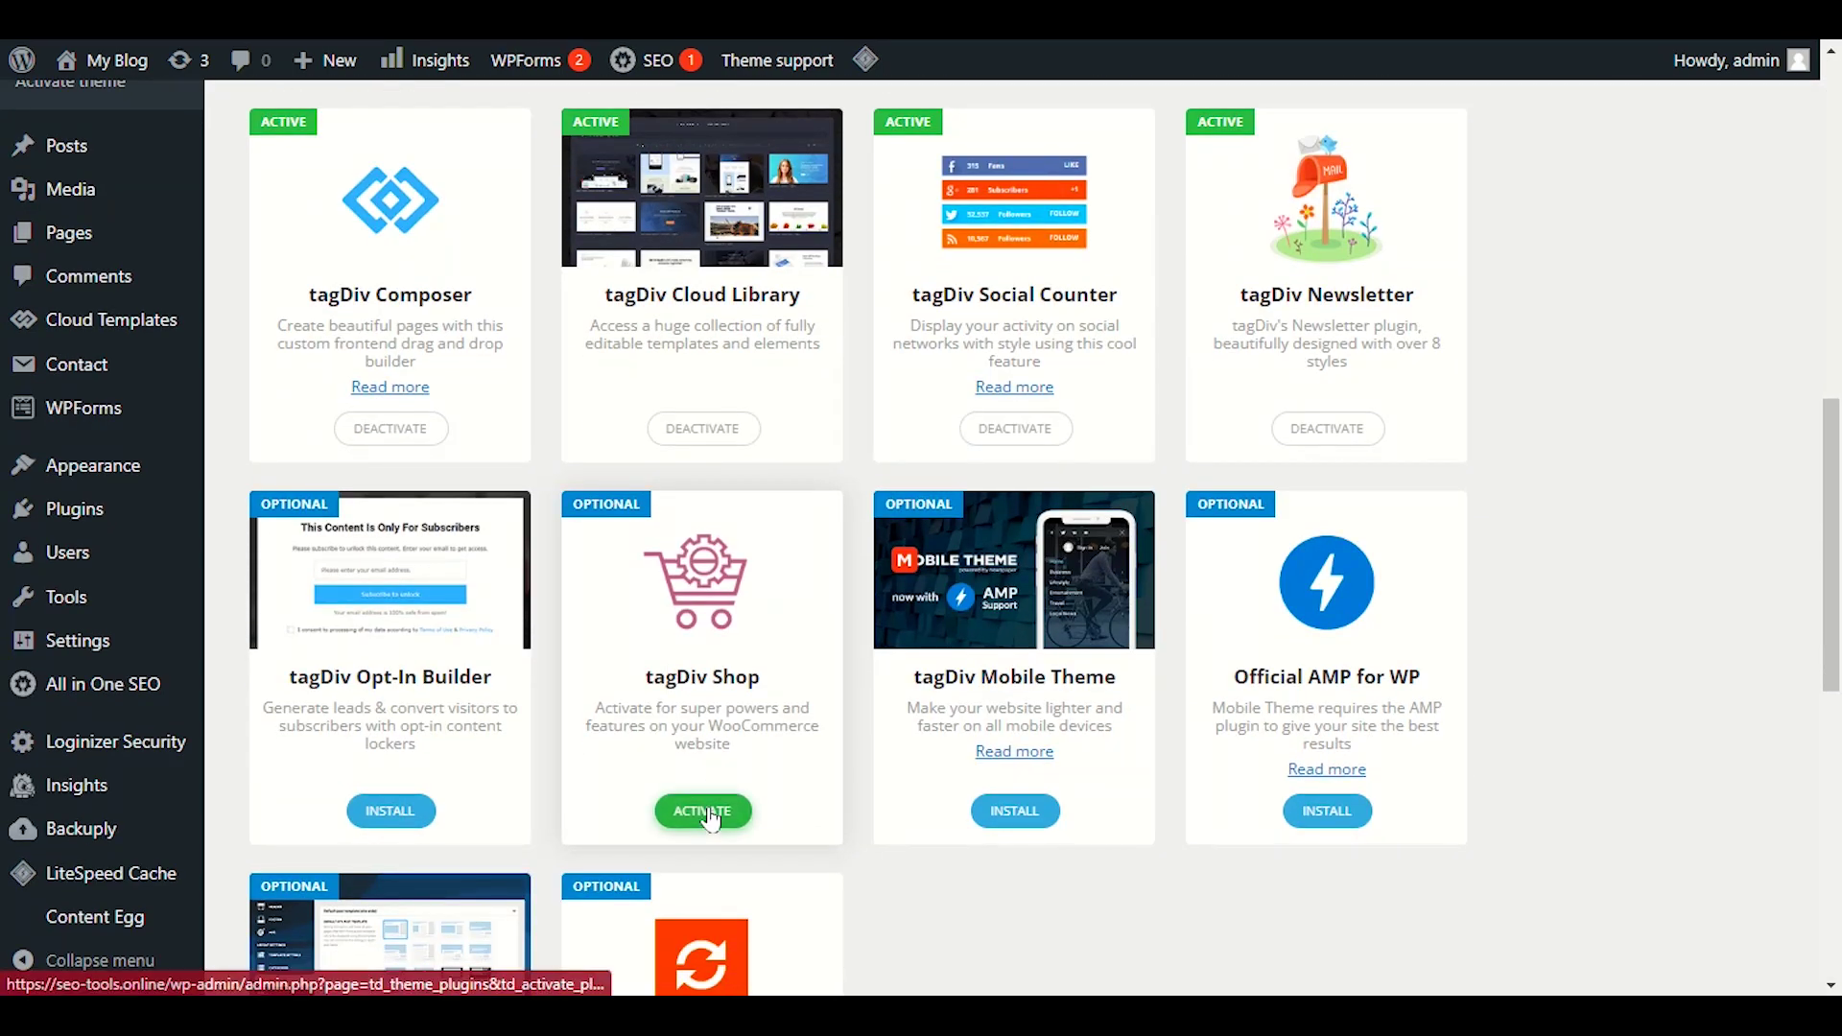
pyautogui.click(708, 814)
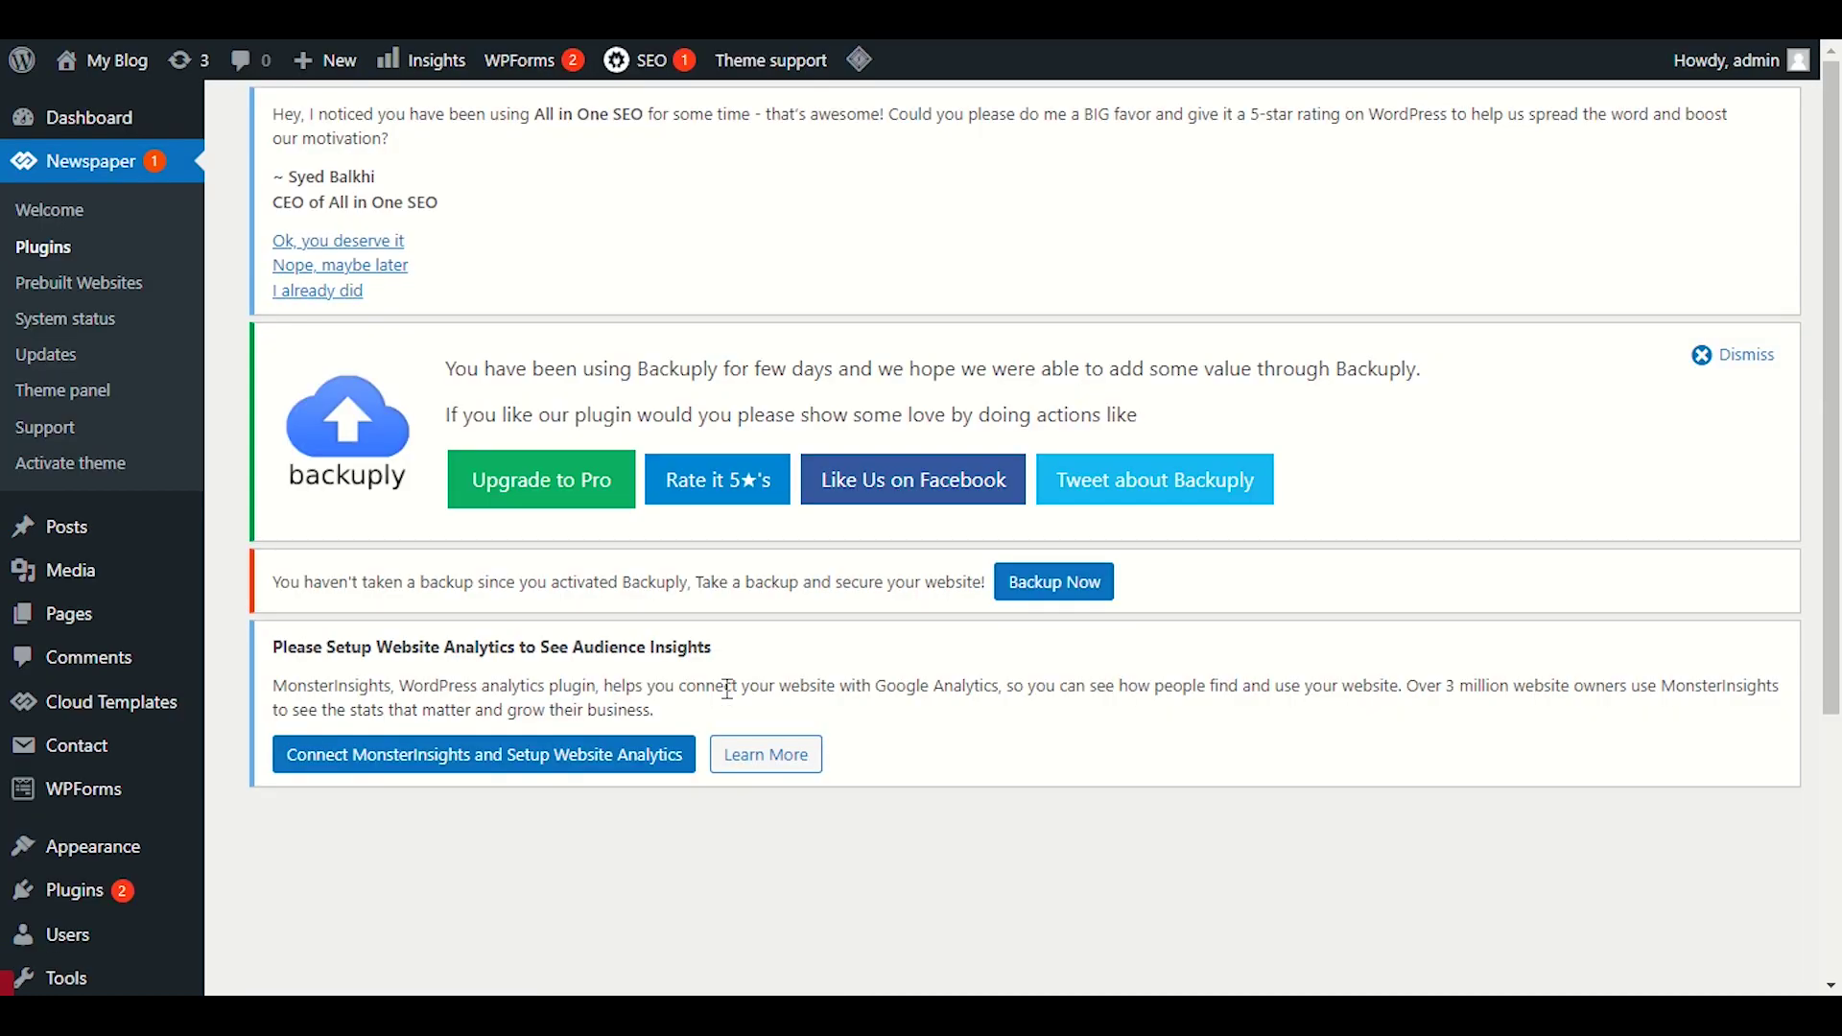
pyautogui.scroll(-4, 727, 689)
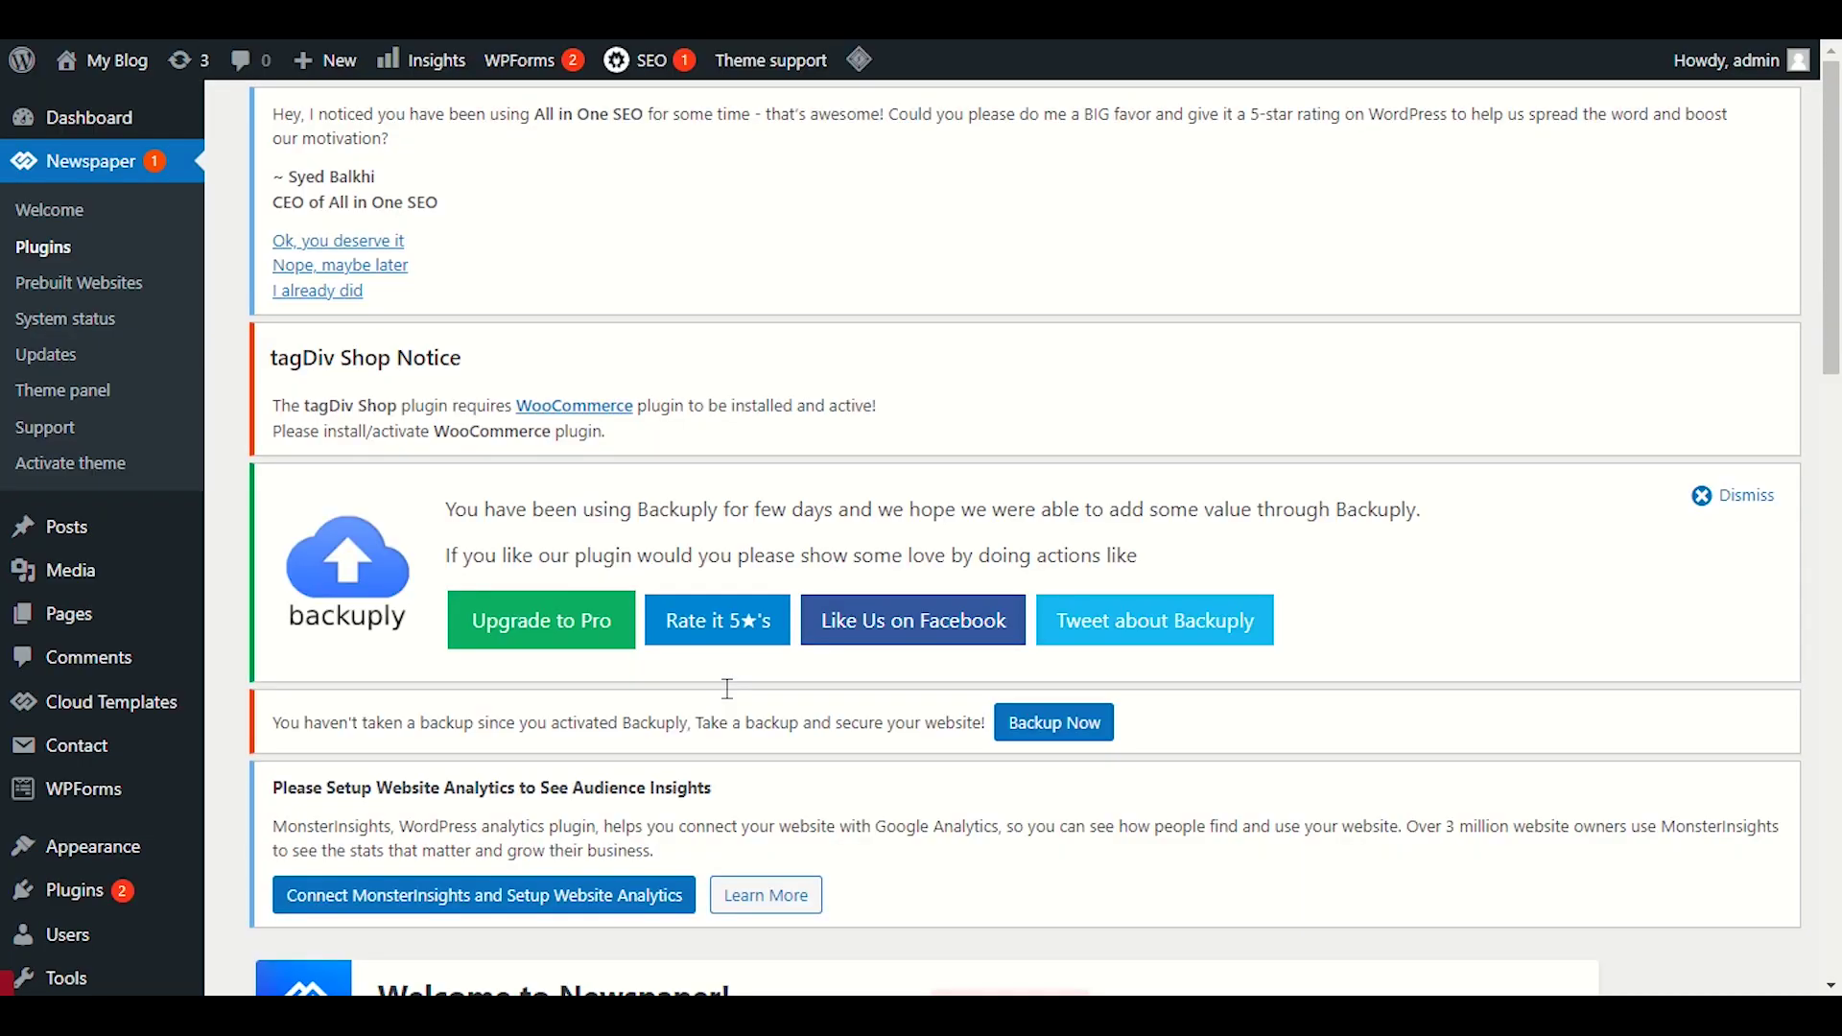
pyautogui.scroll(-6, 727, 689)
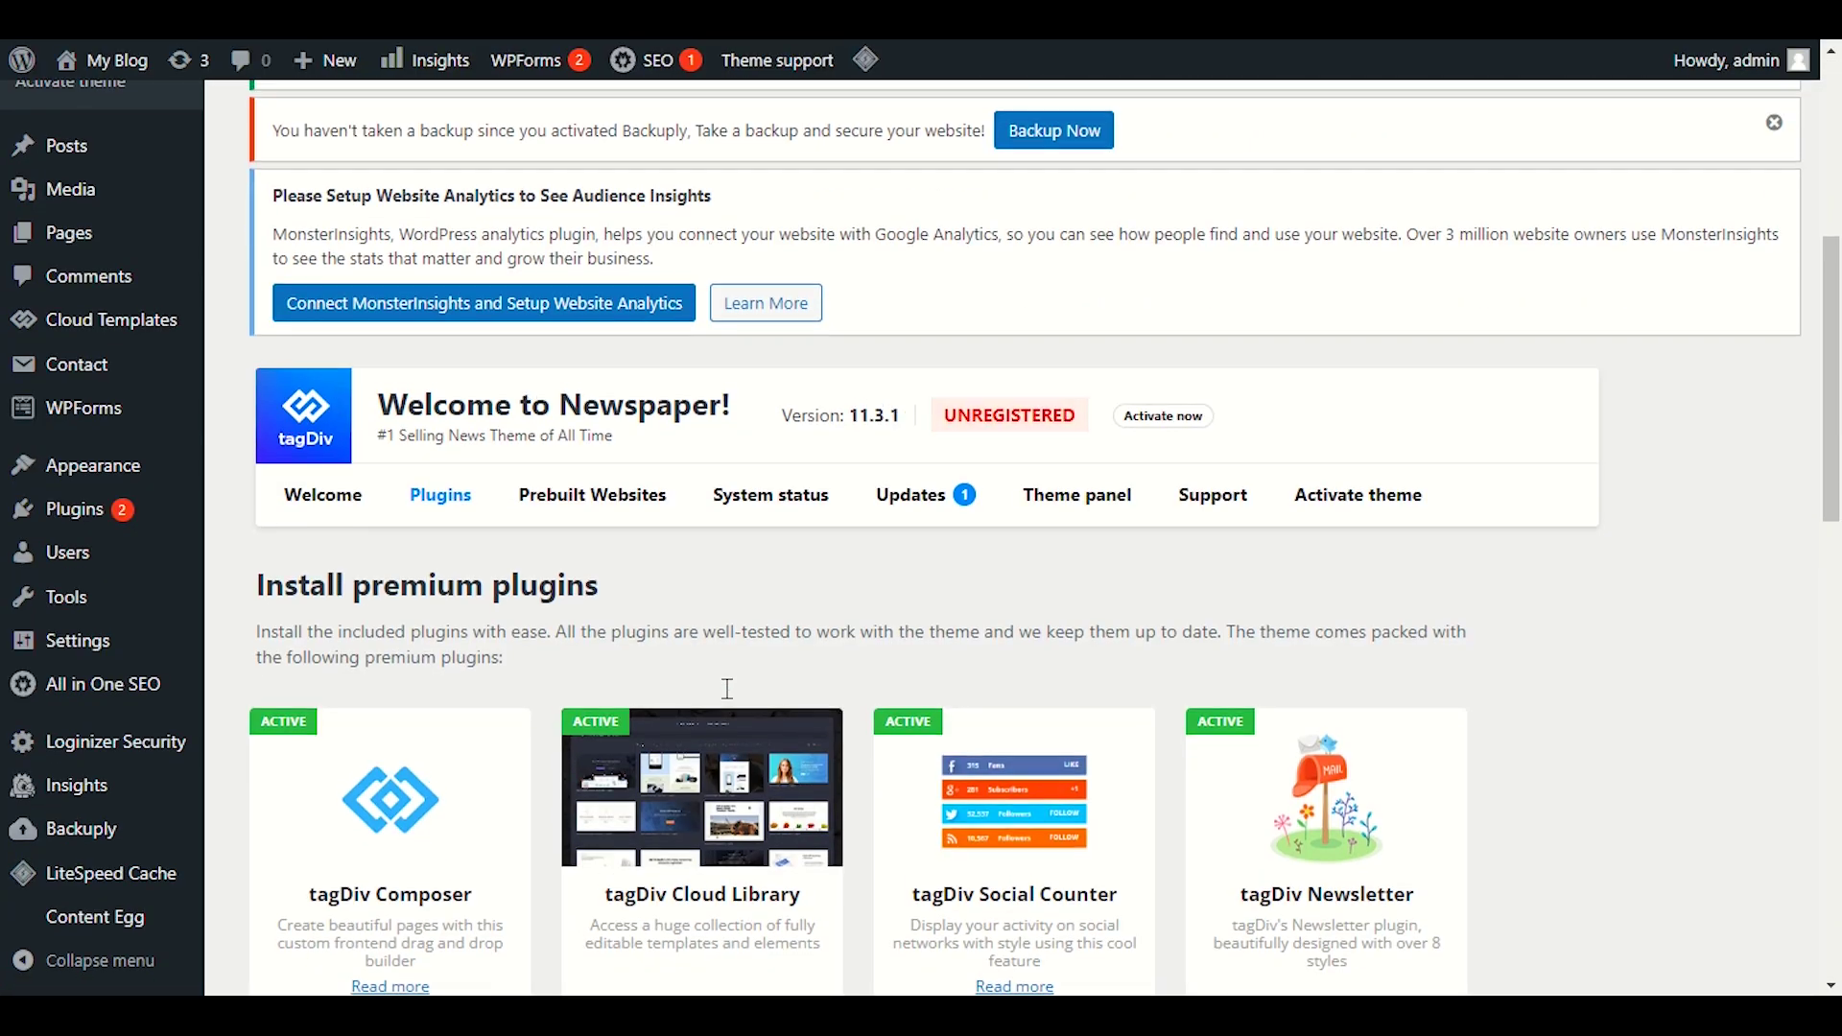
# - Show the Shop category of the prebuilt websites and check which plugins the Shop Blog Gadgets demo still requires
pyautogui.scroll(5, 727, 689)
pyautogui.click(111, 281)
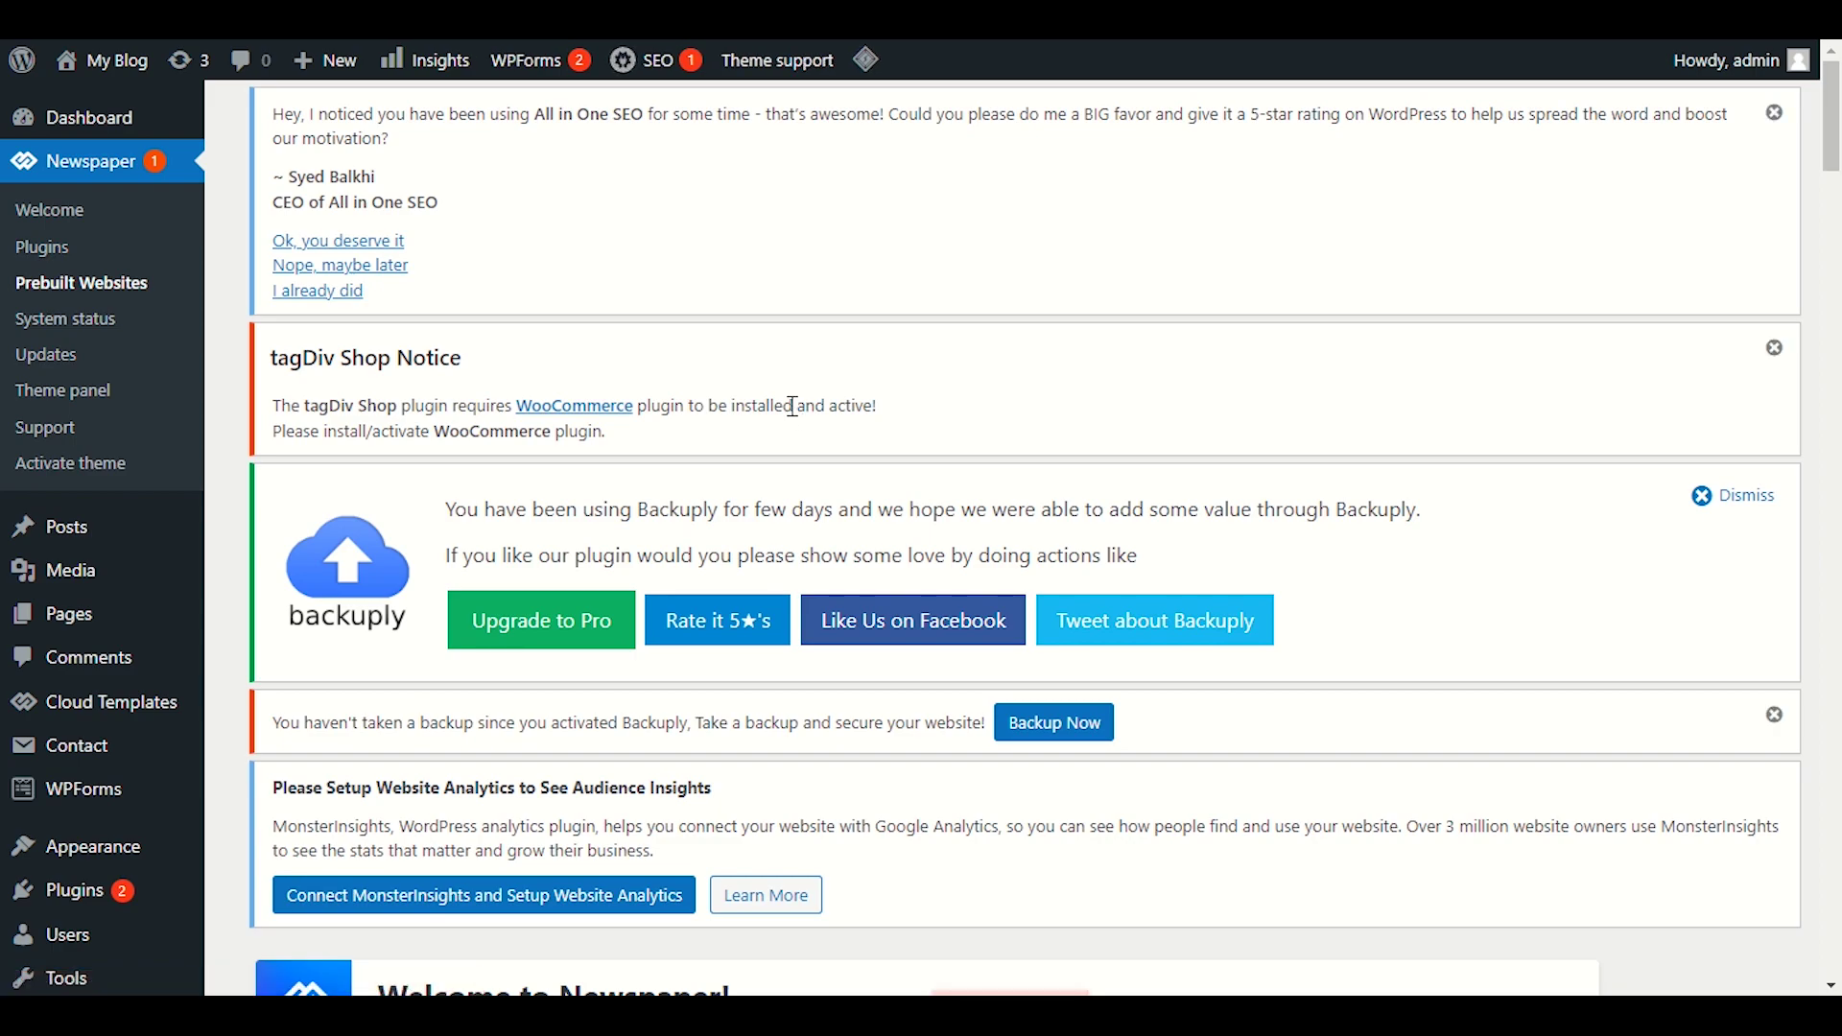
pyautogui.scroll(-1, 793, 407)
pyautogui.scroll(-10, 784, 408)
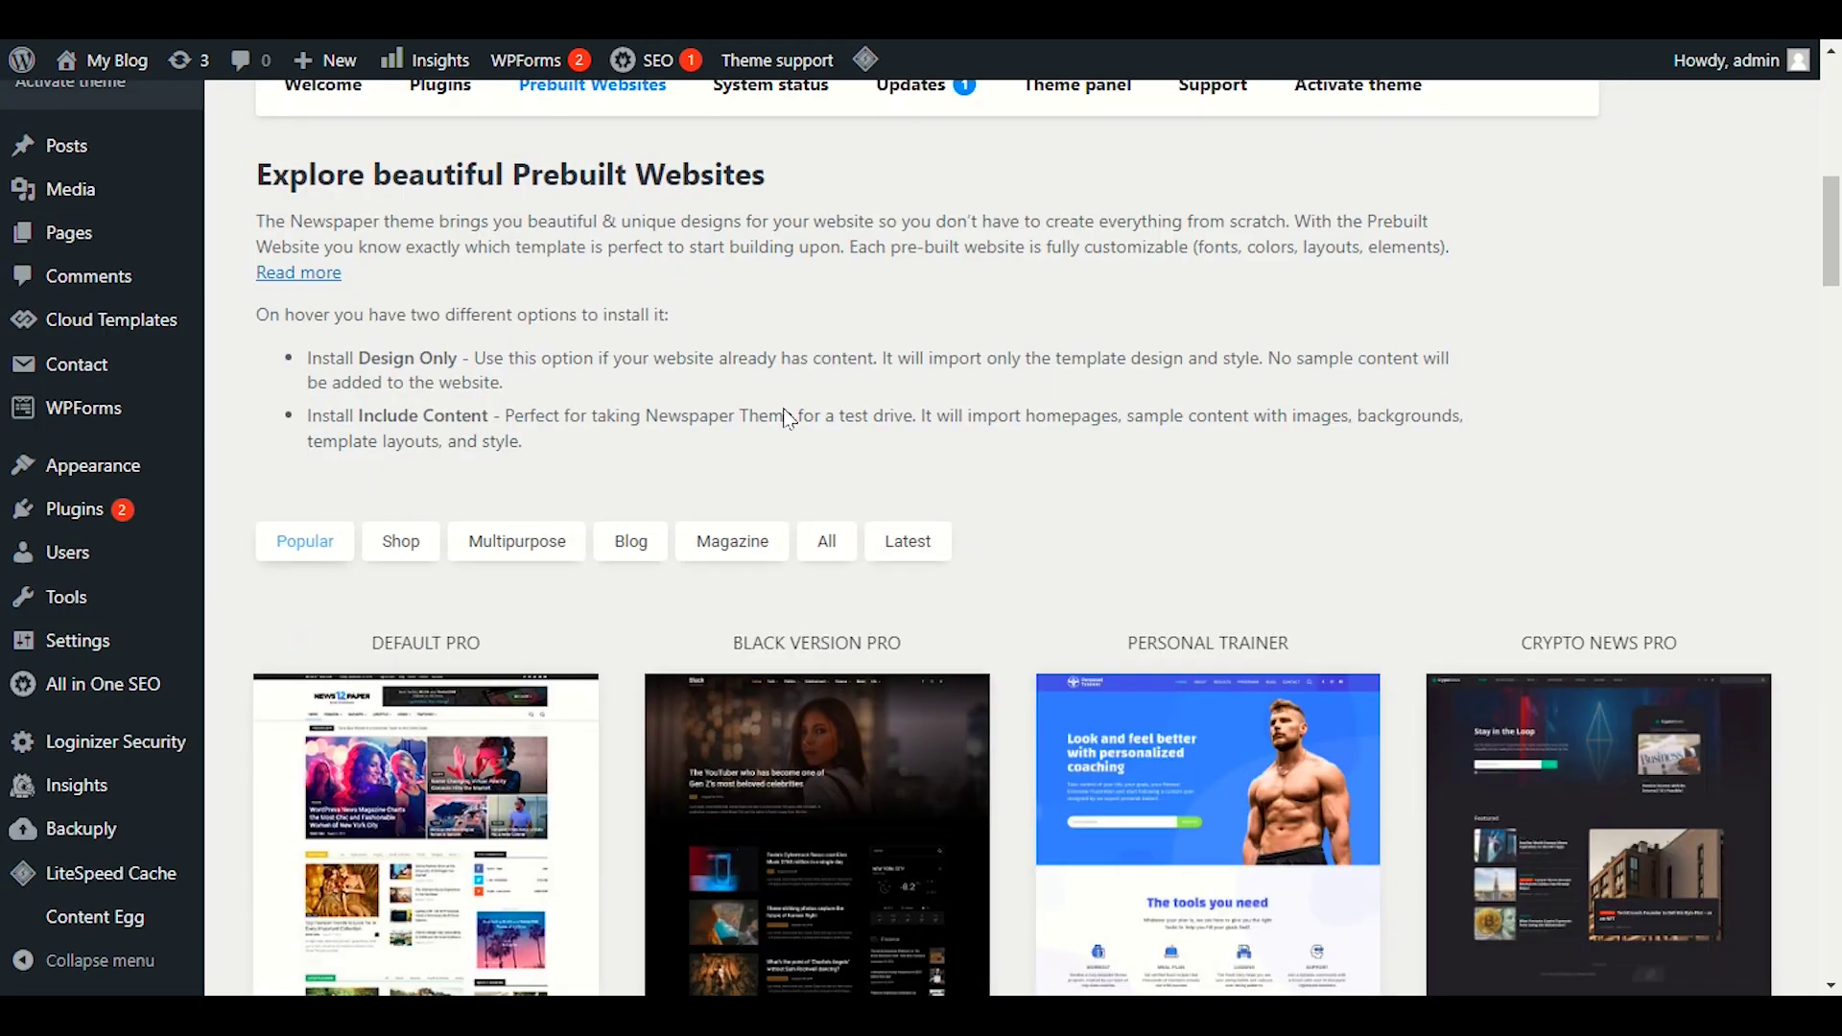
pyautogui.click(401, 527)
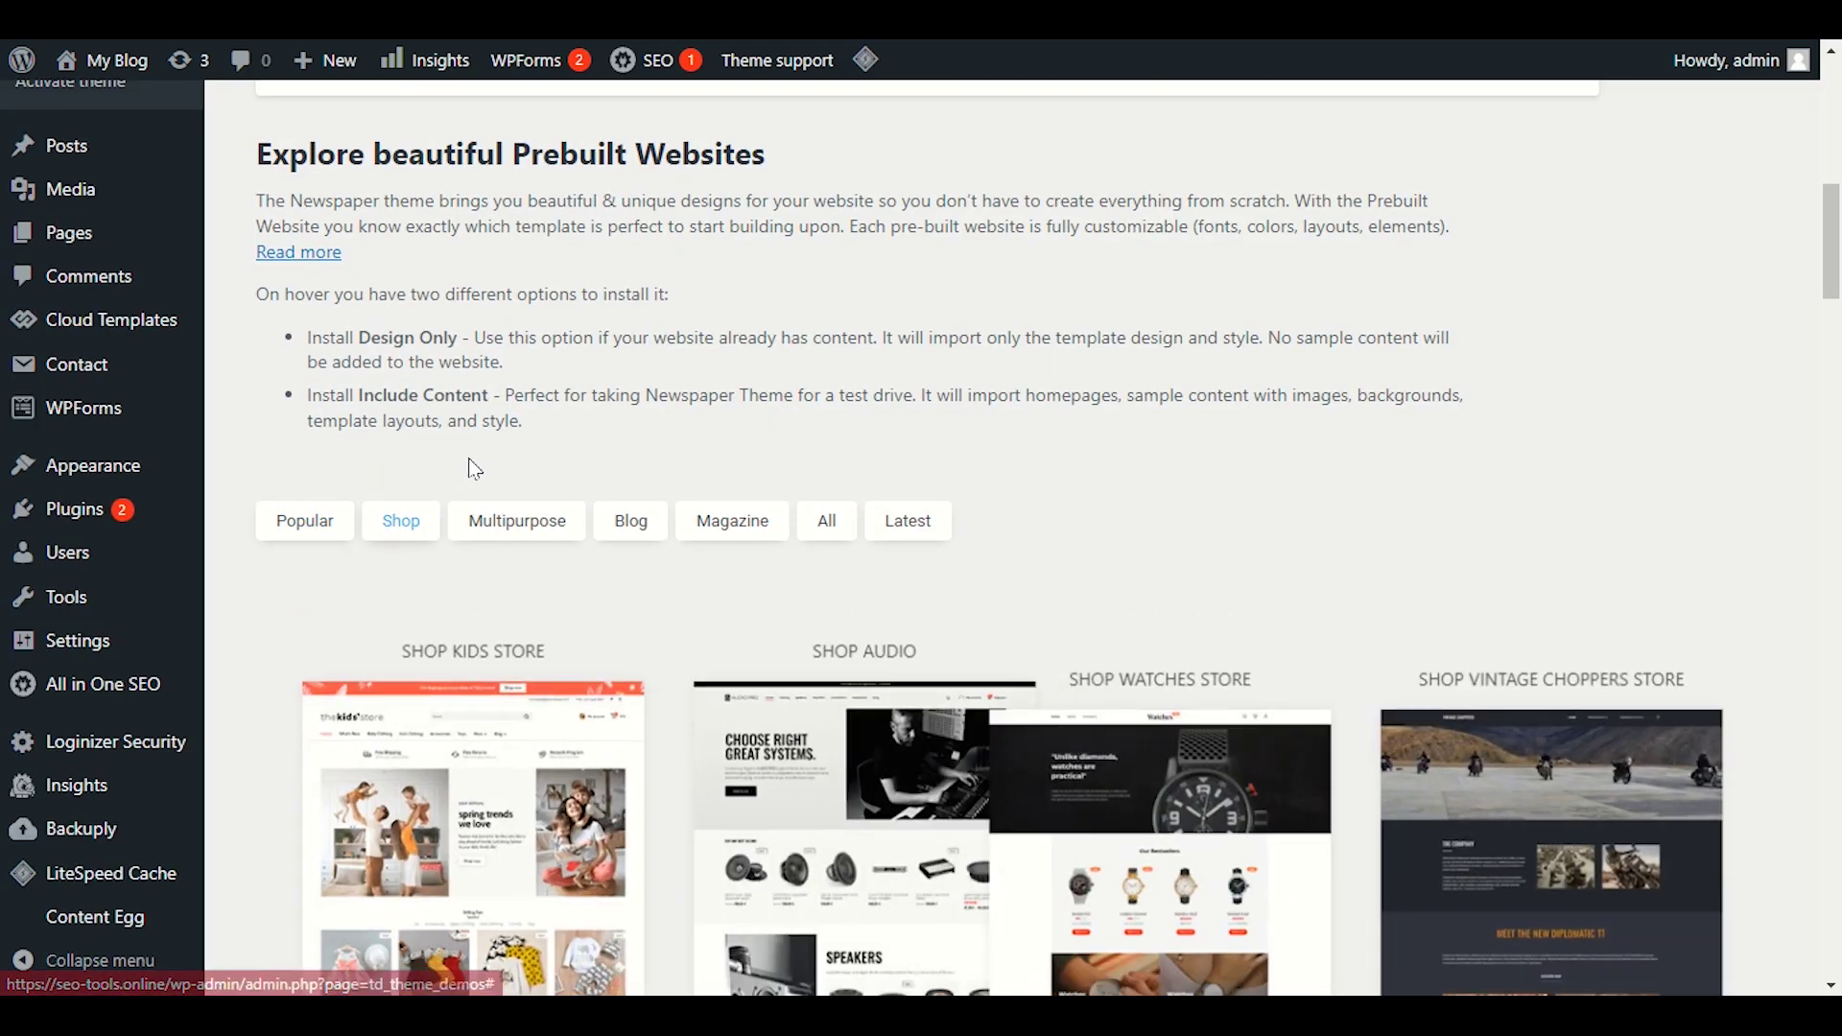
pyautogui.scroll(-3, 473, 465)
pyautogui.scroll(-3, 1132, 587)
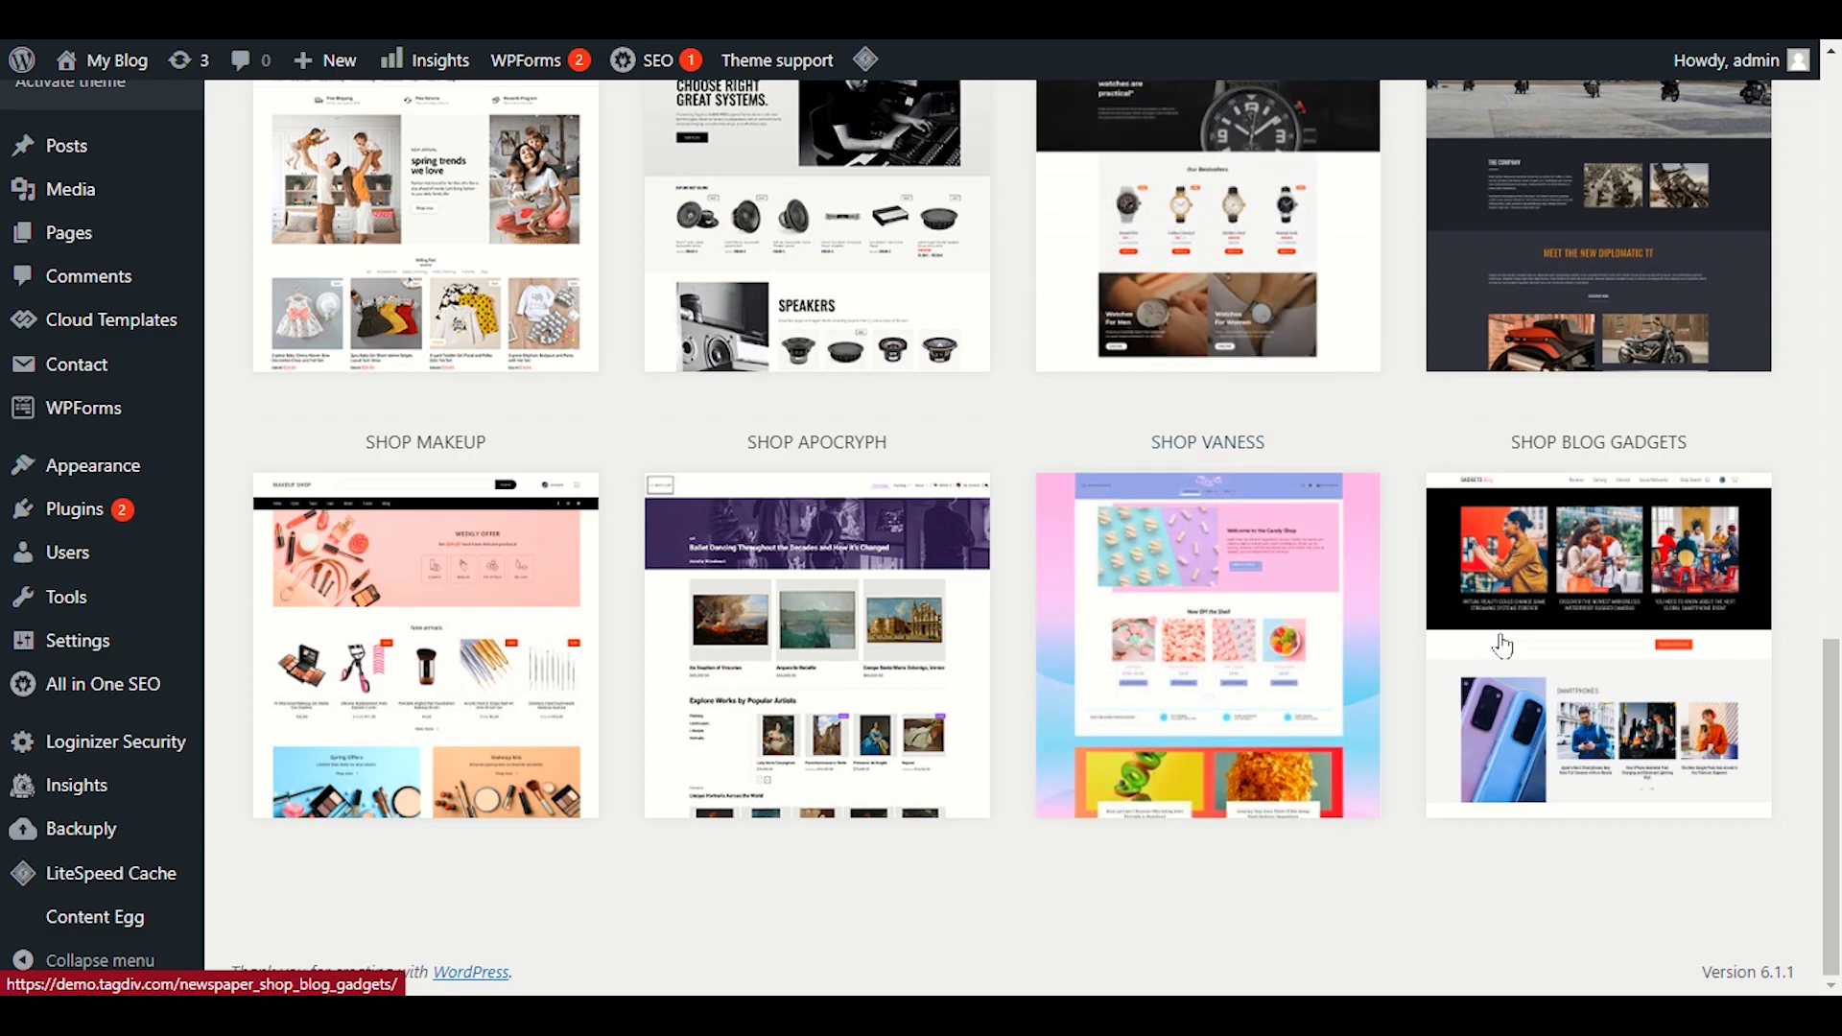
pyautogui.moveTo(1551, 775)
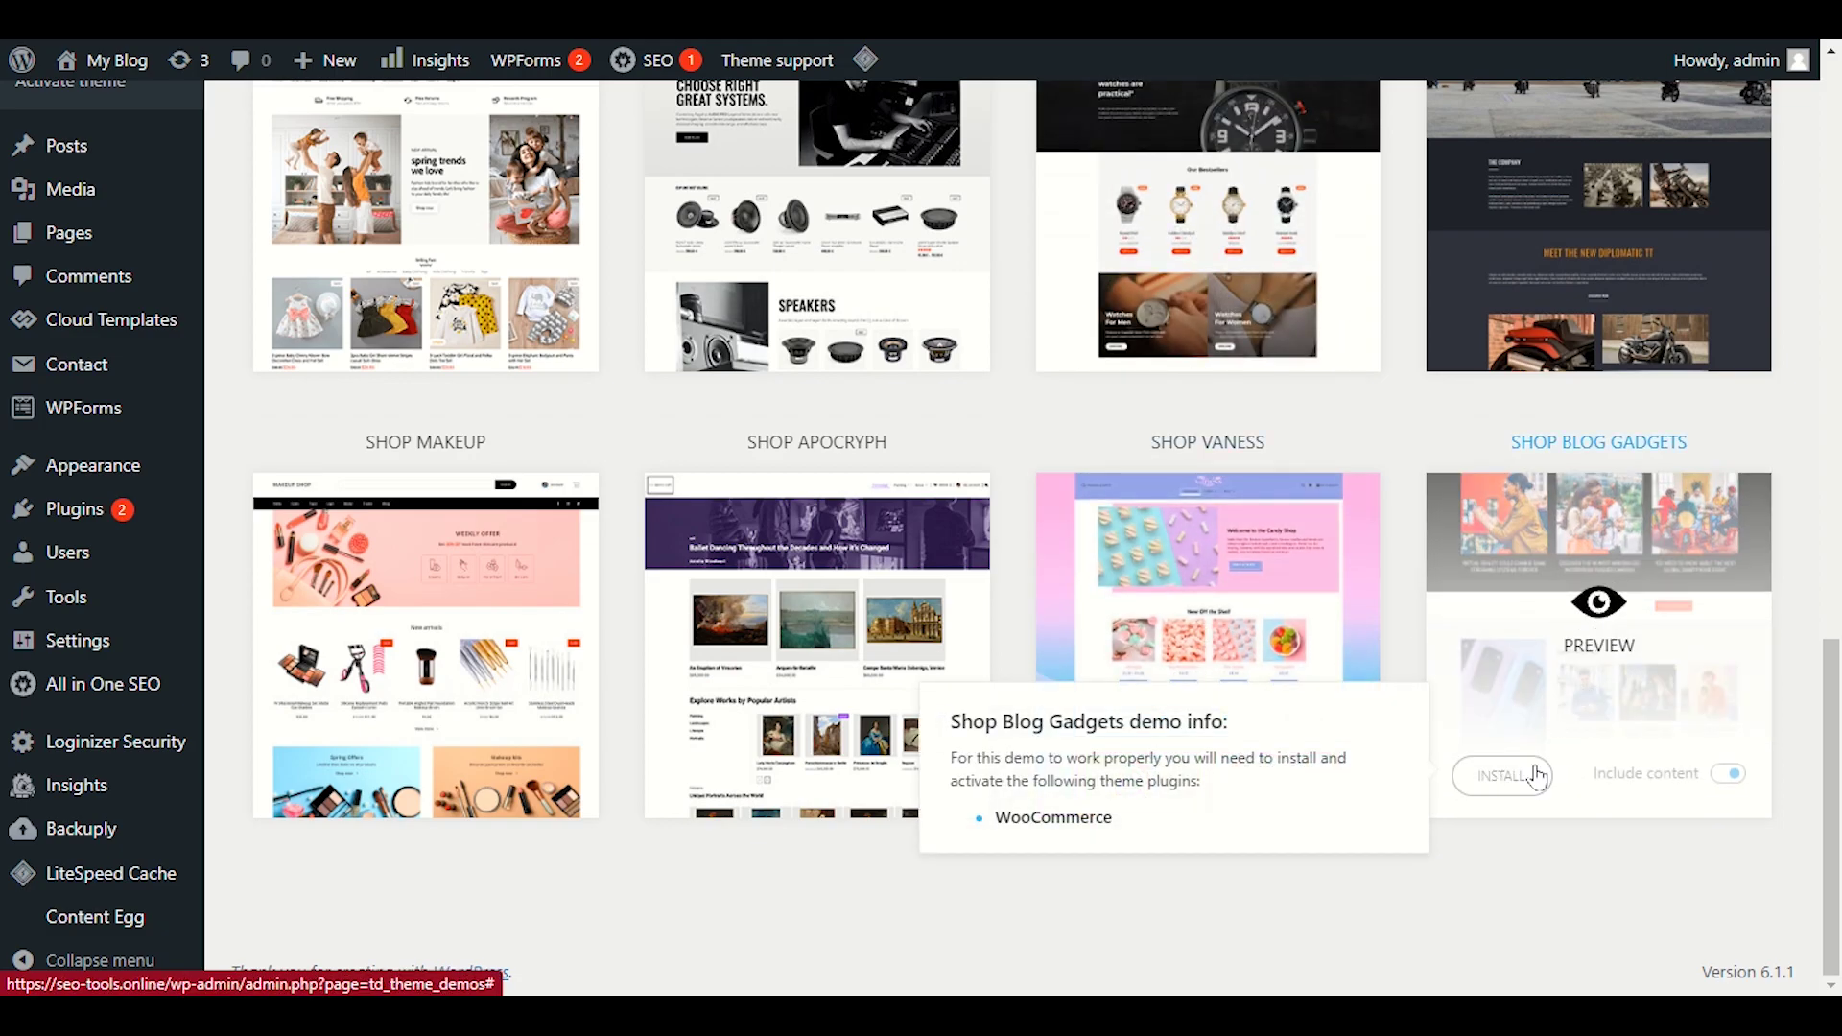
# - Follow the demo's WooCommerce requirement to the plugin search results and install the WooCommerce plugin
pyautogui.click(1095, 825)
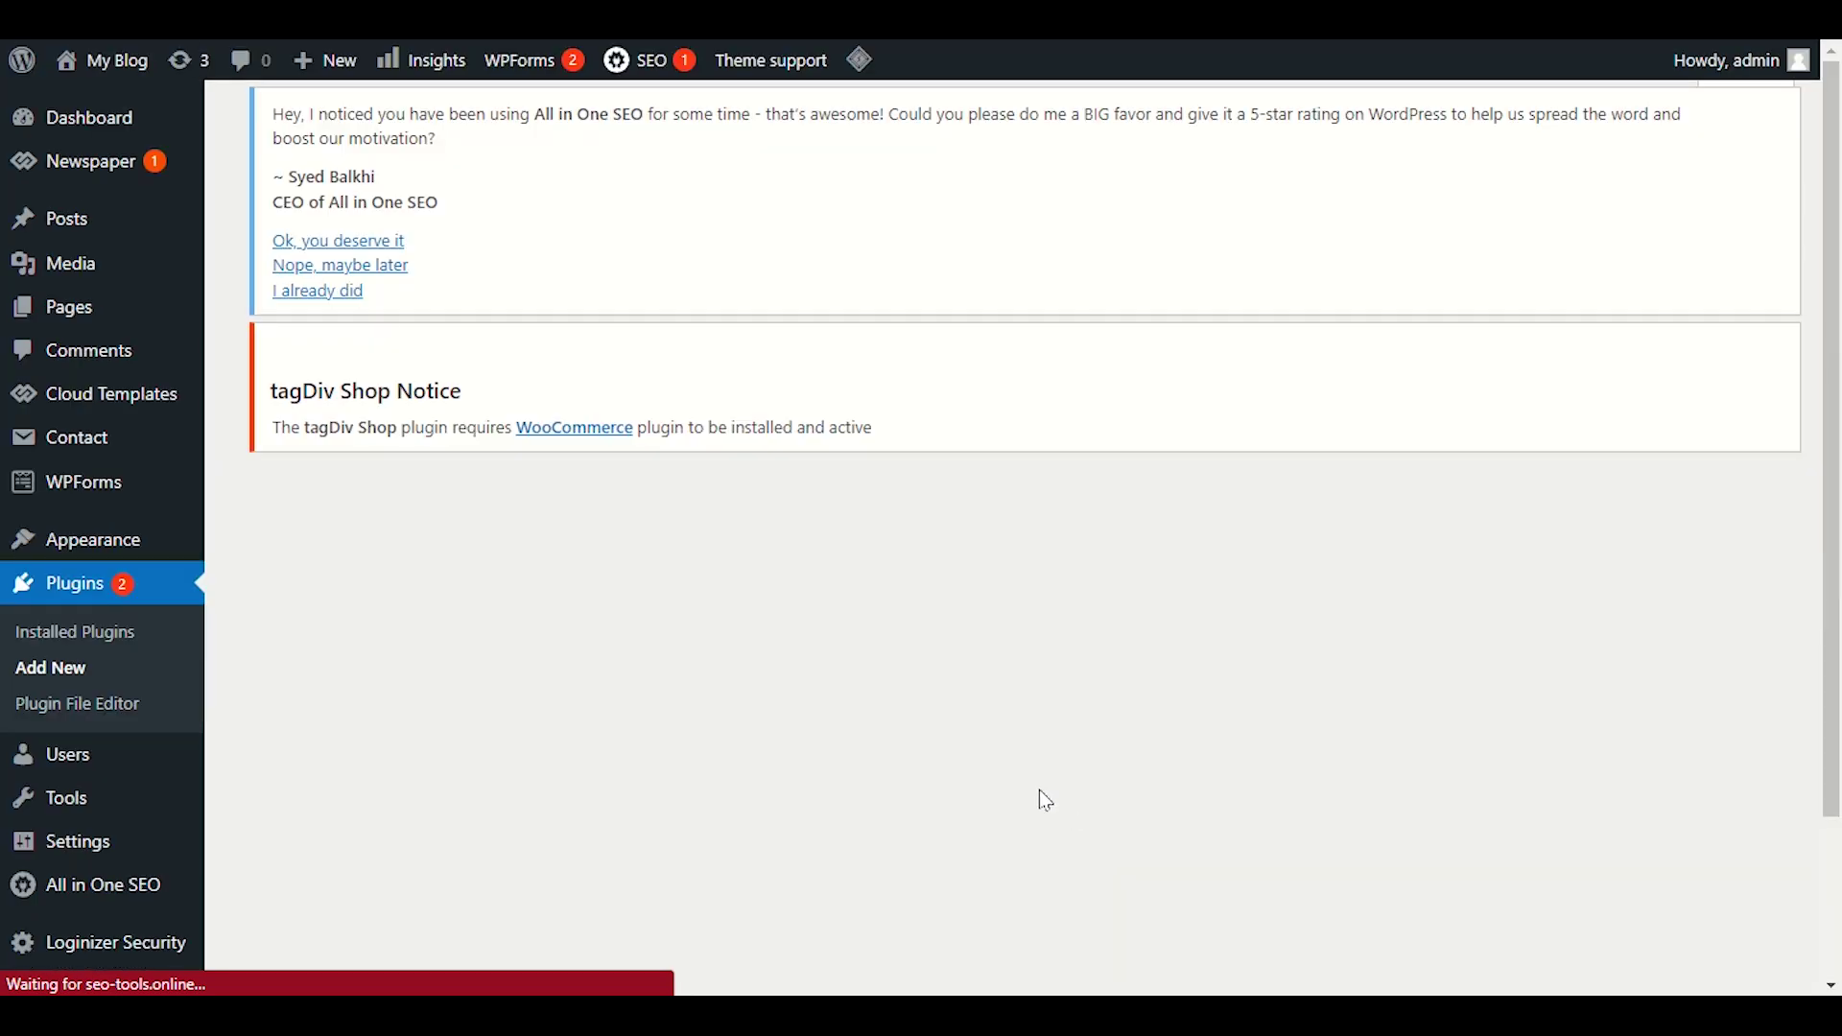
pyautogui.scroll(-7, 703, 683)
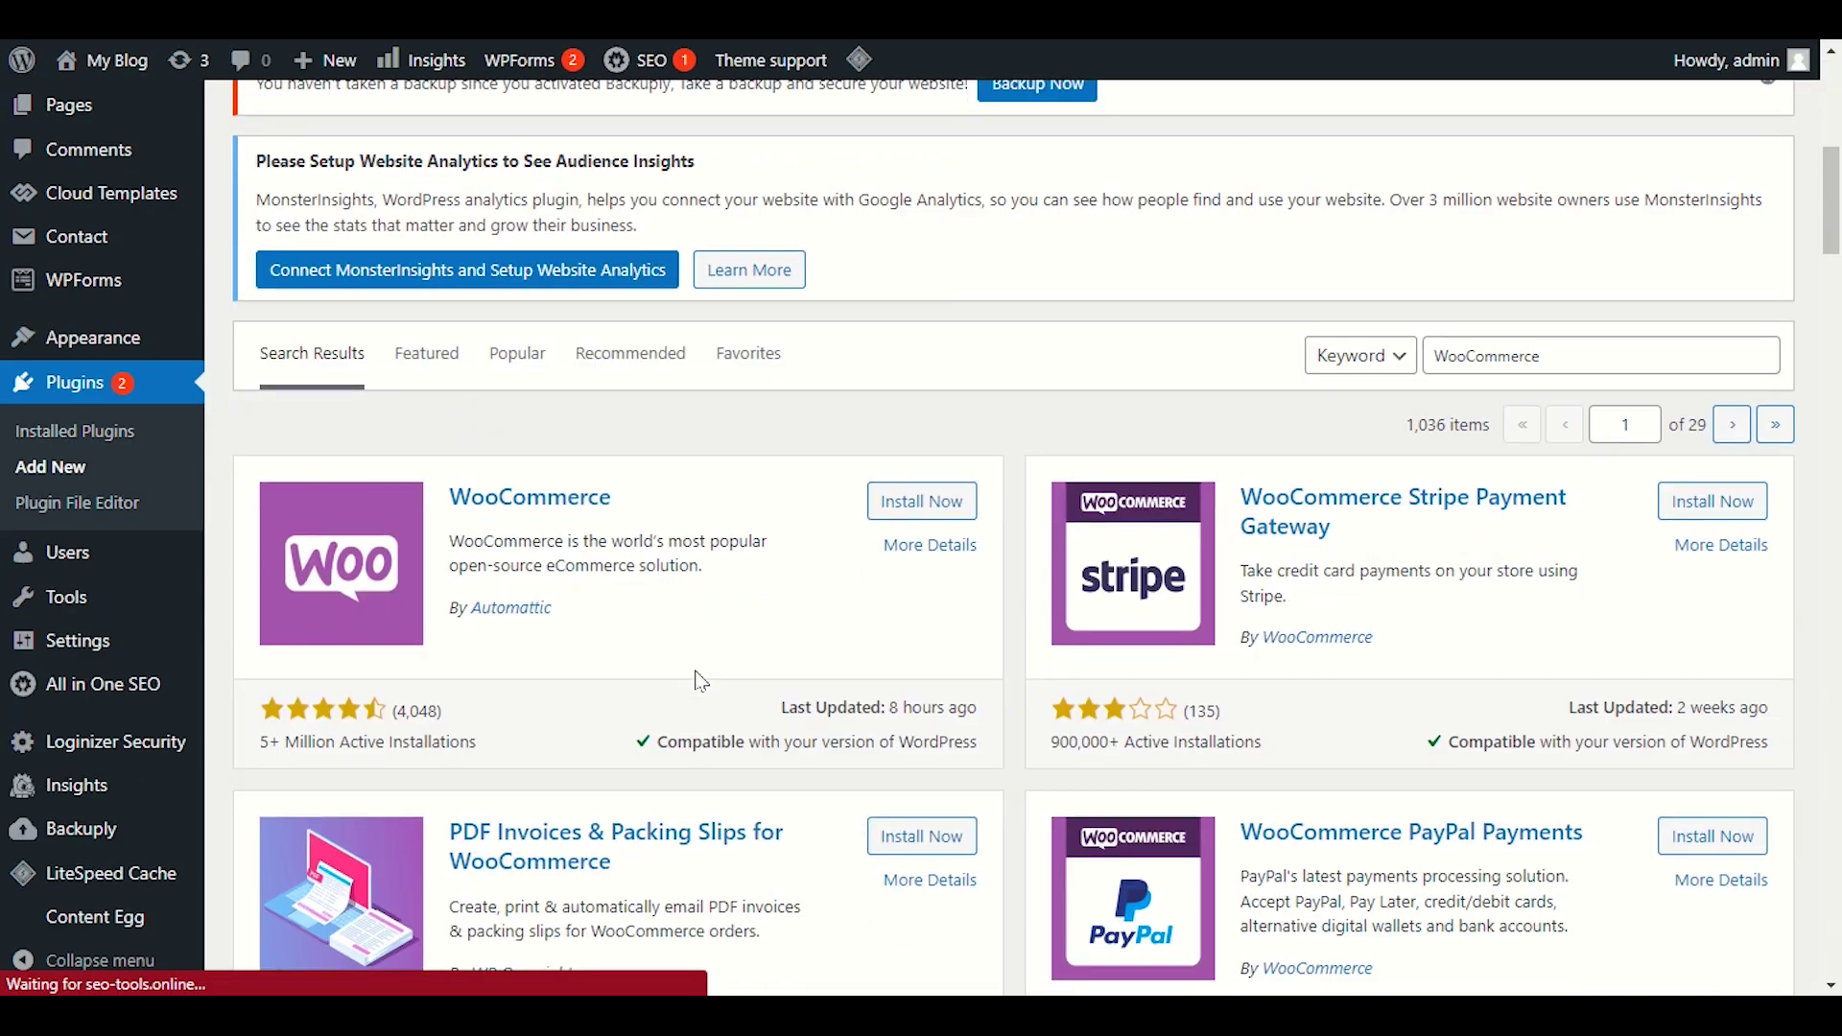
pyautogui.click(895, 517)
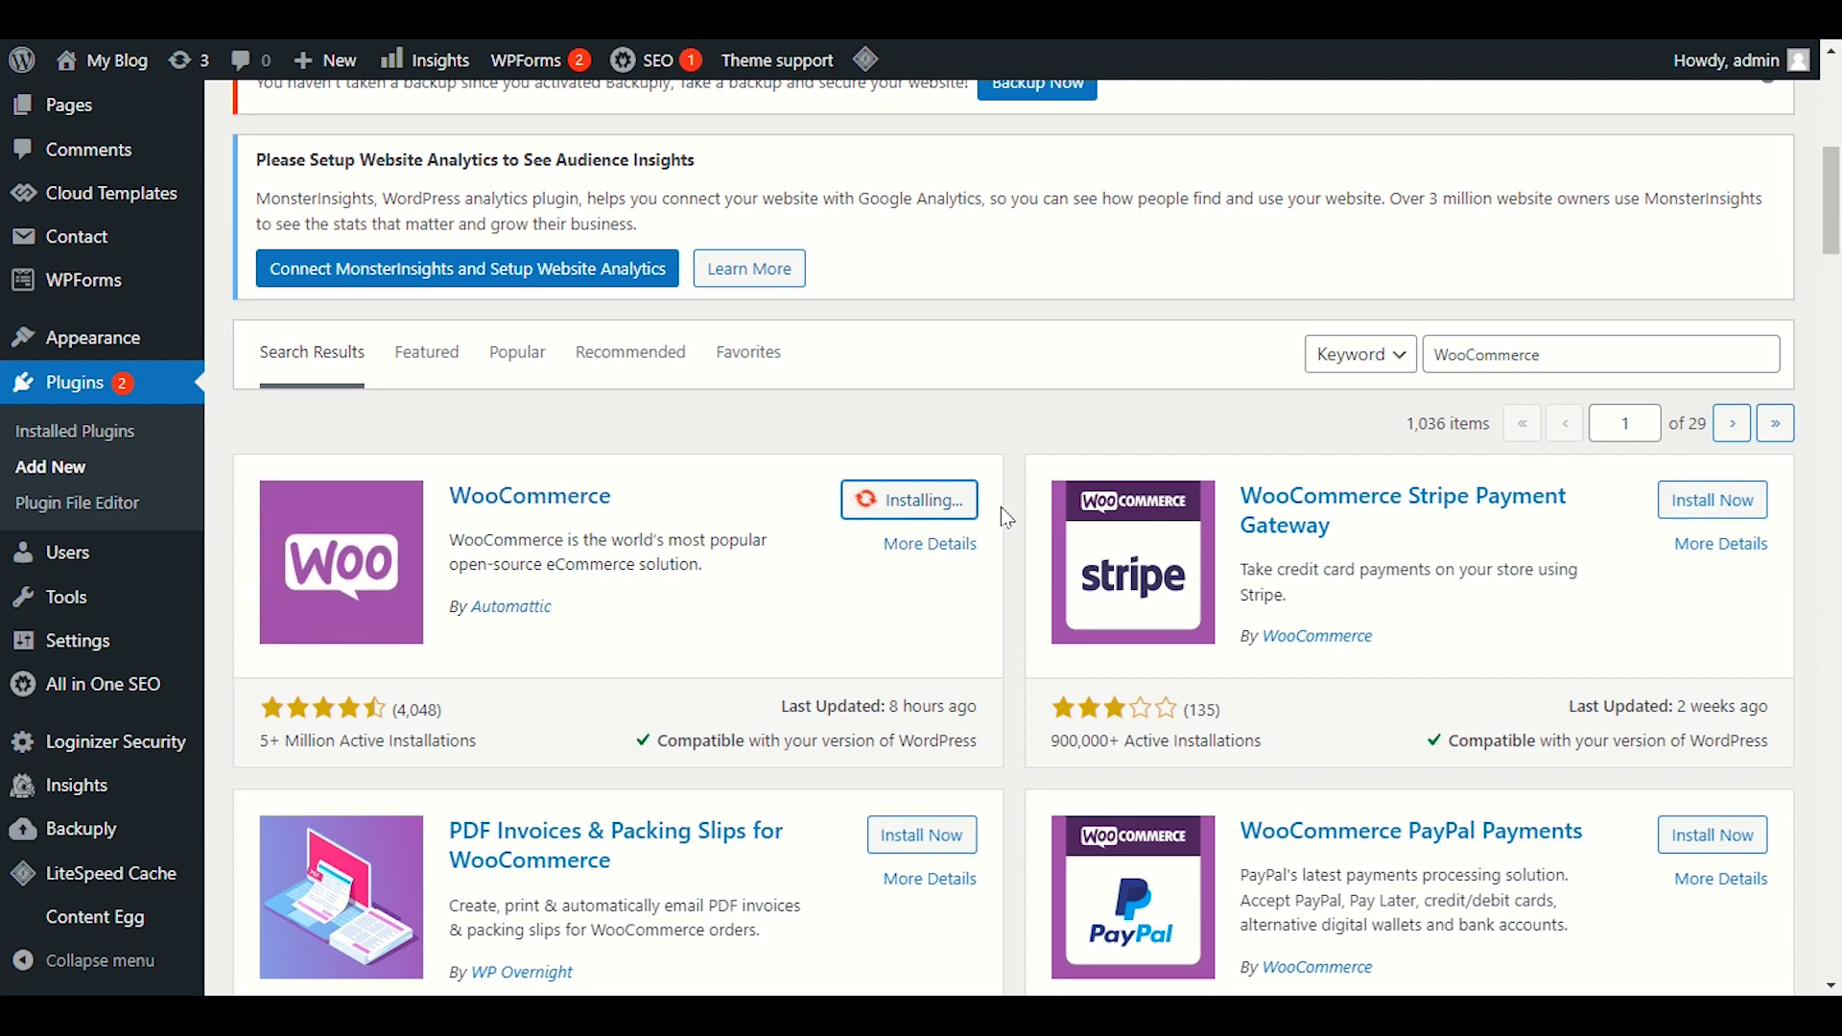
# - Activate the WooCommerce plugin and look through the installed plugins list
pyautogui.scroll(-2, 839, 398)
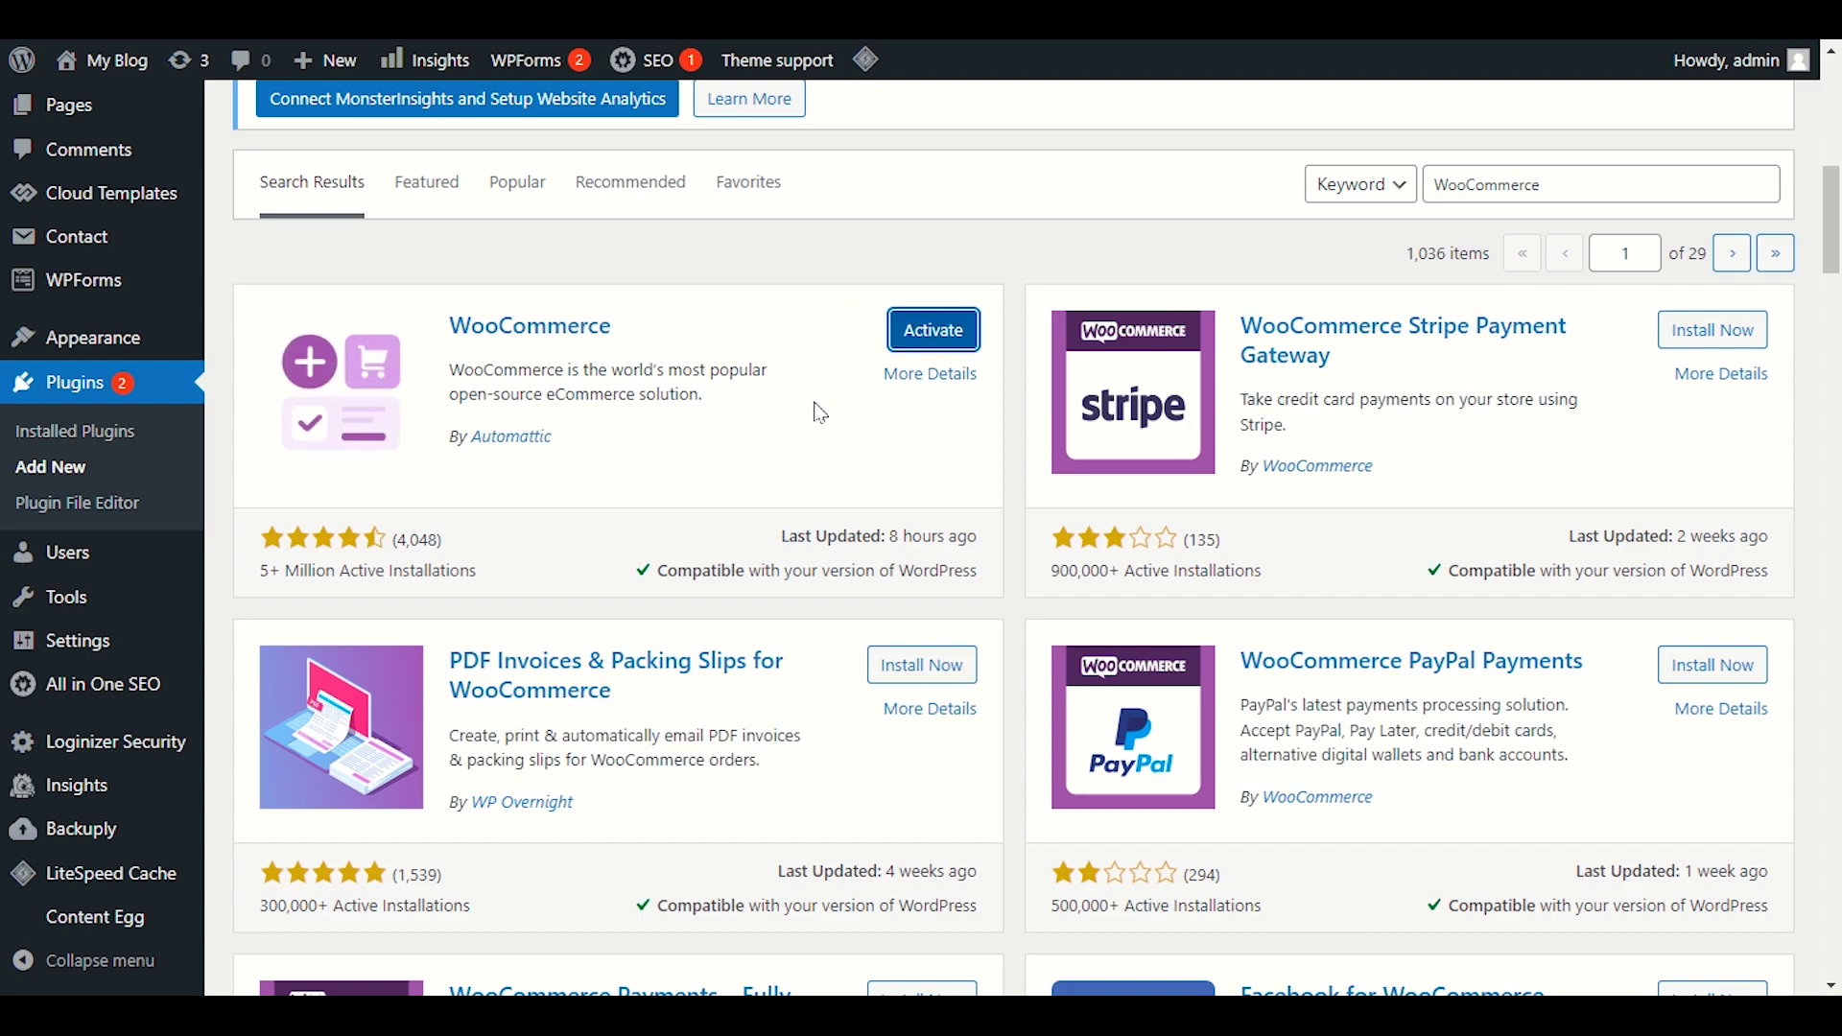
pyautogui.scroll(1, 815, 401)
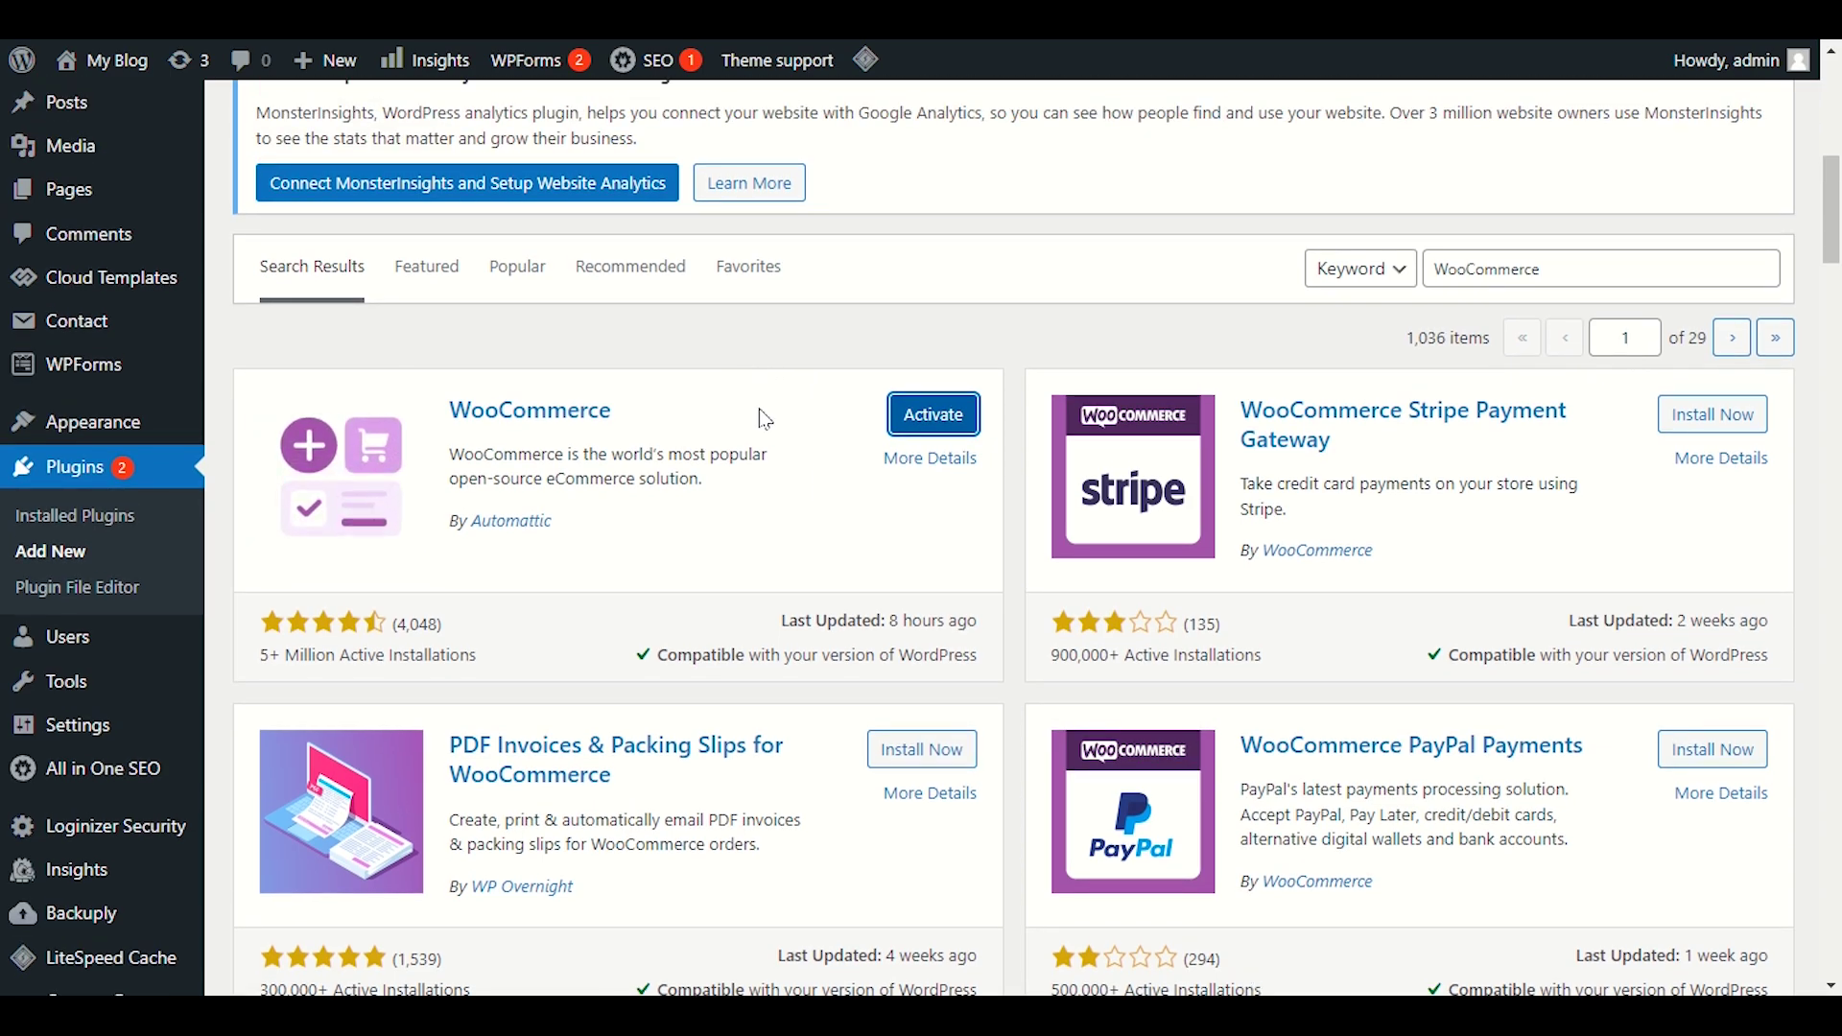
pyautogui.click(932, 415)
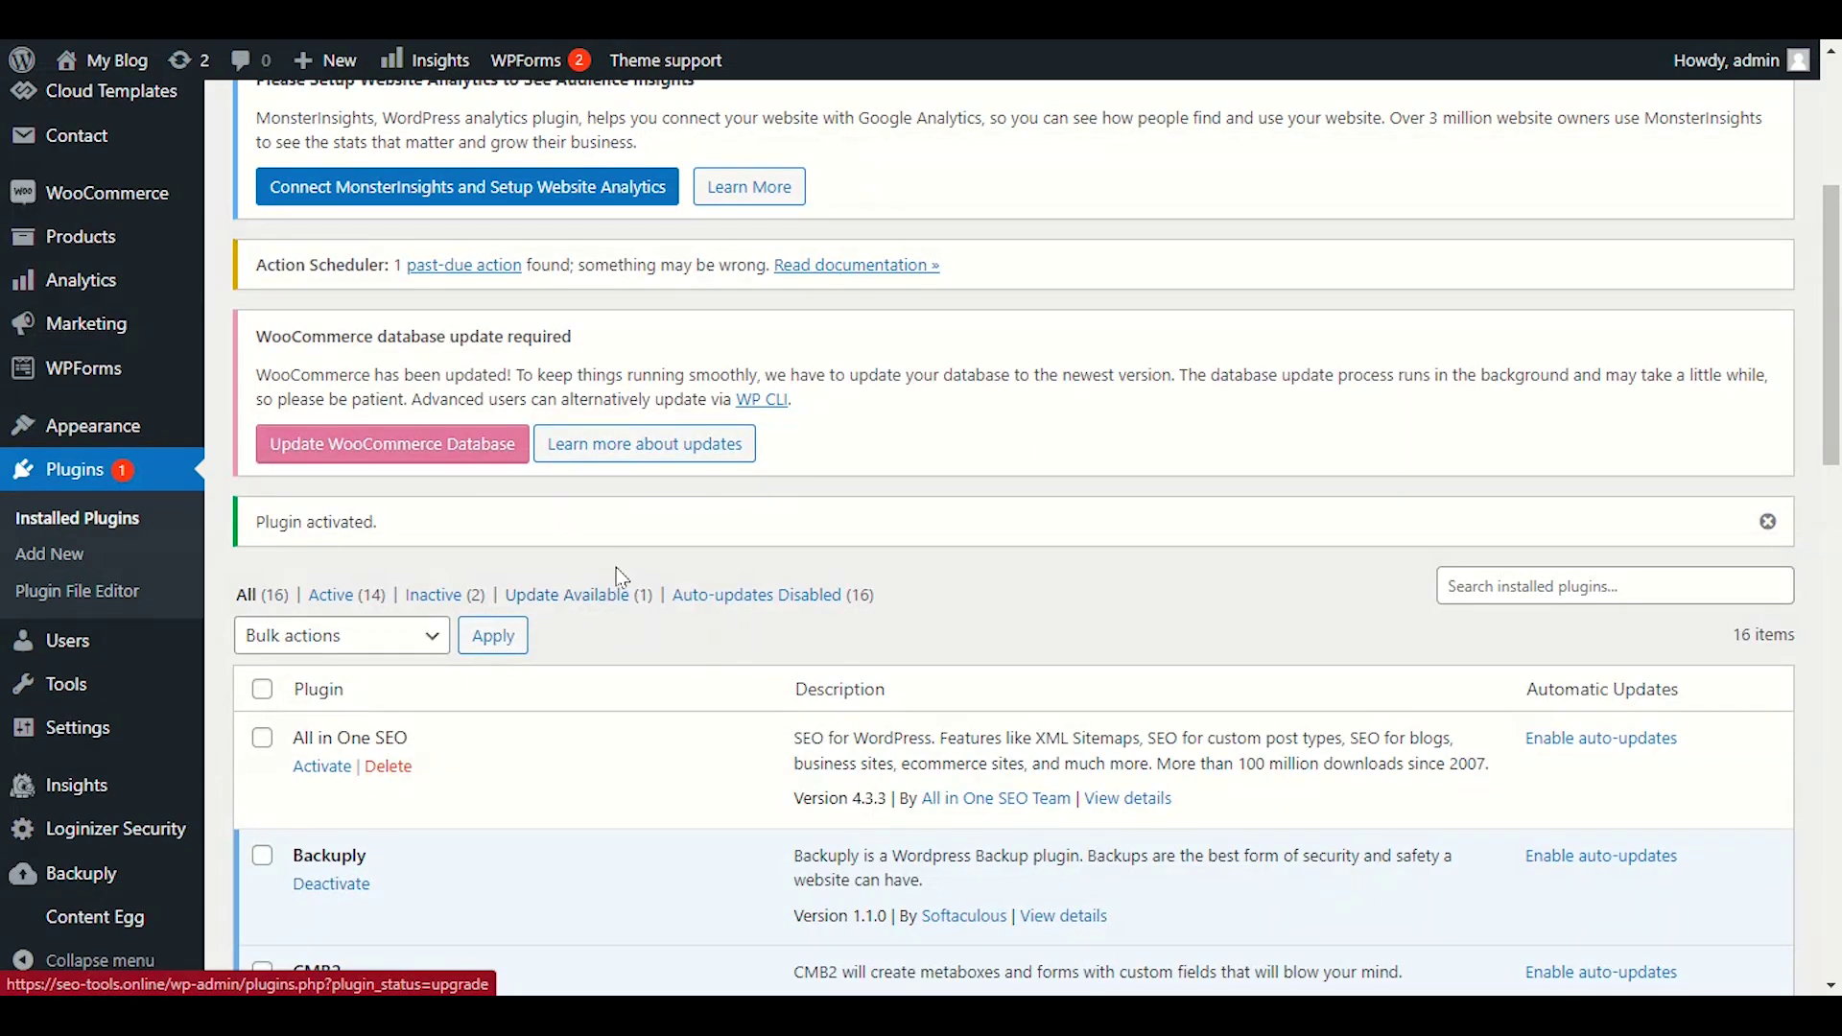
pyautogui.scroll(-5, 656, 563)
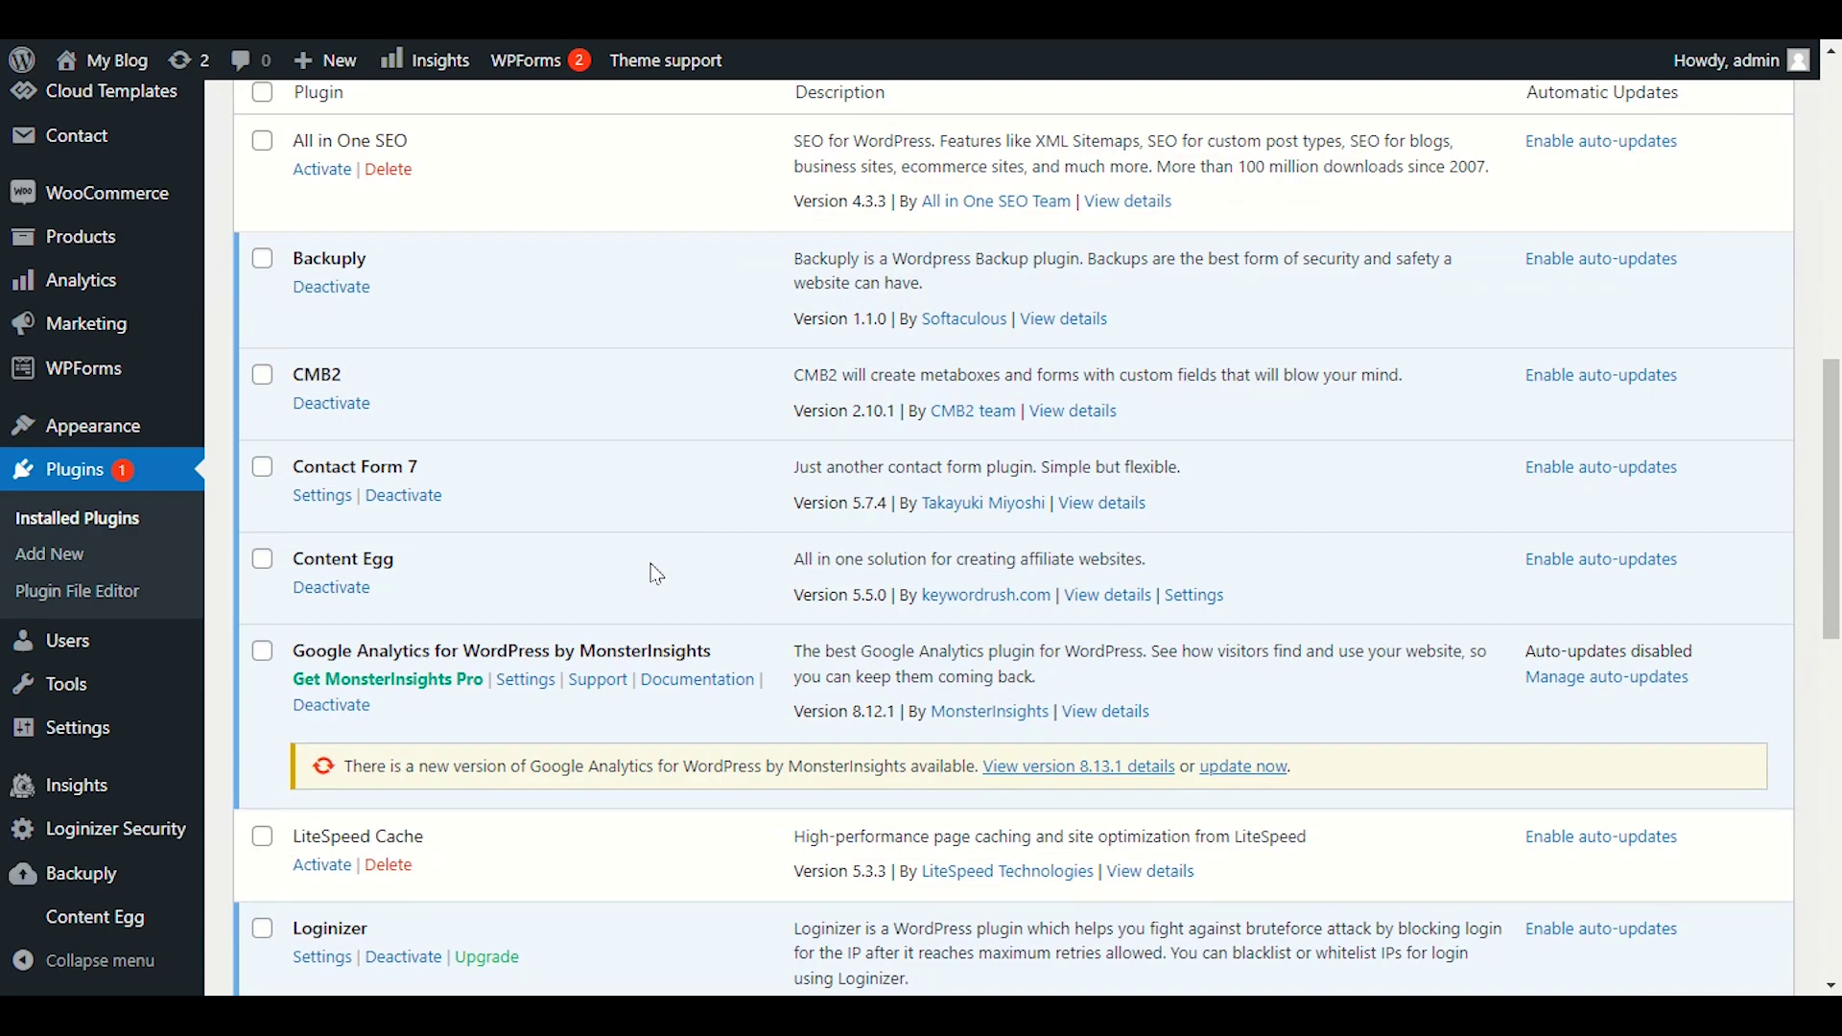
# - Leave the installed plugins list and open the Newspaper theme's Prebuilt Websites page
pyautogui.scroll(-3, 656, 574)
pyautogui.scroll(8, 650, 567)
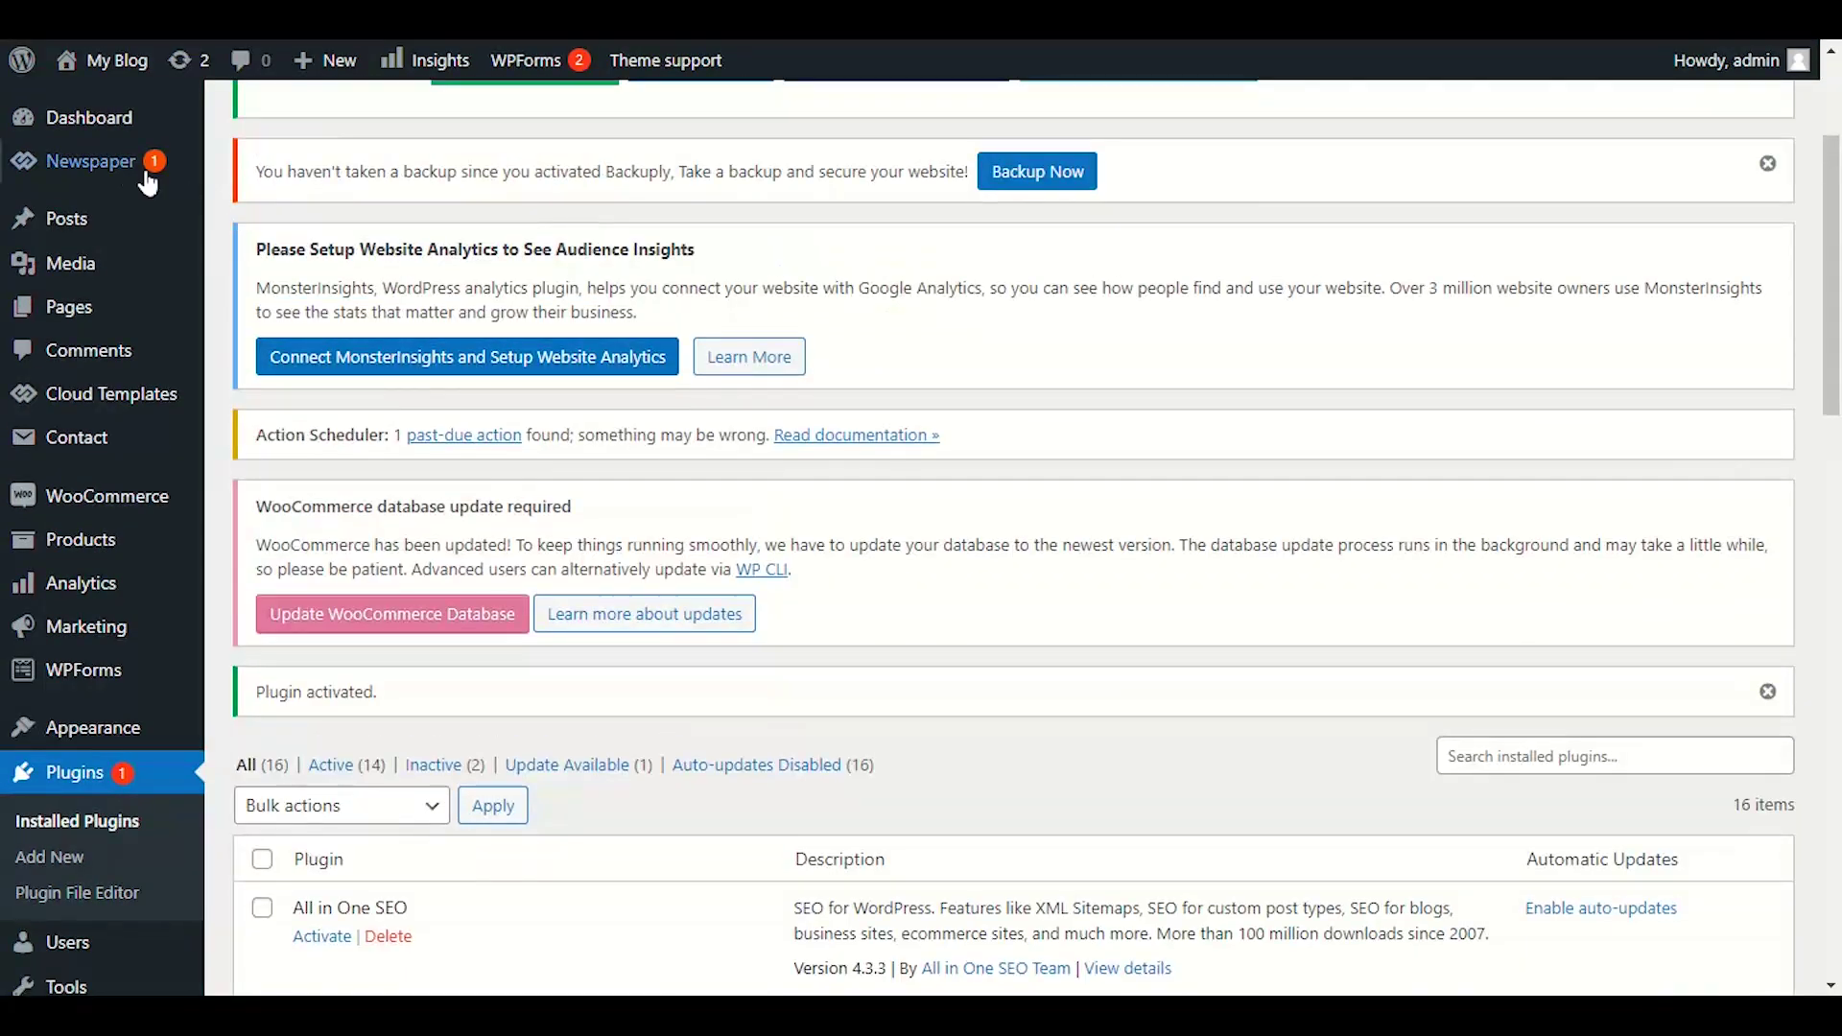
pyautogui.moveTo(127, 181)
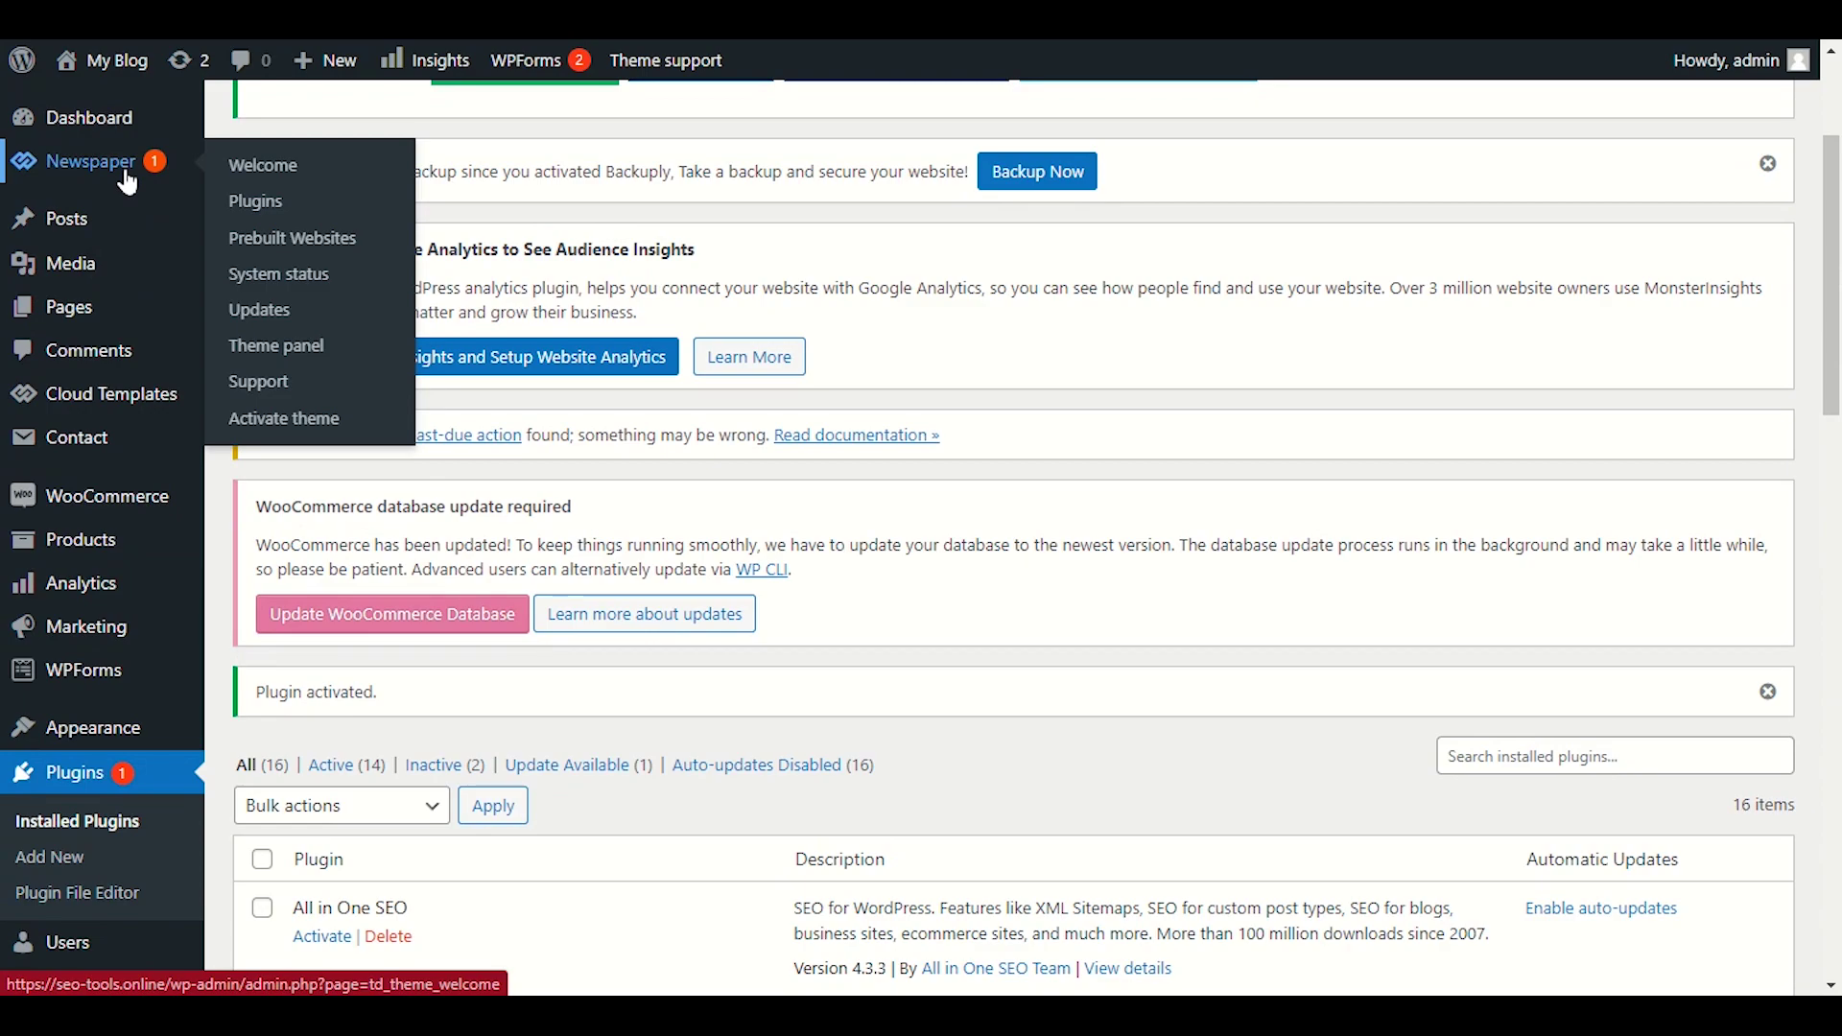
pyautogui.click(321, 242)
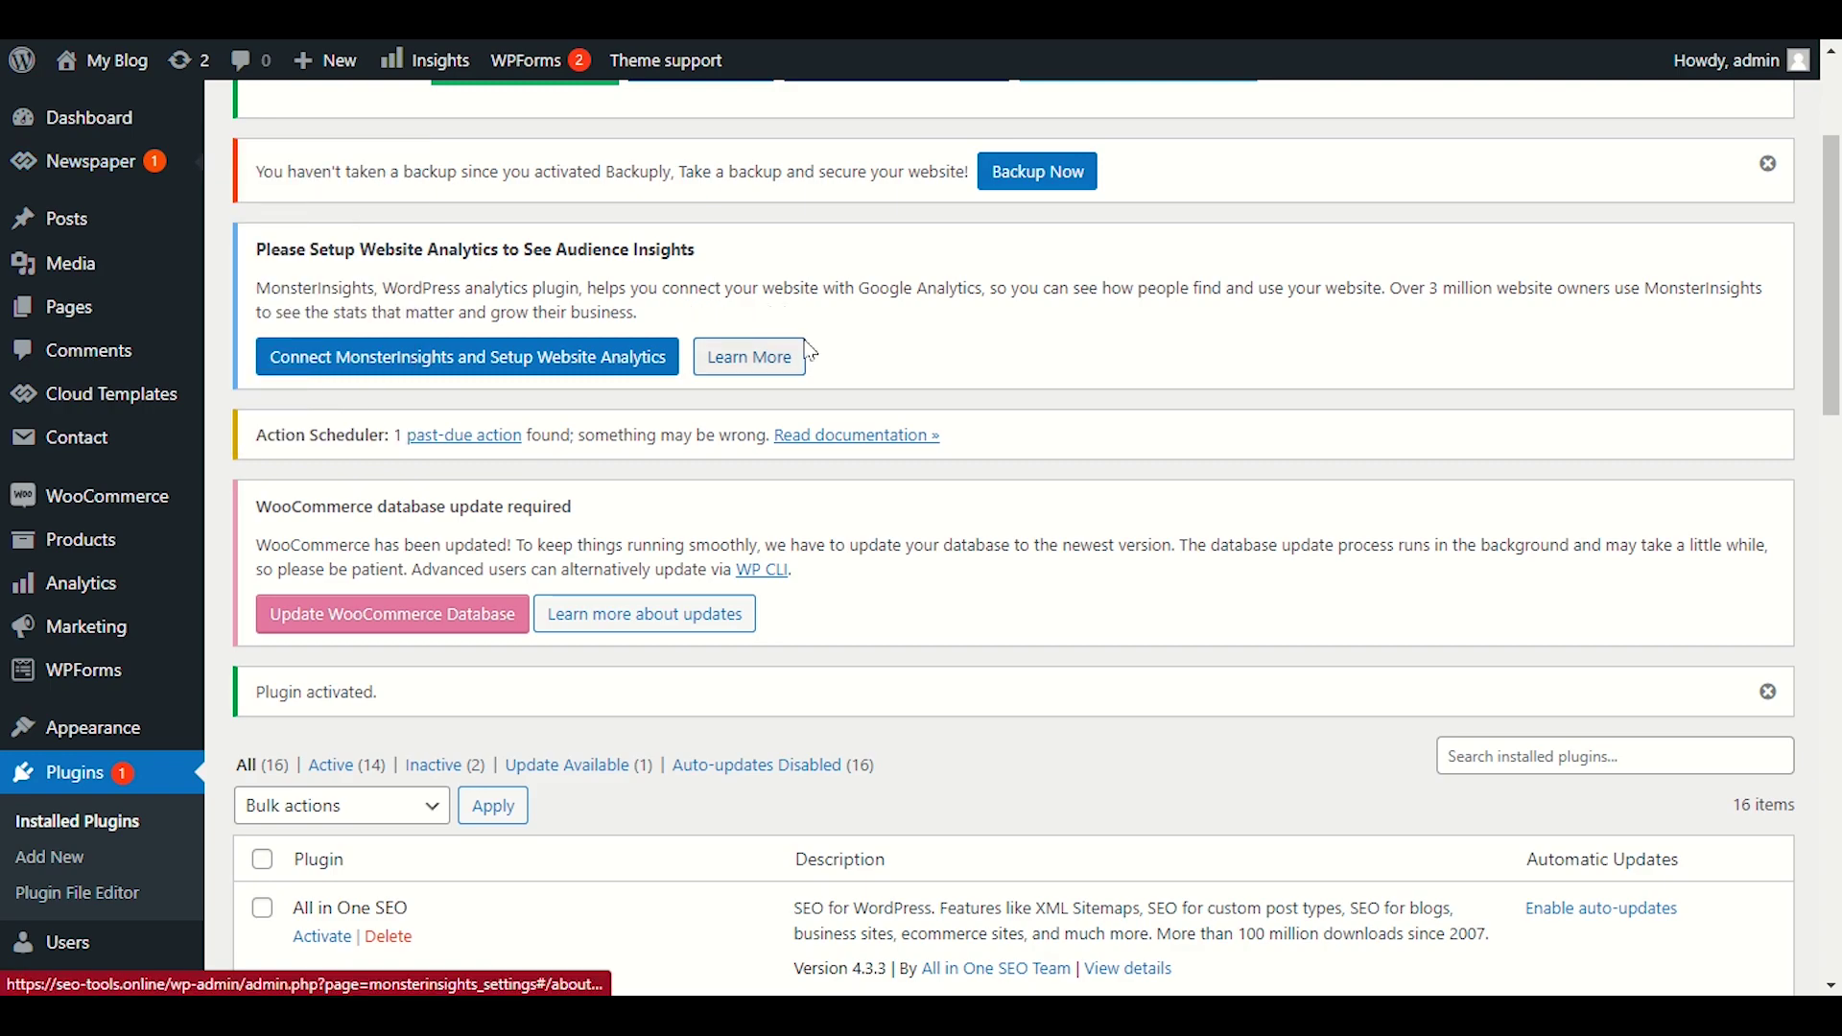
pyautogui.scroll(-10, 1025, 492)
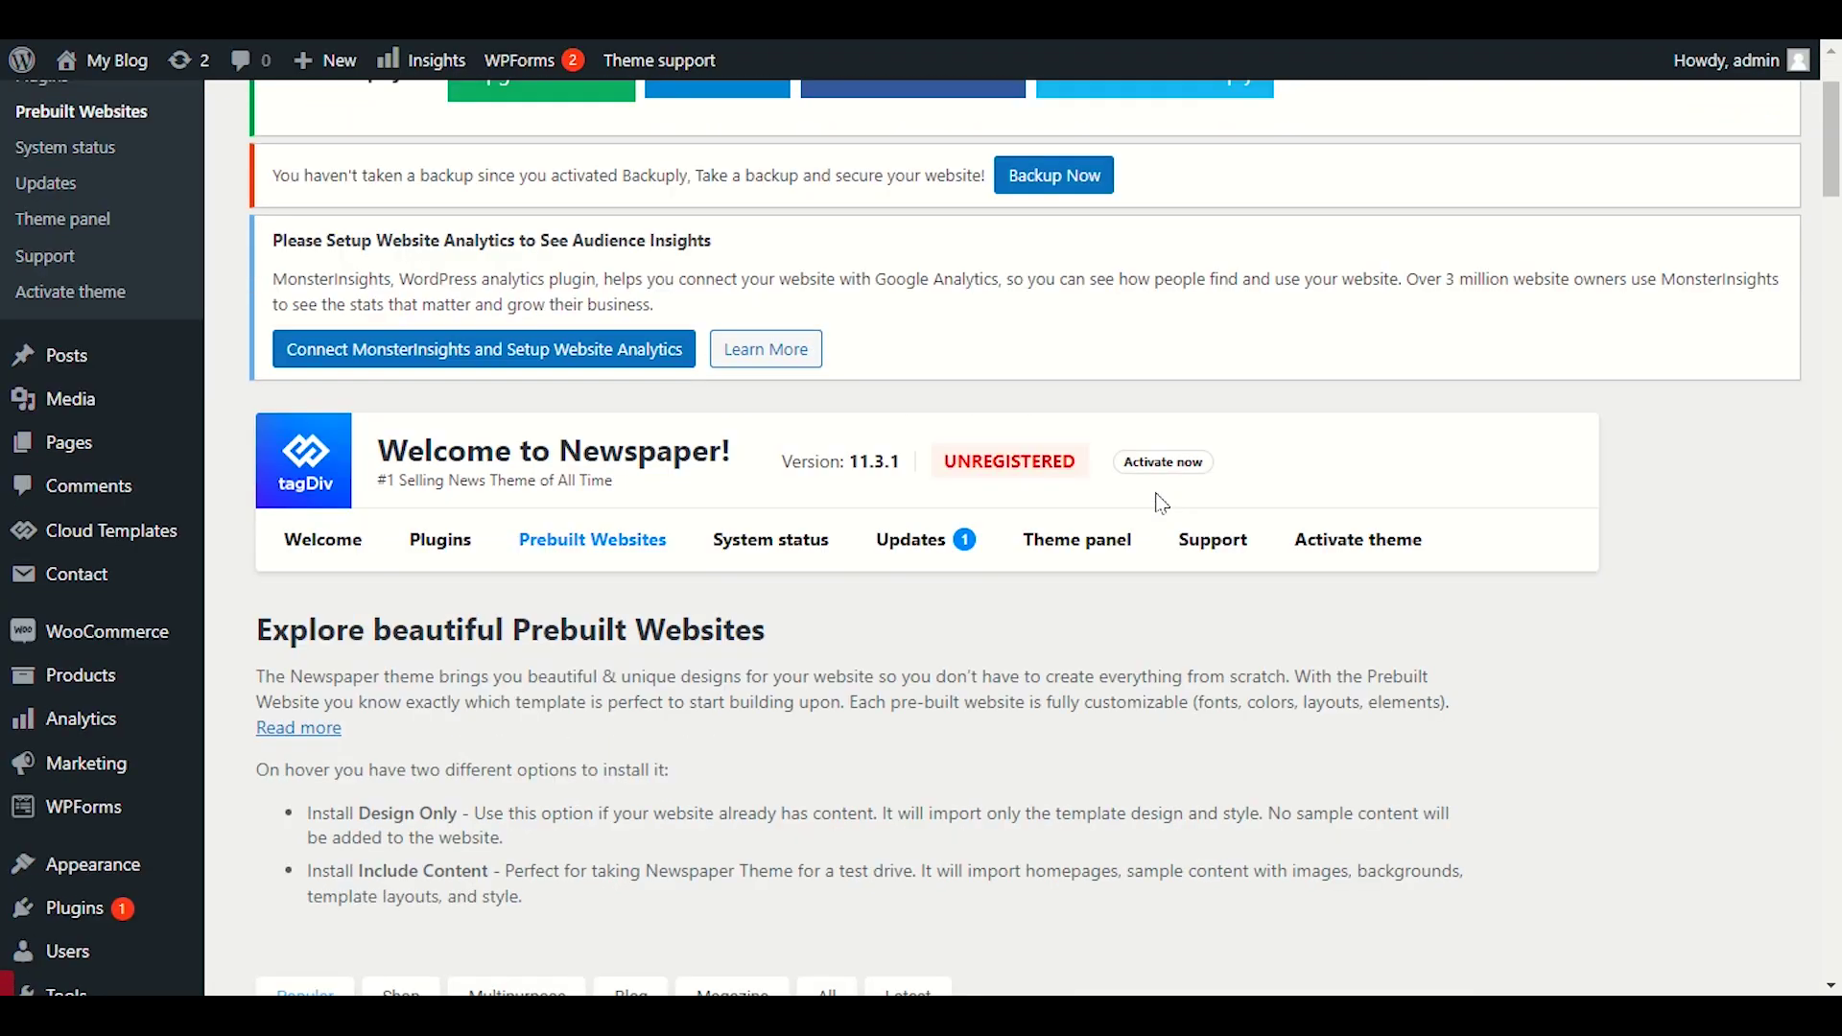
pyautogui.scroll(3, 1026, 491)
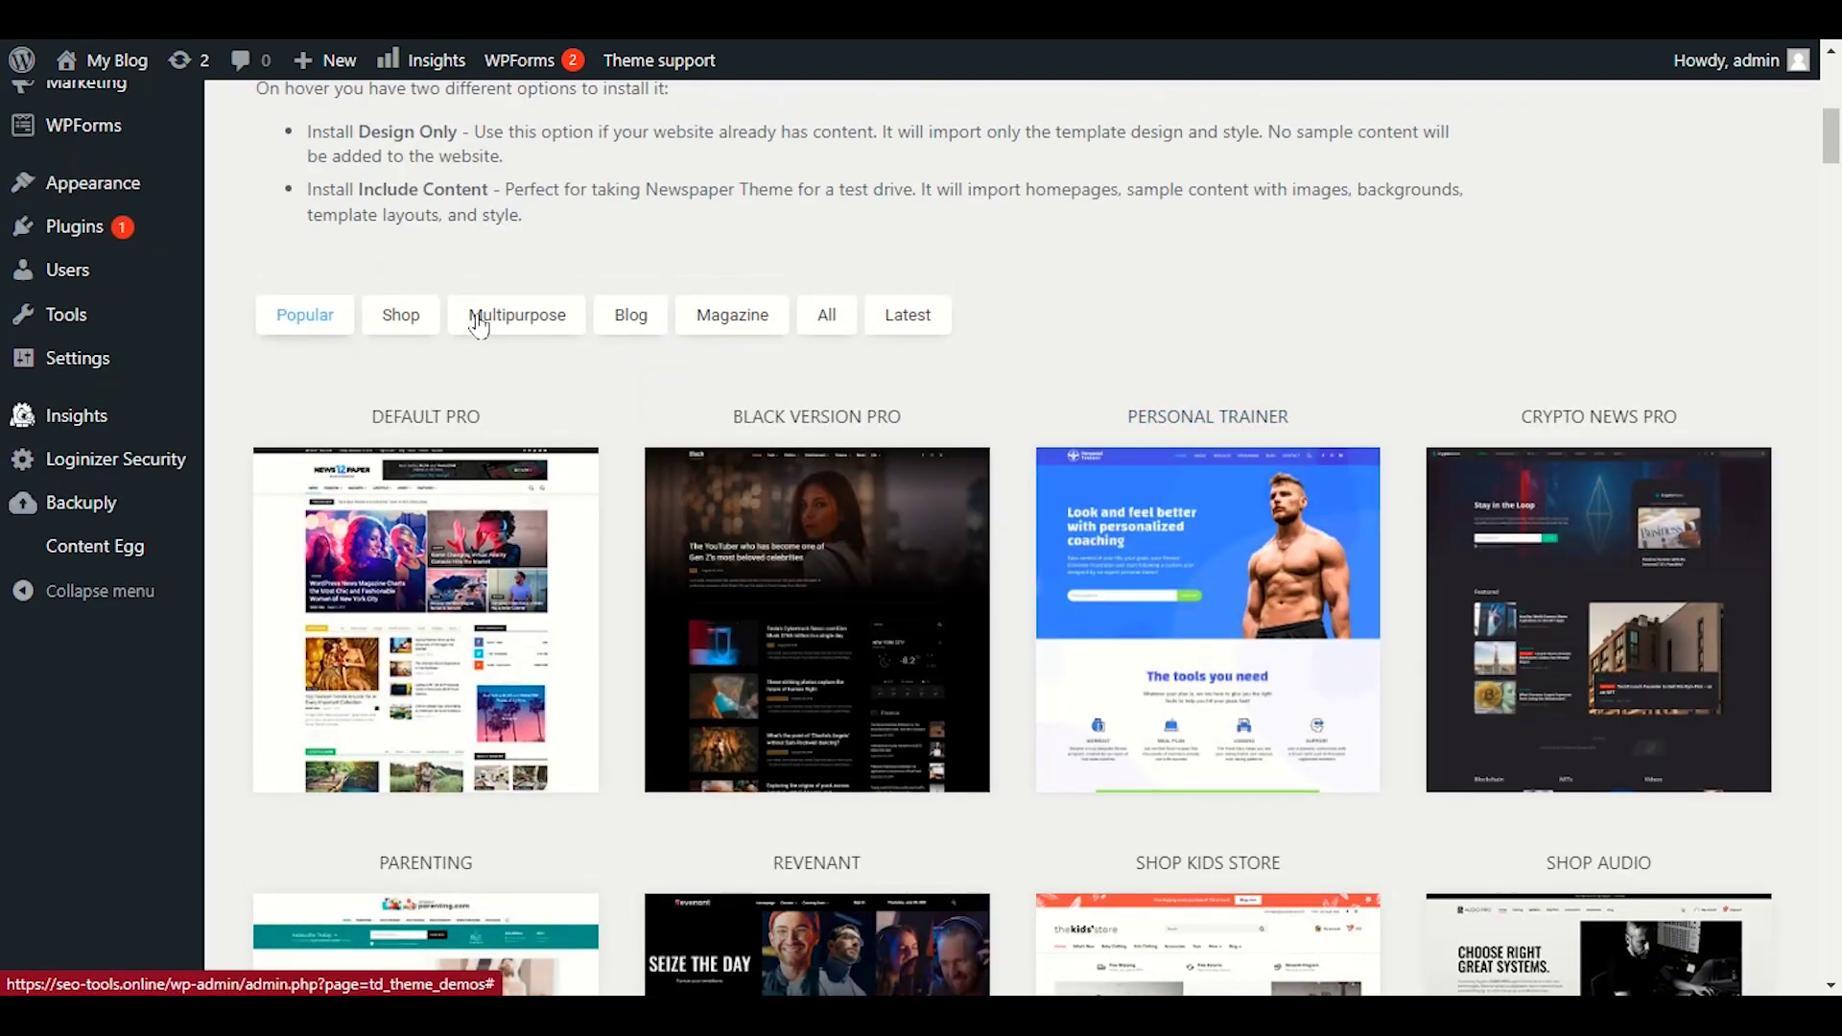
# - Show the Shop category of prebuilt websites and install the Shop Blog Gadgets demo with its content included
pyautogui.click(401, 315)
pyautogui.scroll(-5, 1385, 308)
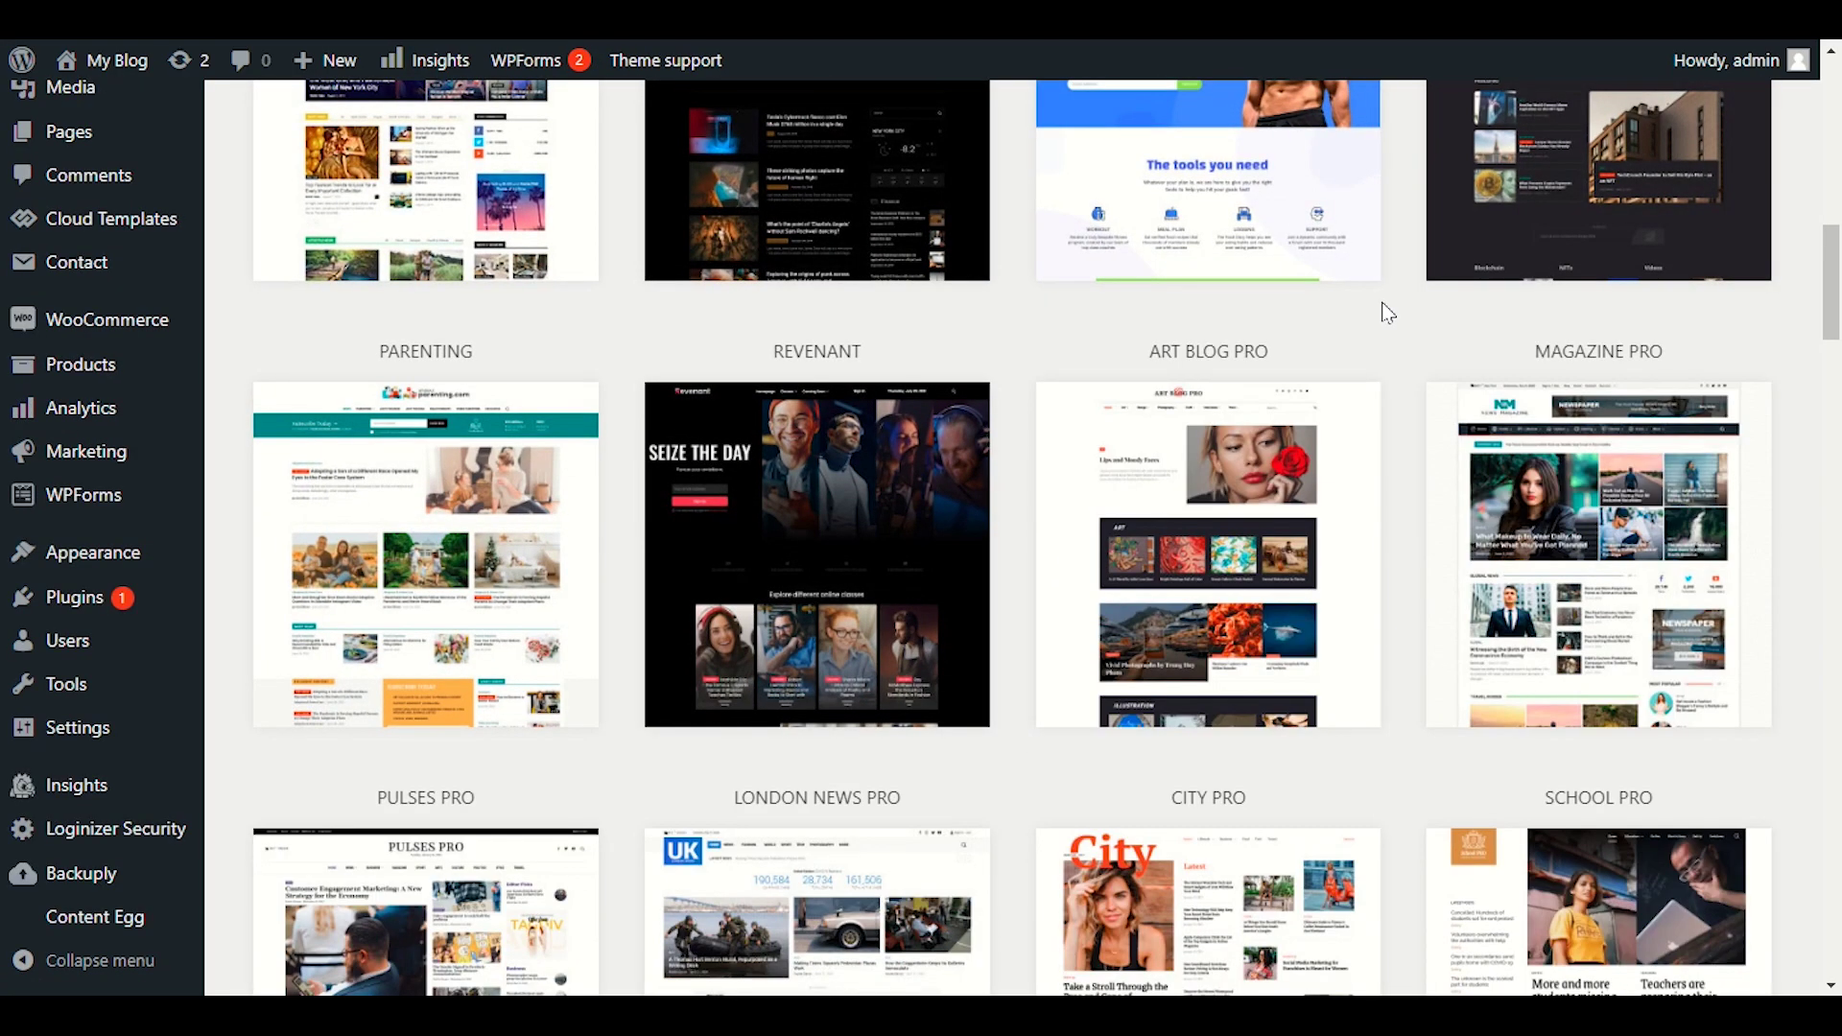
pyautogui.scroll(5, 1385, 308)
pyautogui.click(379, 314)
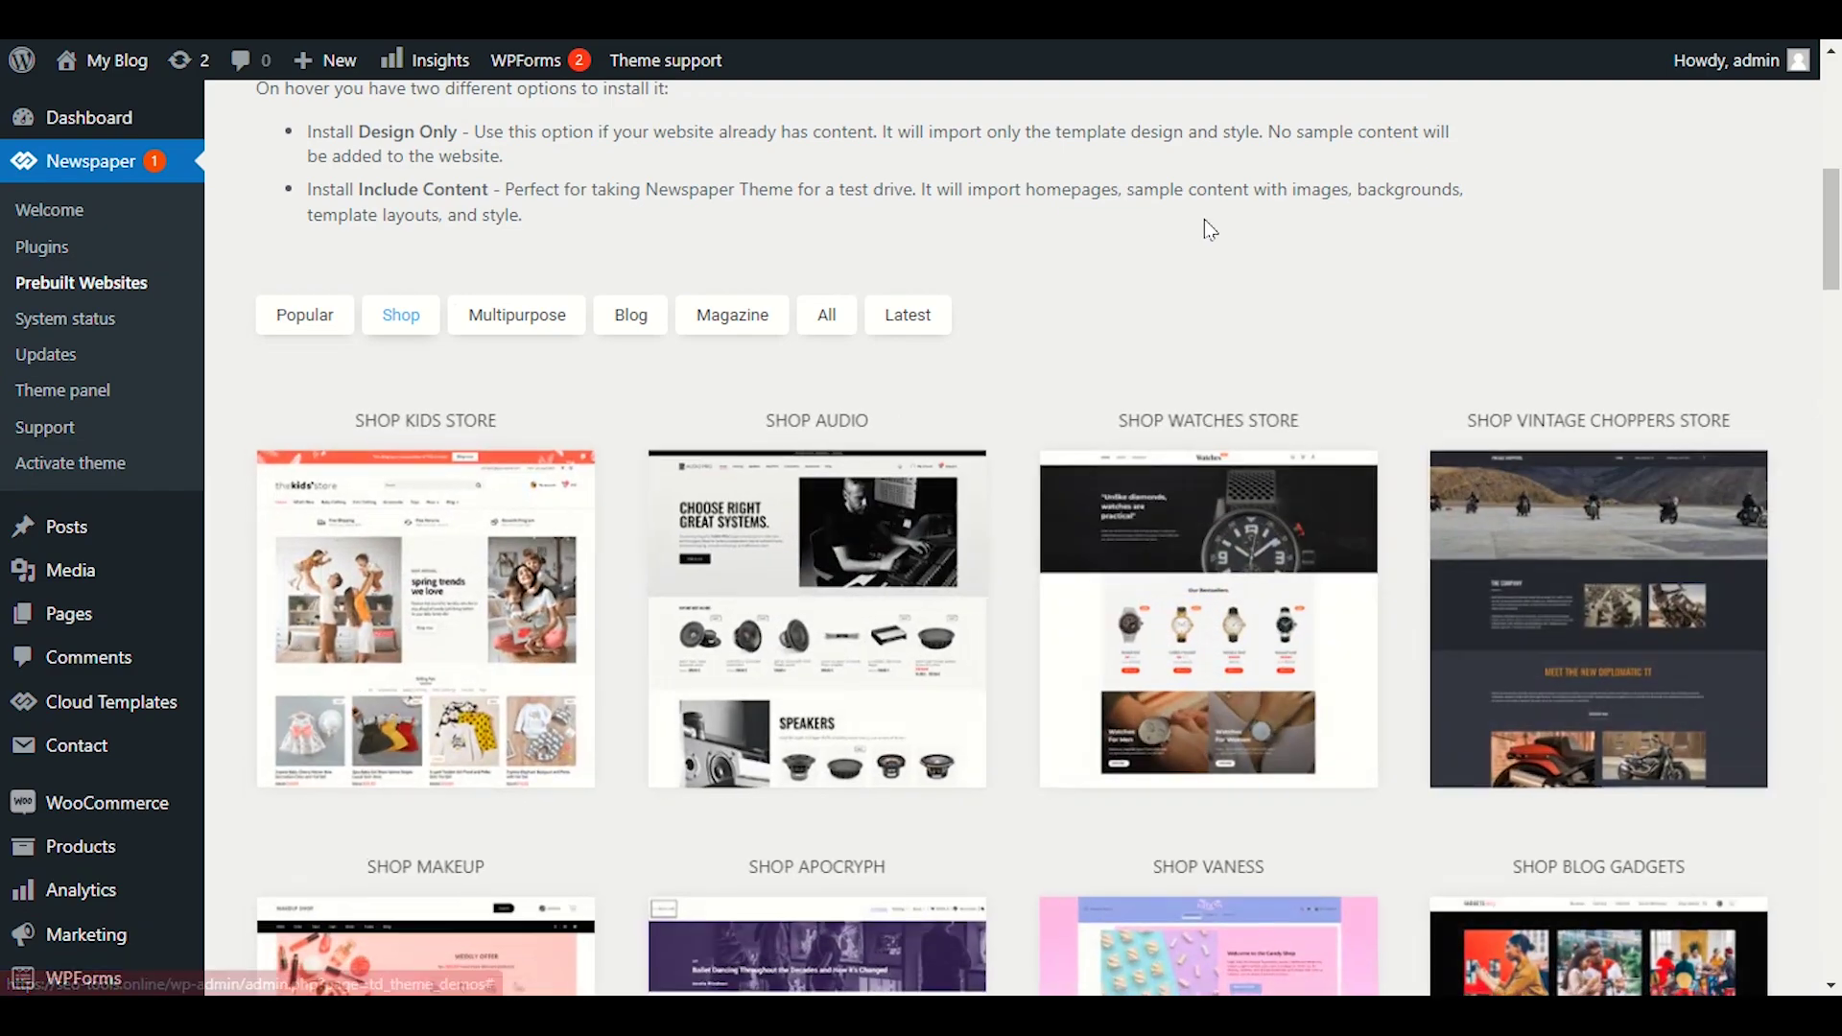
pyautogui.scroll(-4, 1205, 218)
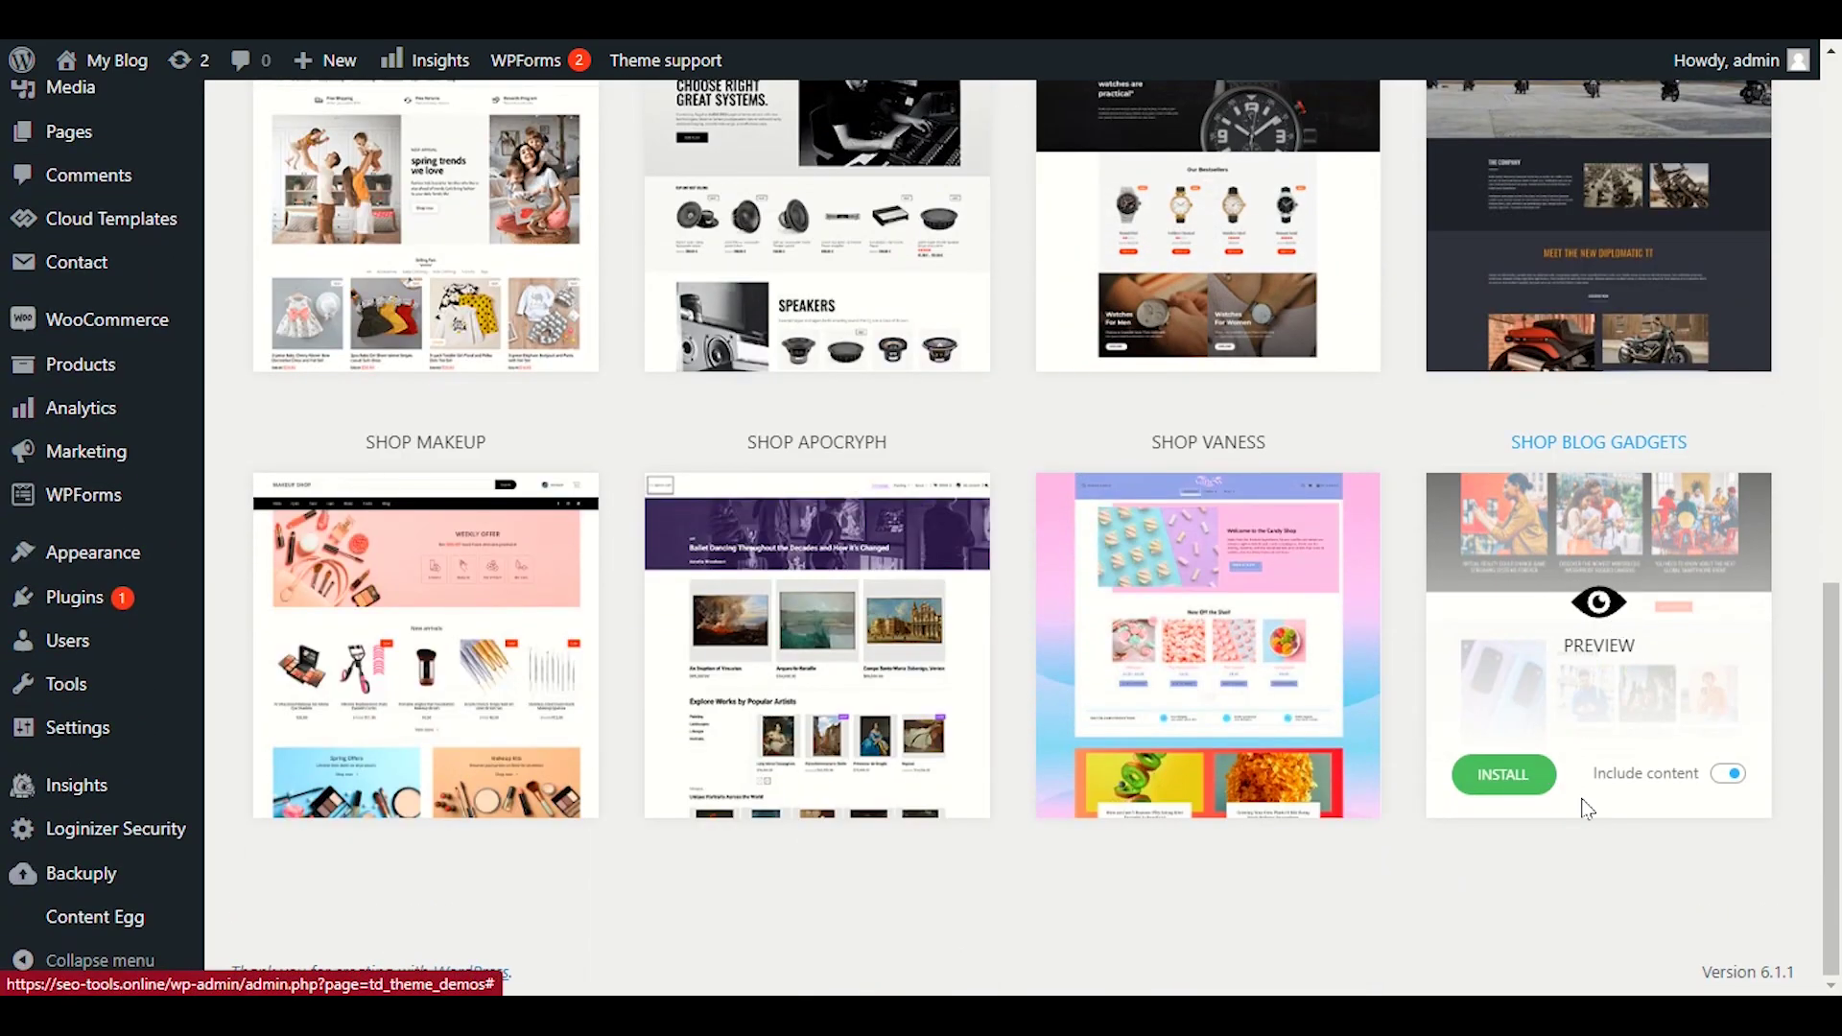
pyautogui.click(1526, 775)
pyautogui.click(880, 790)
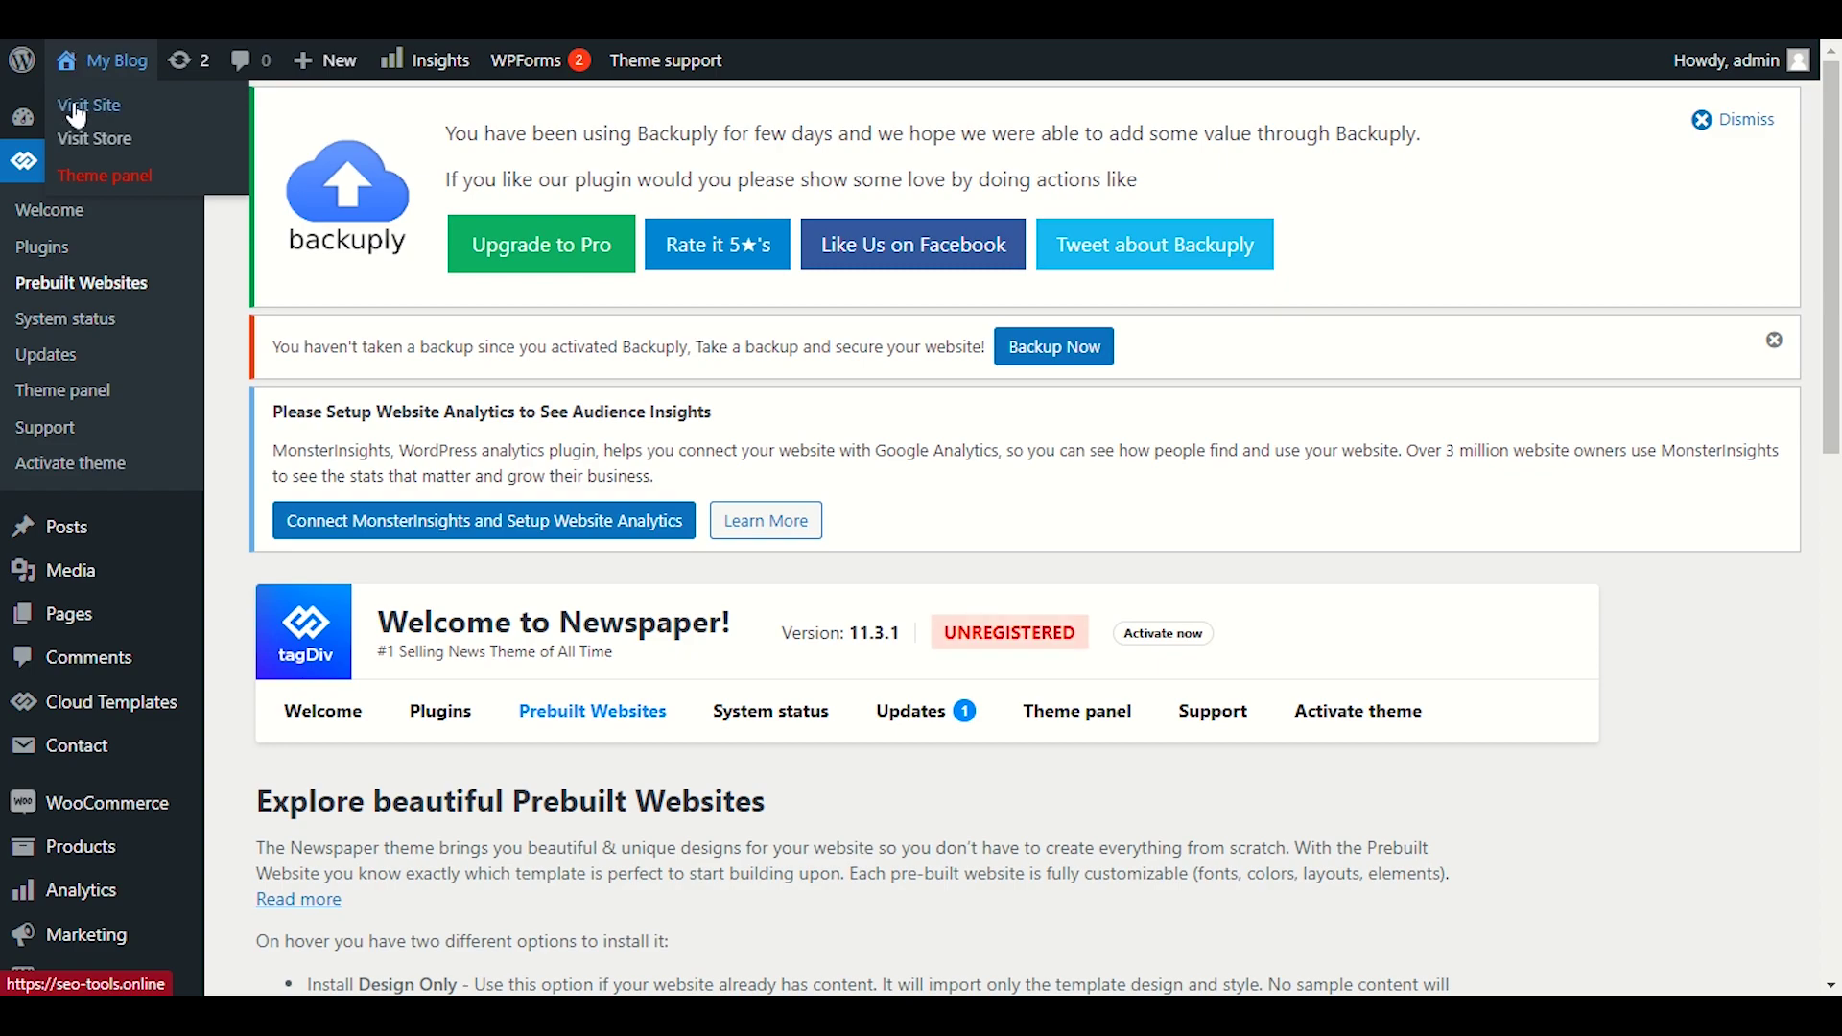
# - Open the live site in a separate tab and check the homepage's header, featured articles and Smartphones section
pyautogui.rightClick(69, 102)
pyautogui.click(154, 125)
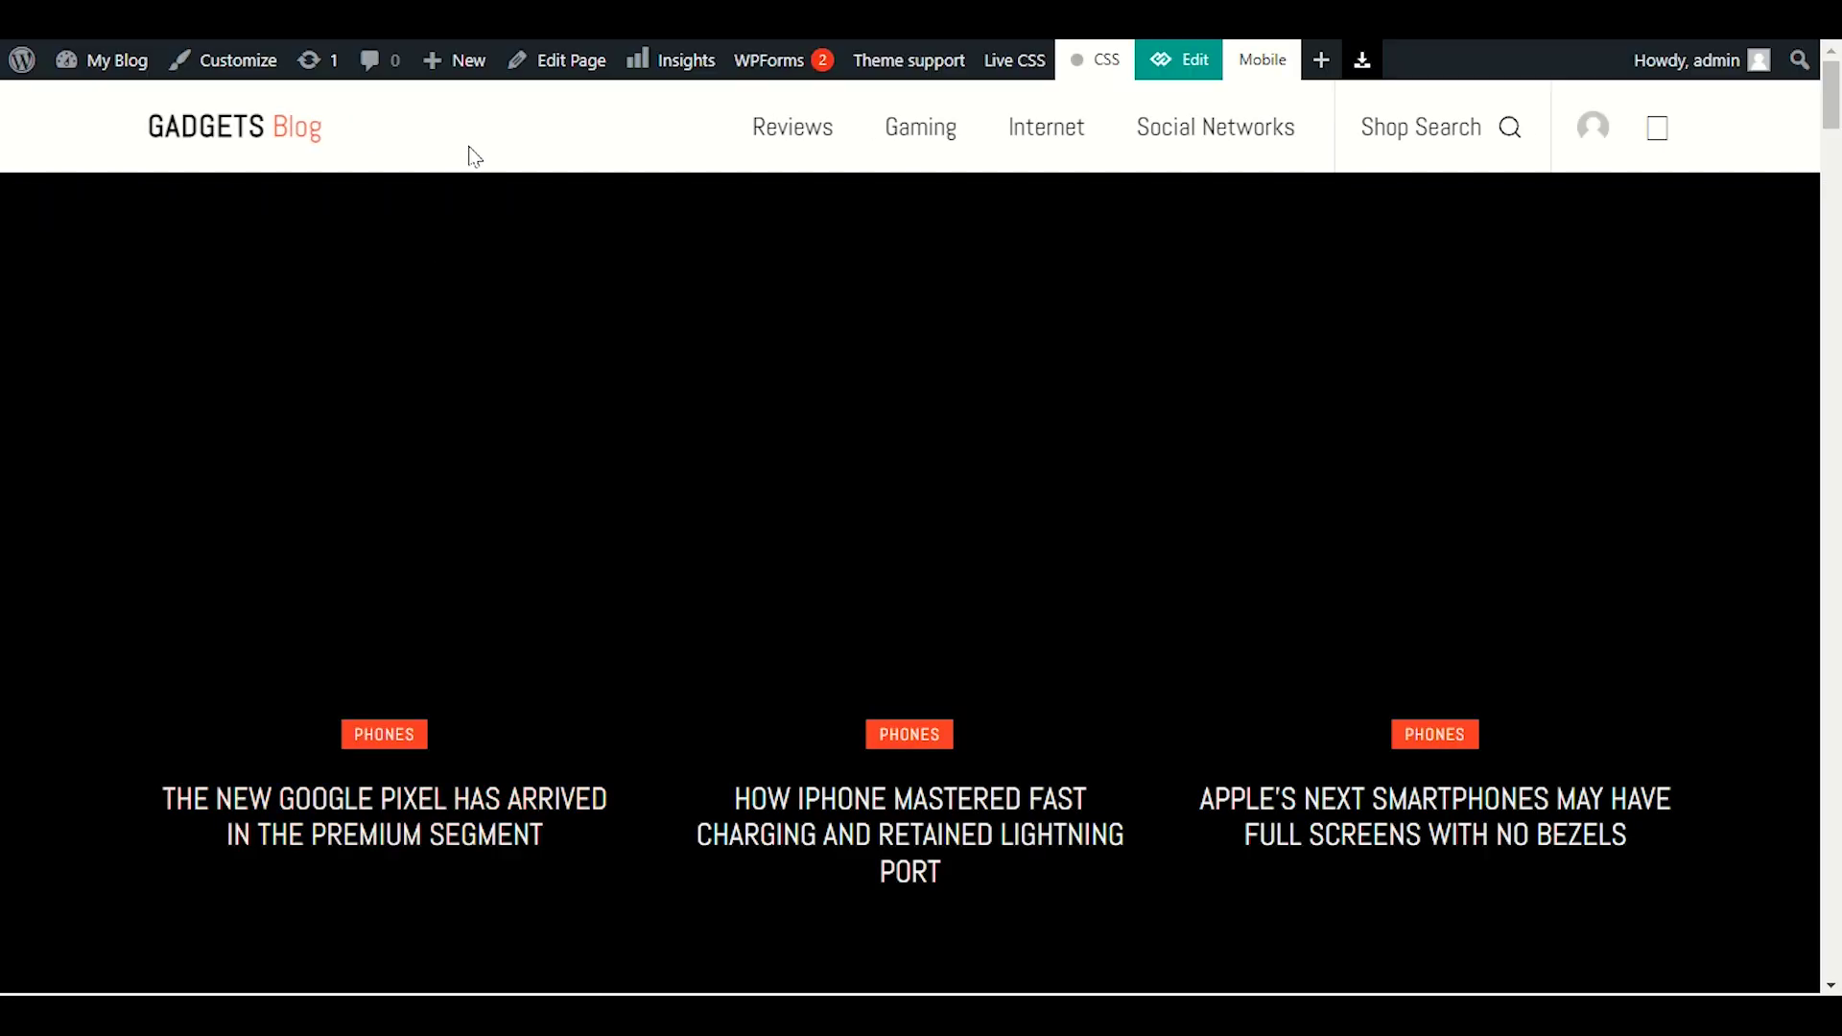
pyautogui.scroll(-4, 472, 184)
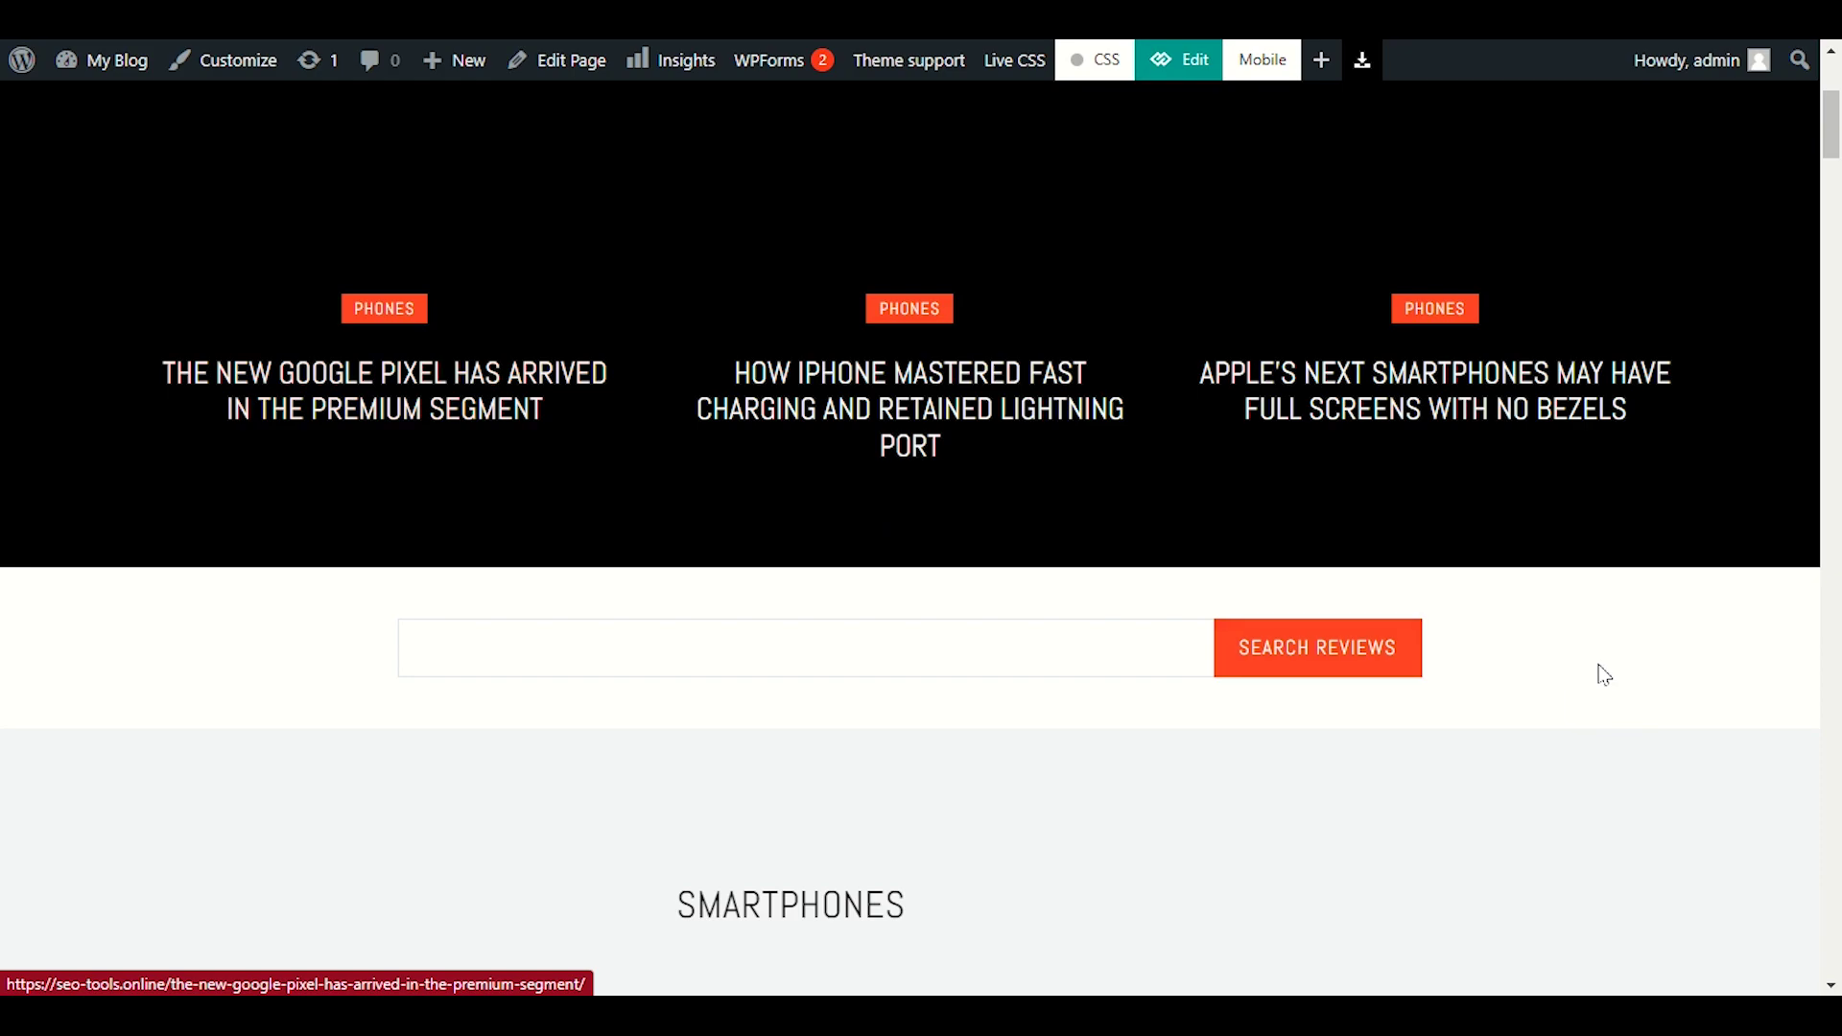
pyautogui.scroll(-4, 1626, 662)
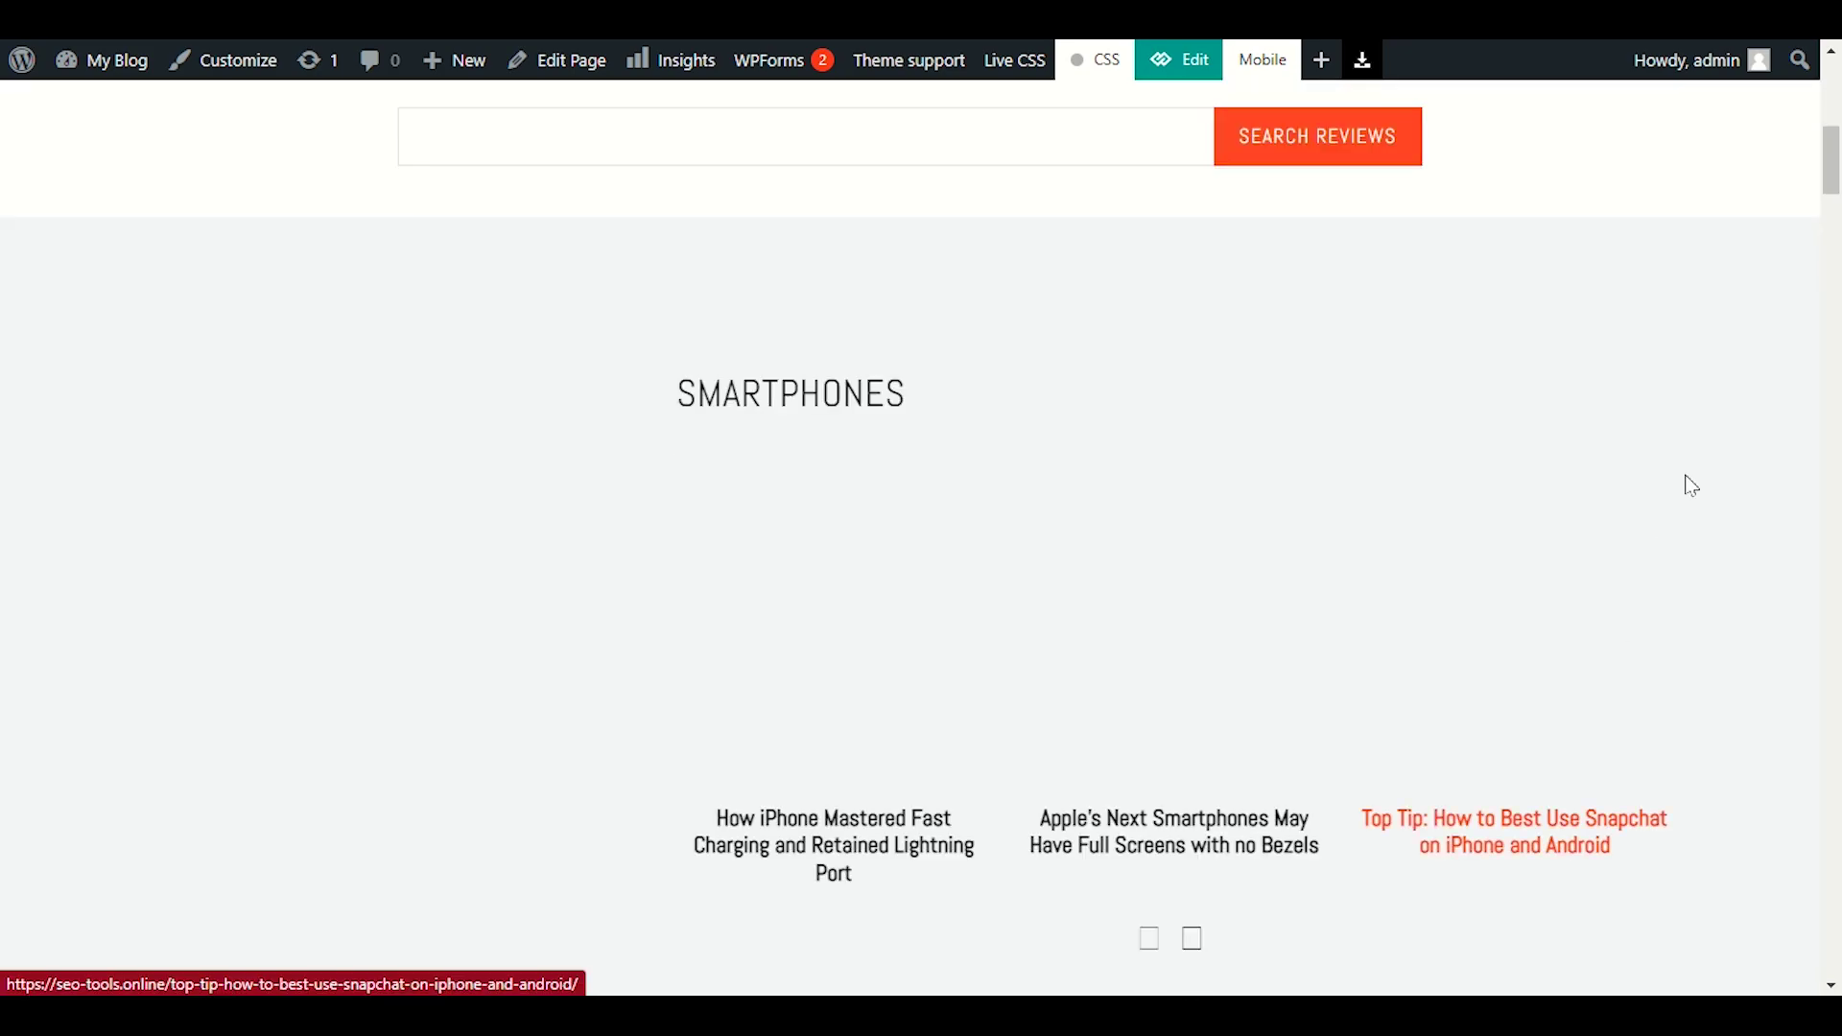
pyautogui.scroll(1, 1688, 484)
pyautogui.scroll(3, 1688, 485)
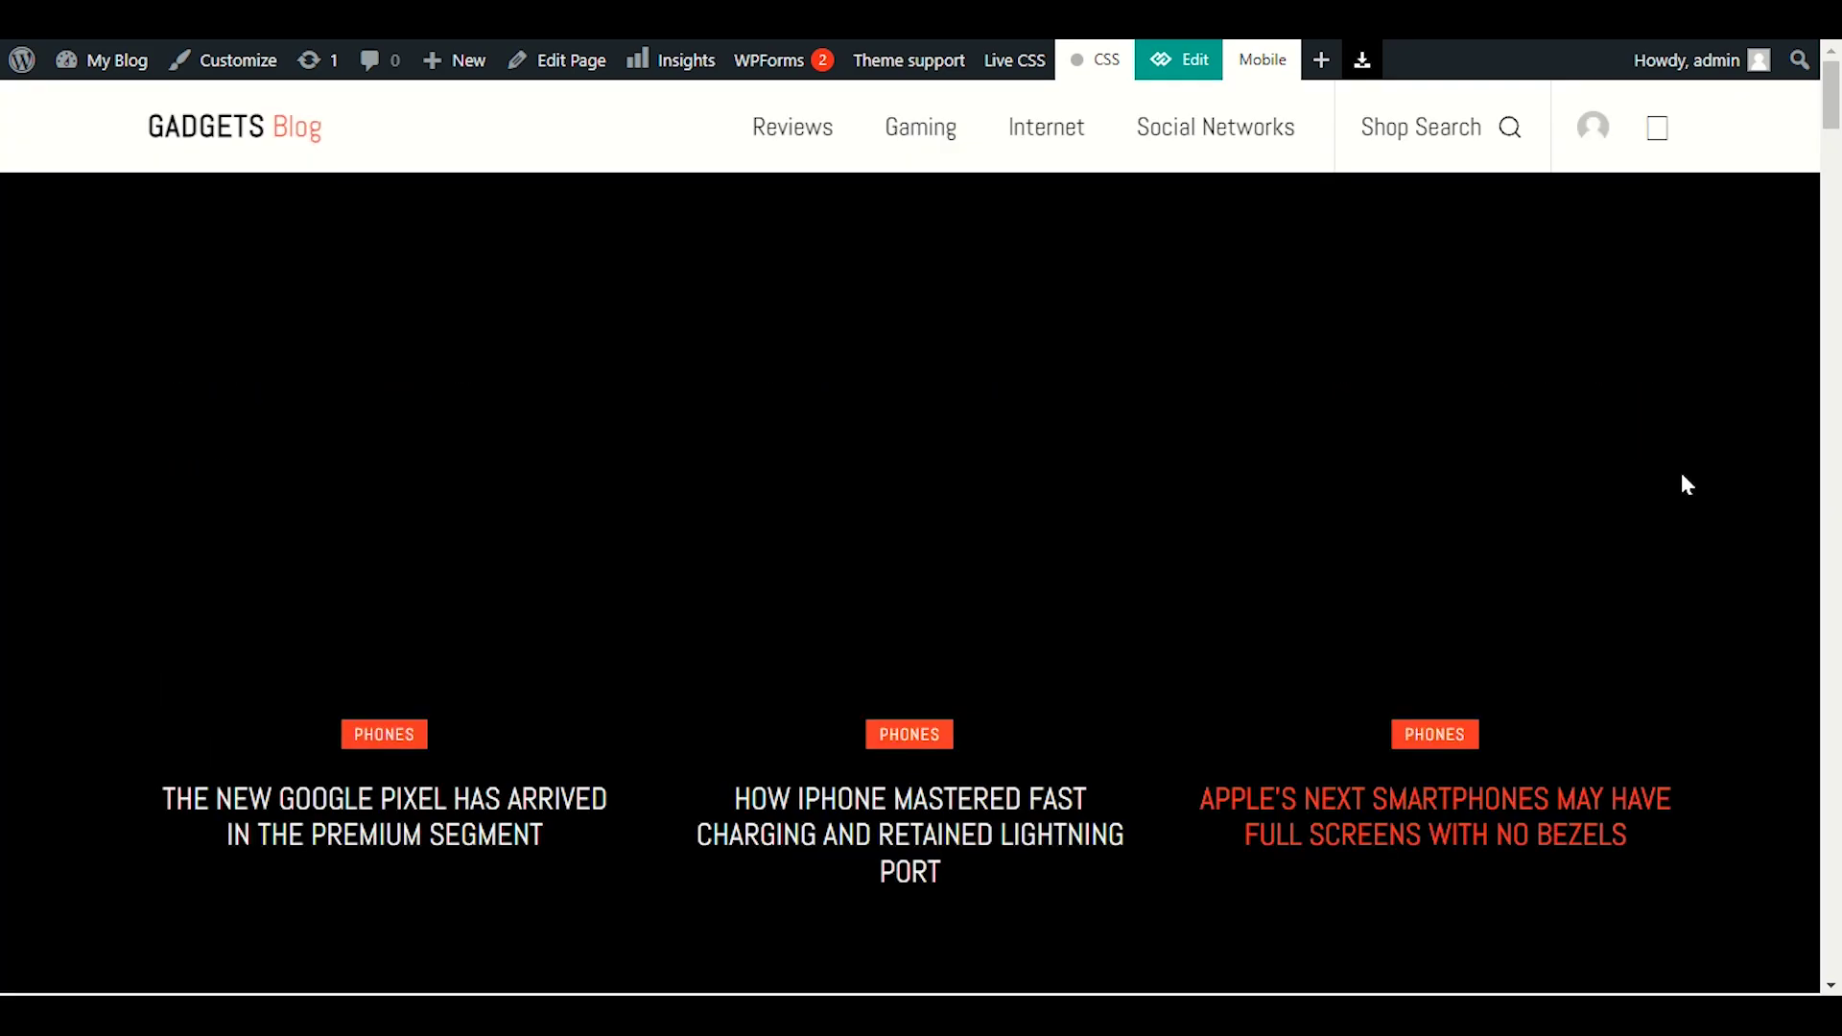
pyautogui.scroll(-5, 1682, 485)
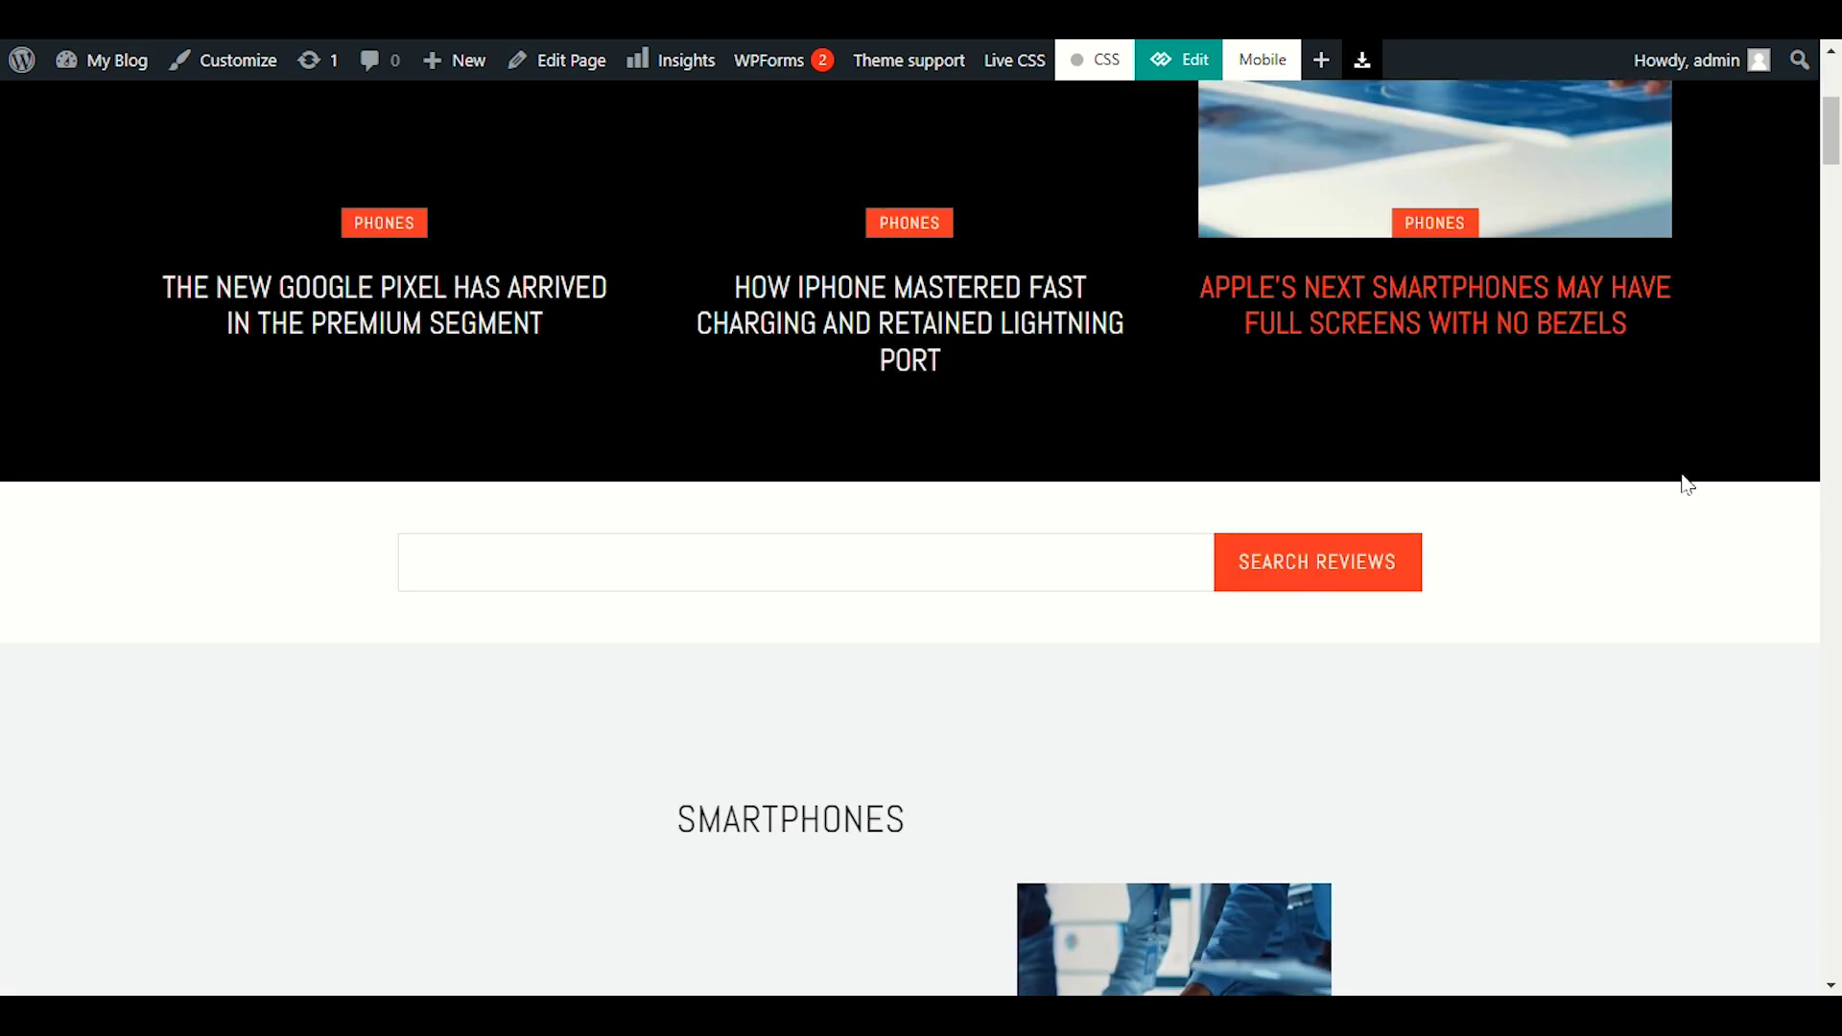
pyautogui.scroll(5, 1665, 608)
# - Examine the remaining homepage sections of the live site, from Wearables and From the Shop down to Latest Articles
pyautogui.scroll(-15, 1665, 602)
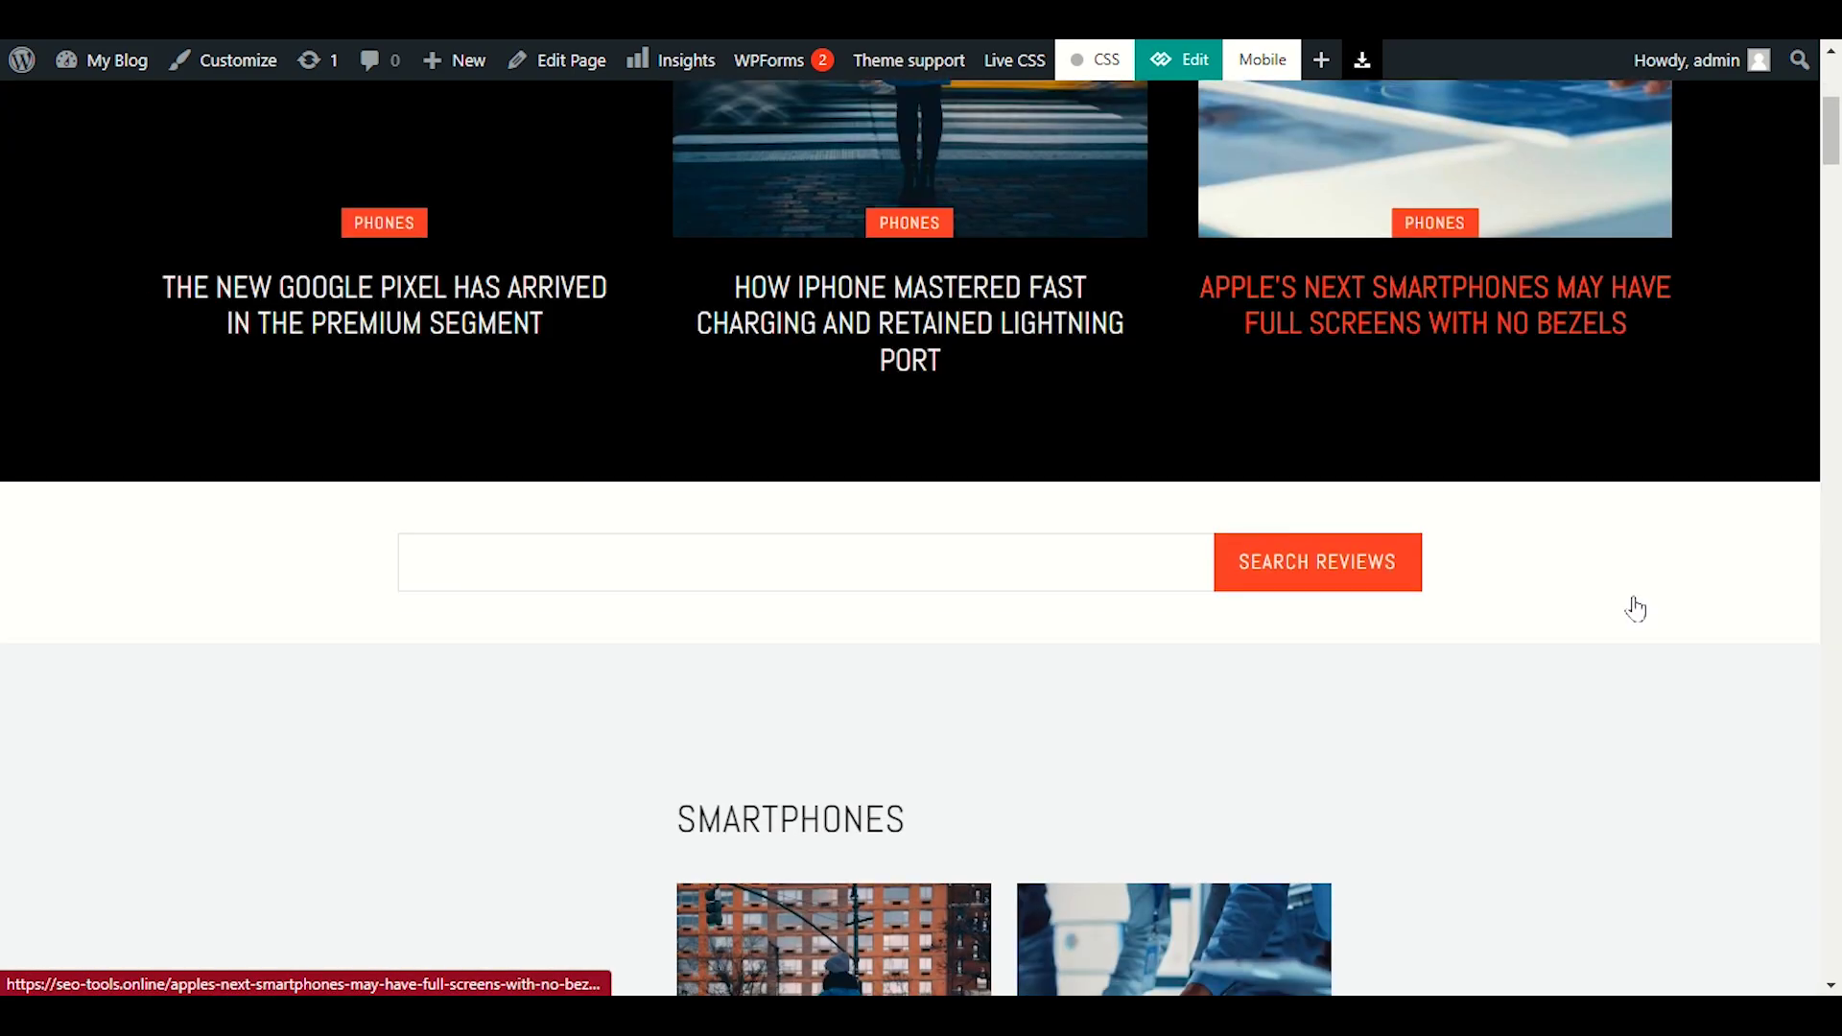
pyautogui.scroll(-18, 1636, 616)
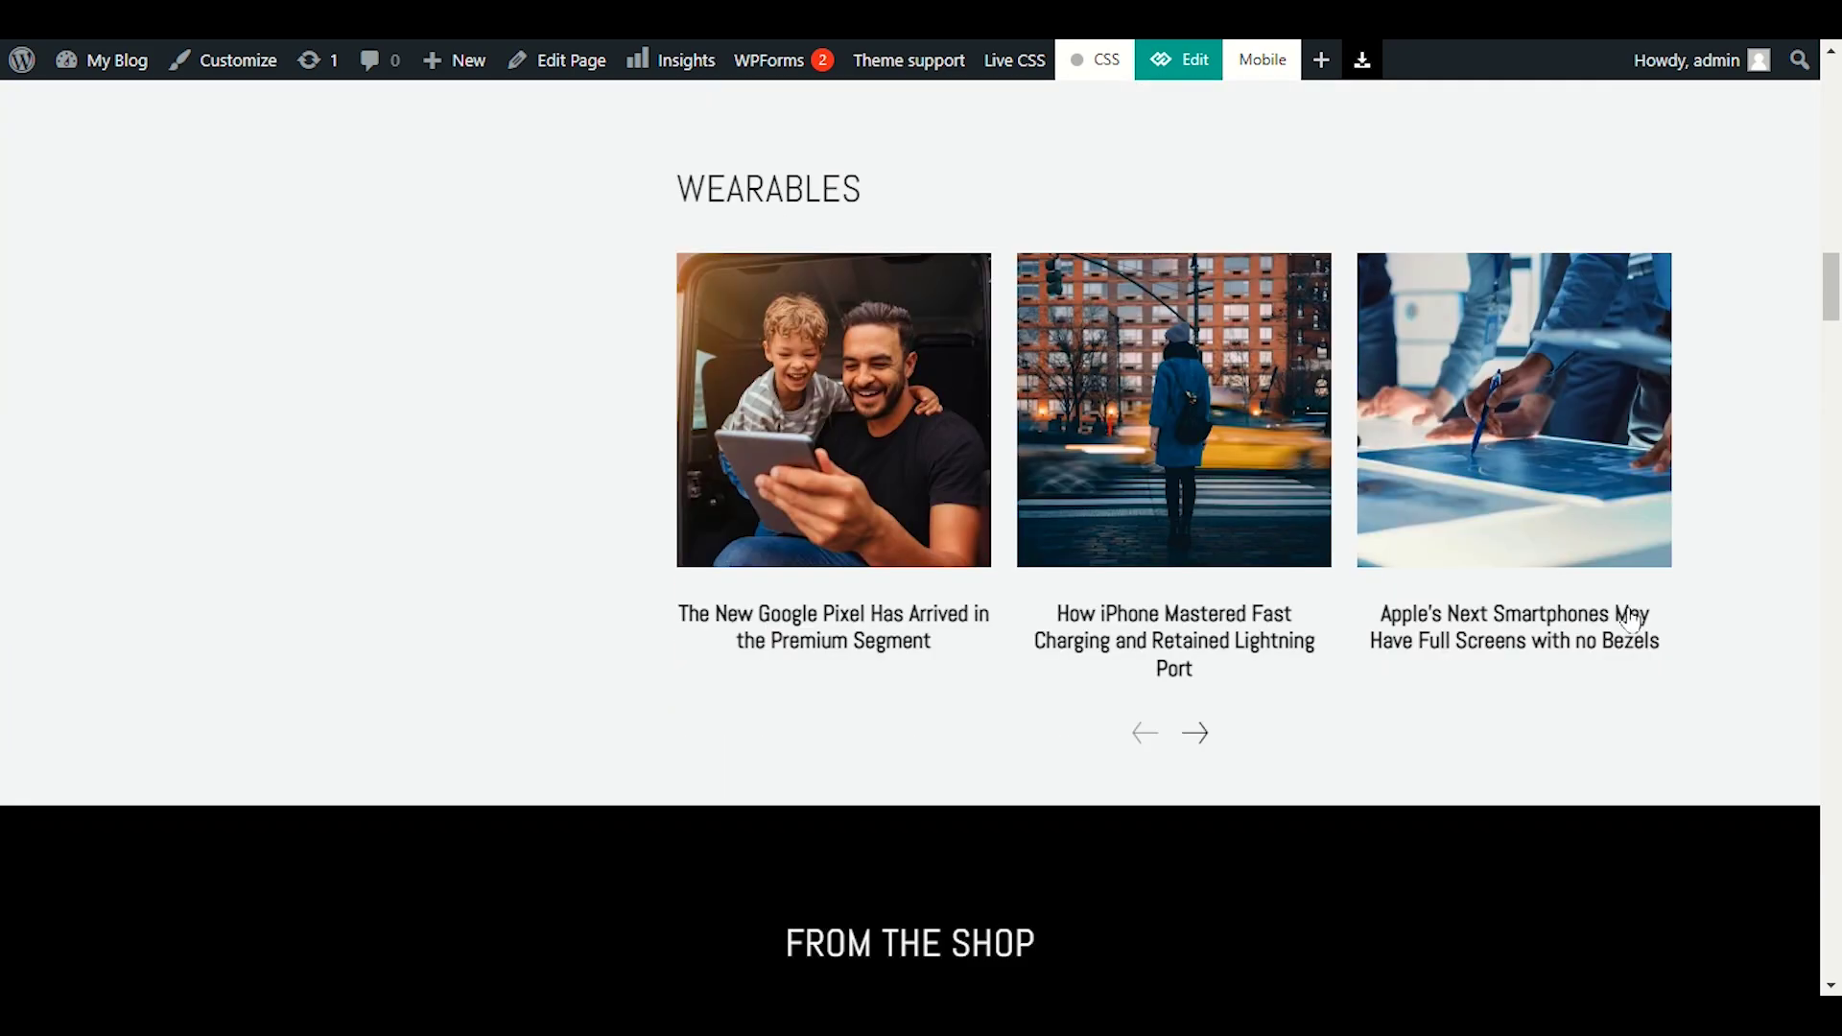
pyautogui.scroll(-10, 1629, 619)
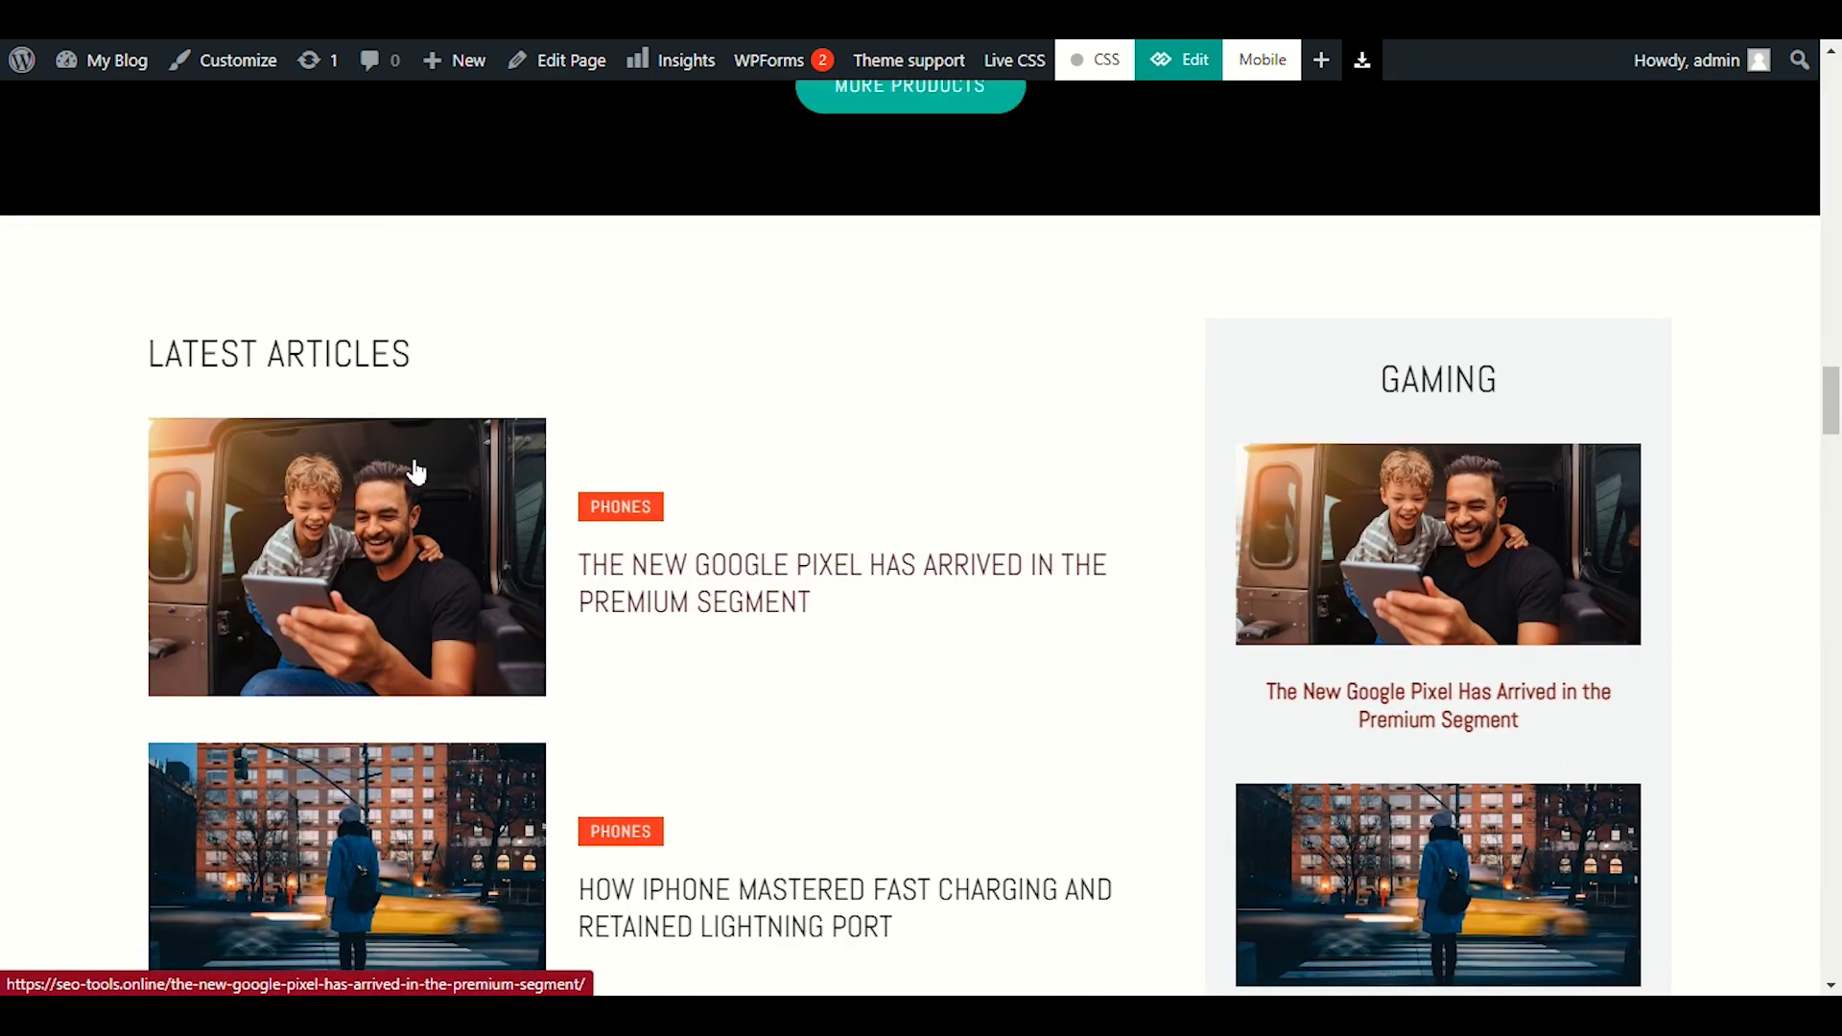
pyautogui.scroll(-10, 595, 514)
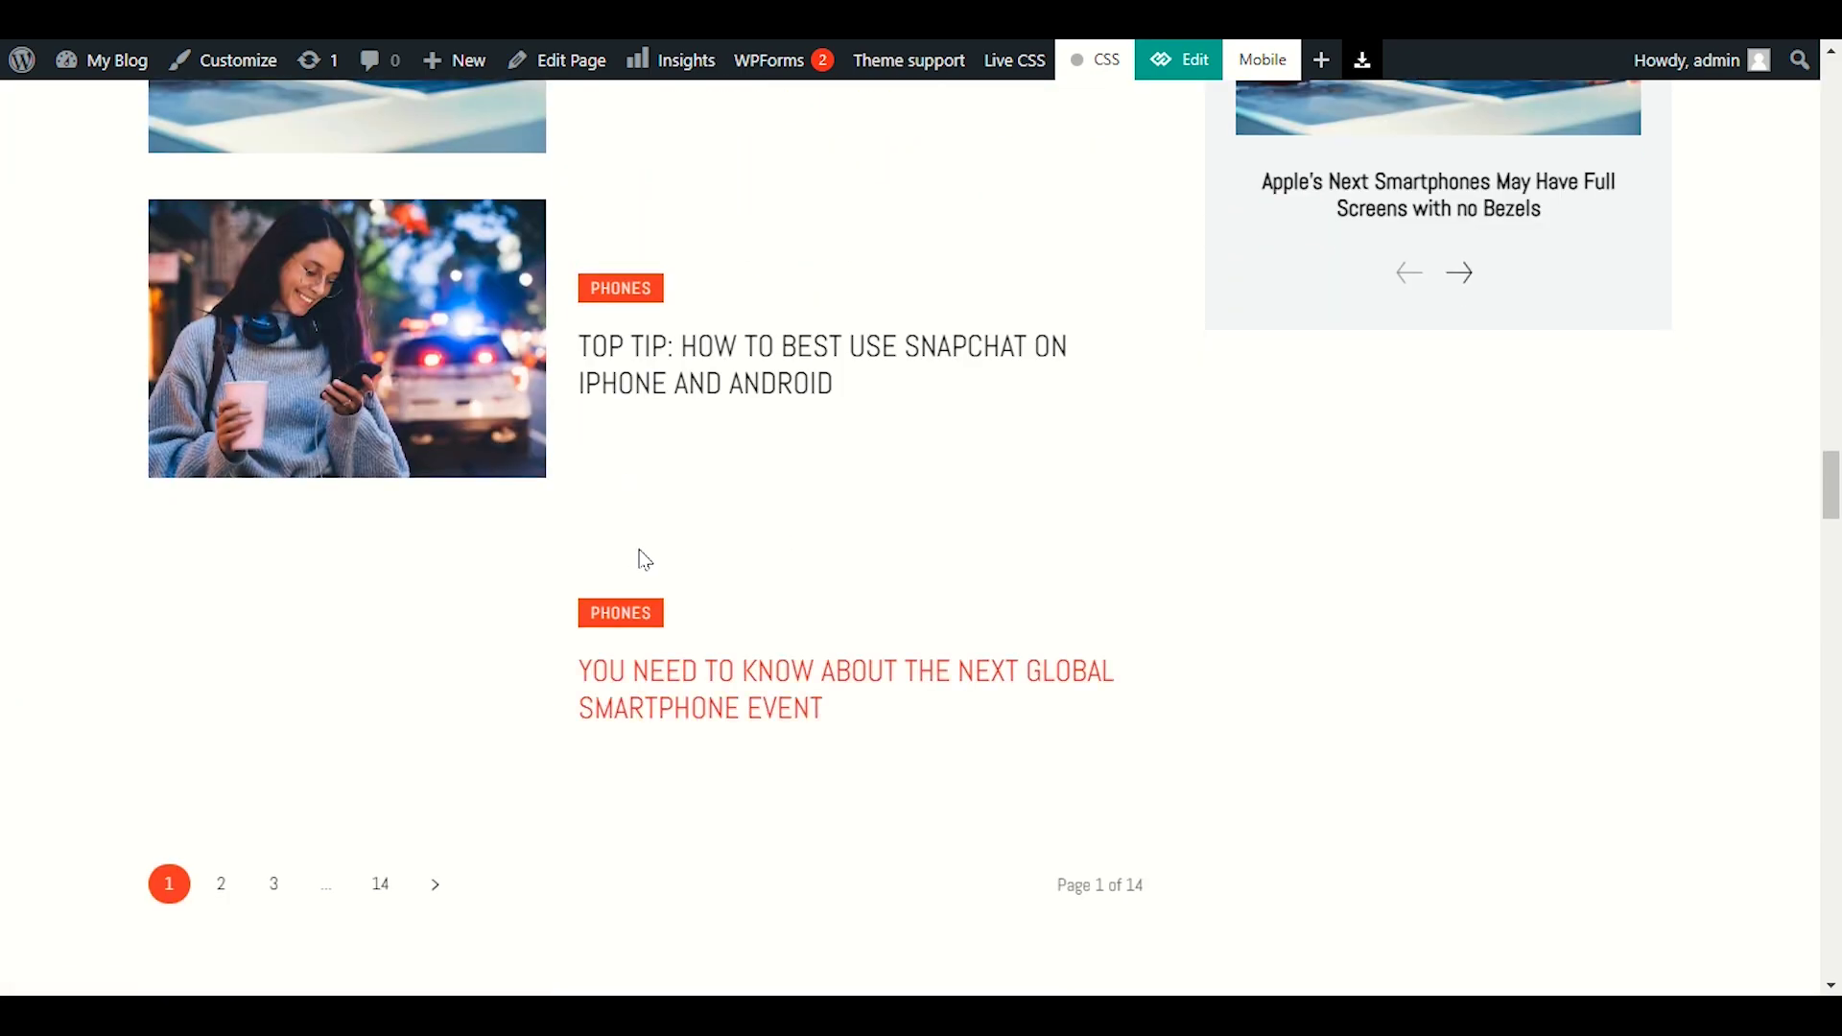
pyautogui.scroll(11, 642, 555)
pyautogui.scroll(20, 643, 557)
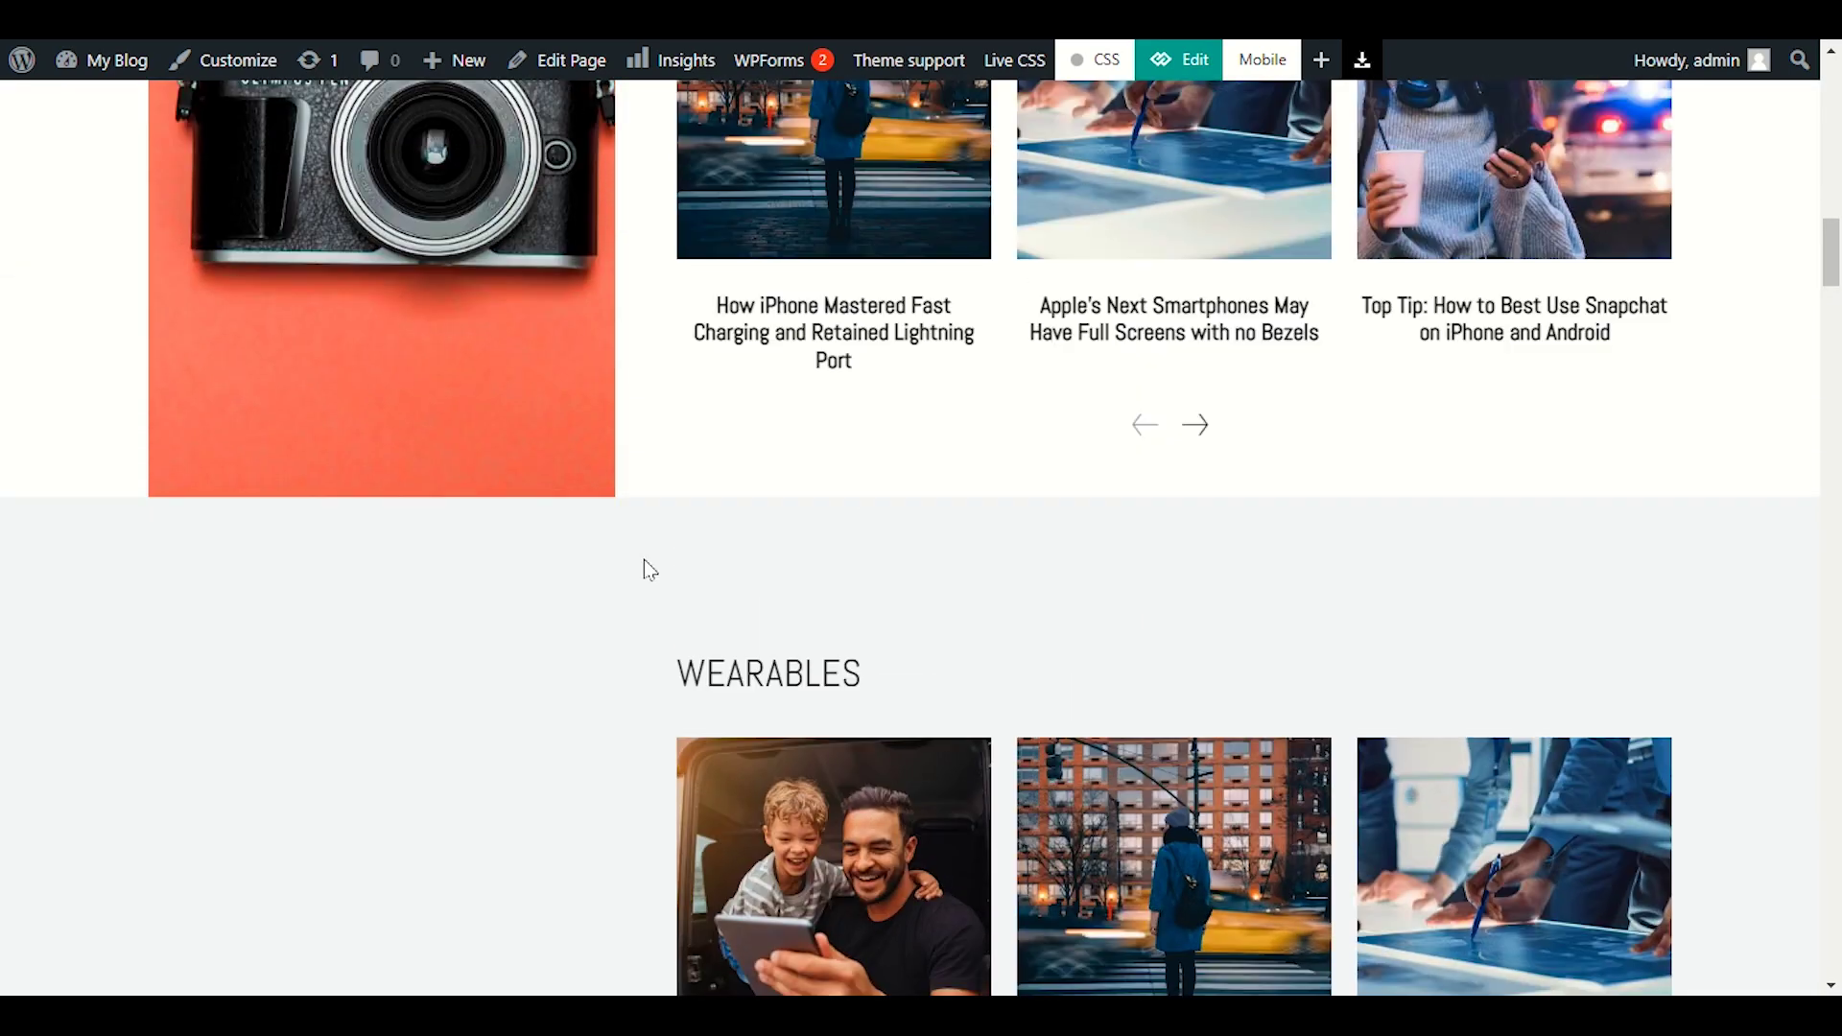
pyautogui.scroll(-12, 641, 556)
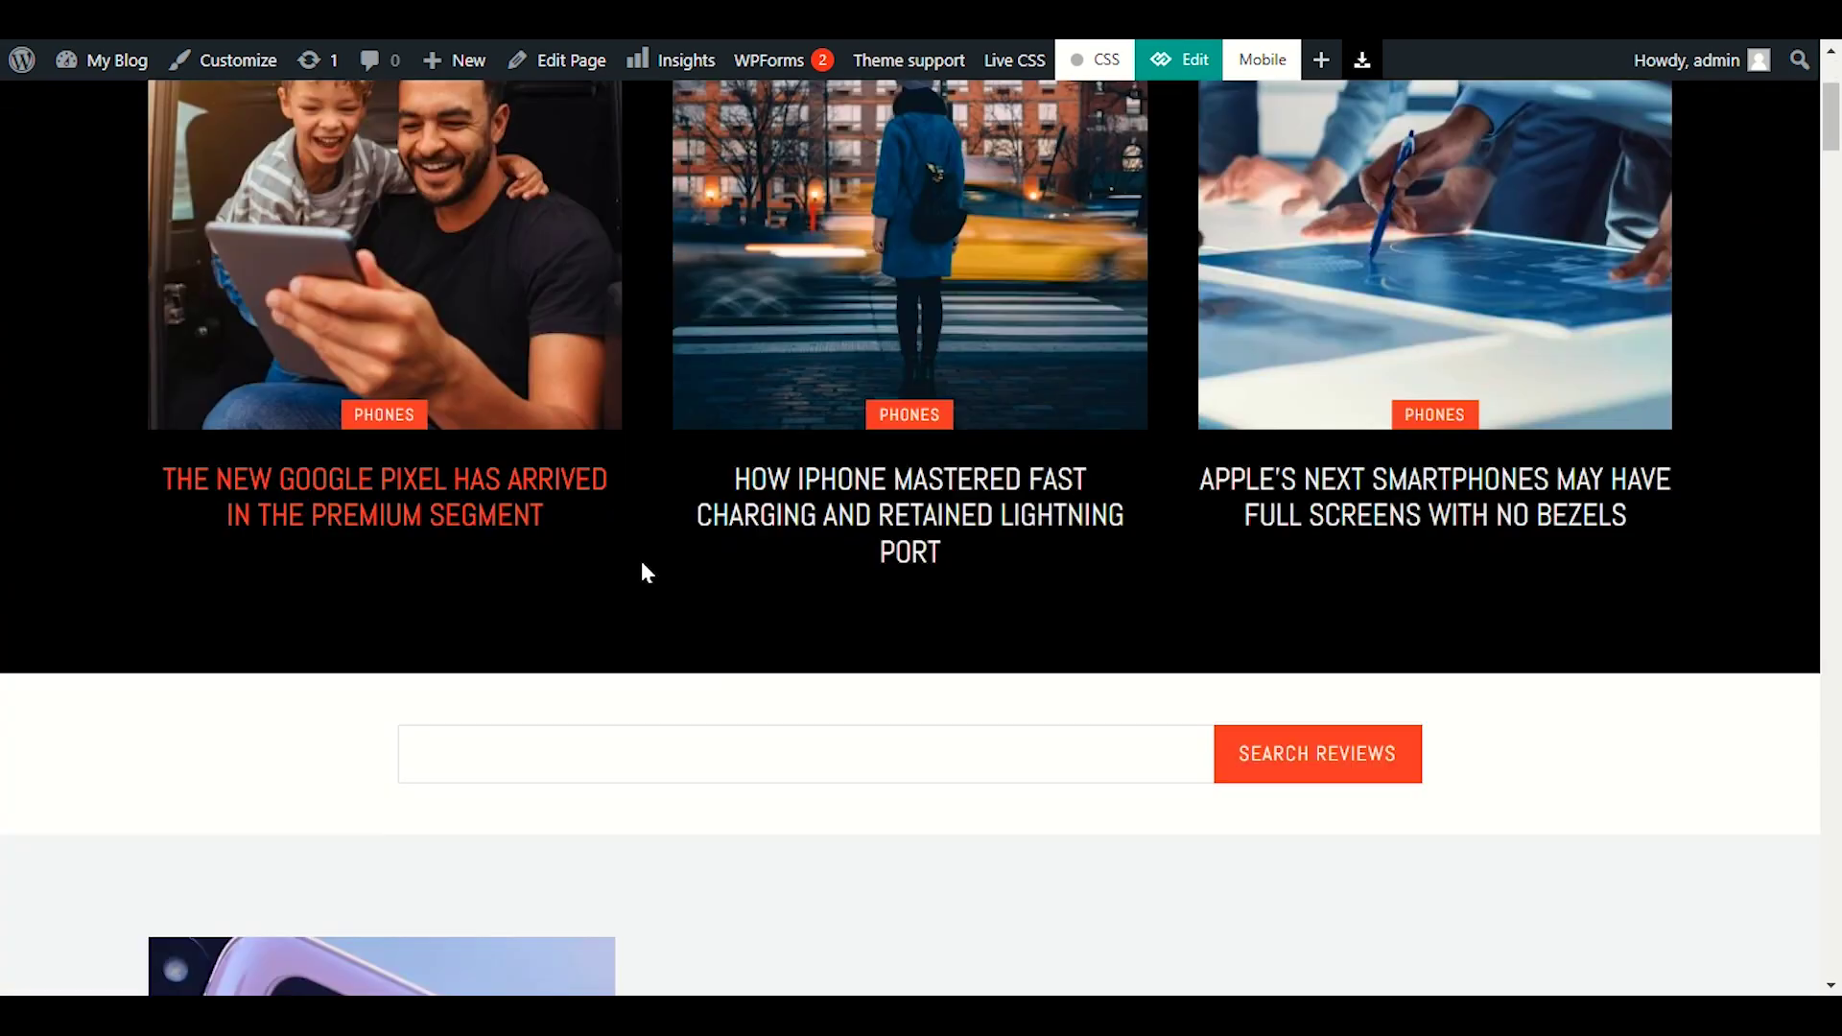
pyautogui.scroll(12, 648, 566)
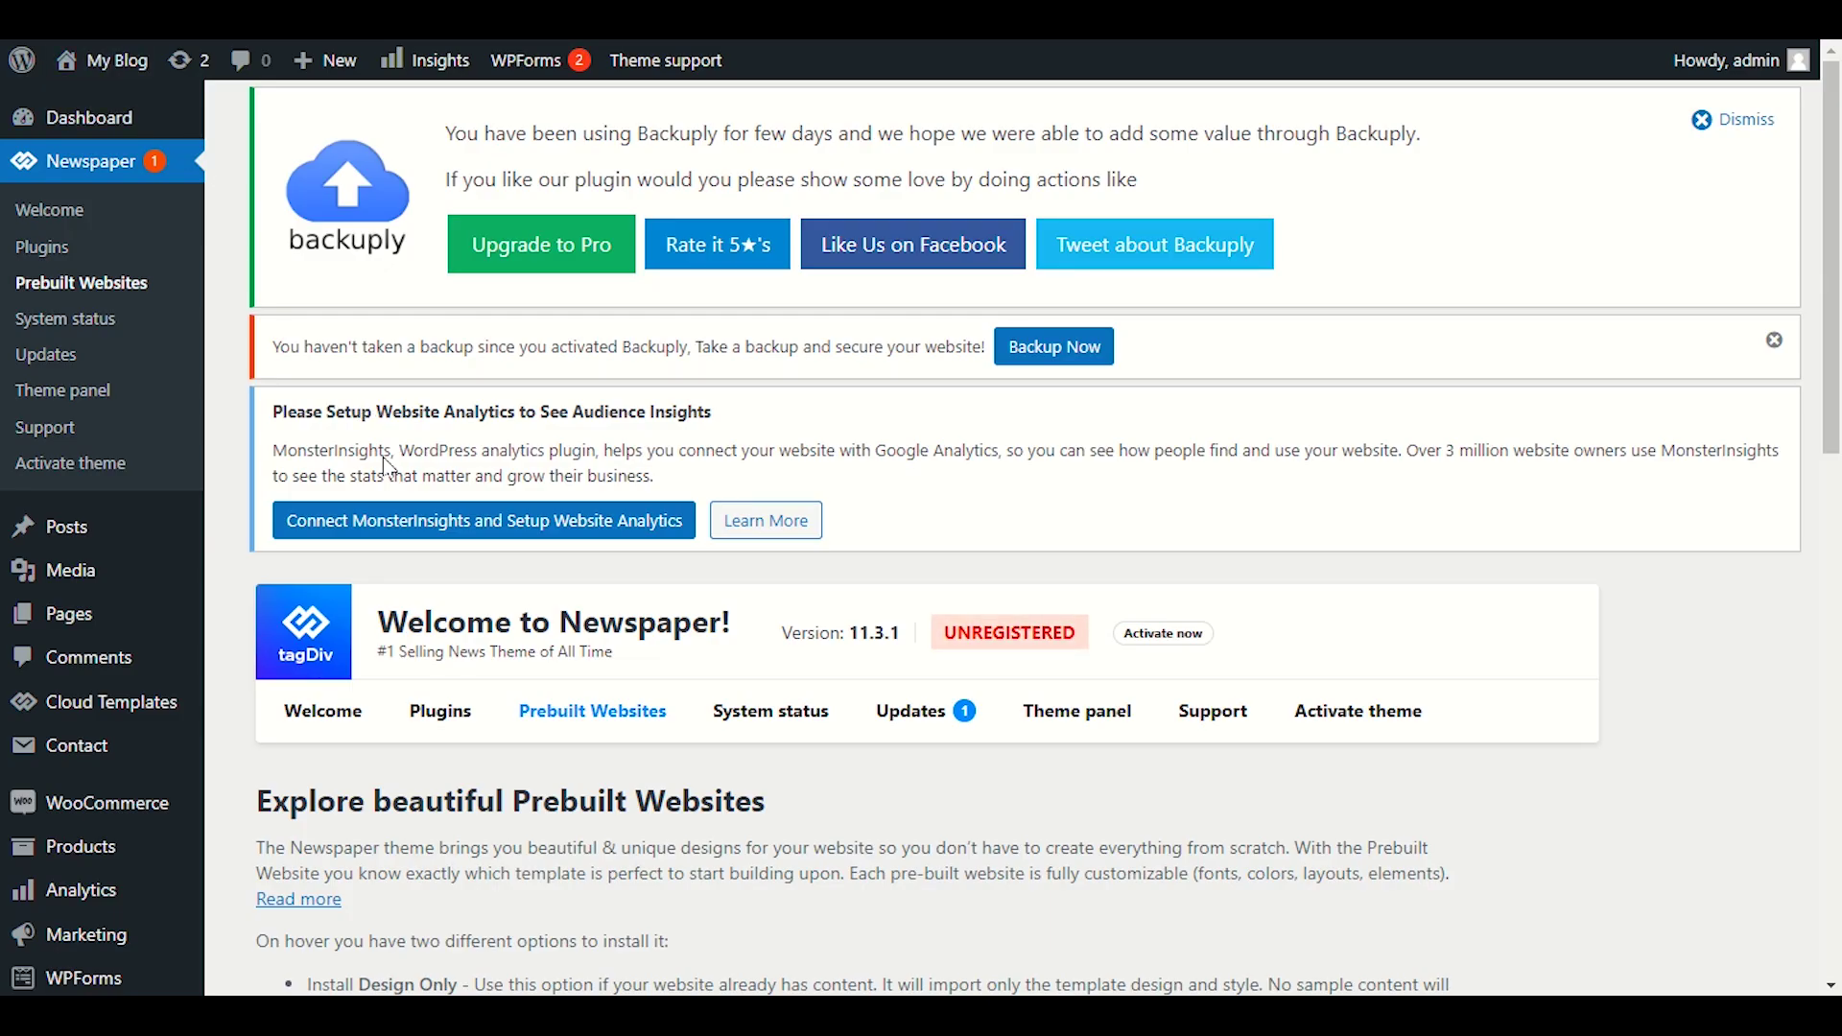
# - Return to the WordPress admin and open the WooCommerce home page
pyautogui.moveTo(65, 751)
pyautogui.moveTo(105, 806)
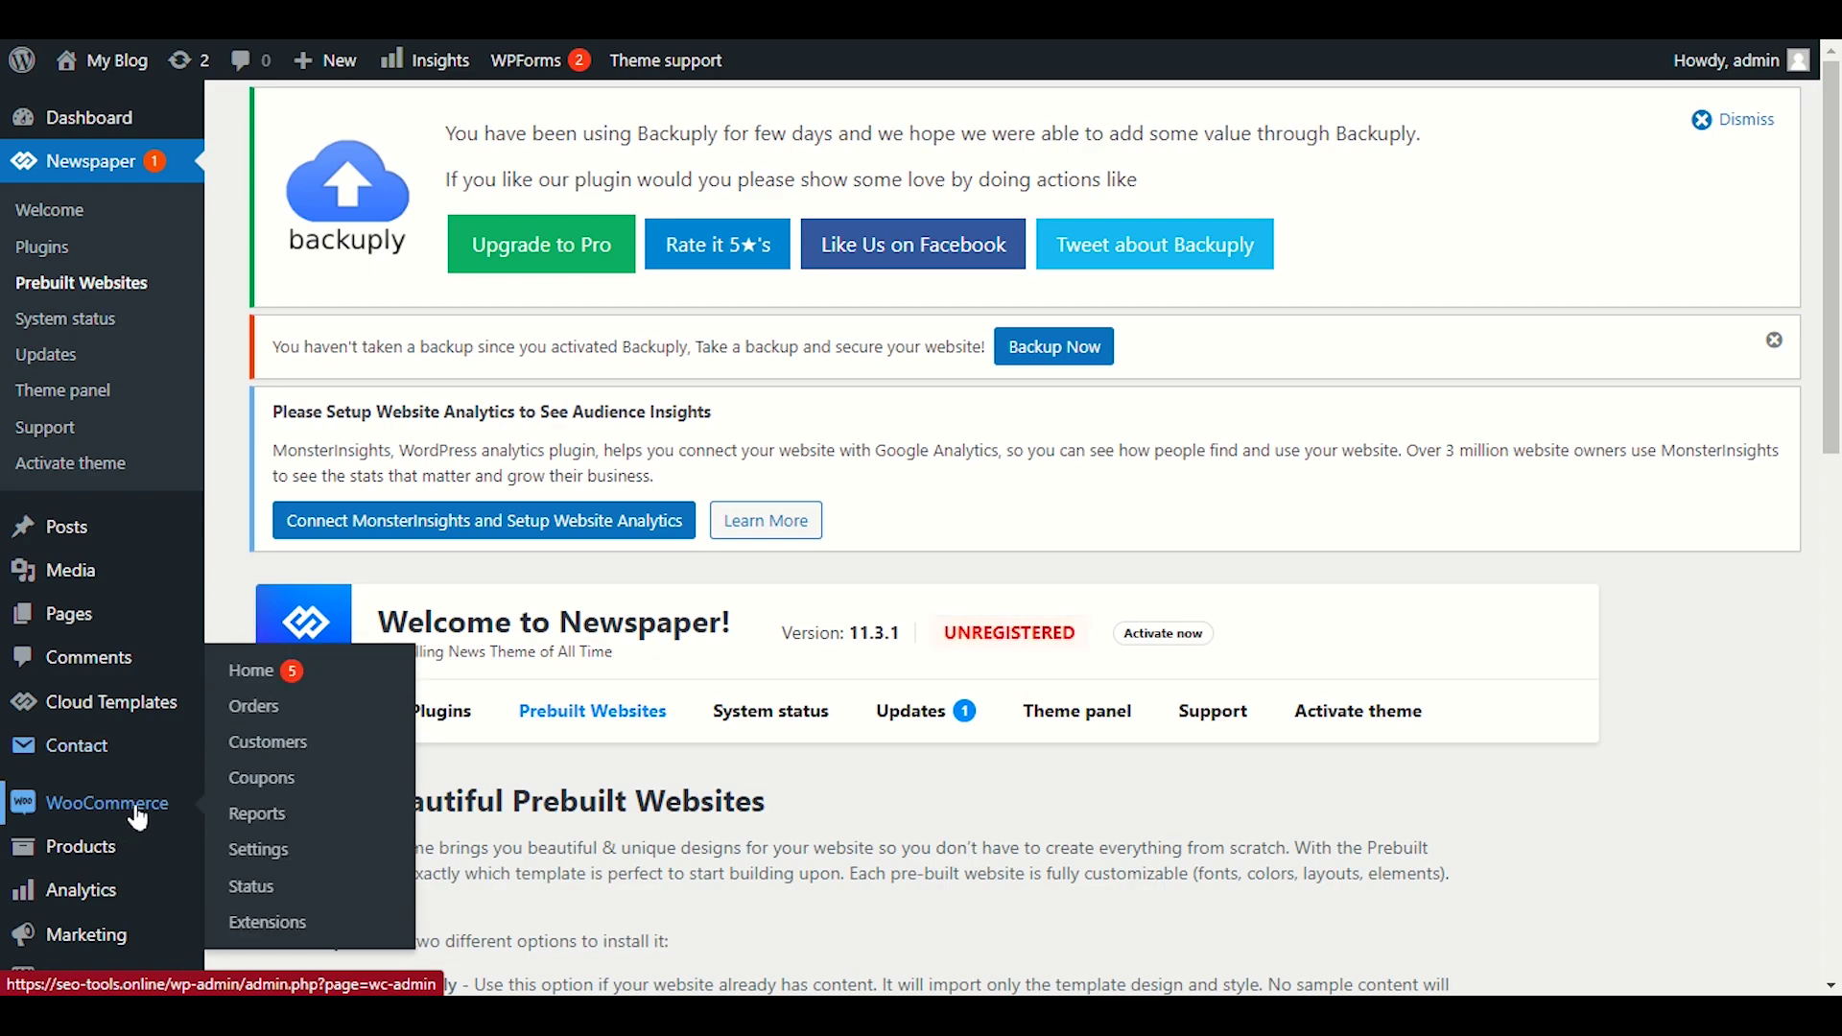
pyautogui.click(266, 676)
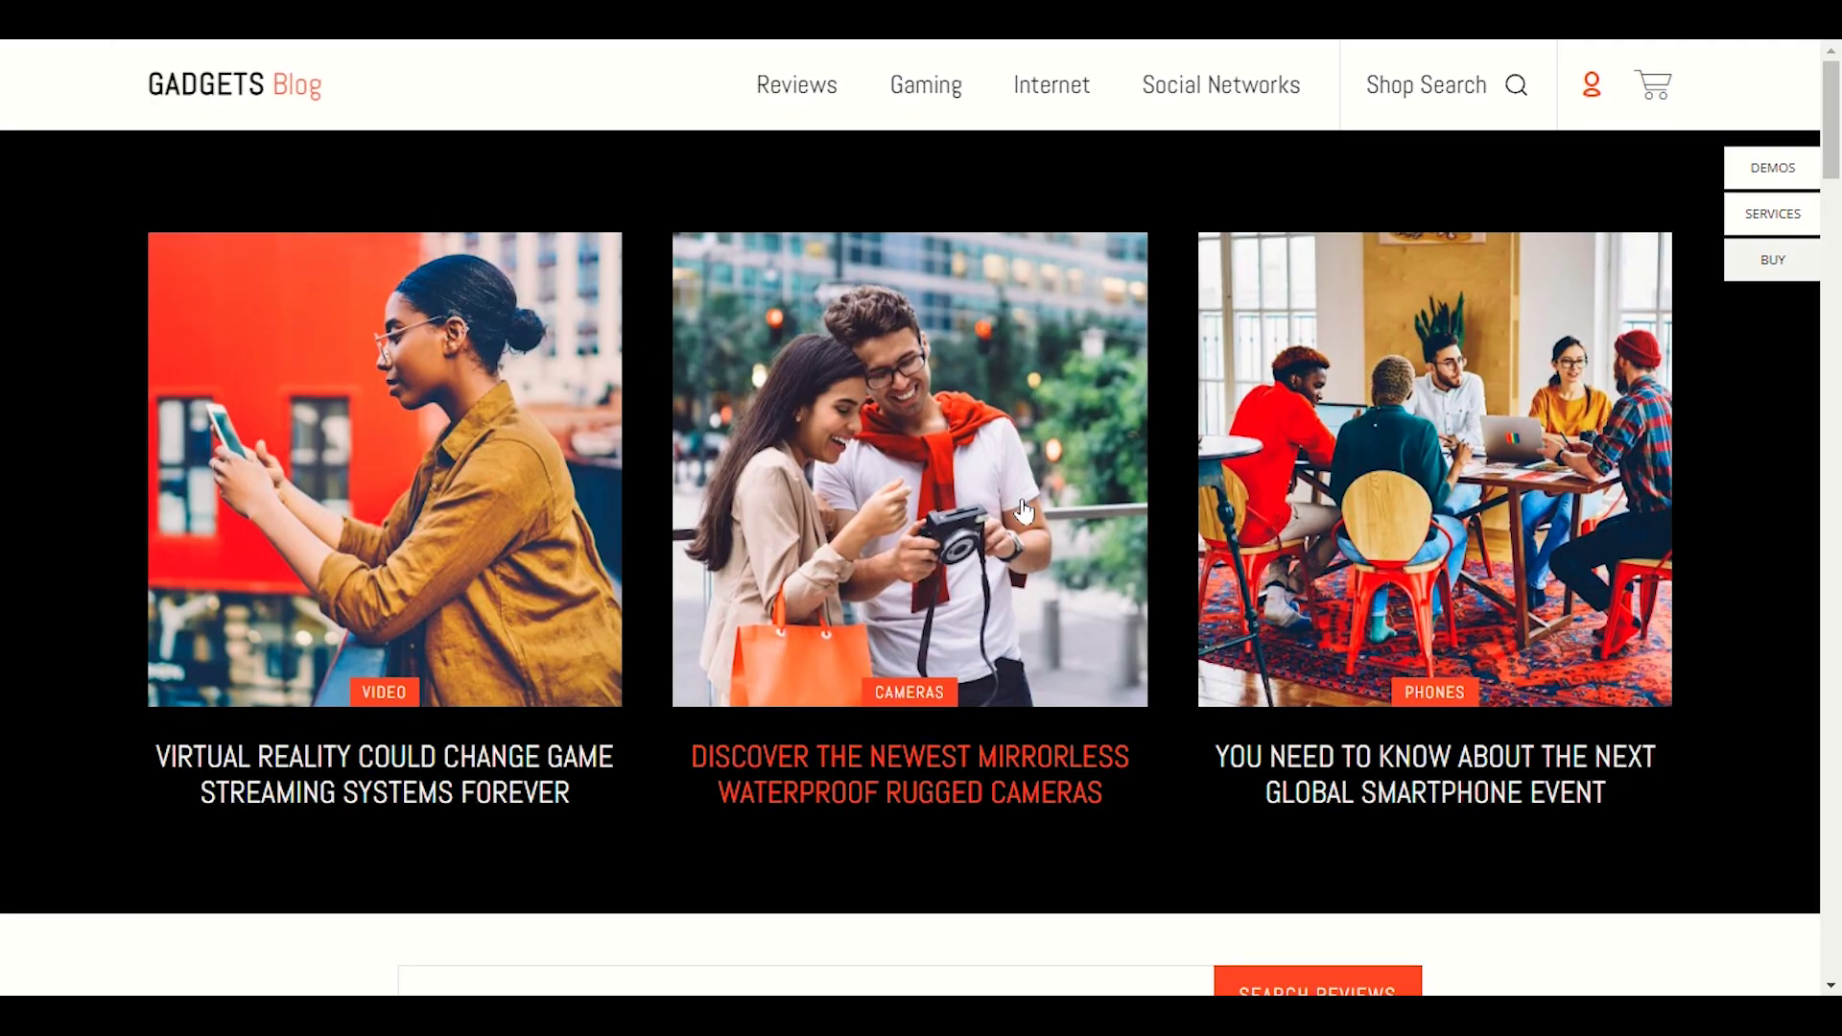
# - Examine the tagDiv preview of the Shop Blog Gadgets homepage, from its featured articles to the From the Shop products
pyautogui.scroll(-5, 1026, 523)
pyautogui.scroll(-5, 1026, 530)
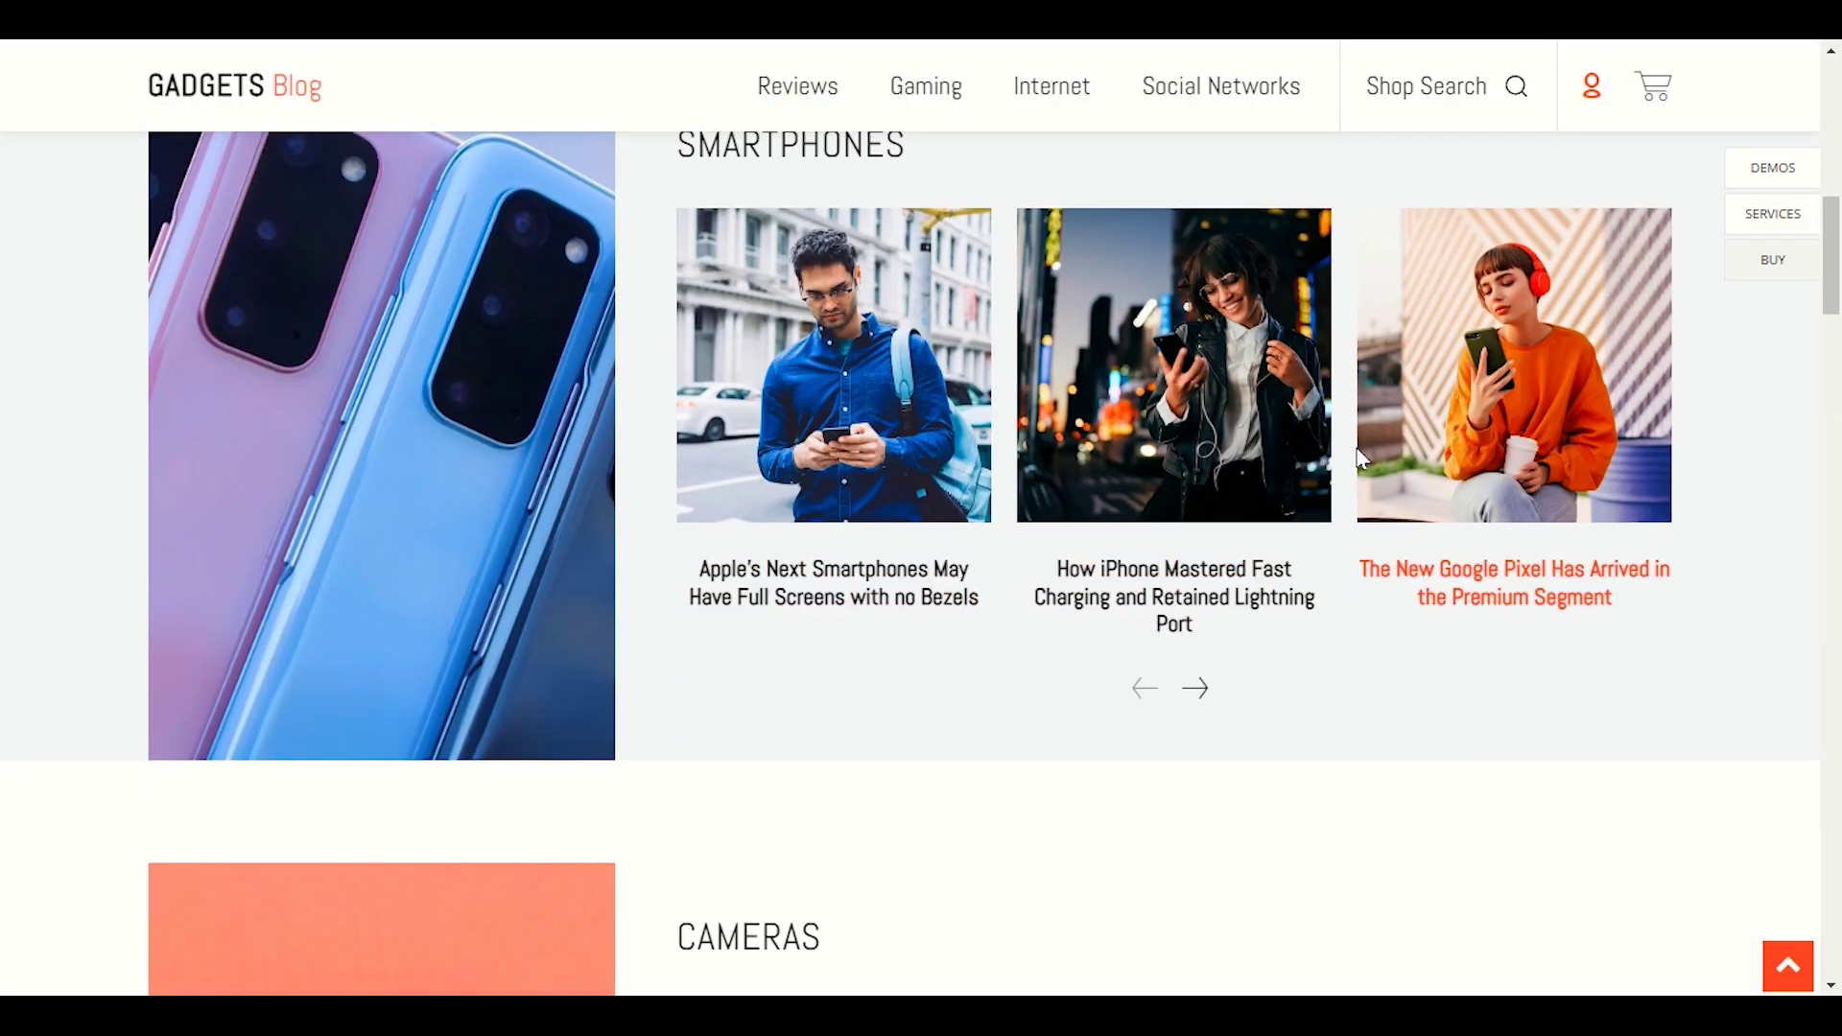
pyautogui.scroll(11, 1356, 538)
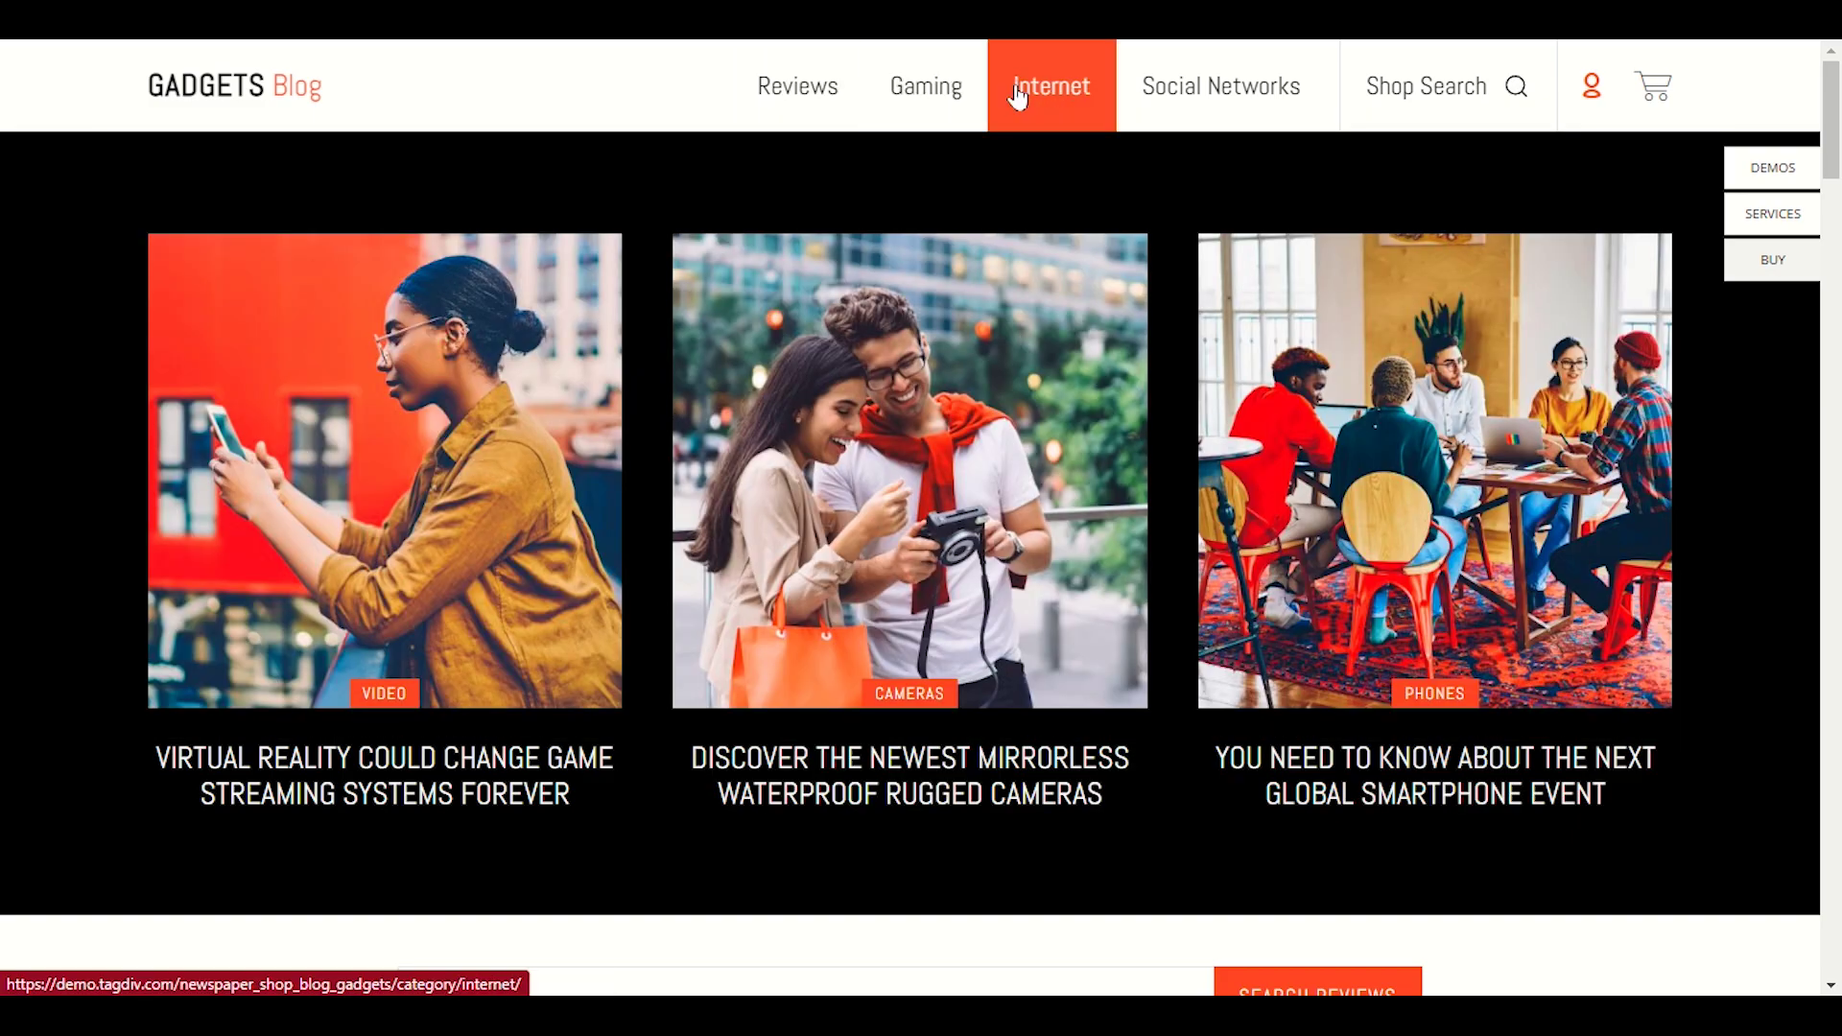
pyautogui.scroll(-20, 1172, 440)
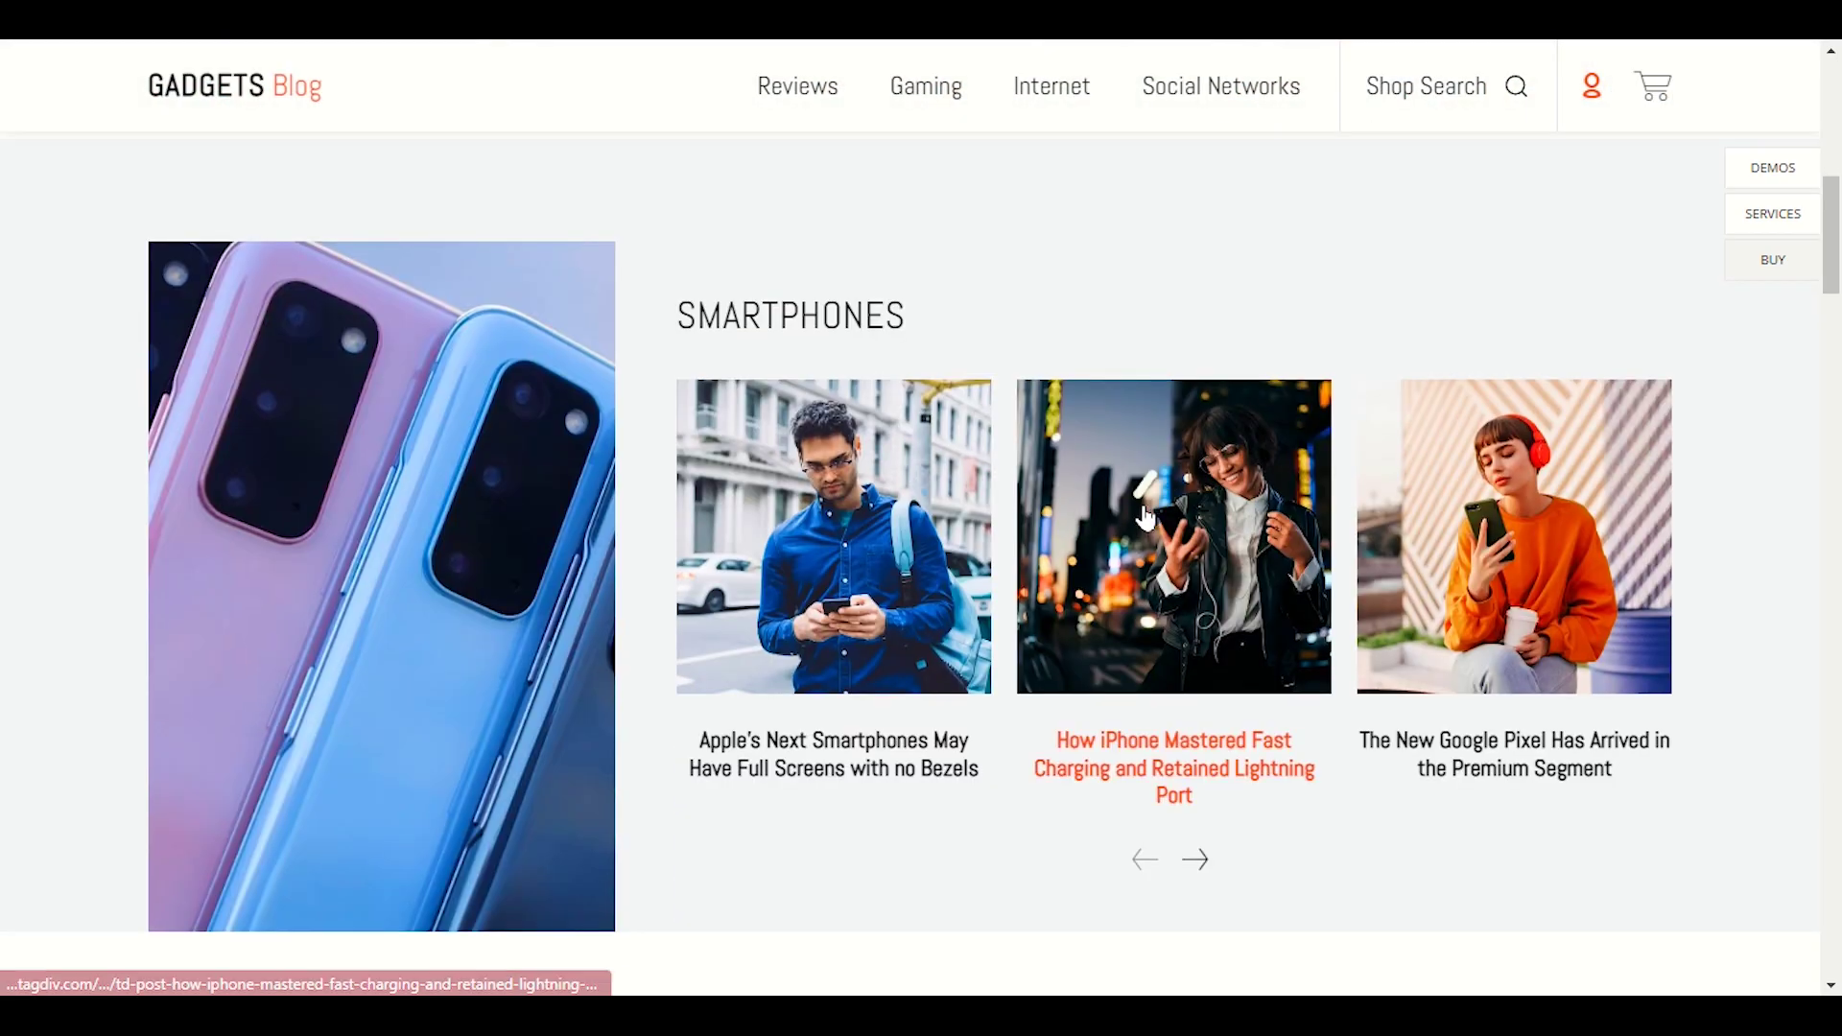
pyautogui.scroll(-10, 1105, 542)
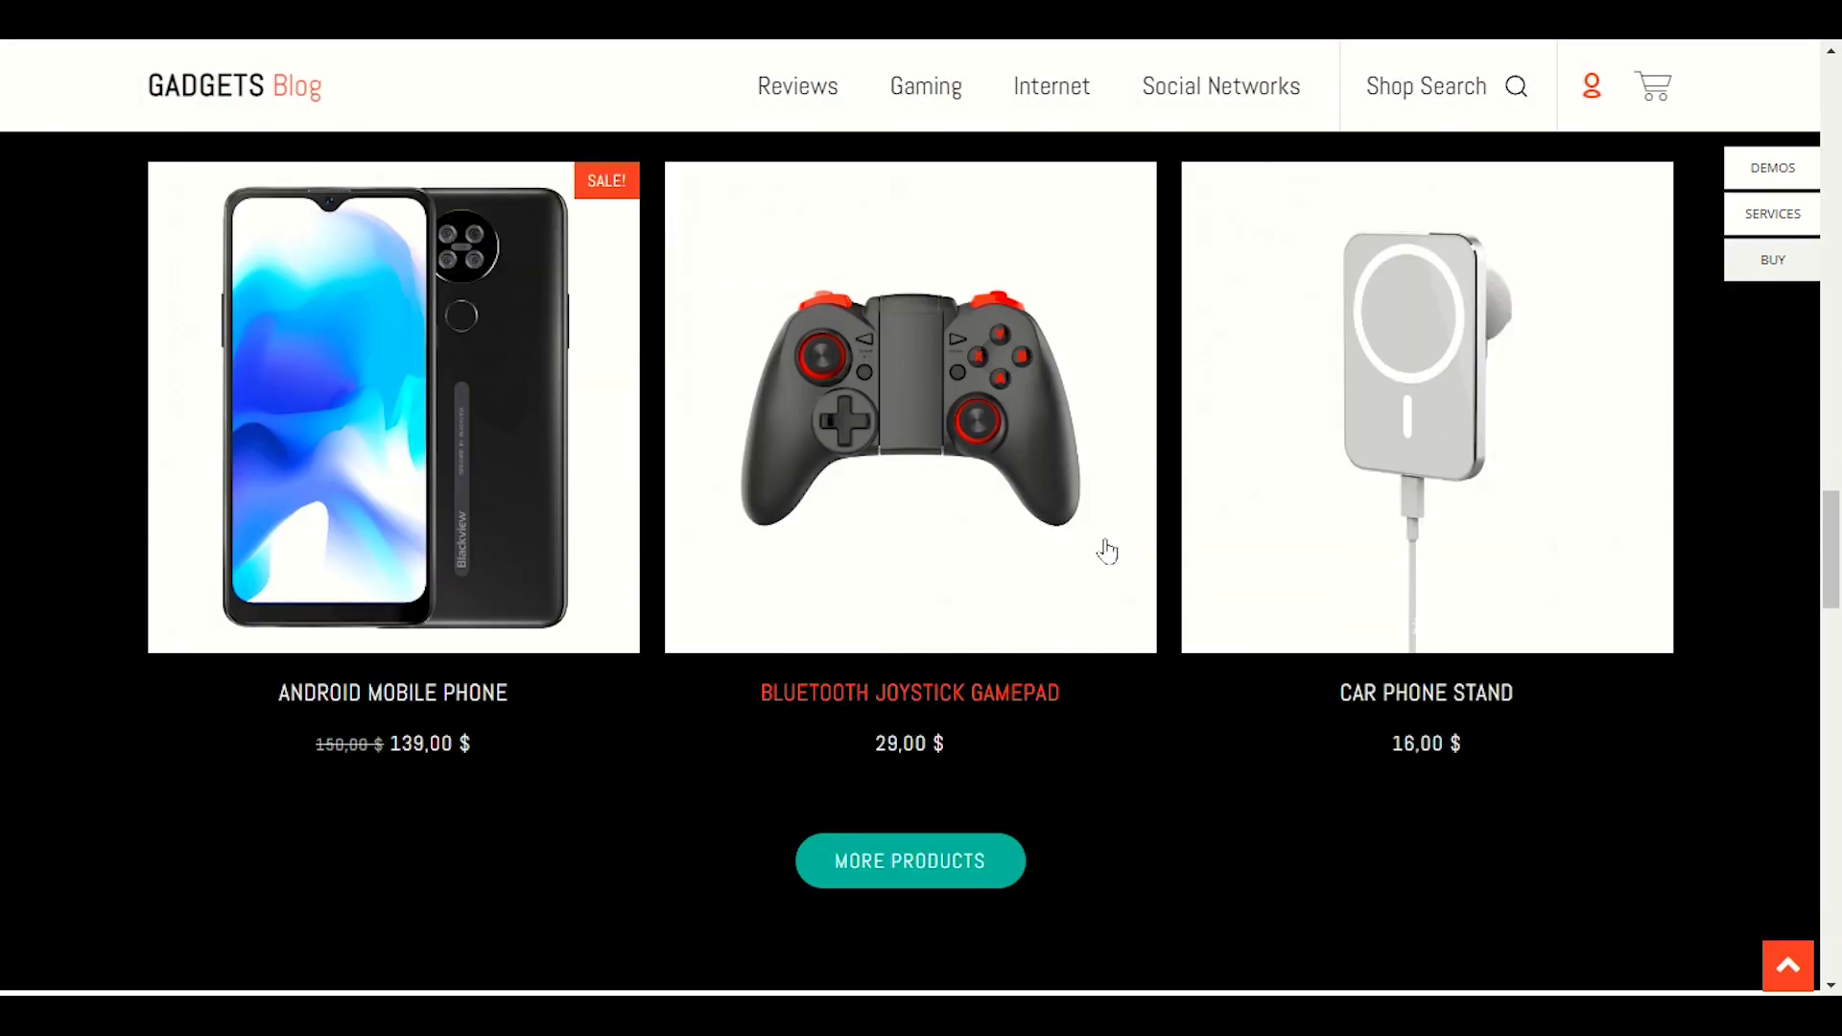
pyautogui.scroll(4, 1147, 485)
pyautogui.scroll(-5, 770, 509)
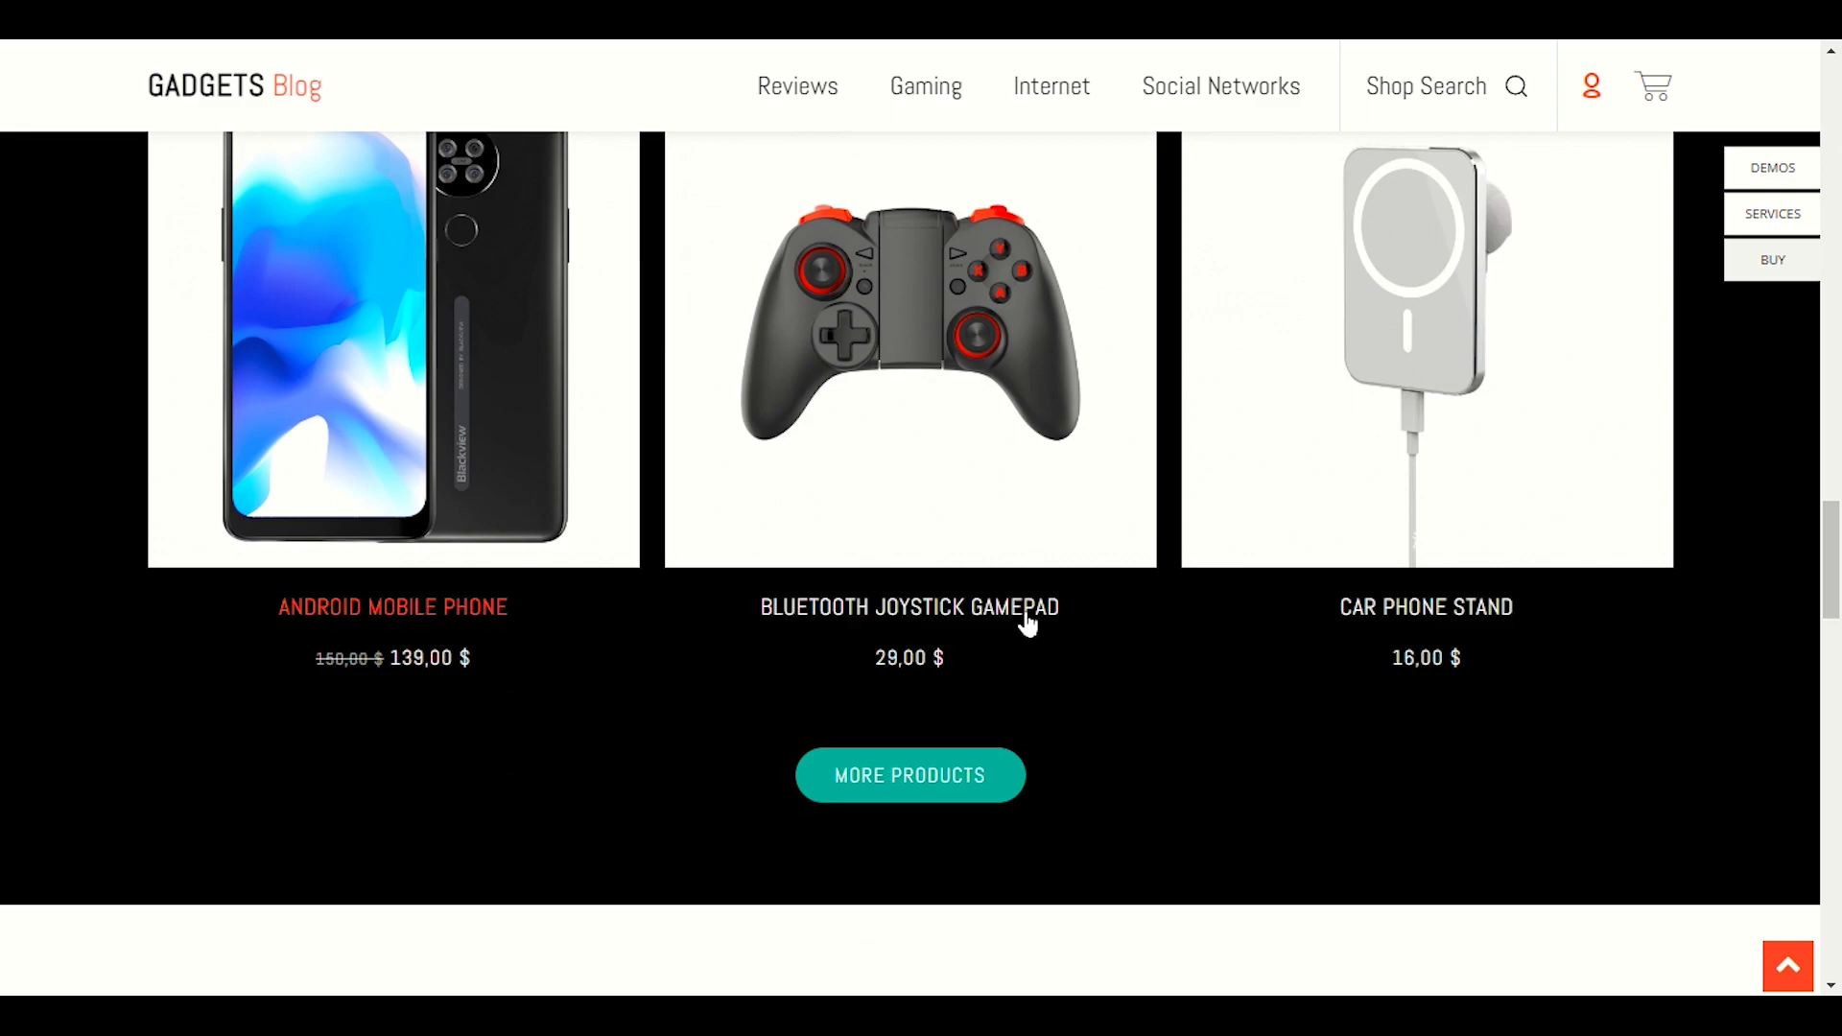
pyautogui.scroll(3, 1142, 470)
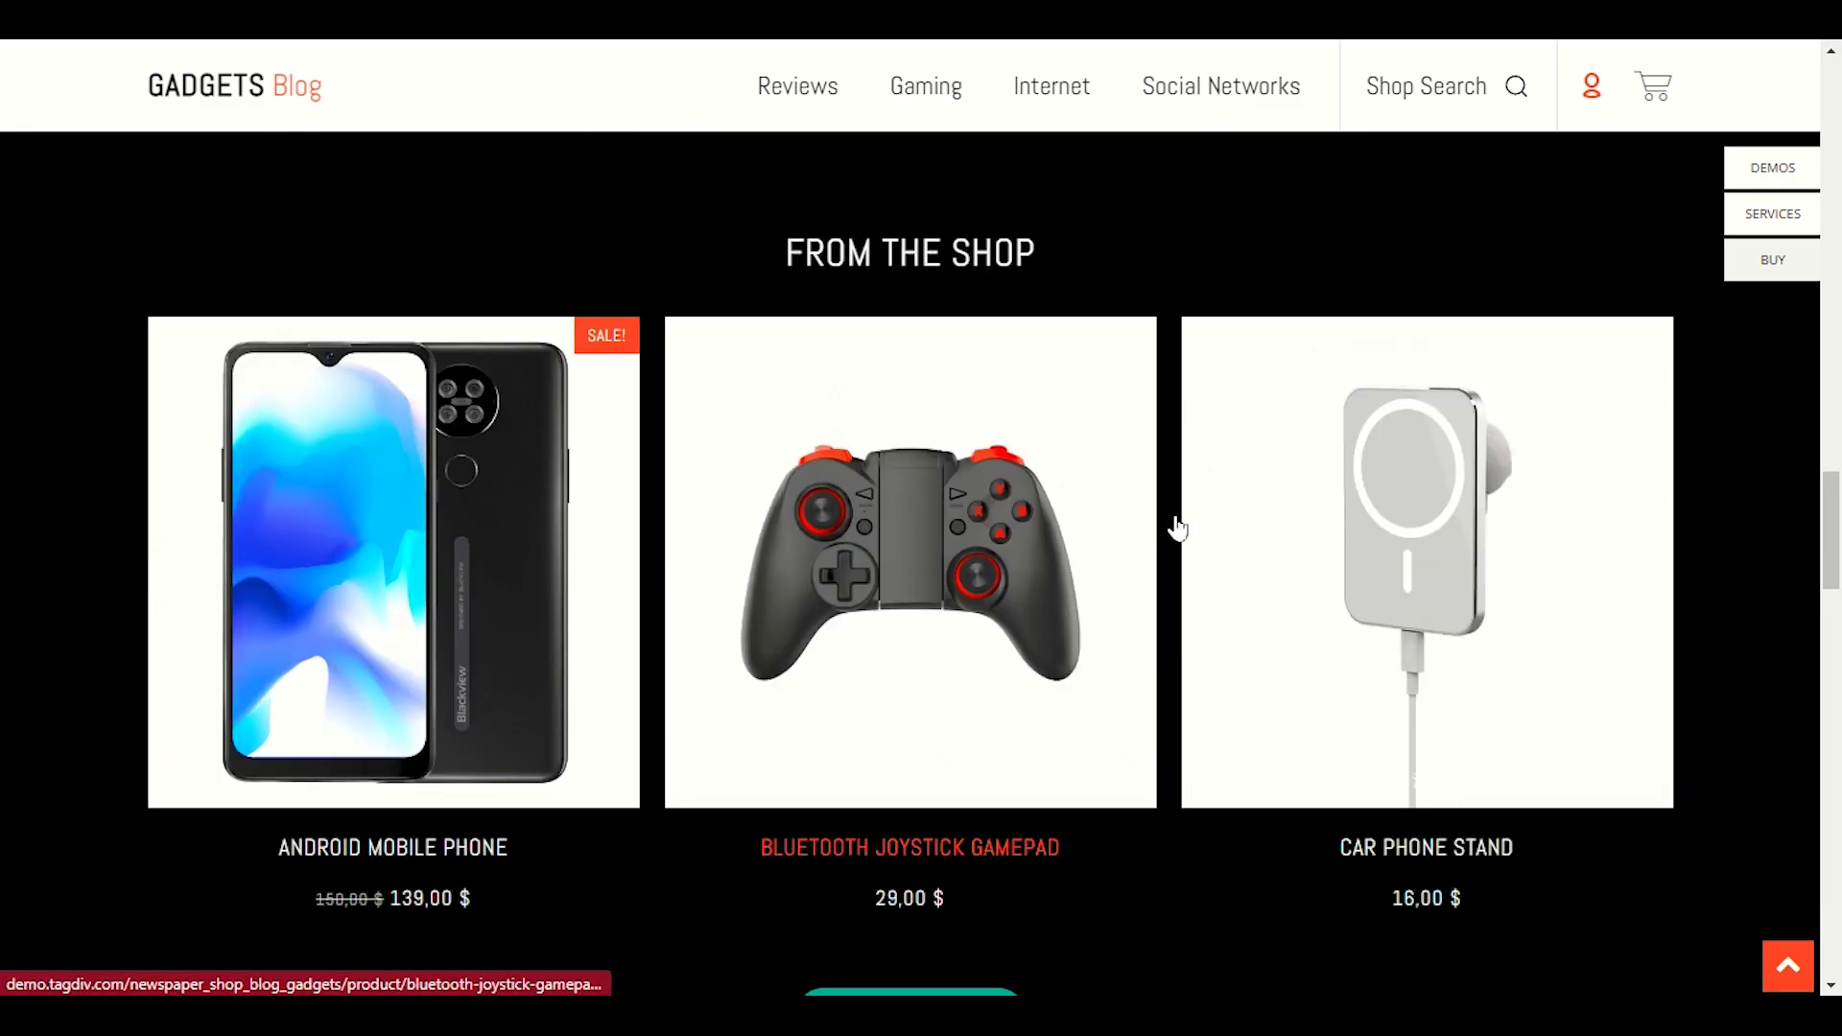
pyautogui.scroll(-2, 791, 591)
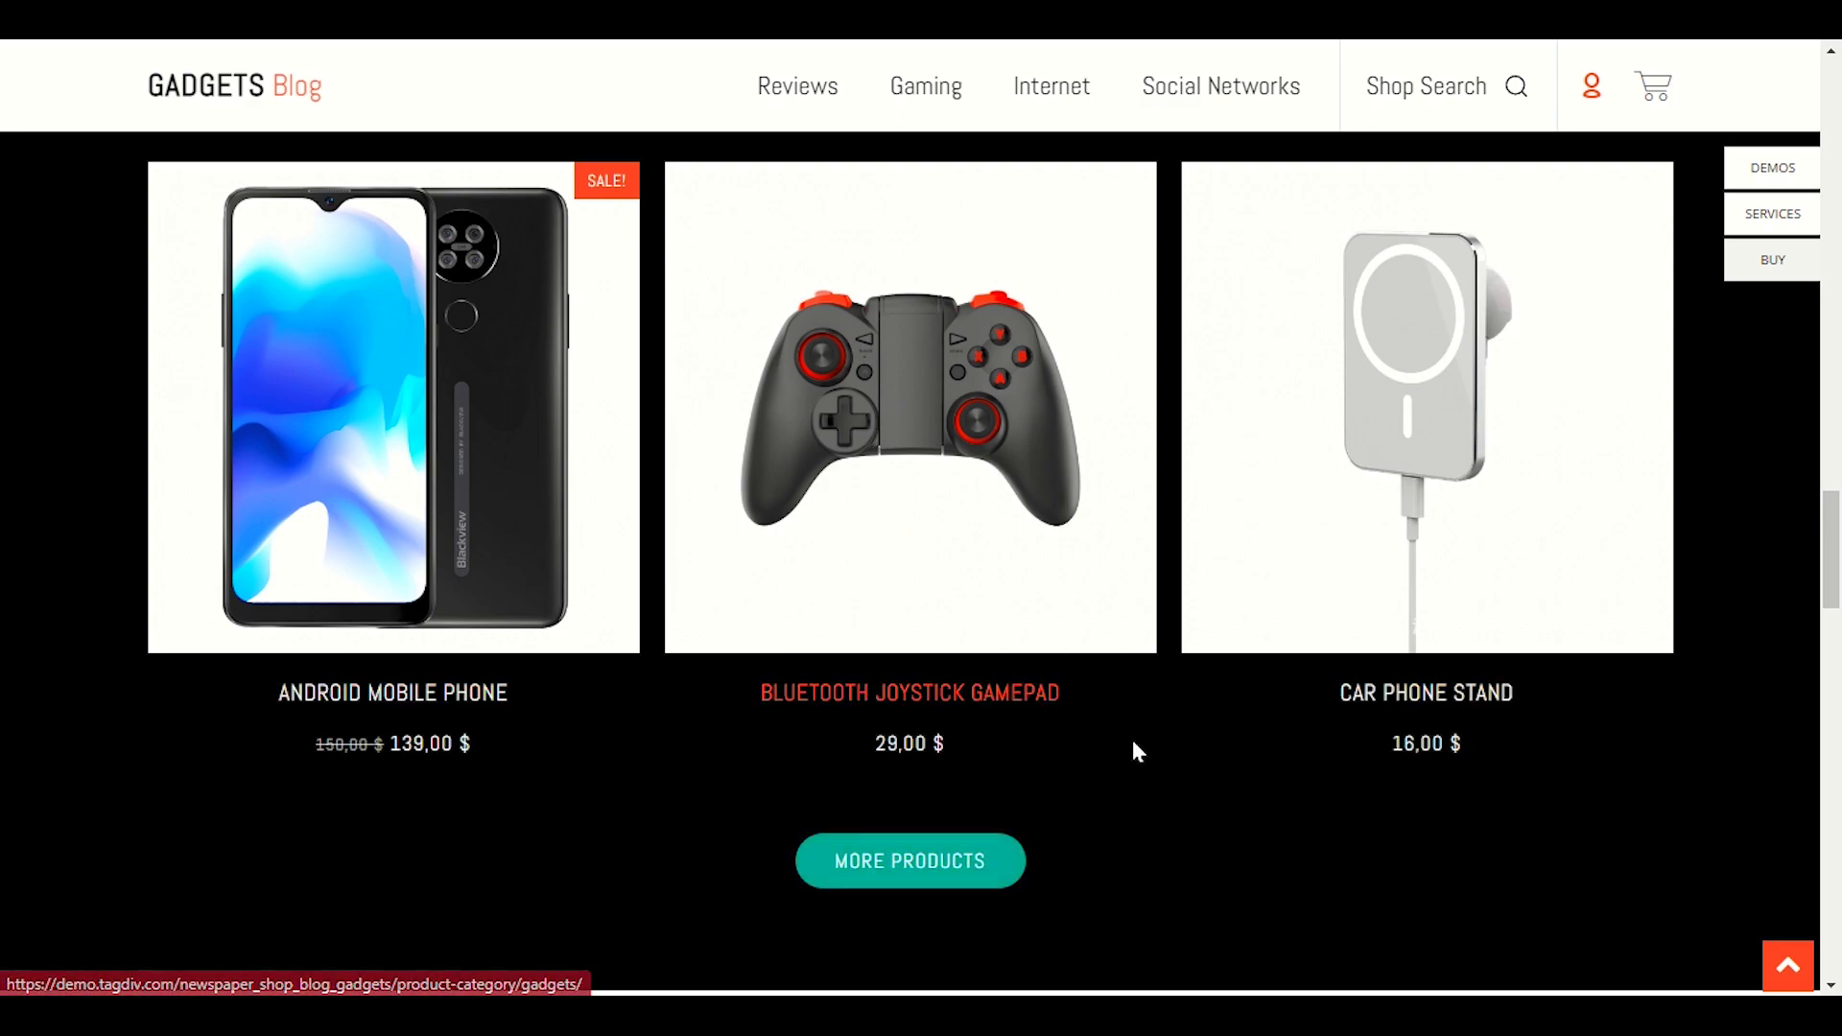
# - Open the preview shop's Gadgets product category and look through its product listing
pyautogui.scroll(-3, 1132, 739)
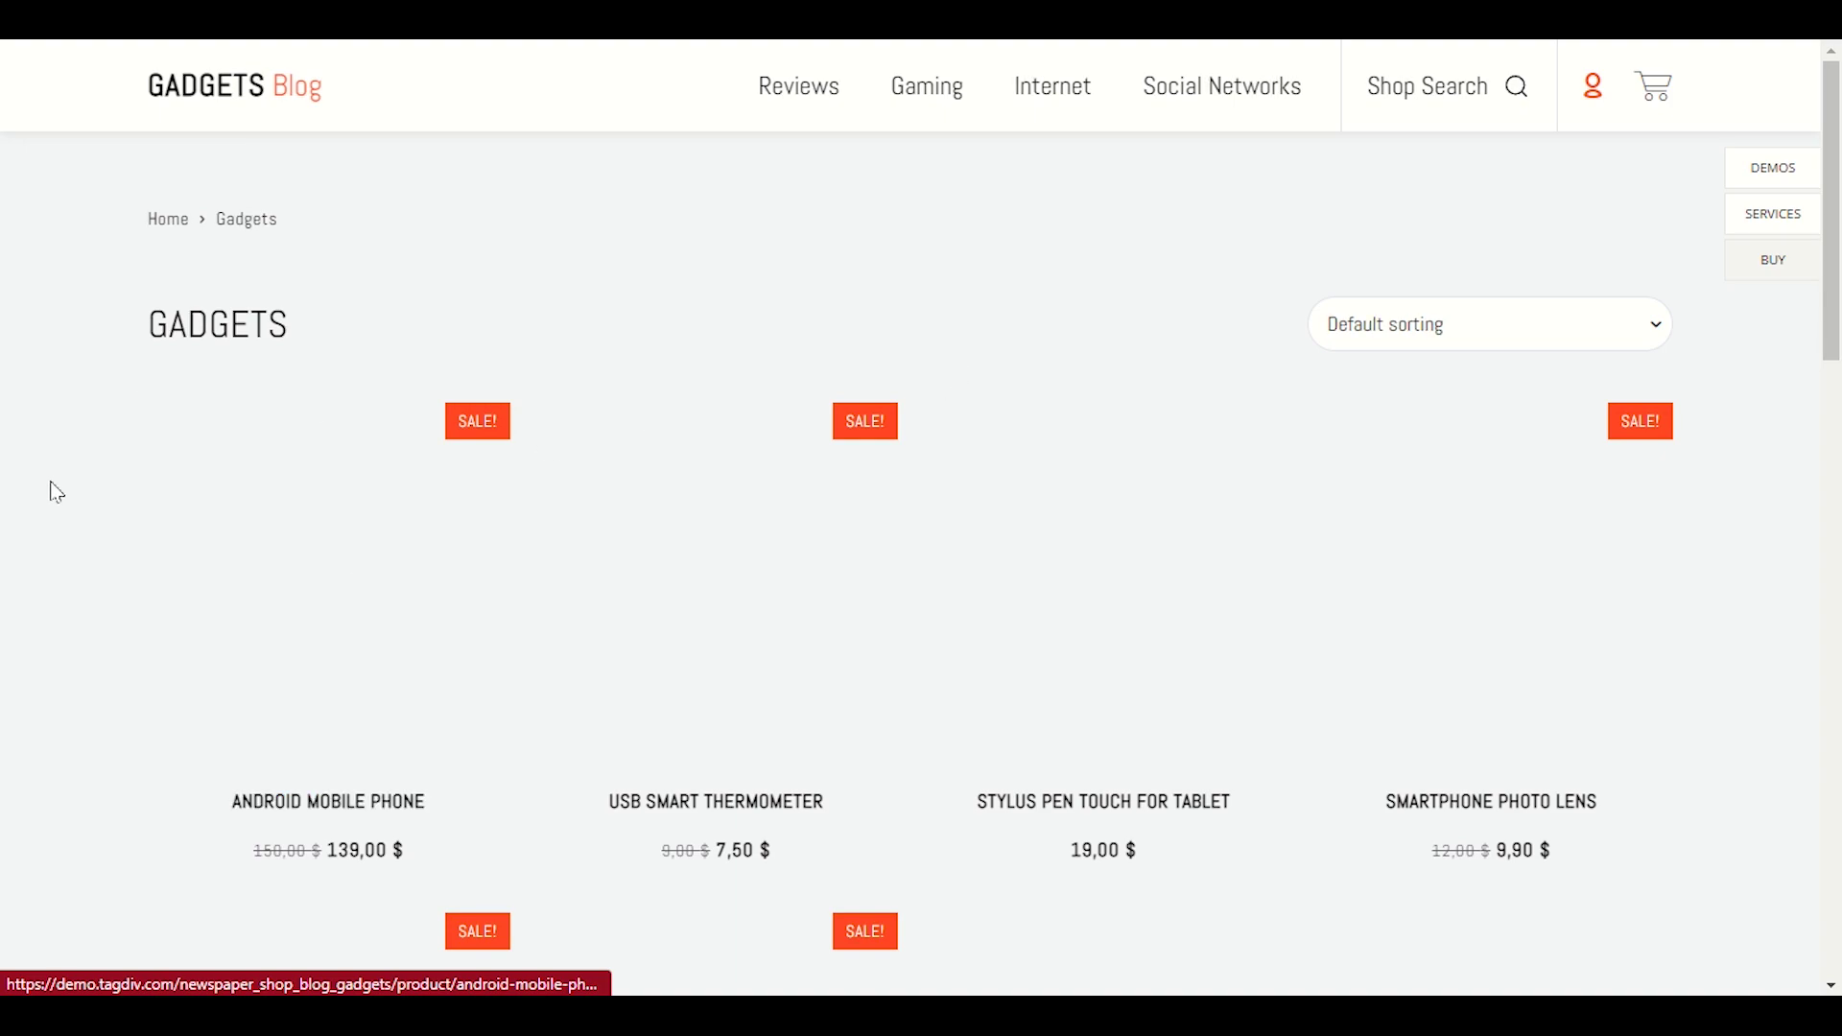
pyautogui.scroll(-5, 106, 506)
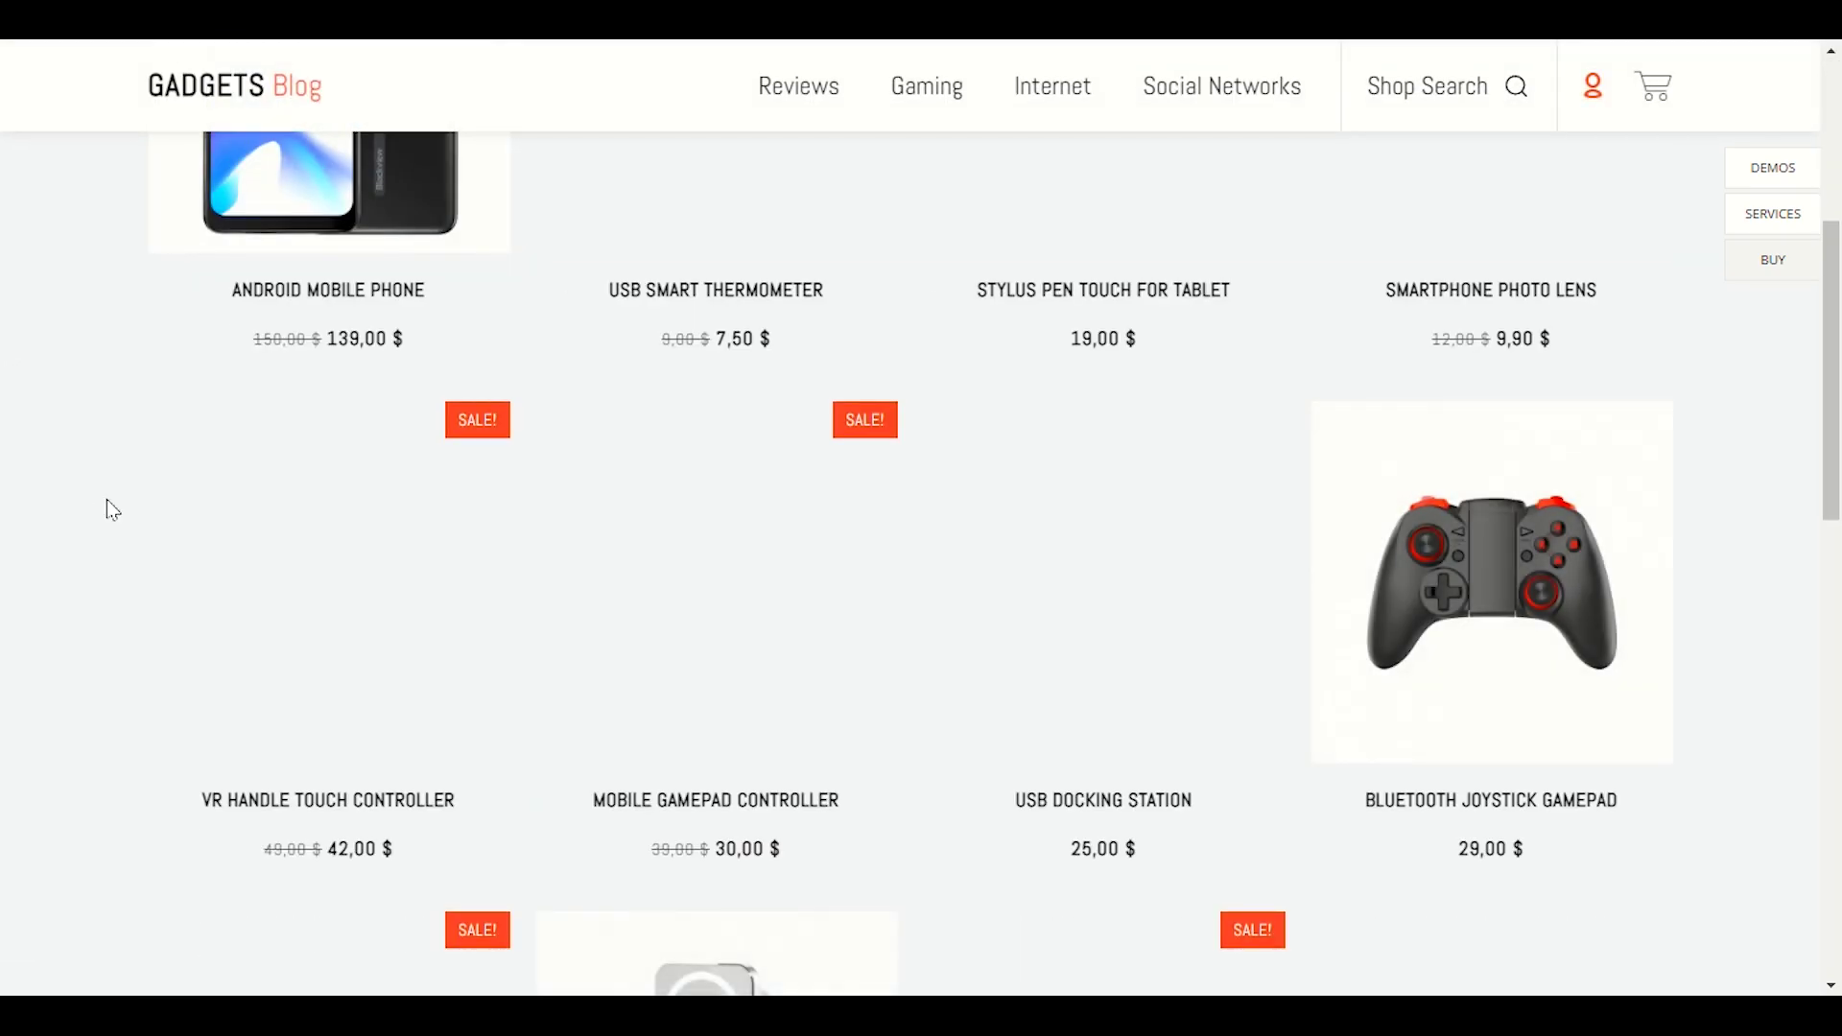
pyautogui.scroll(5, 107, 506)
pyautogui.moveTo(773, 111)
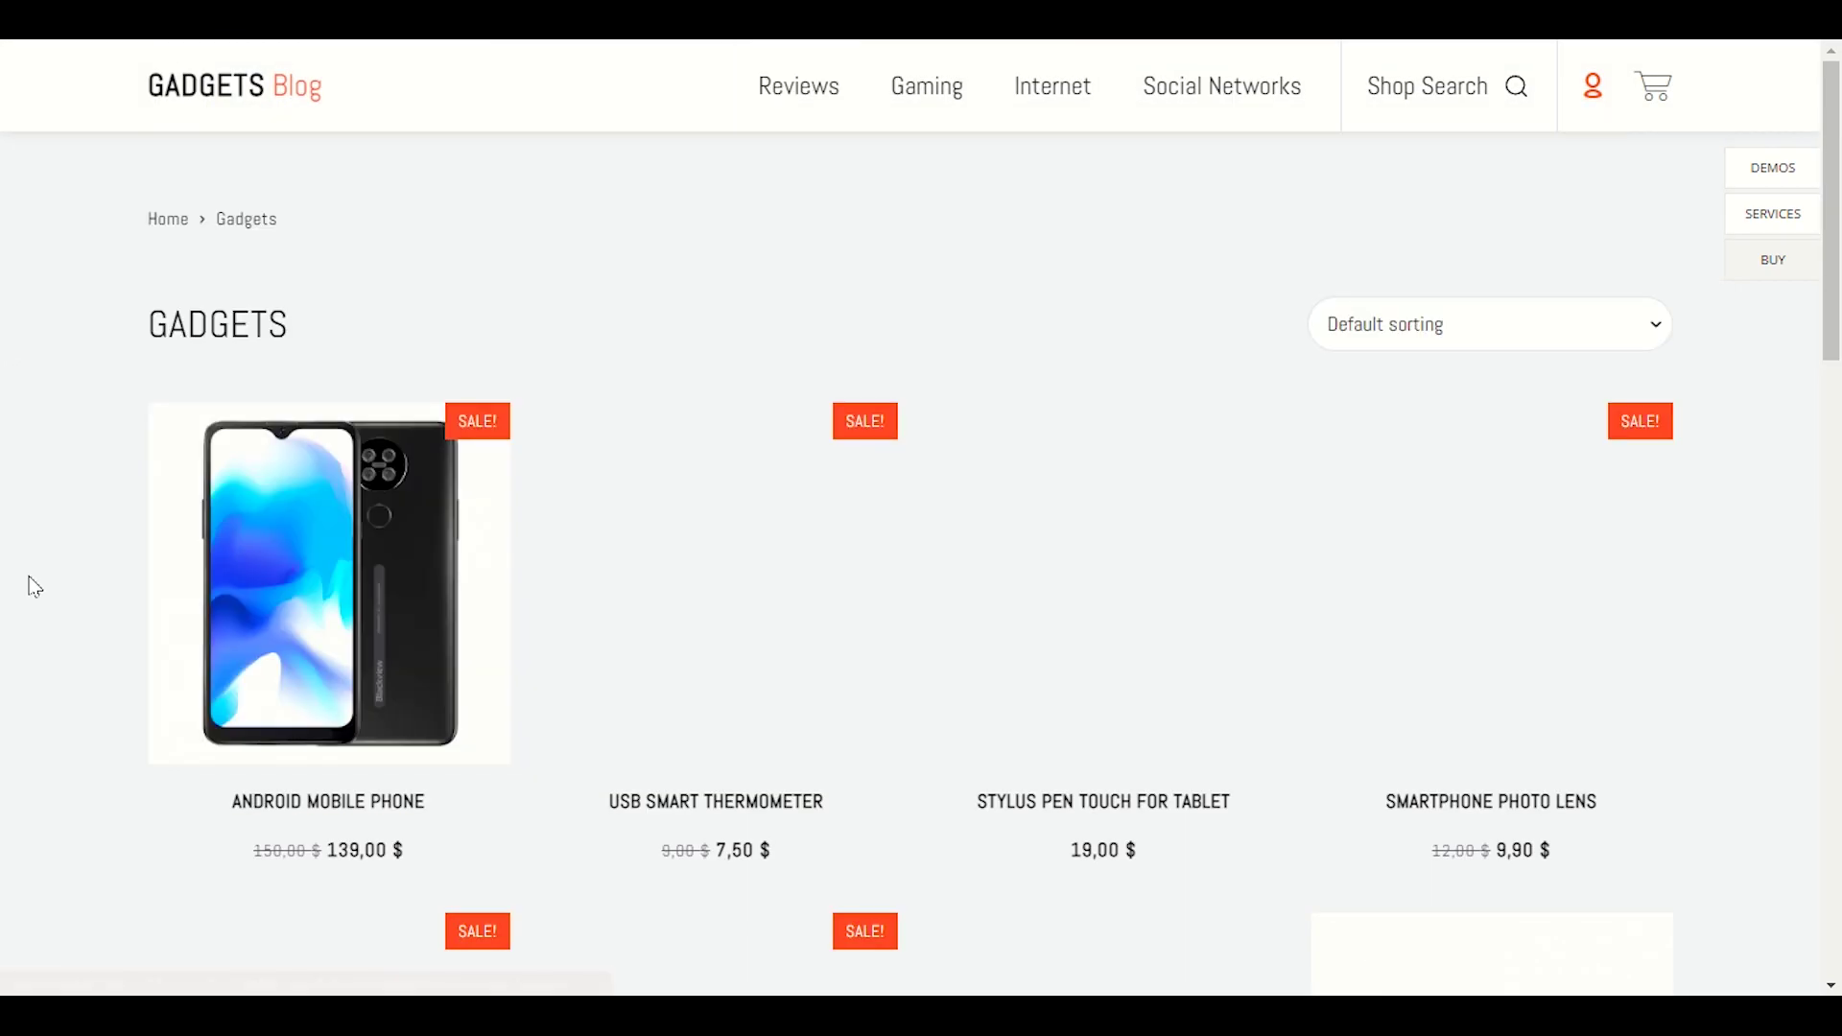
pyautogui.scroll(-10, 29, 584)
pyautogui.scroll(8, 42, 616)
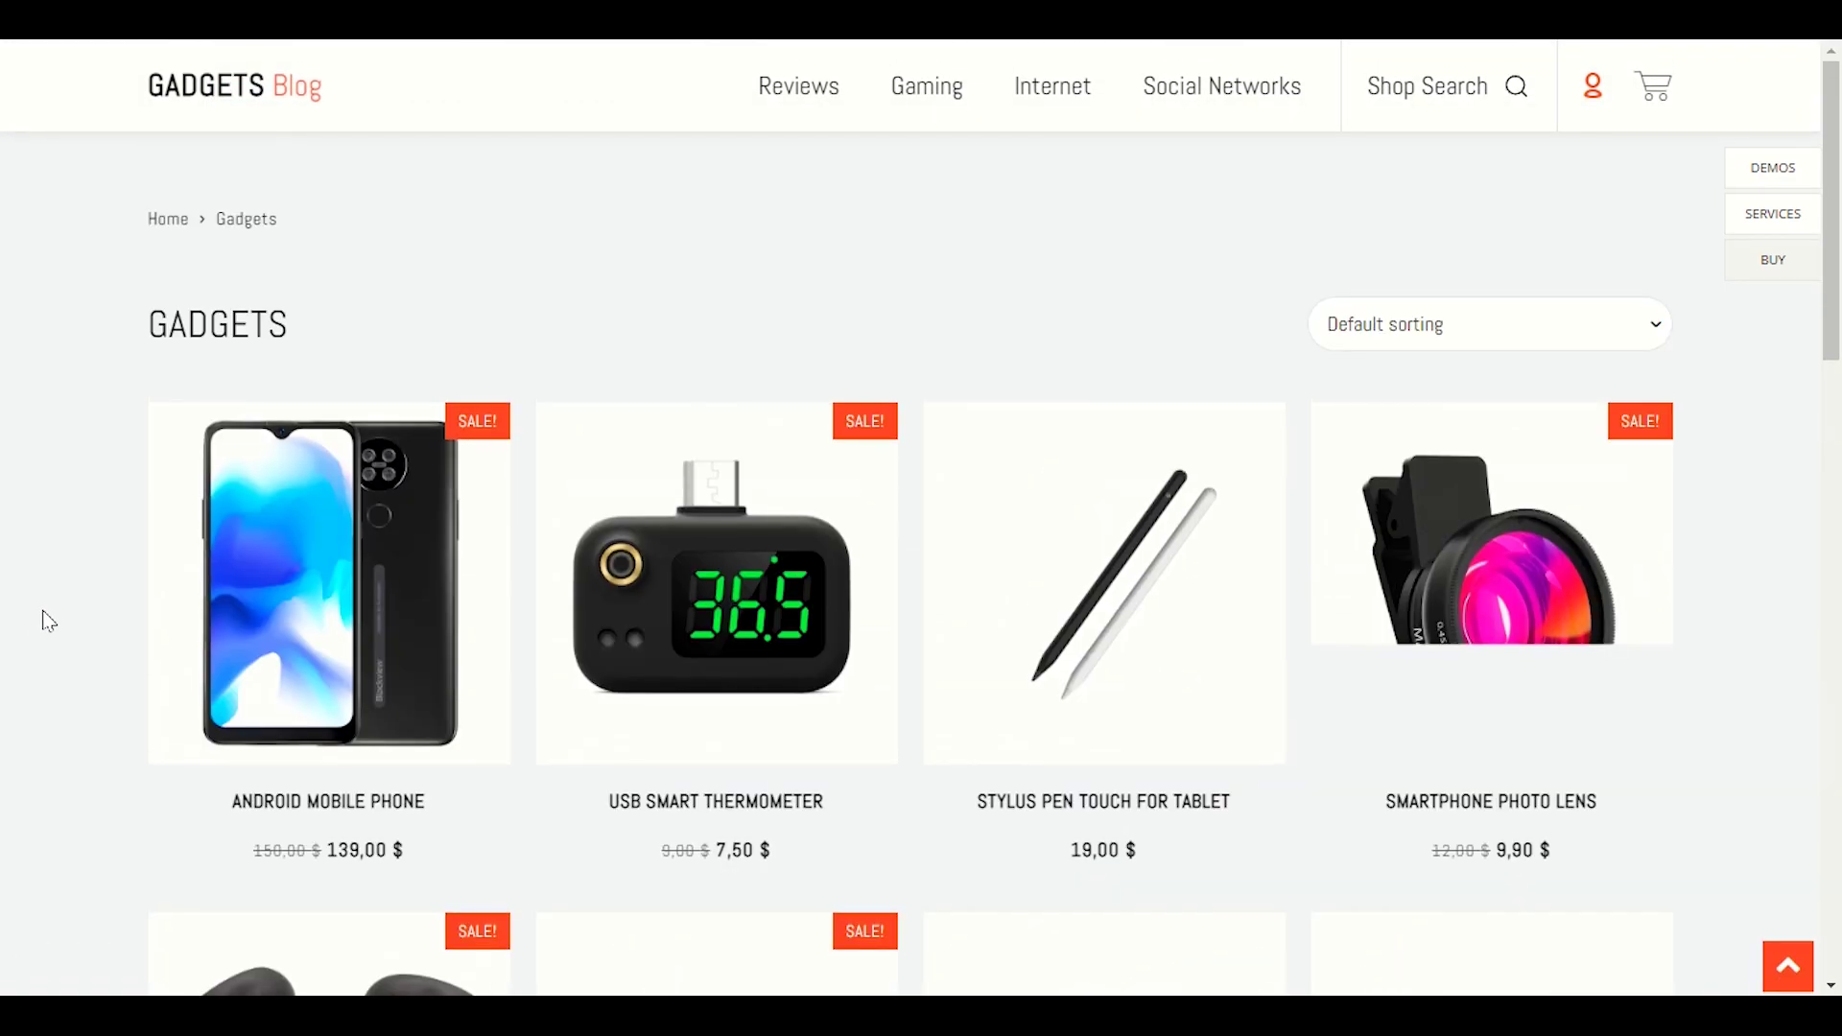
pyautogui.scroll(-9, 42, 617)
pyautogui.scroll(10, 50, 630)
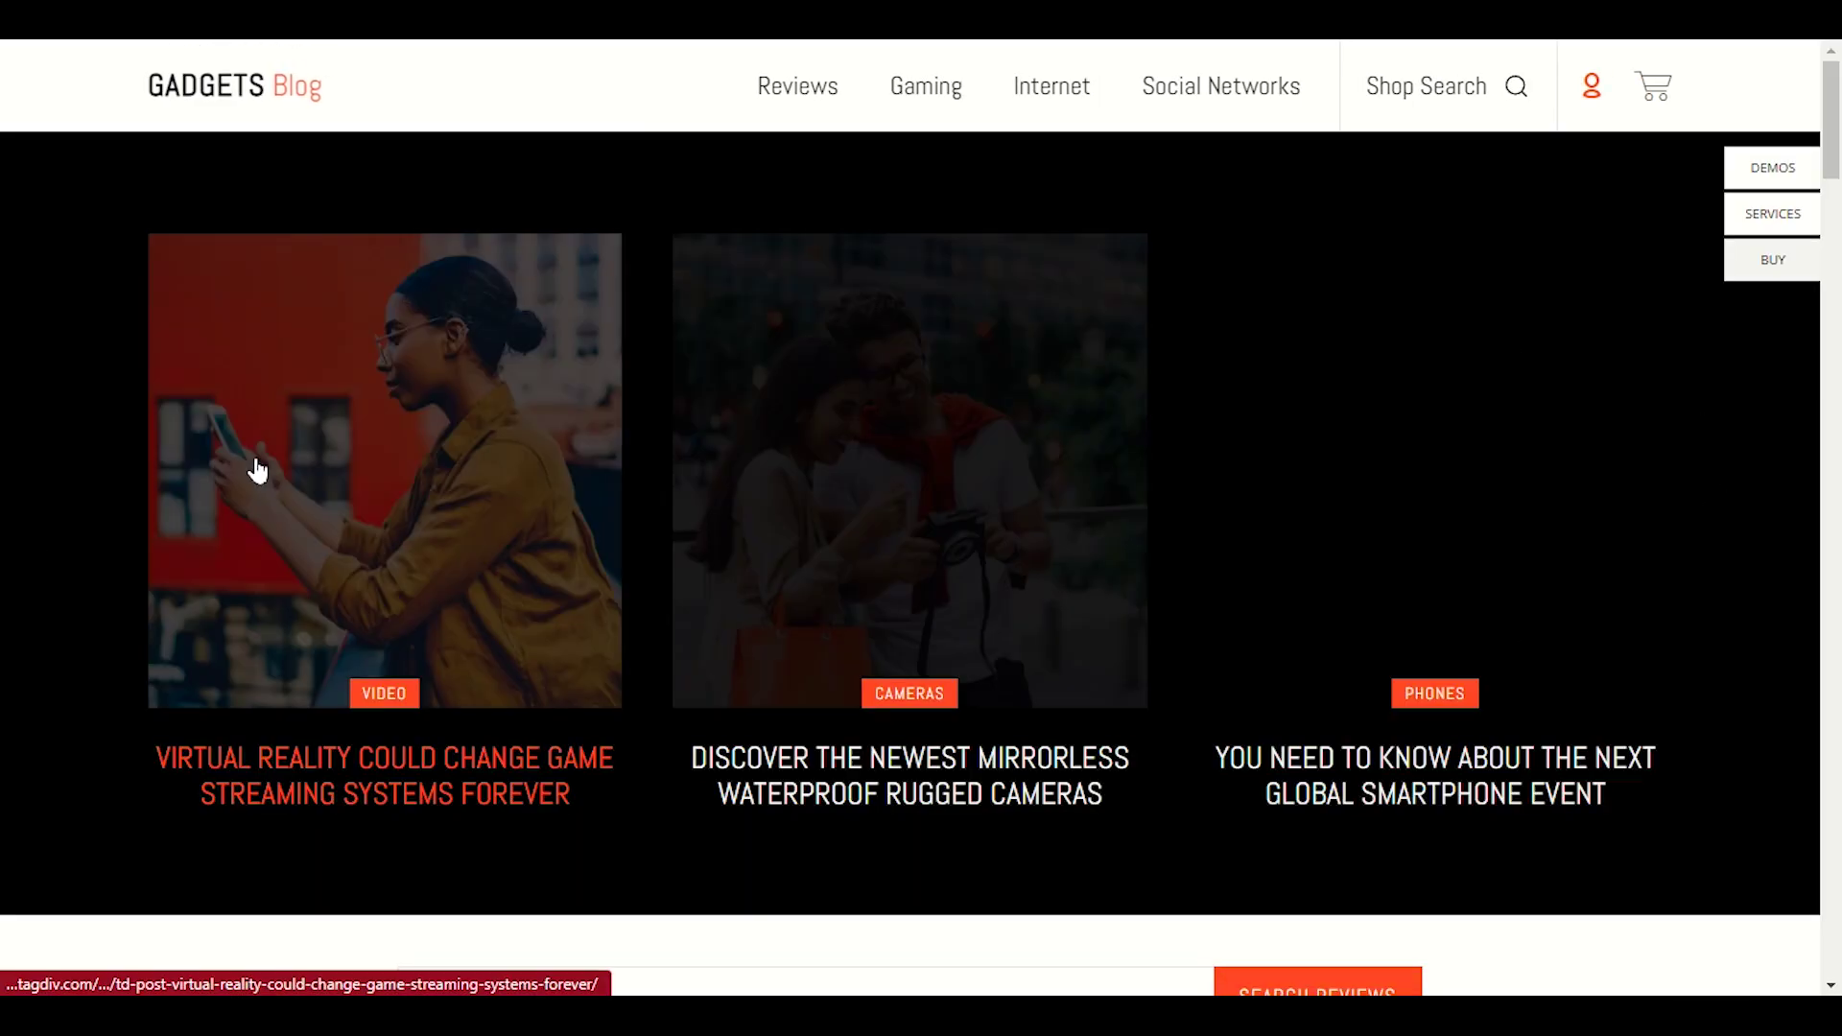
# - Examine the preview homepage's featured articles and the Smartphones and Cameras sections below them
pyautogui.scroll(-7, 686, 611)
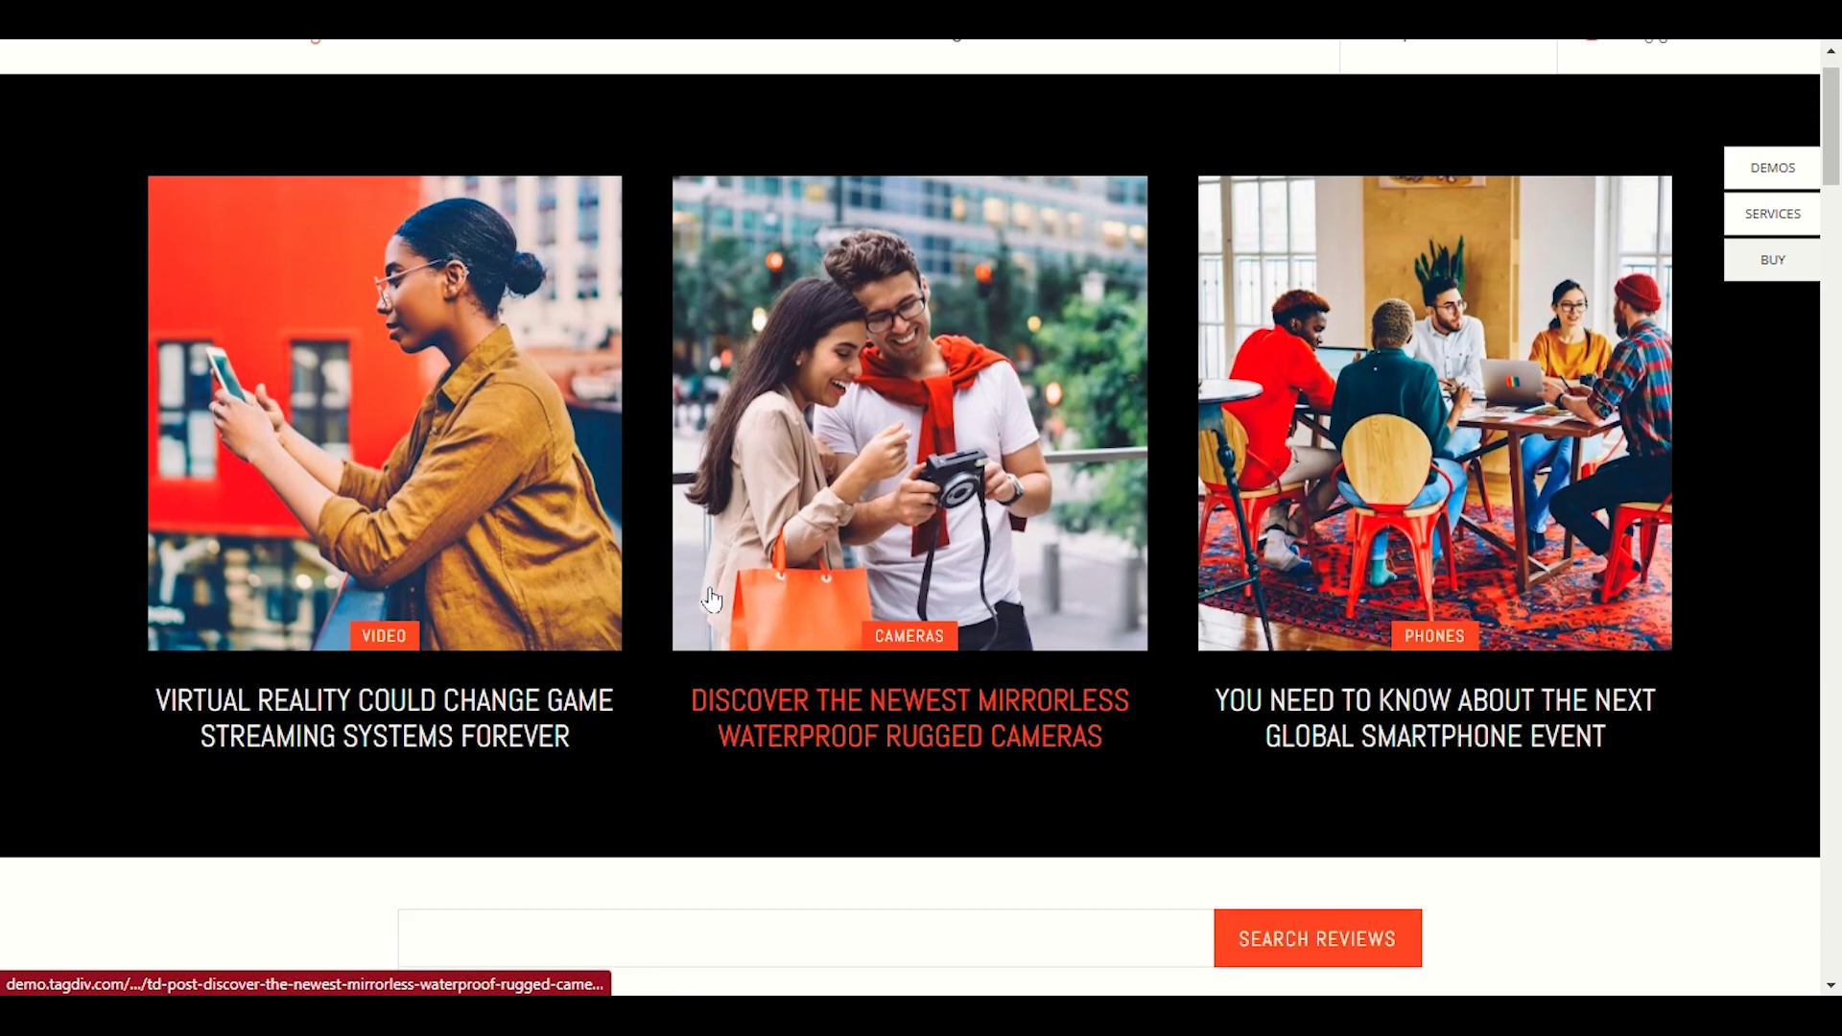
pyautogui.scroll(-4, 1367, 347)
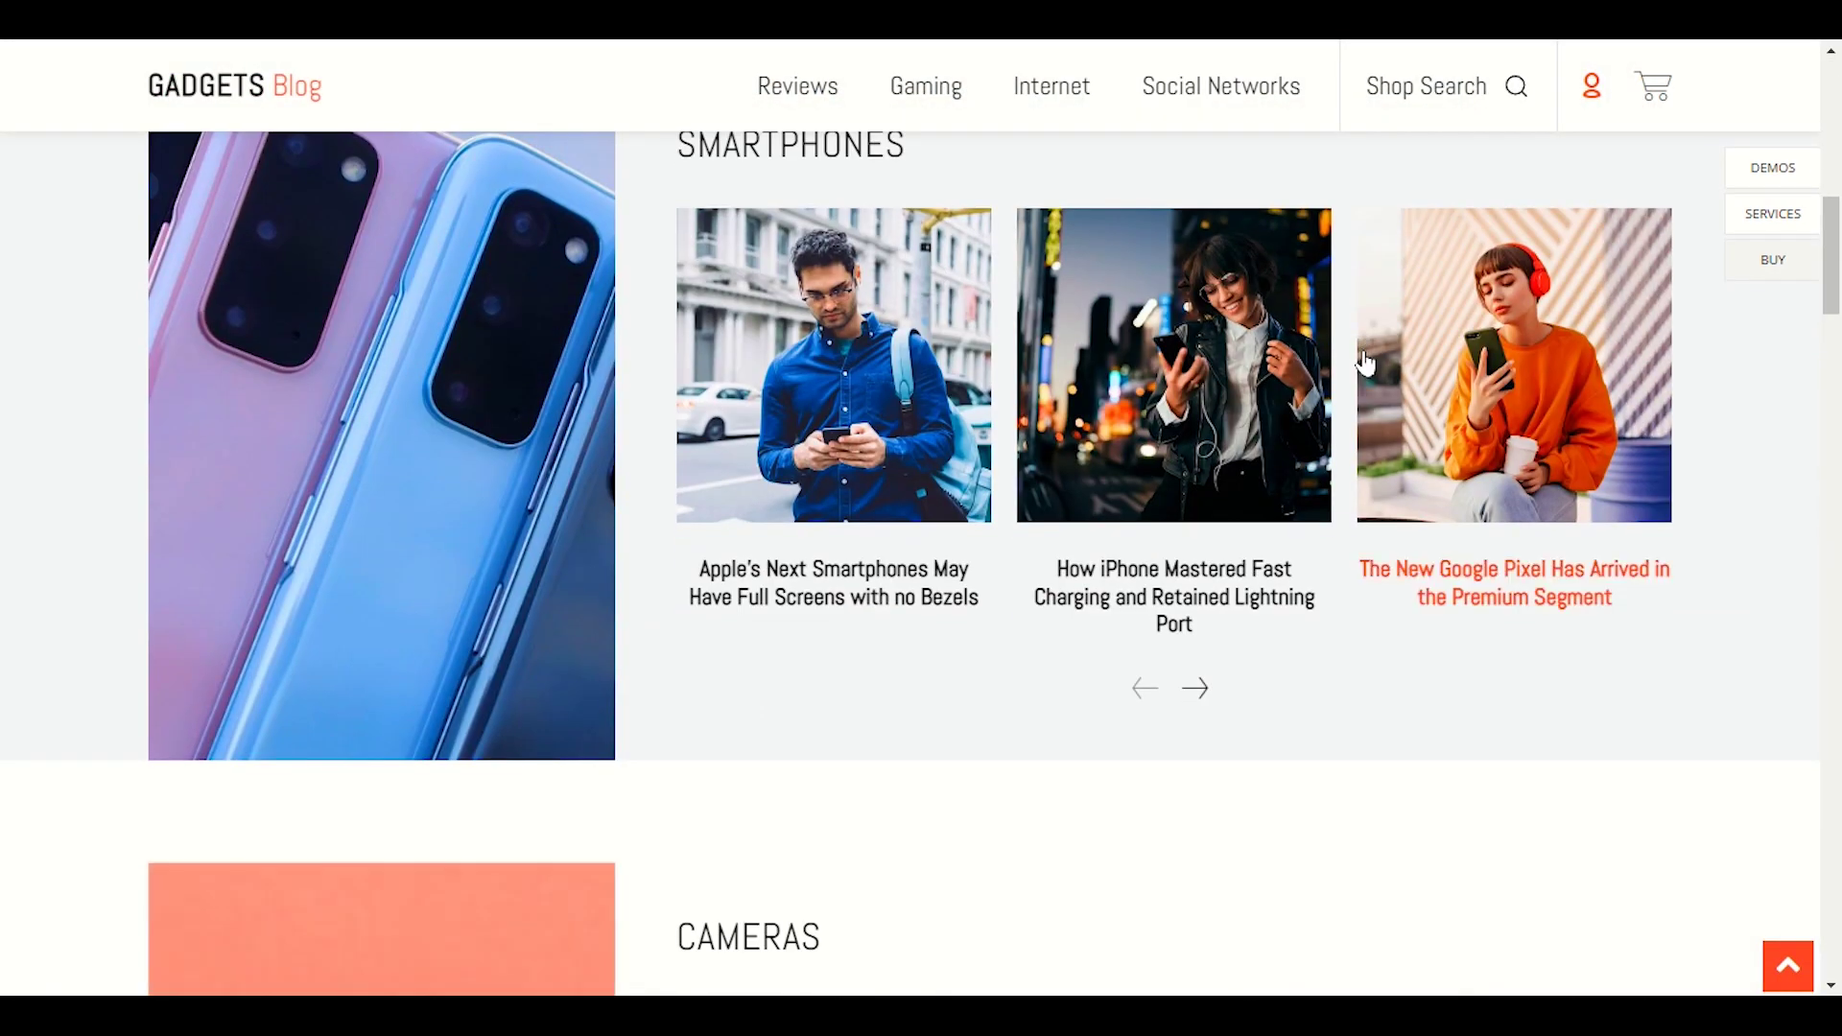
pyautogui.scroll(1, 1412, 607)
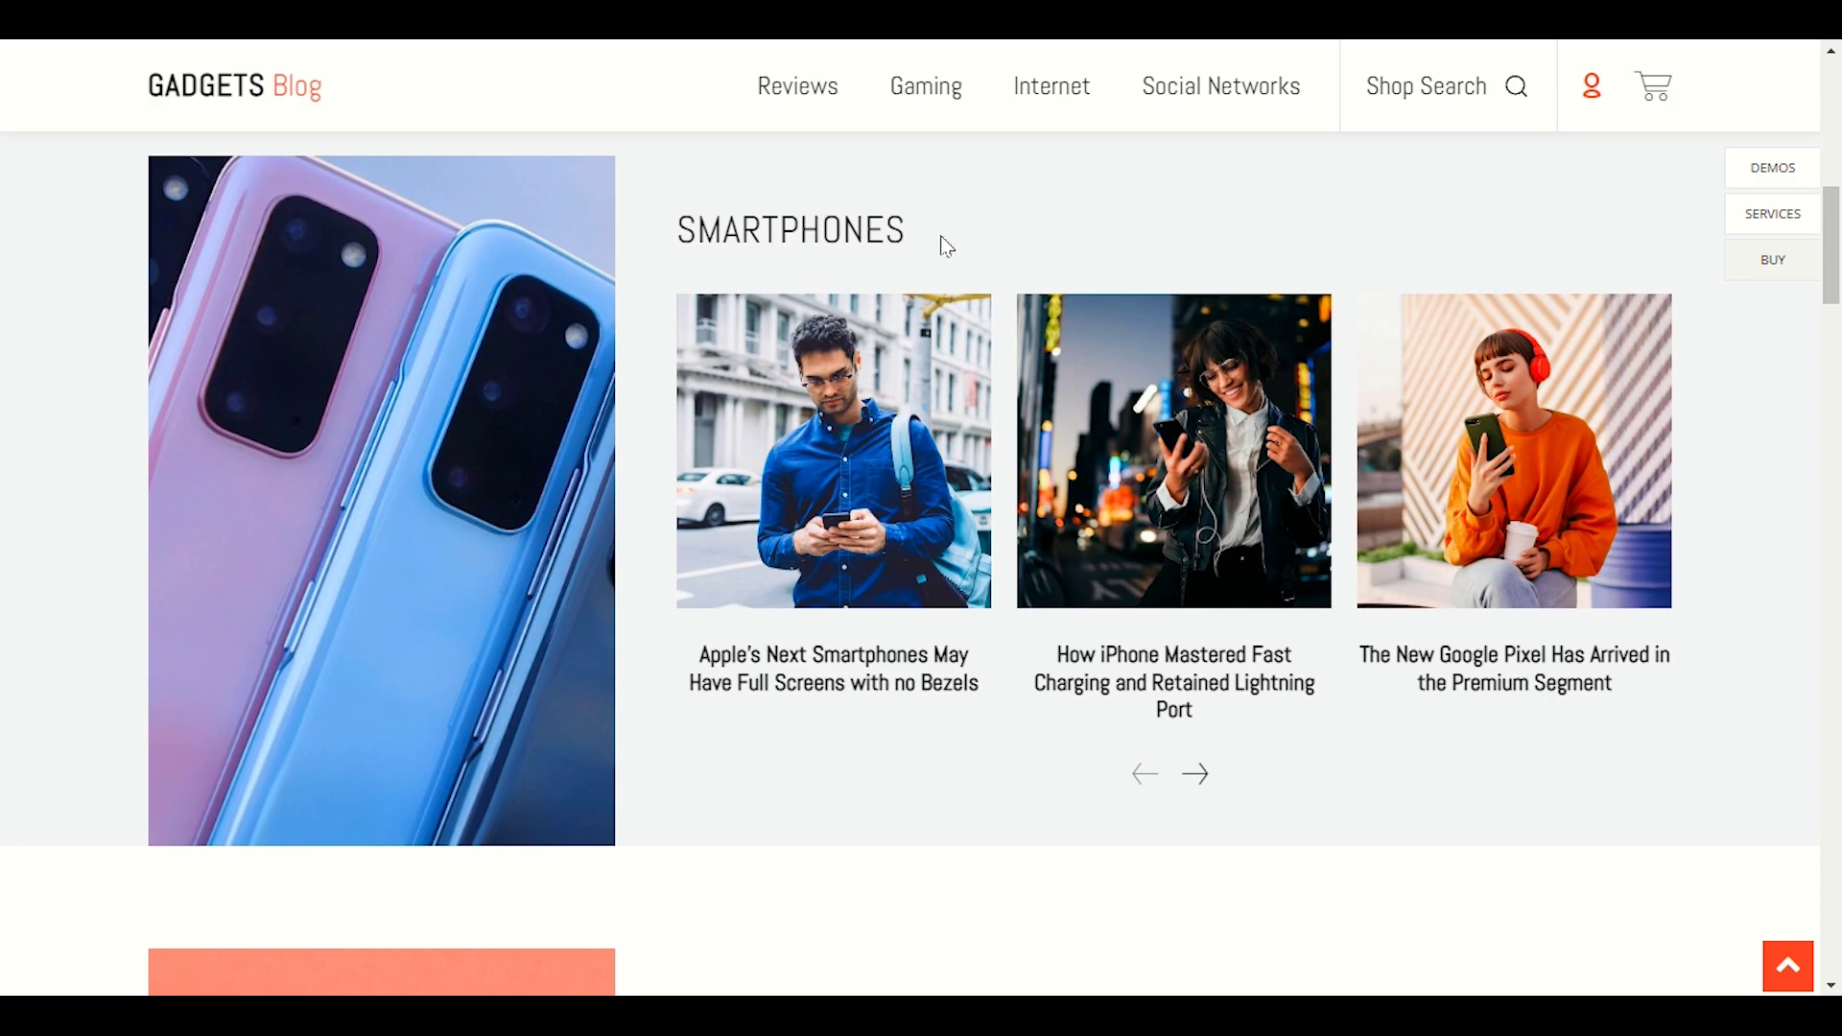
pyautogui.moveTo(945, 245); pyautogui.dragTo(720, 235)
pyautogui.click(687, 235)
pyautogui.scroll(-7, 959, 432)
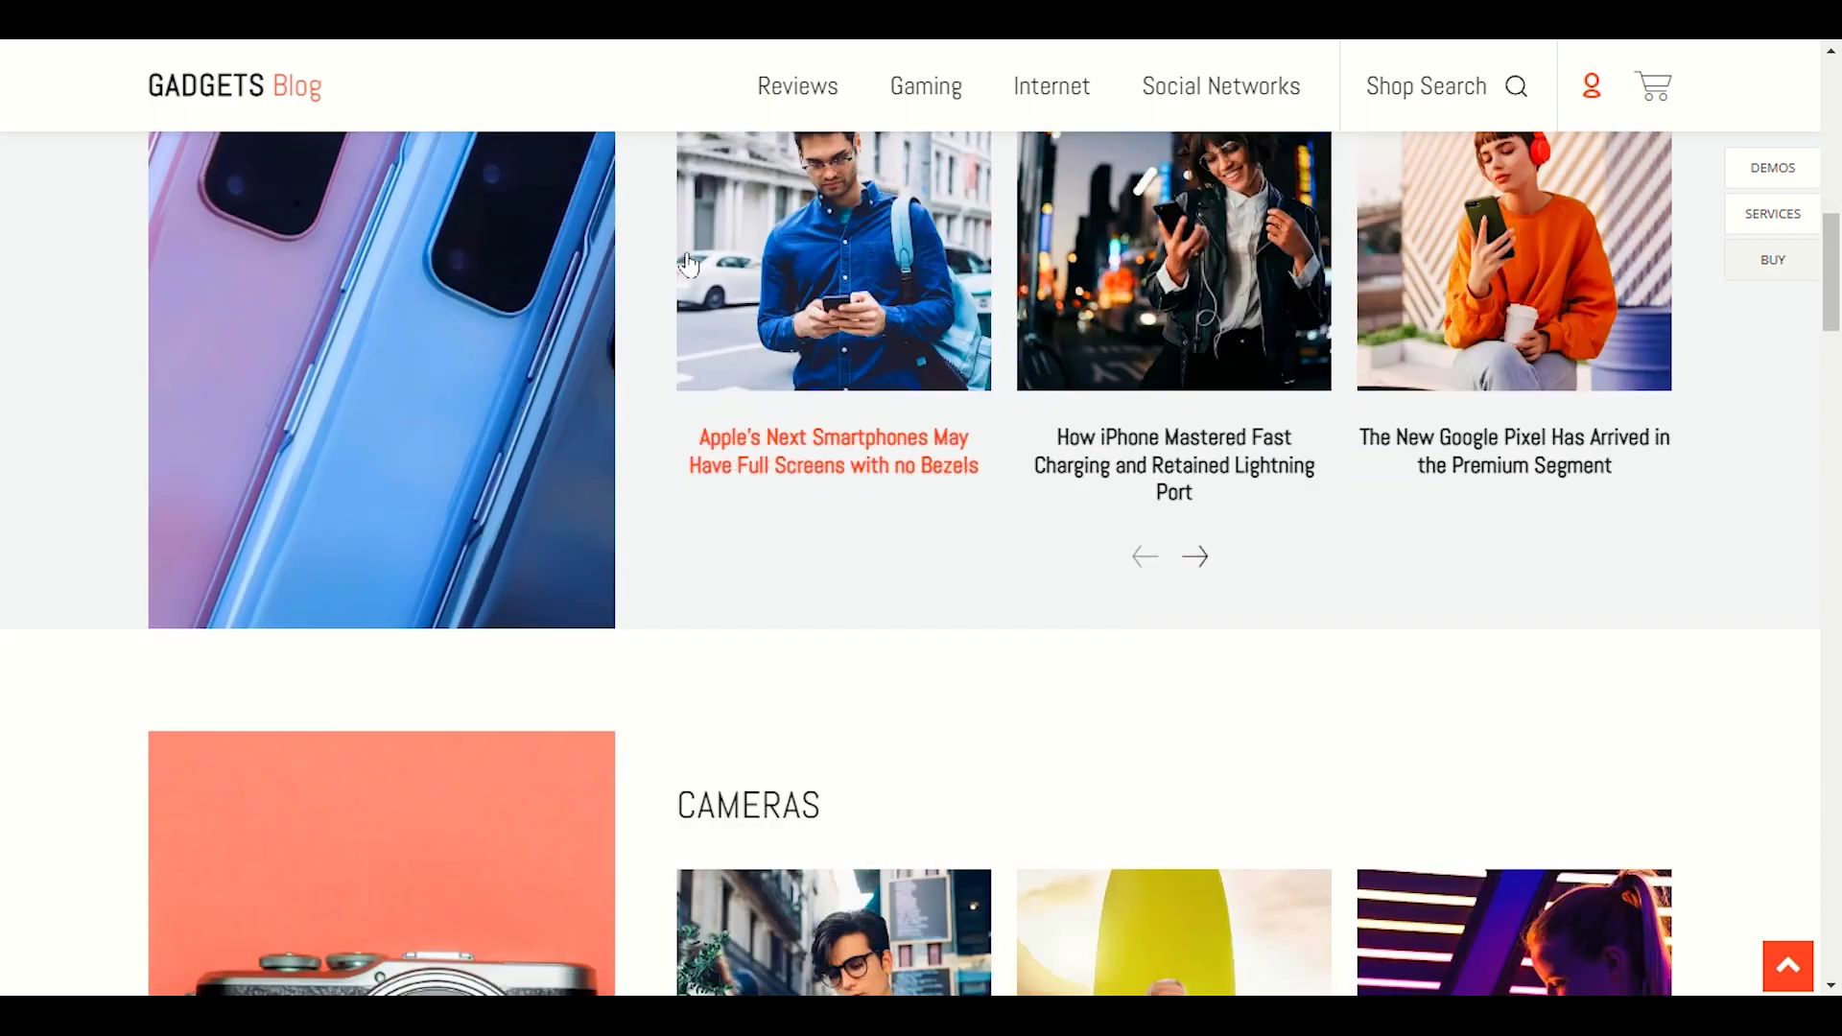
pyautogui.scroll(-15, 1022, 385)
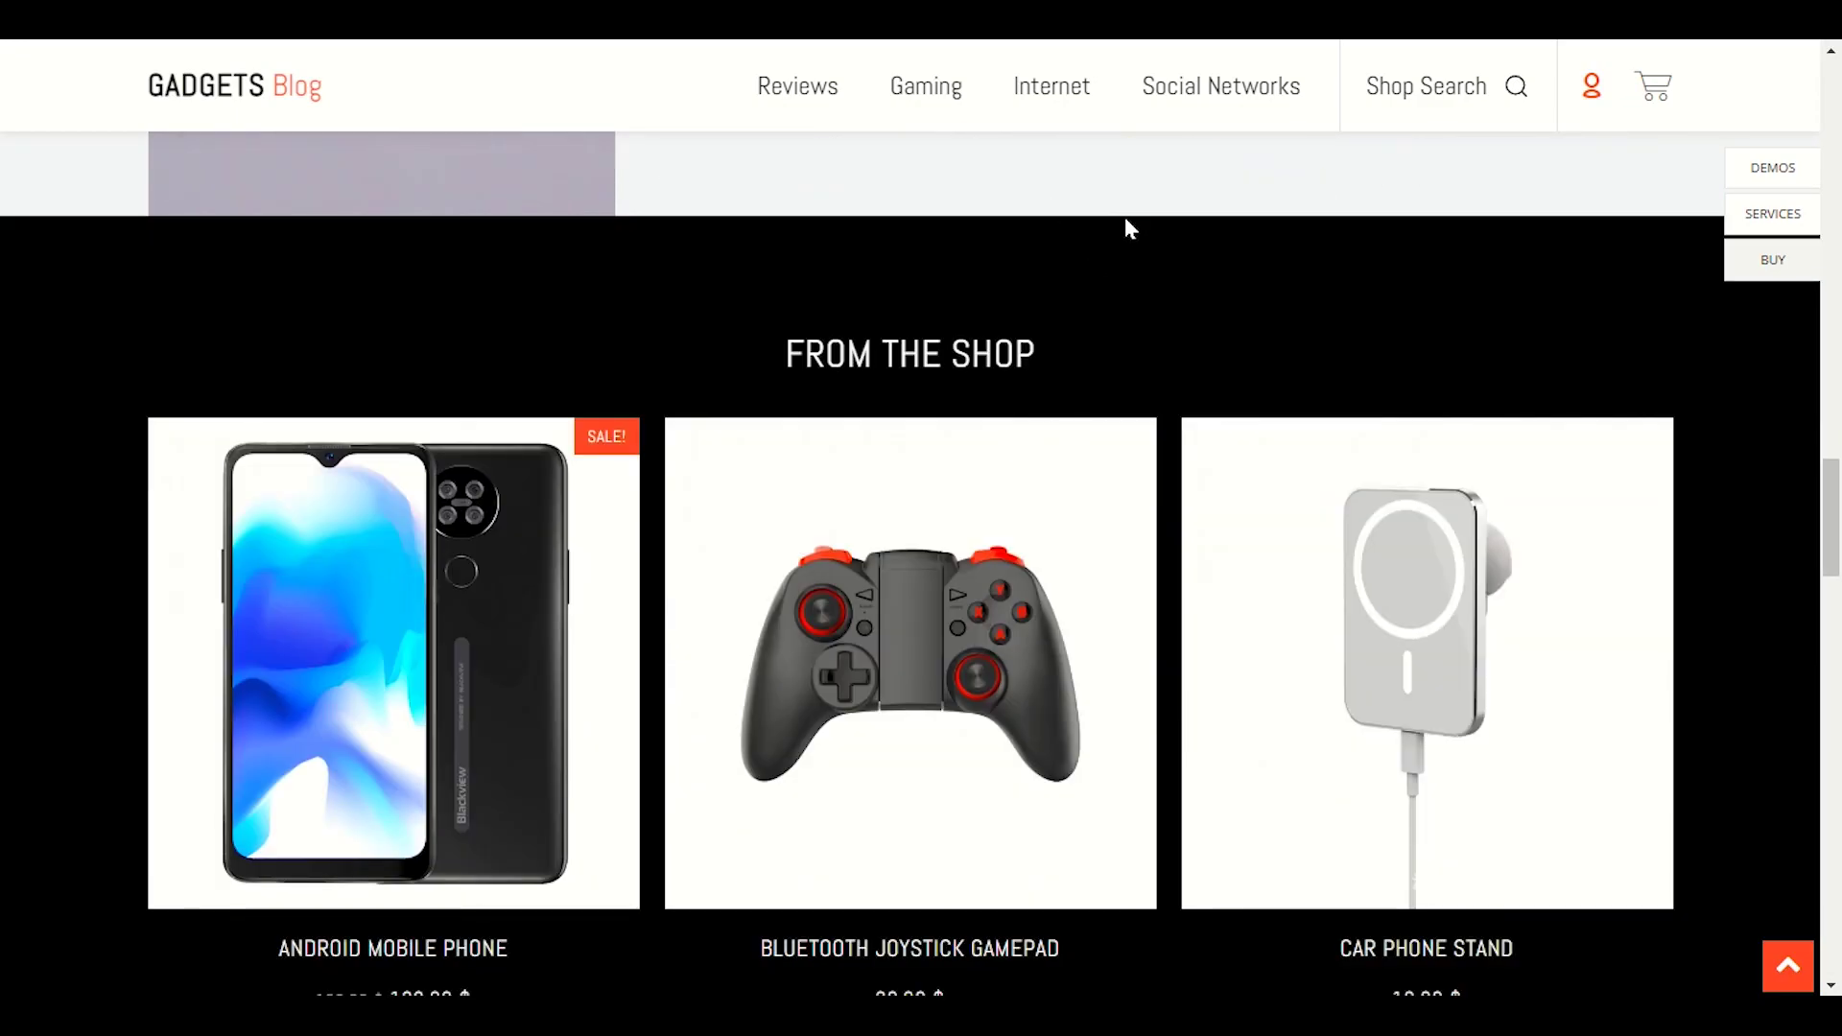
# - Examine the From the Shop products on the preview homepage, including their prices and the link to more products
pyautogui.scroll(-2, 1127, 230)
pyautogui.moveTo(726, 196); pyautogui.dragTo(1017, 180)
pyautogui.click(1016, 178)
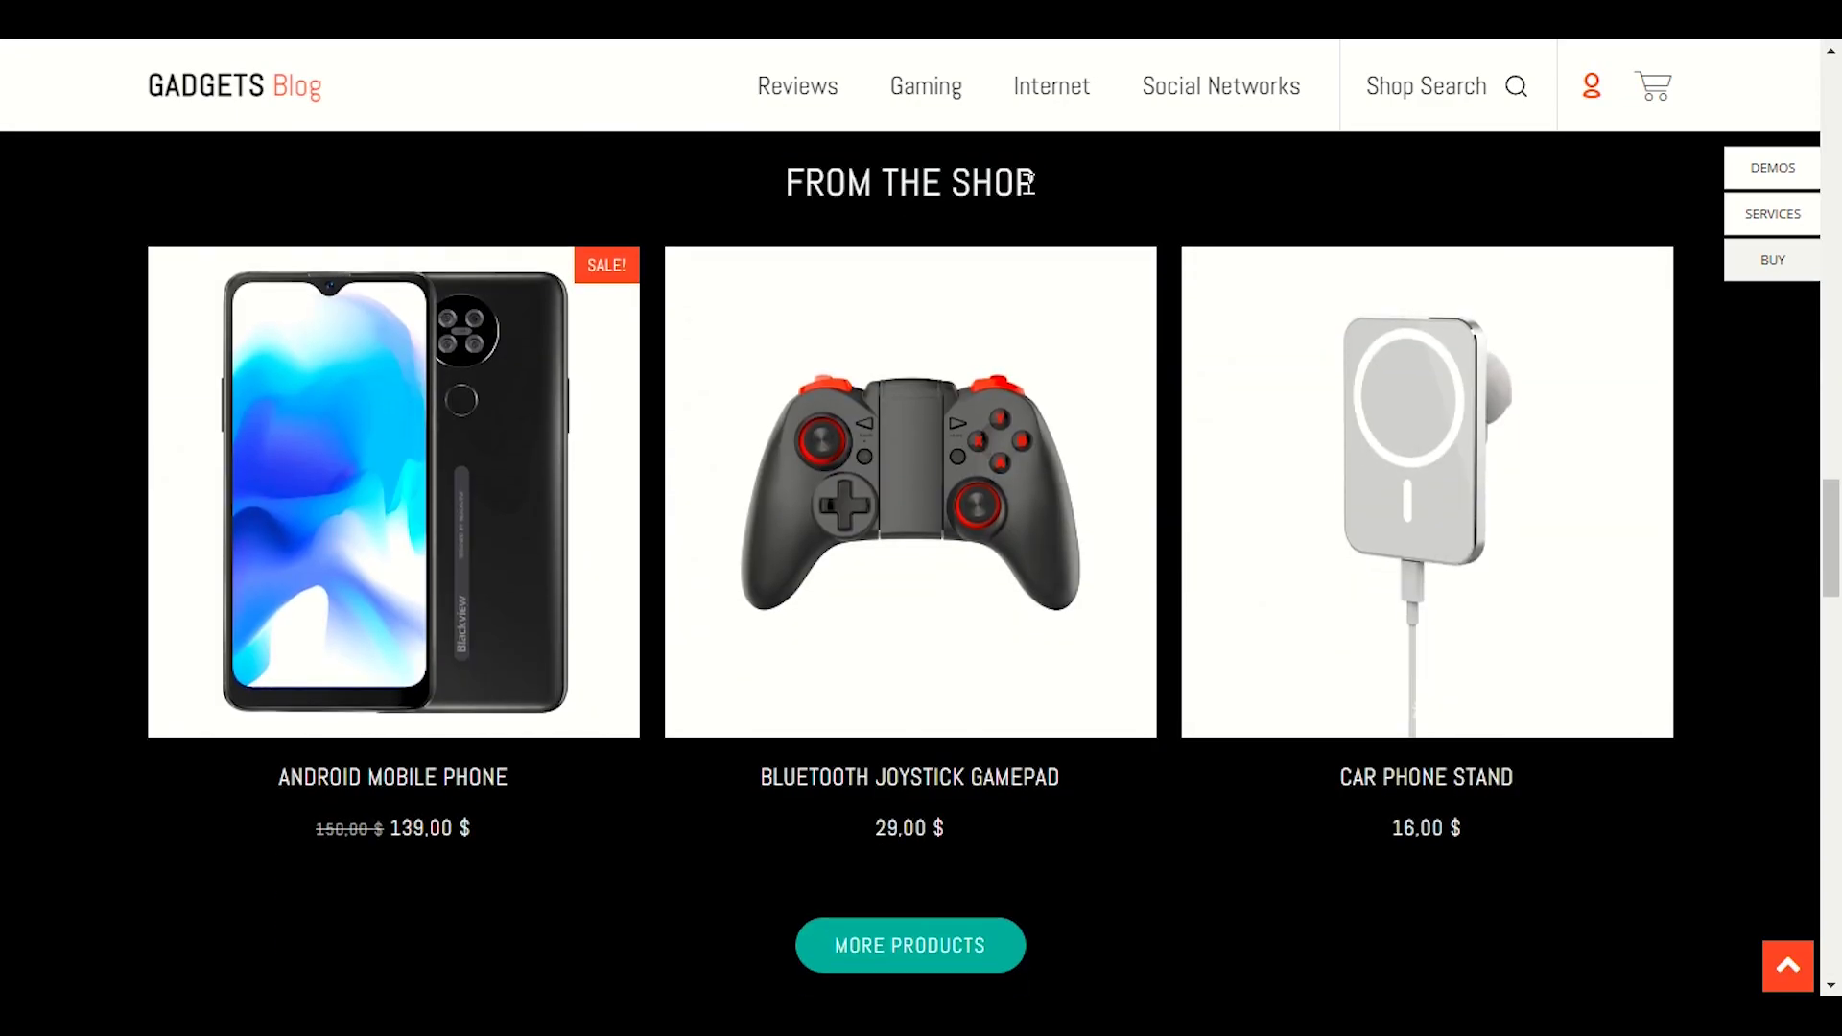
pyautogui.scroll(-2, 1056, 193)
pyautogui.scroll(-4, 1234, 629)
pyautogui.scroll(7, 1234, 629)
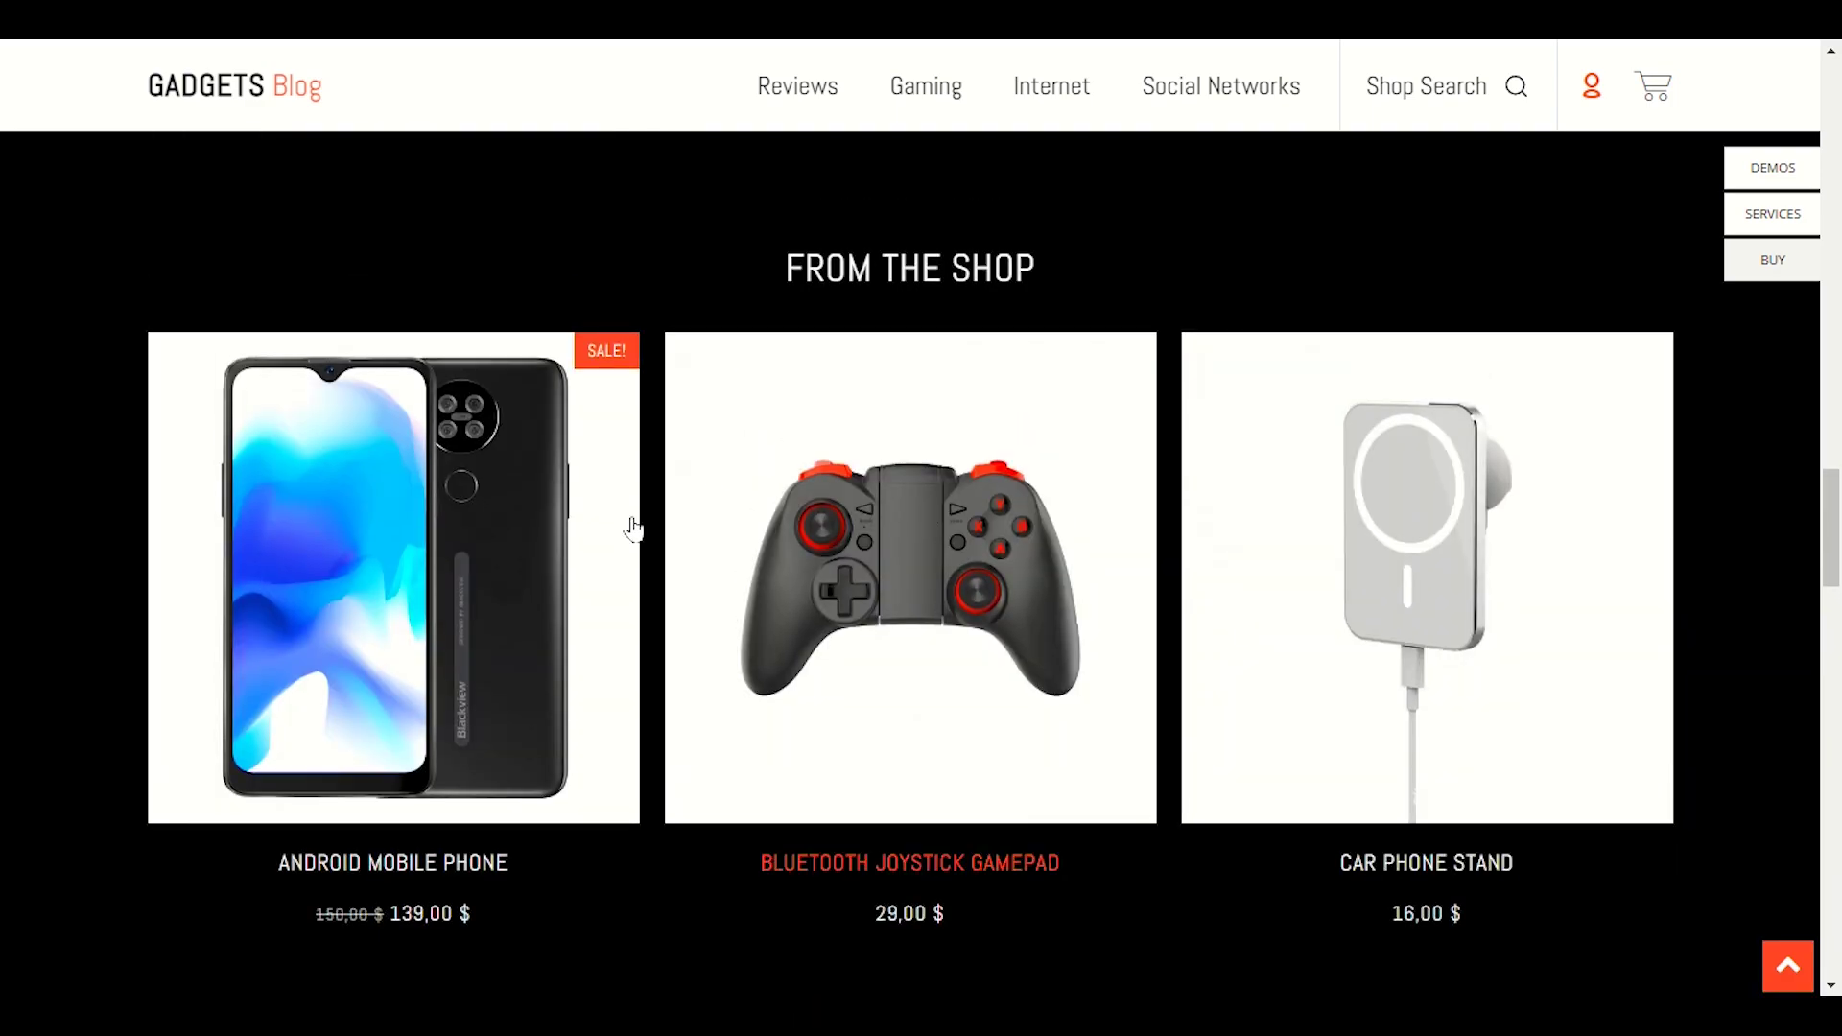
pyautogui.scroll(-3, 912, 563)
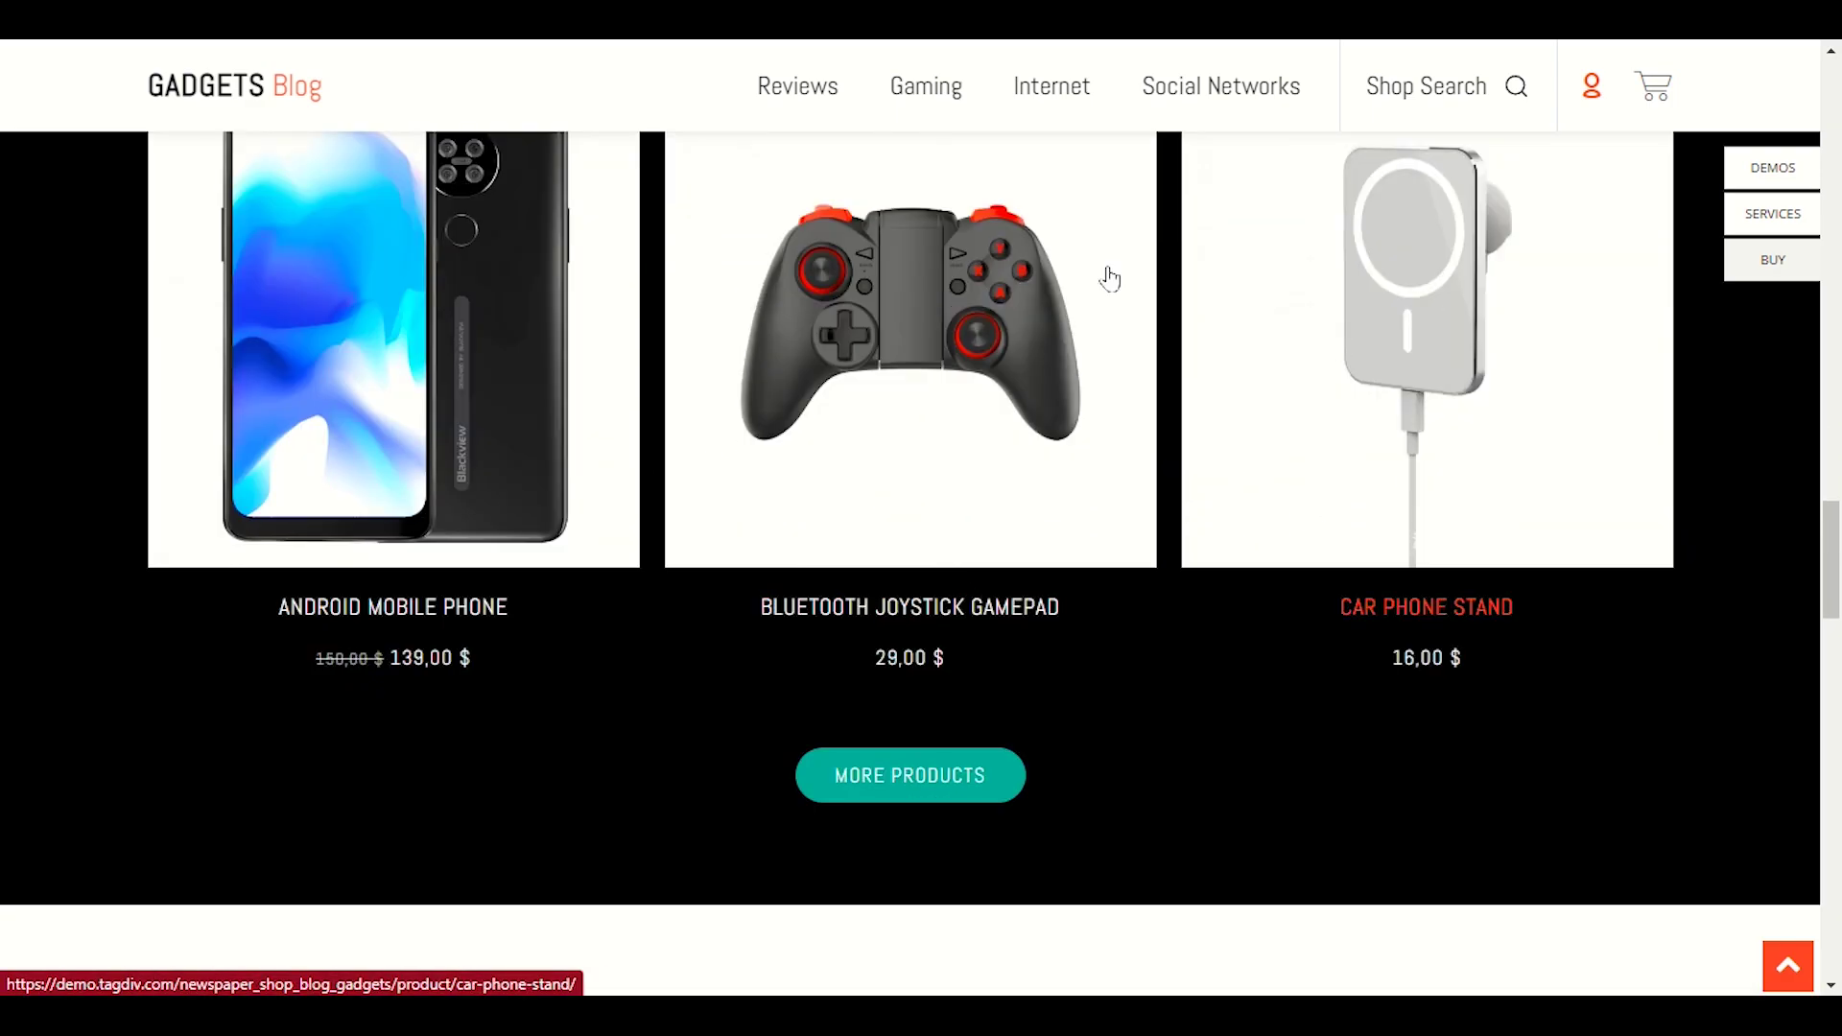
pyautogui.scroll(1, 1189, 614)
pyautogui.scroll(4, 1134, 547)
pyautogui.scroll(-10, 1126, 586)
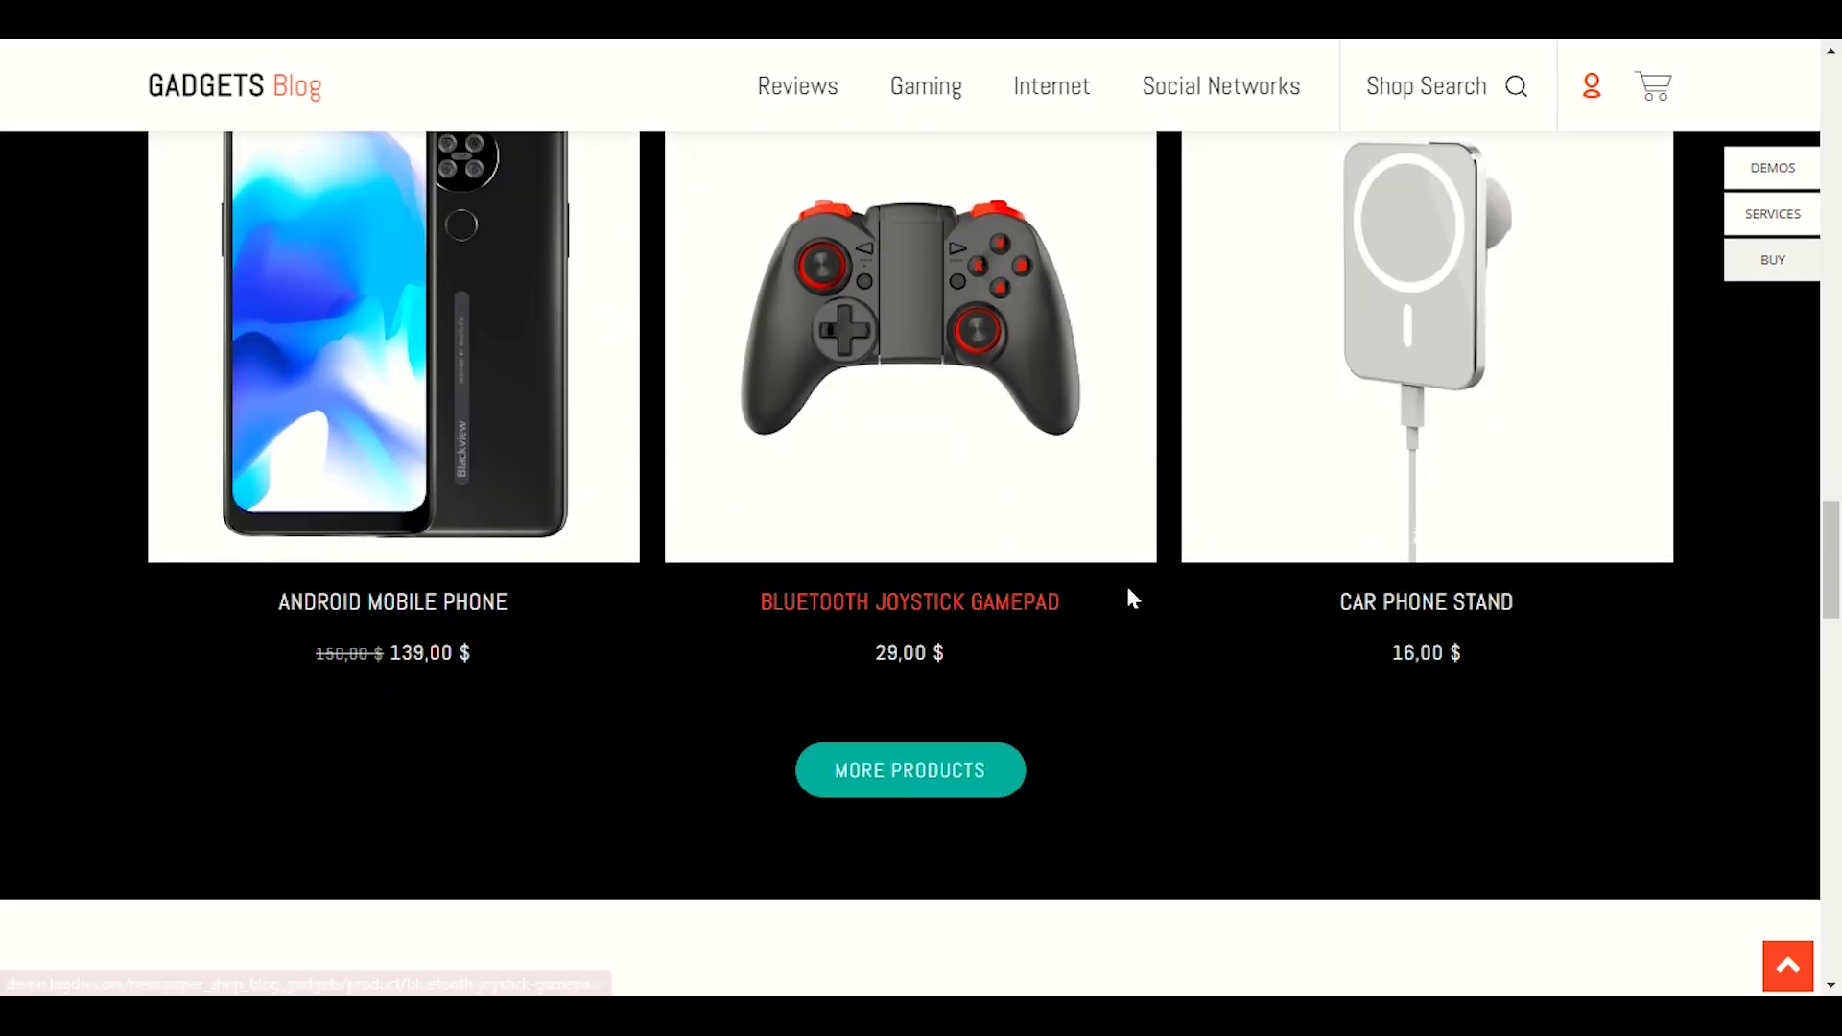
# - Look through the social networks and gaming articles in the lower part of the preview homepage
pyautogui.scroll(-5, 1137, 518)
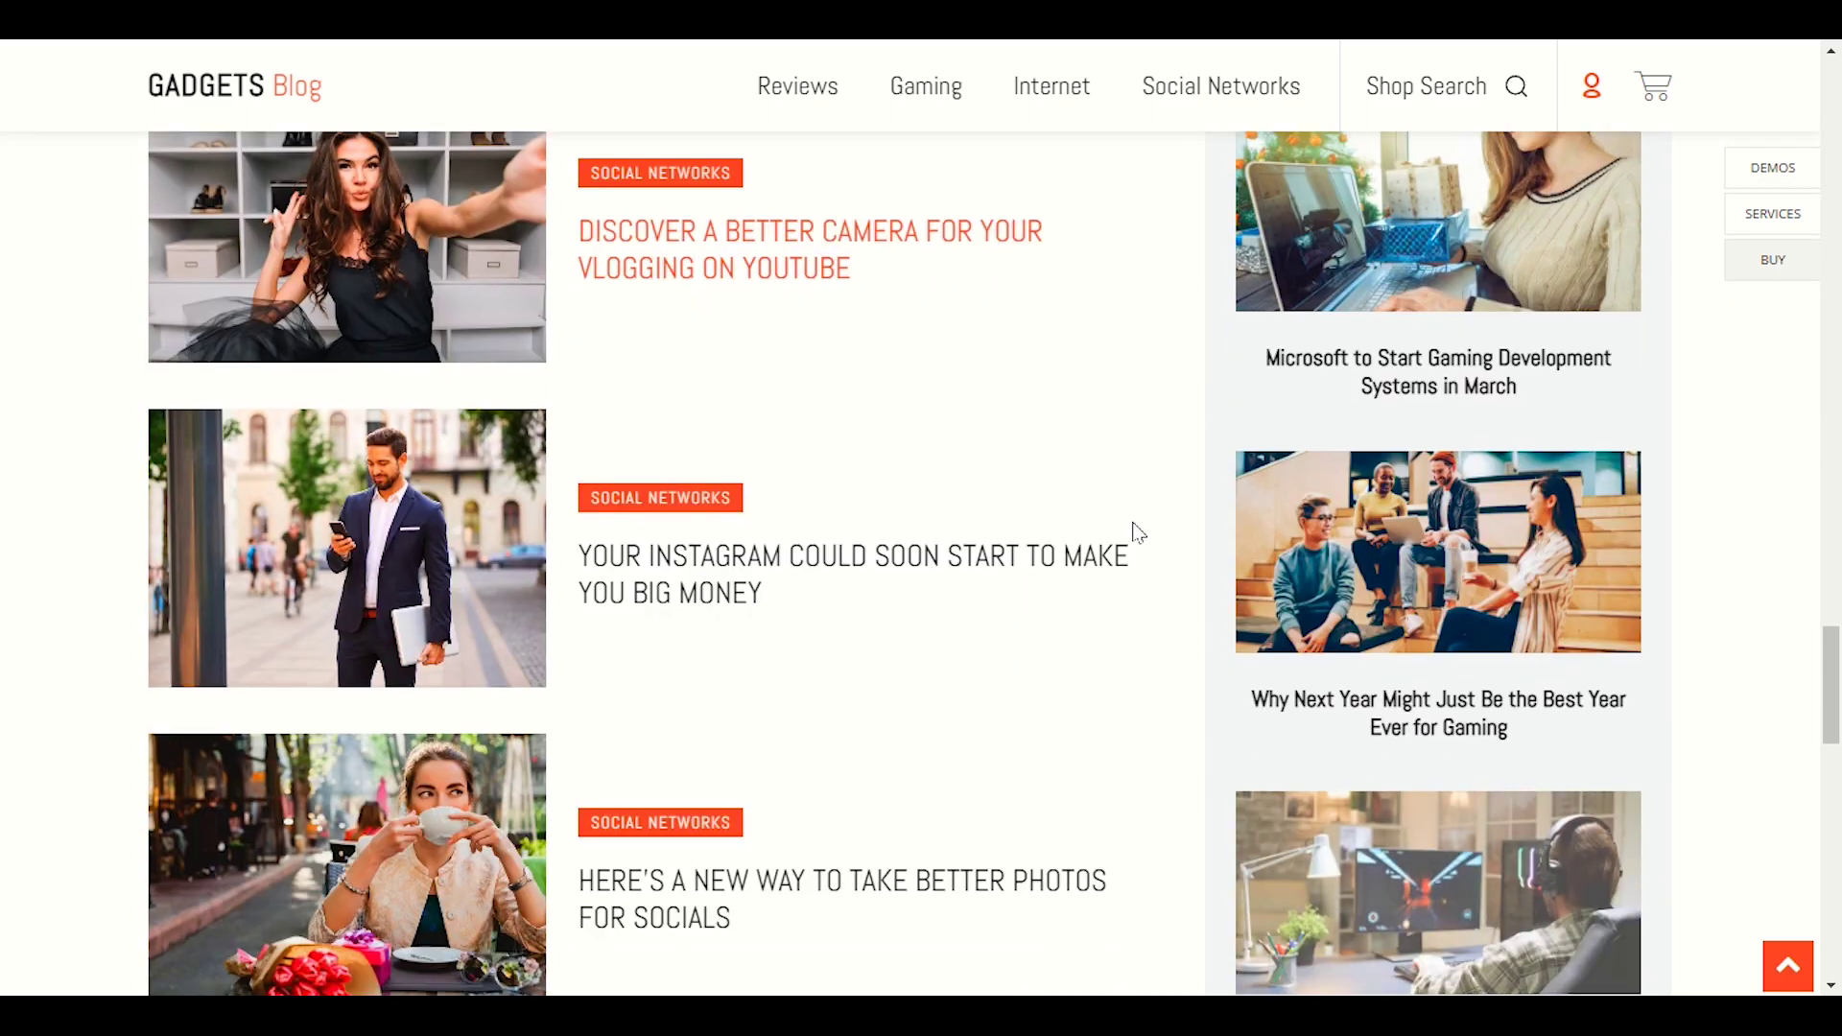
pyautogui.scroll(3, 1131, 530)
pyautogui.scroll(-18, 617, 373)
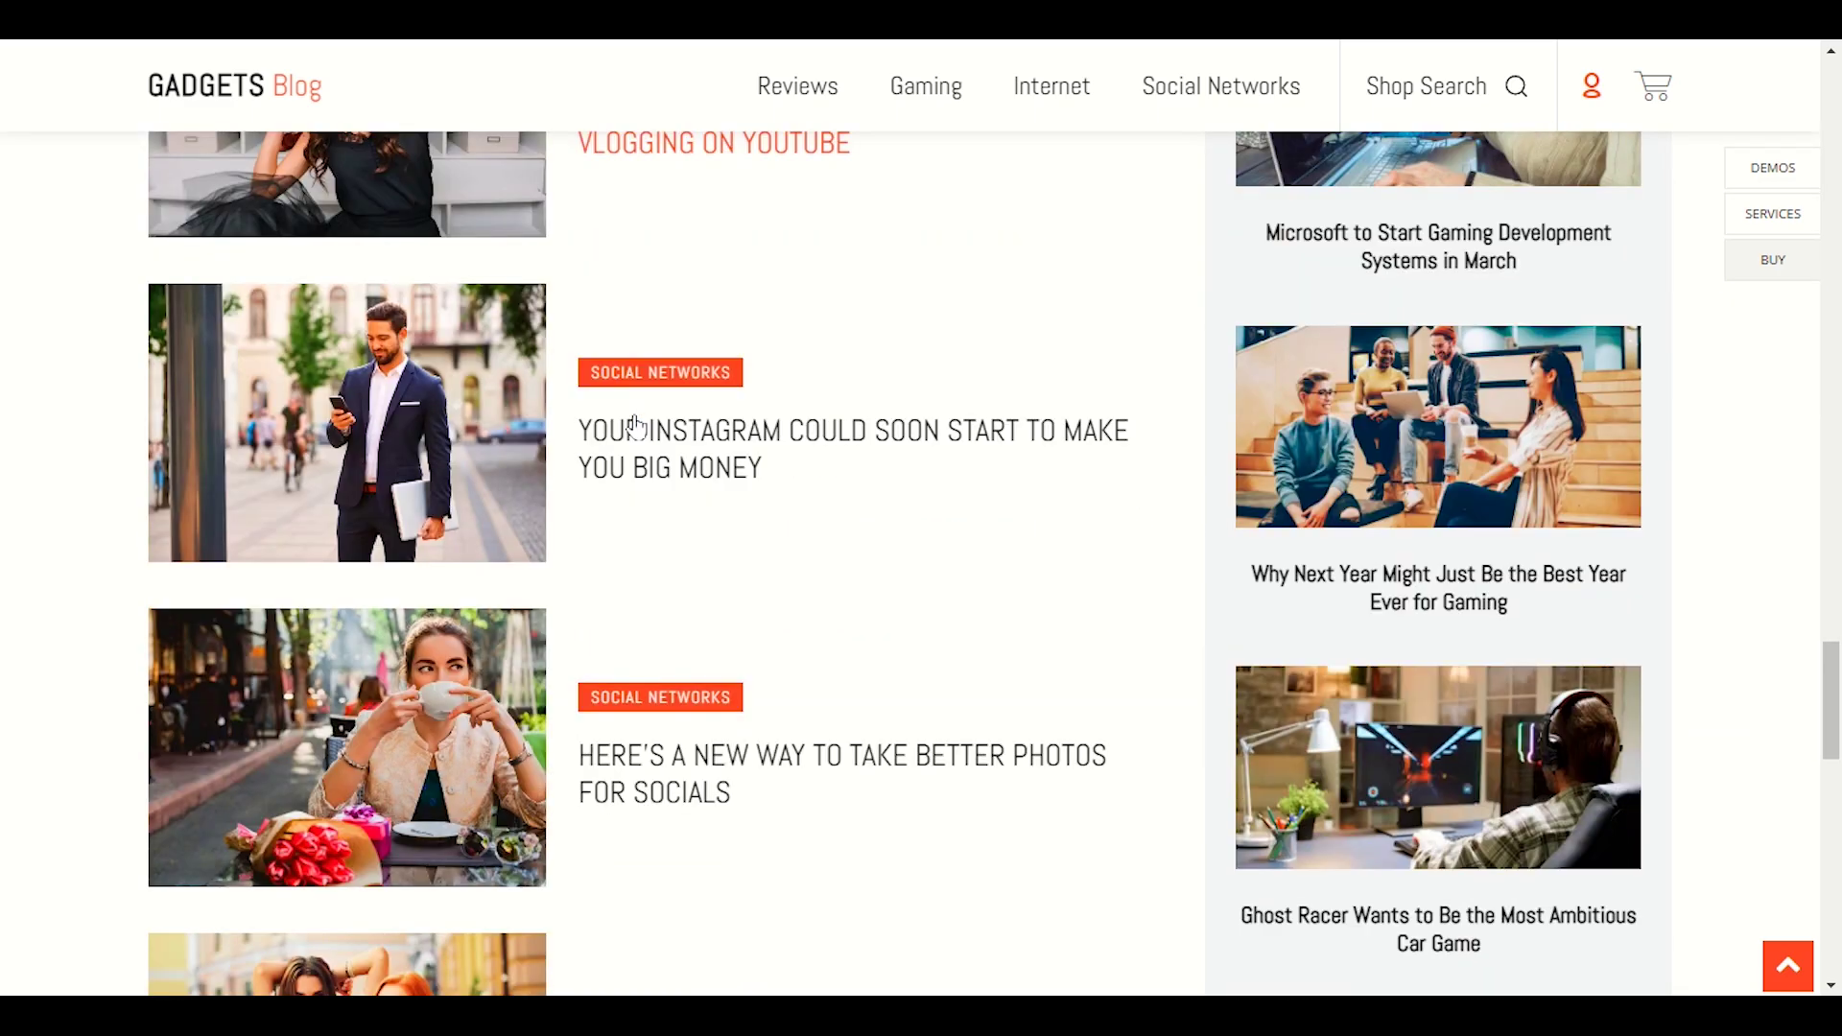
pyautogui.scroll(9, 672, 595)
pyautogui.scroll(9, 672, 614)
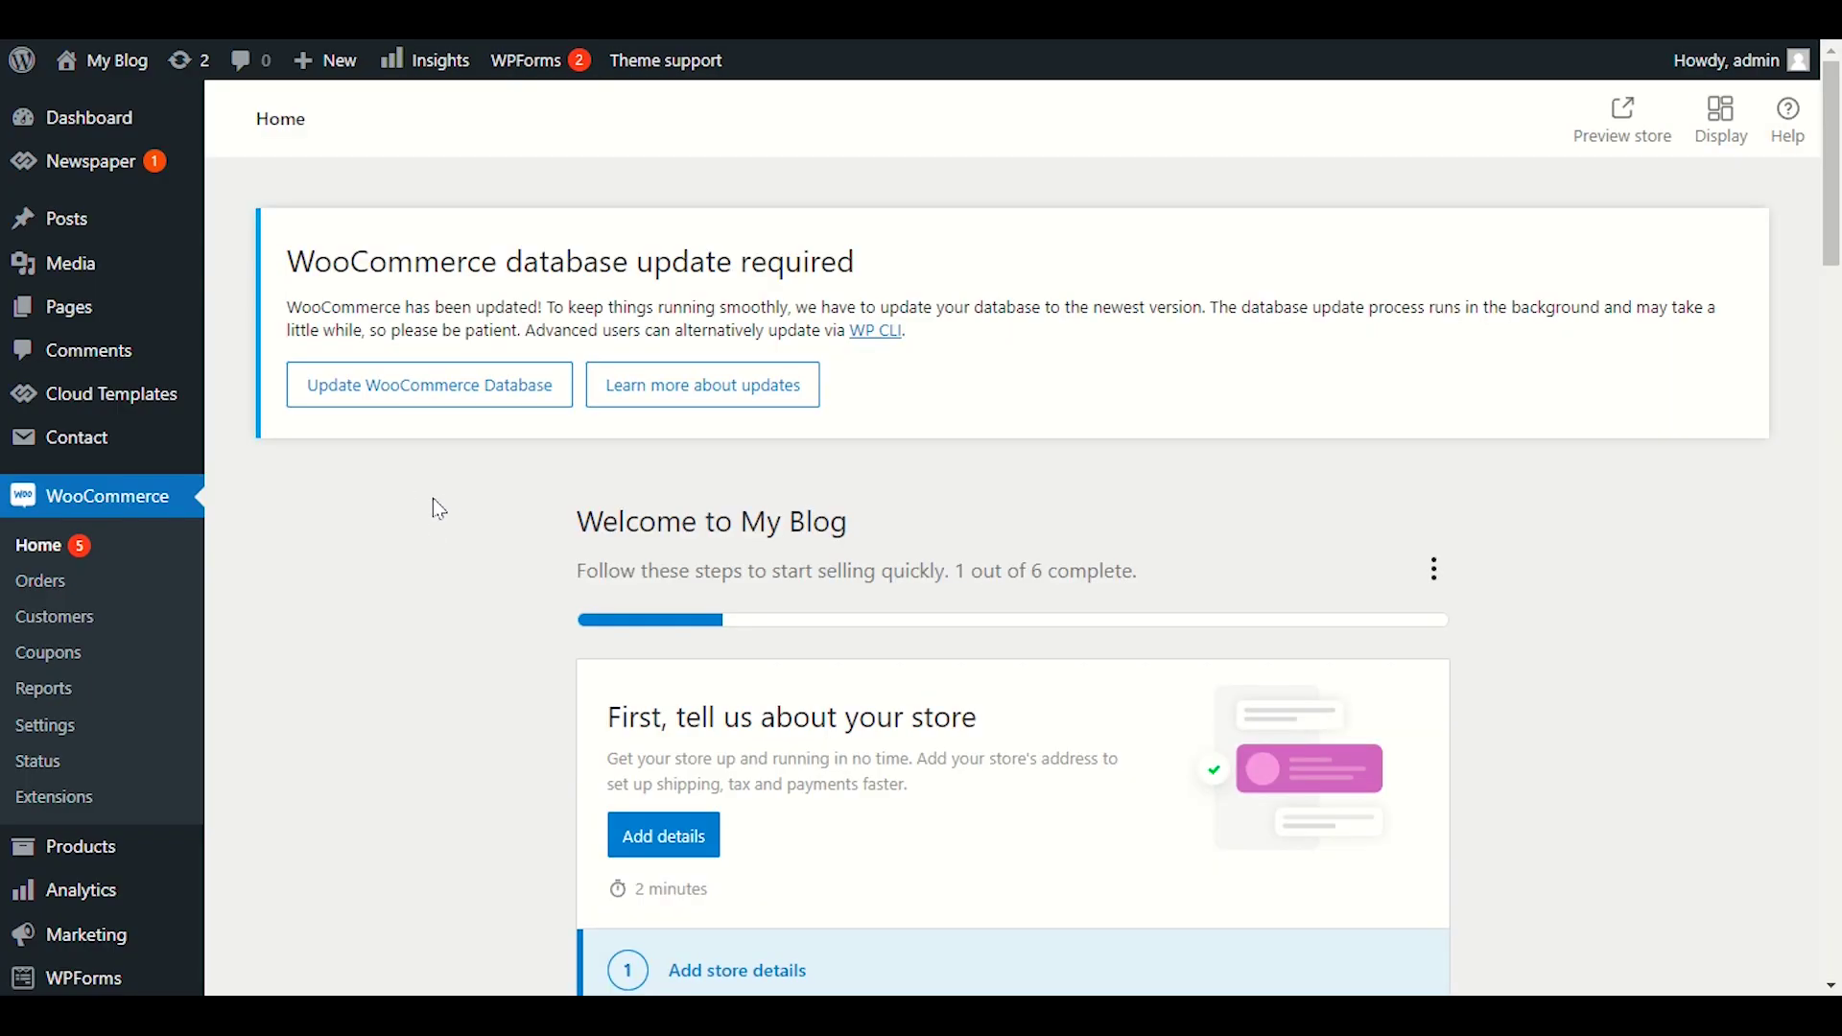
# - Return to the WooCommerce home page, open the store details form and dismiss the store location tip
pyautogui.scroll(-3, 479, 561)
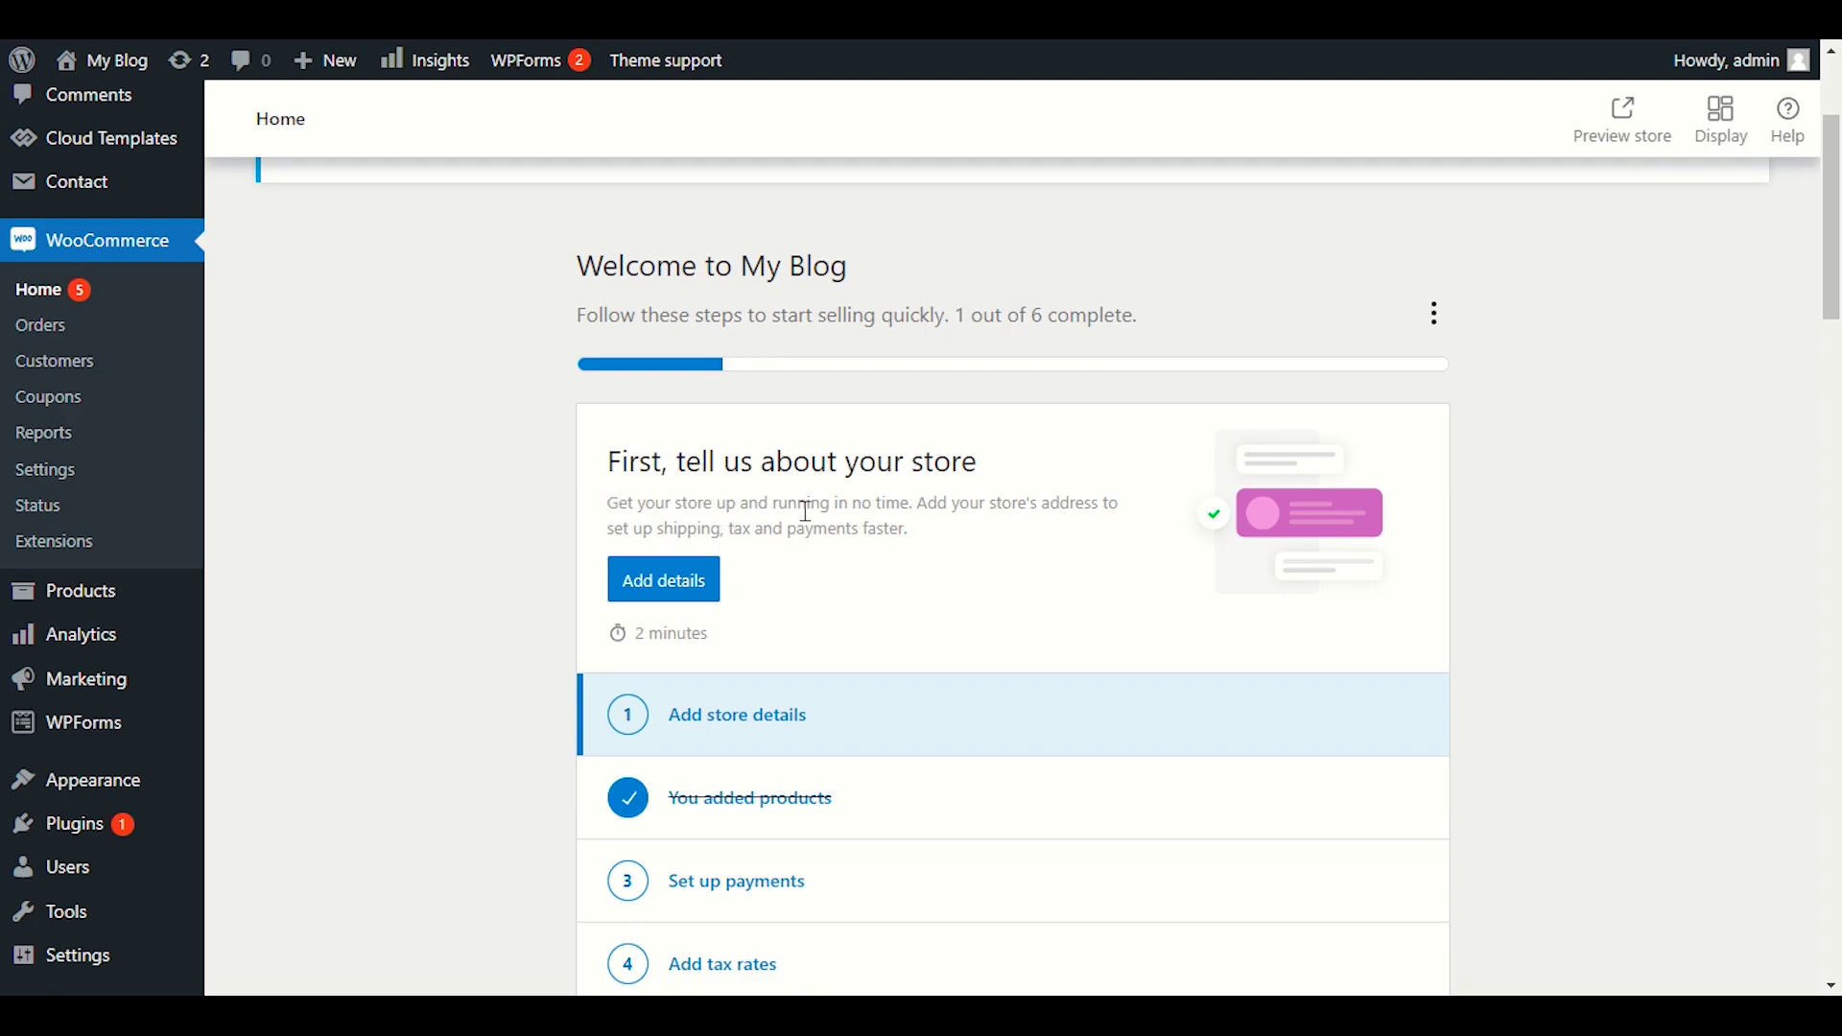
pyautogui.click(703, 587)
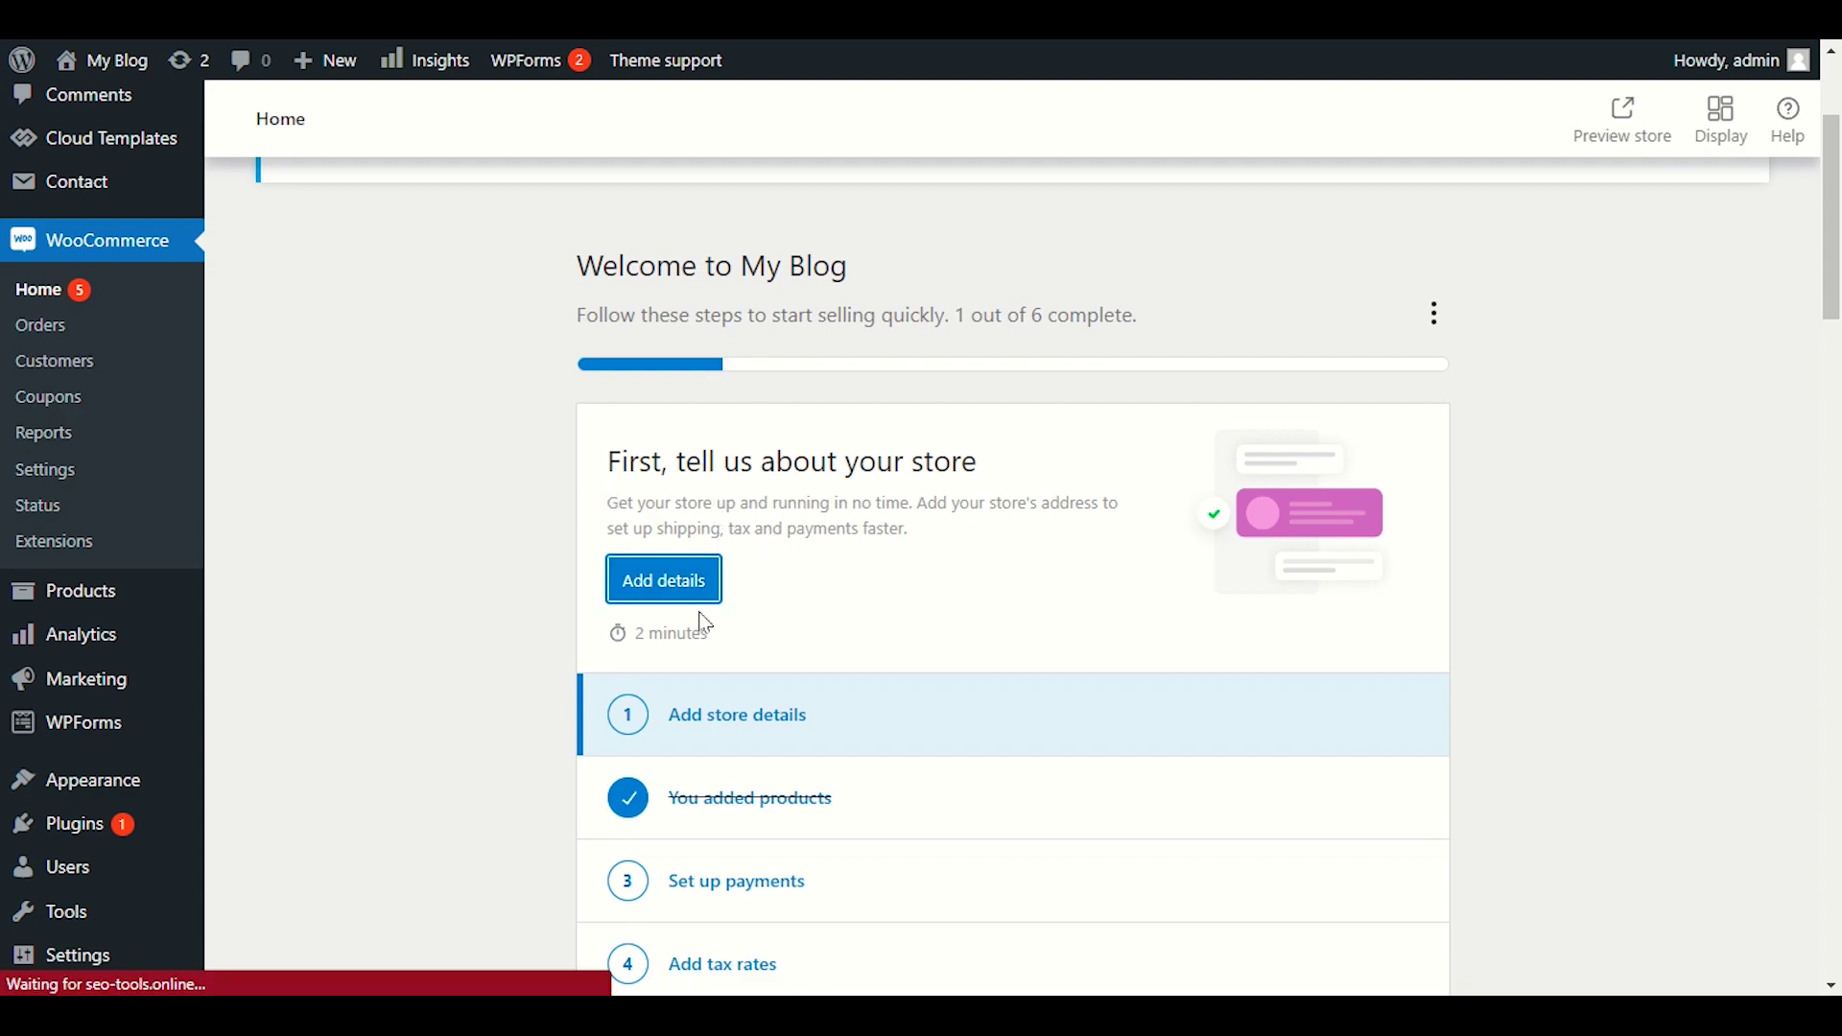
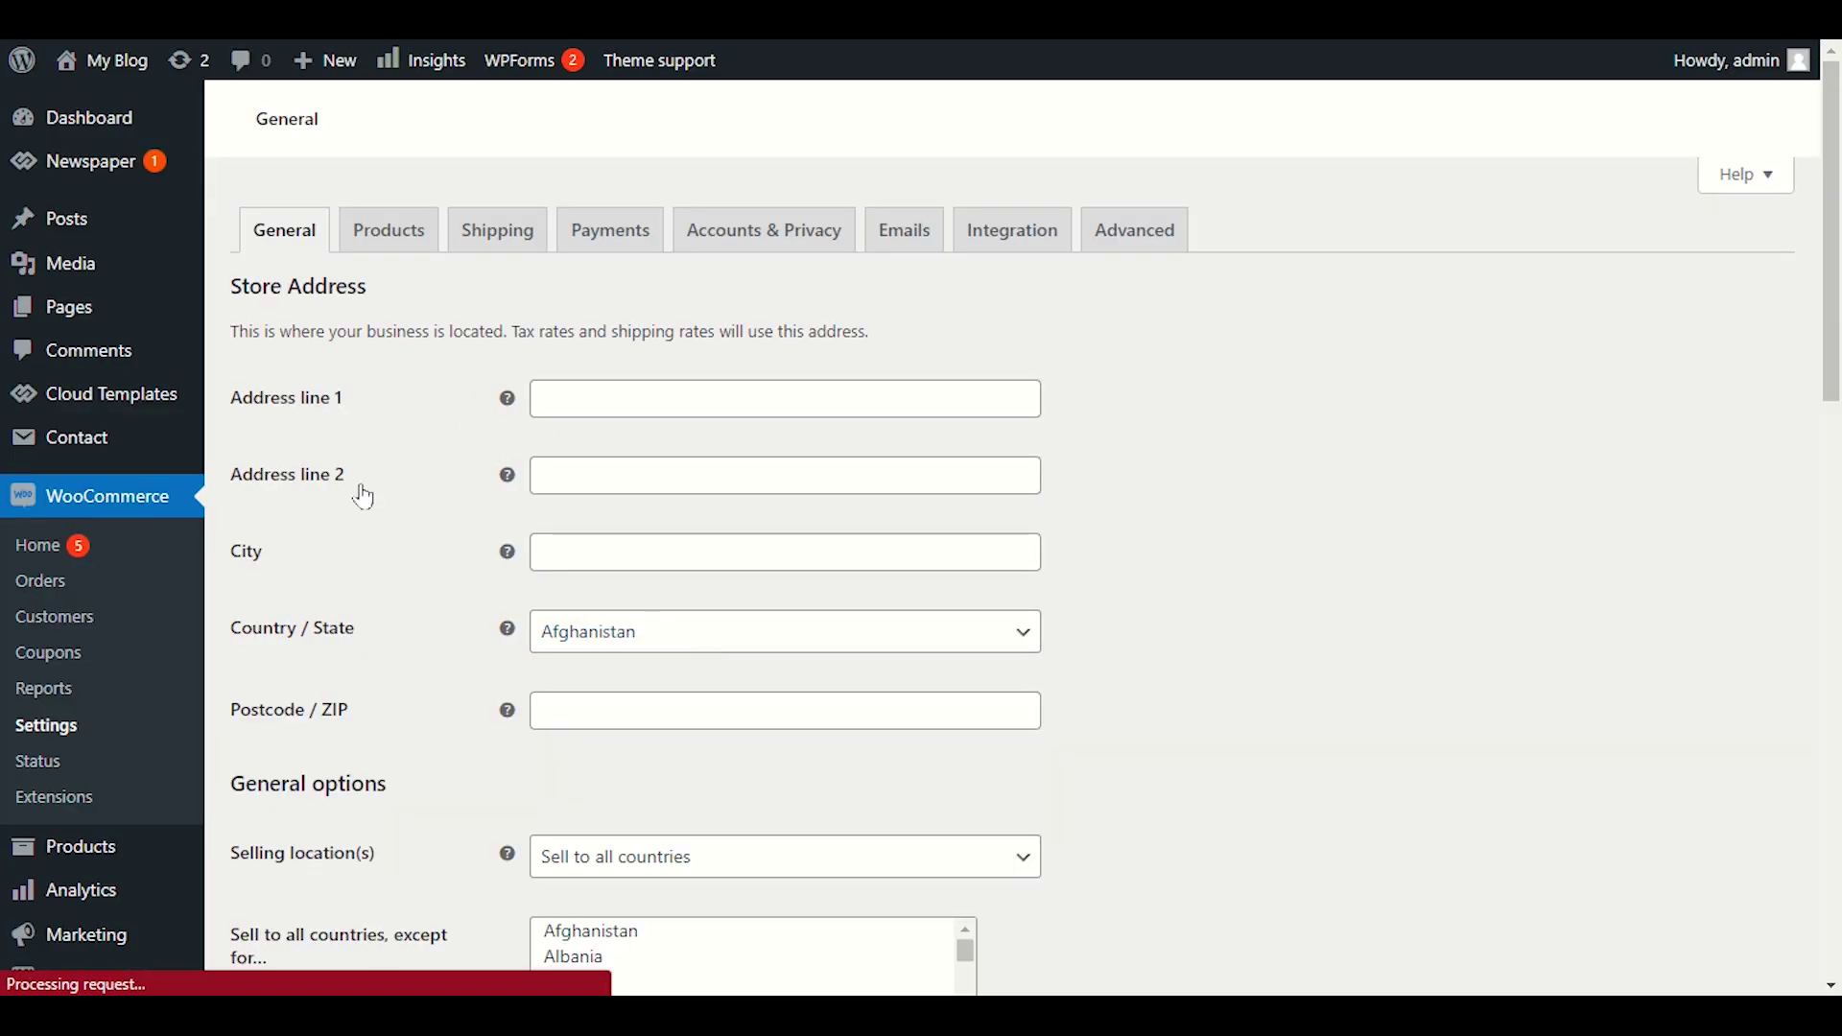
pyautogui.scroll(-3, 340, 534)
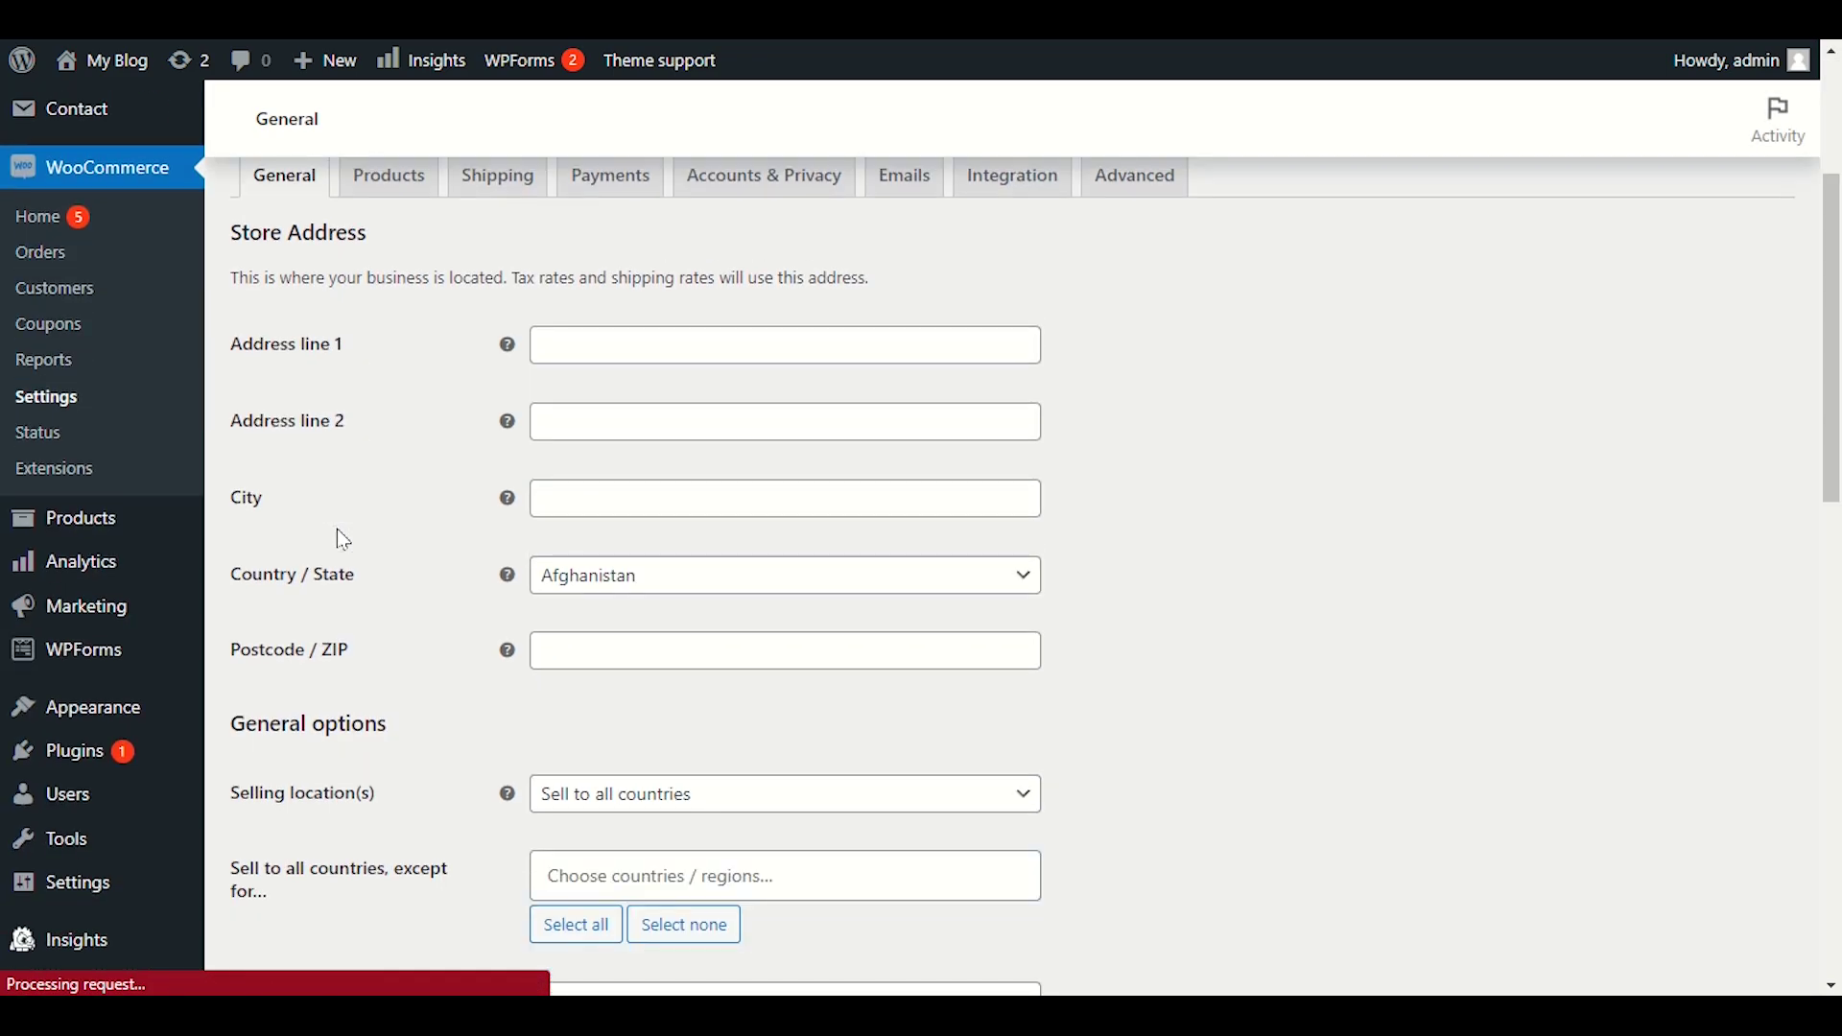
pyautogui.scroll(-7, 354, 367)
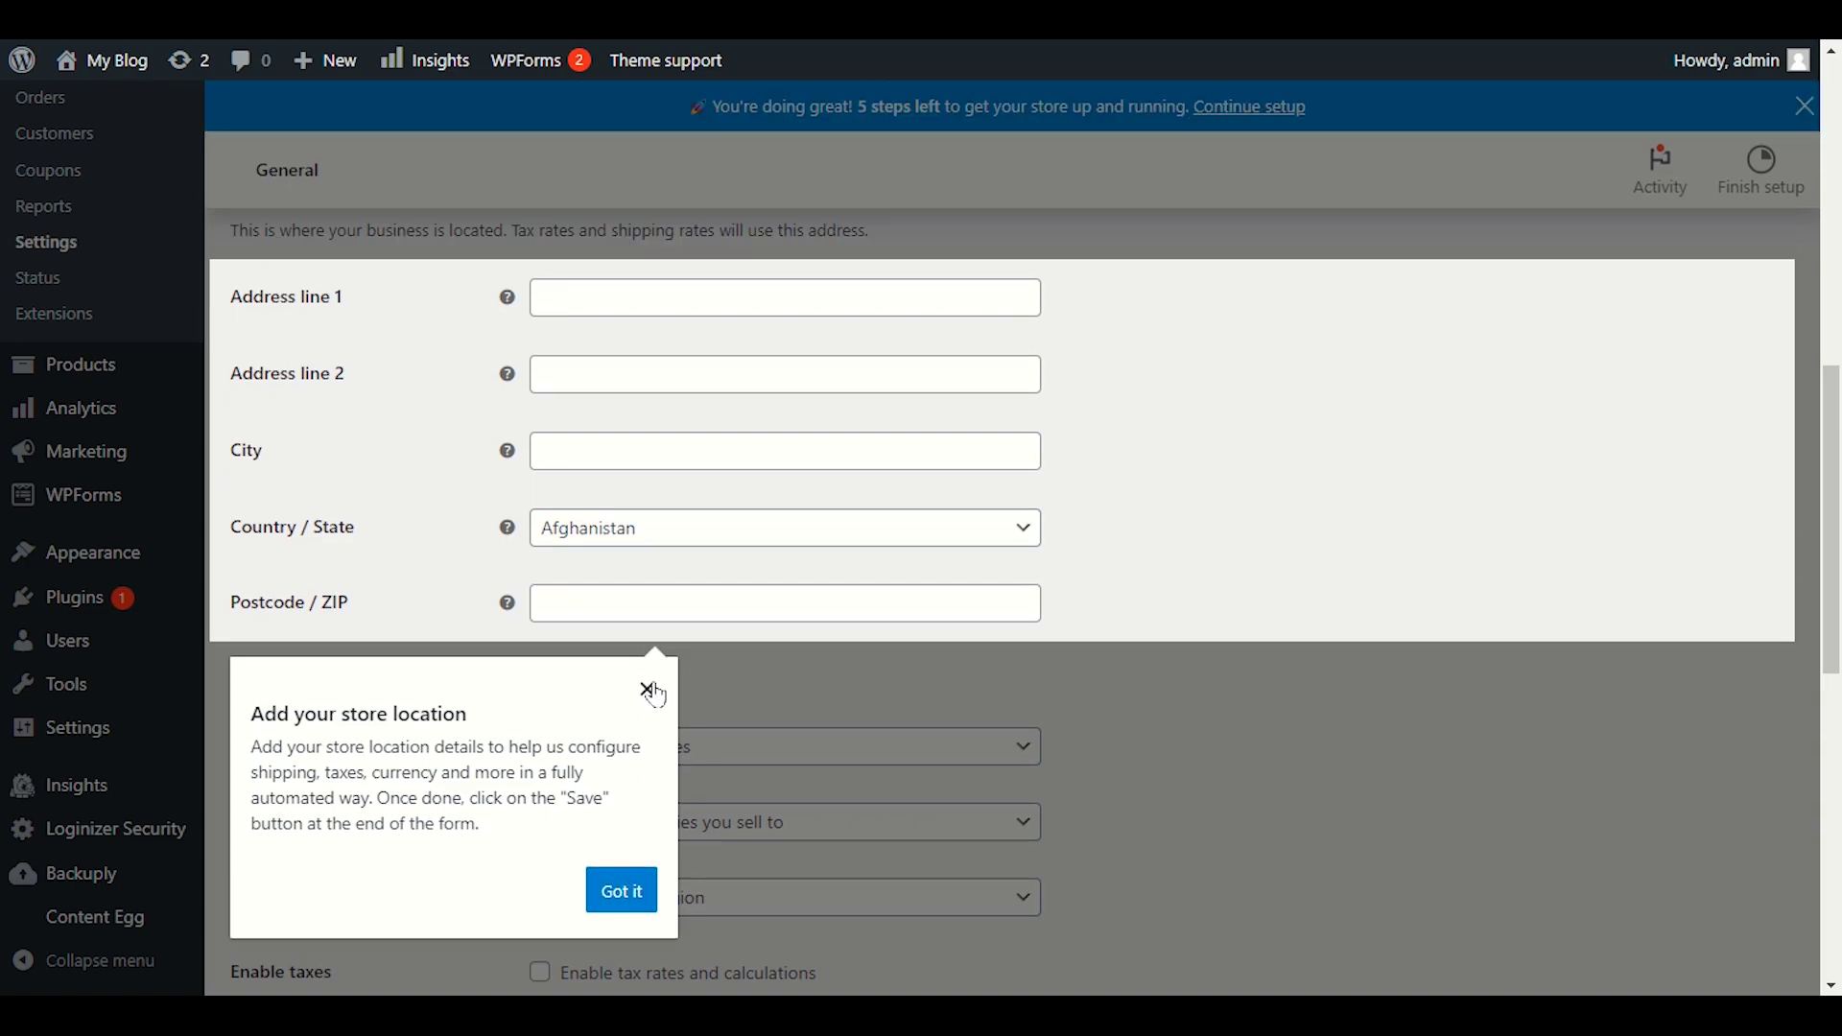
pyautogui.click(649, 690)
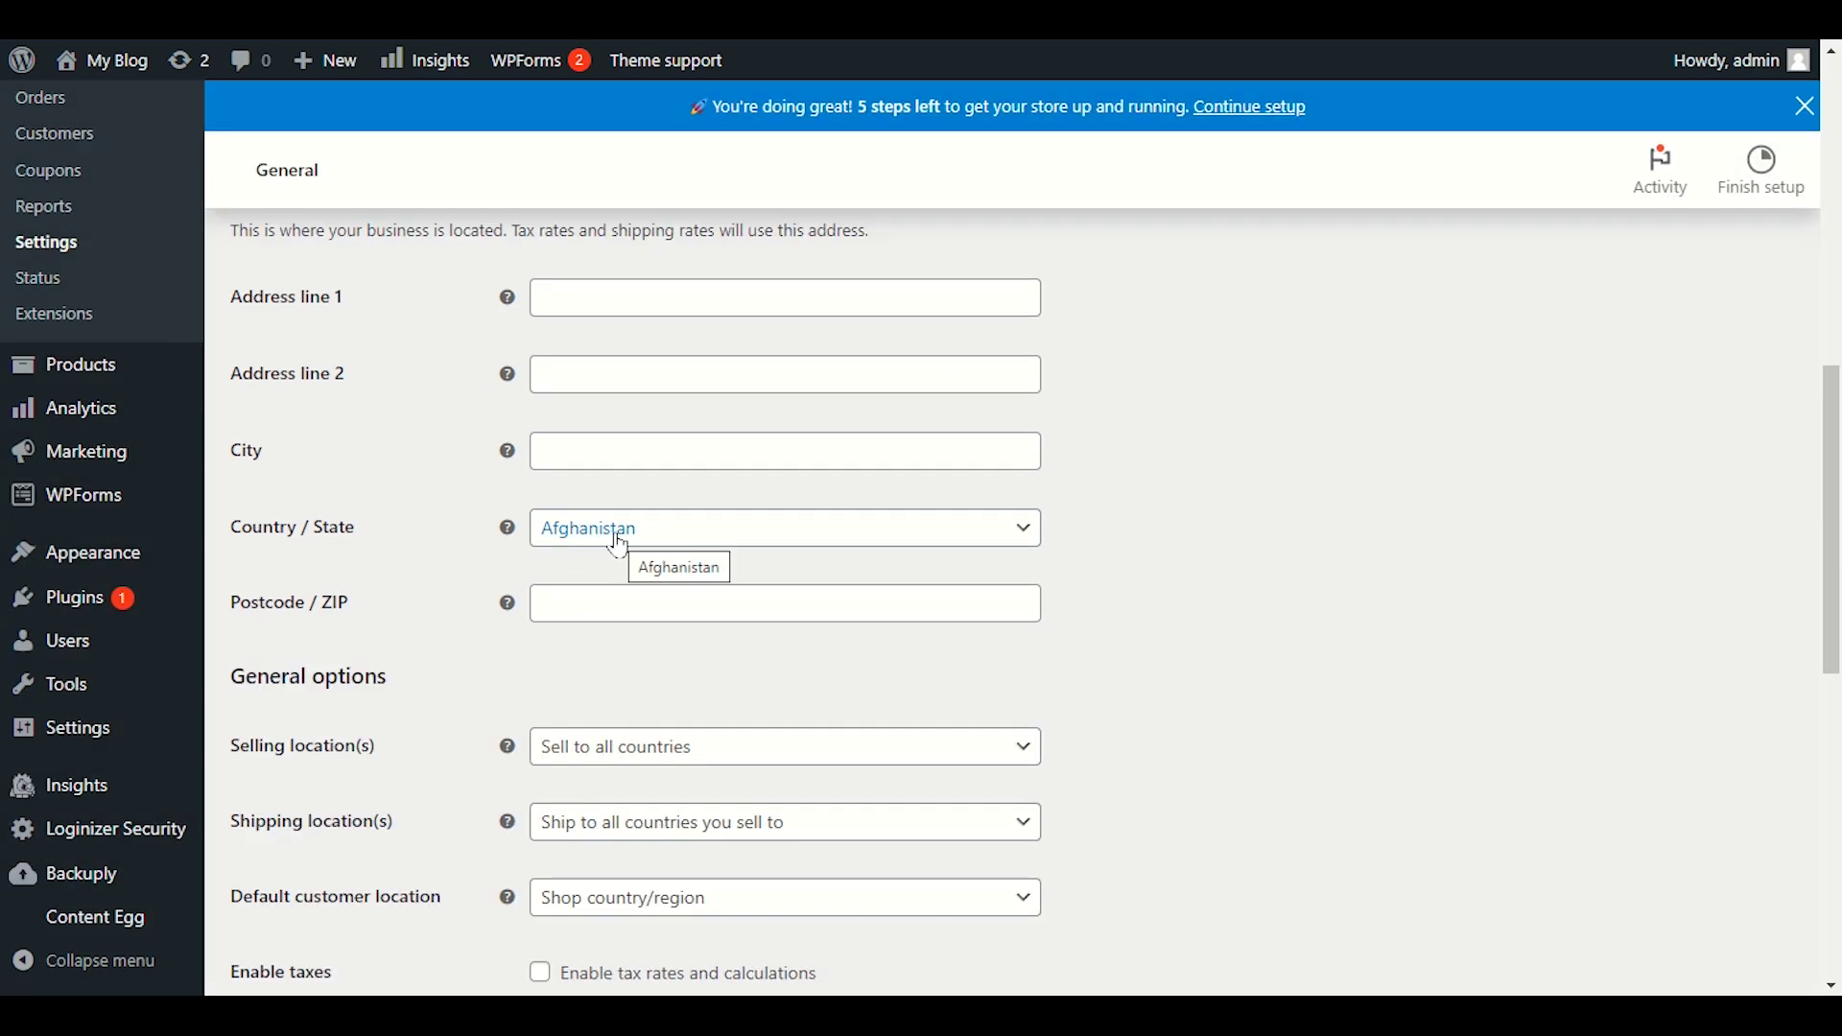
# - Review the General options, checking the selling location choices and the tax and coupon settings
pyautogui.scroll(-2, 619, 545)
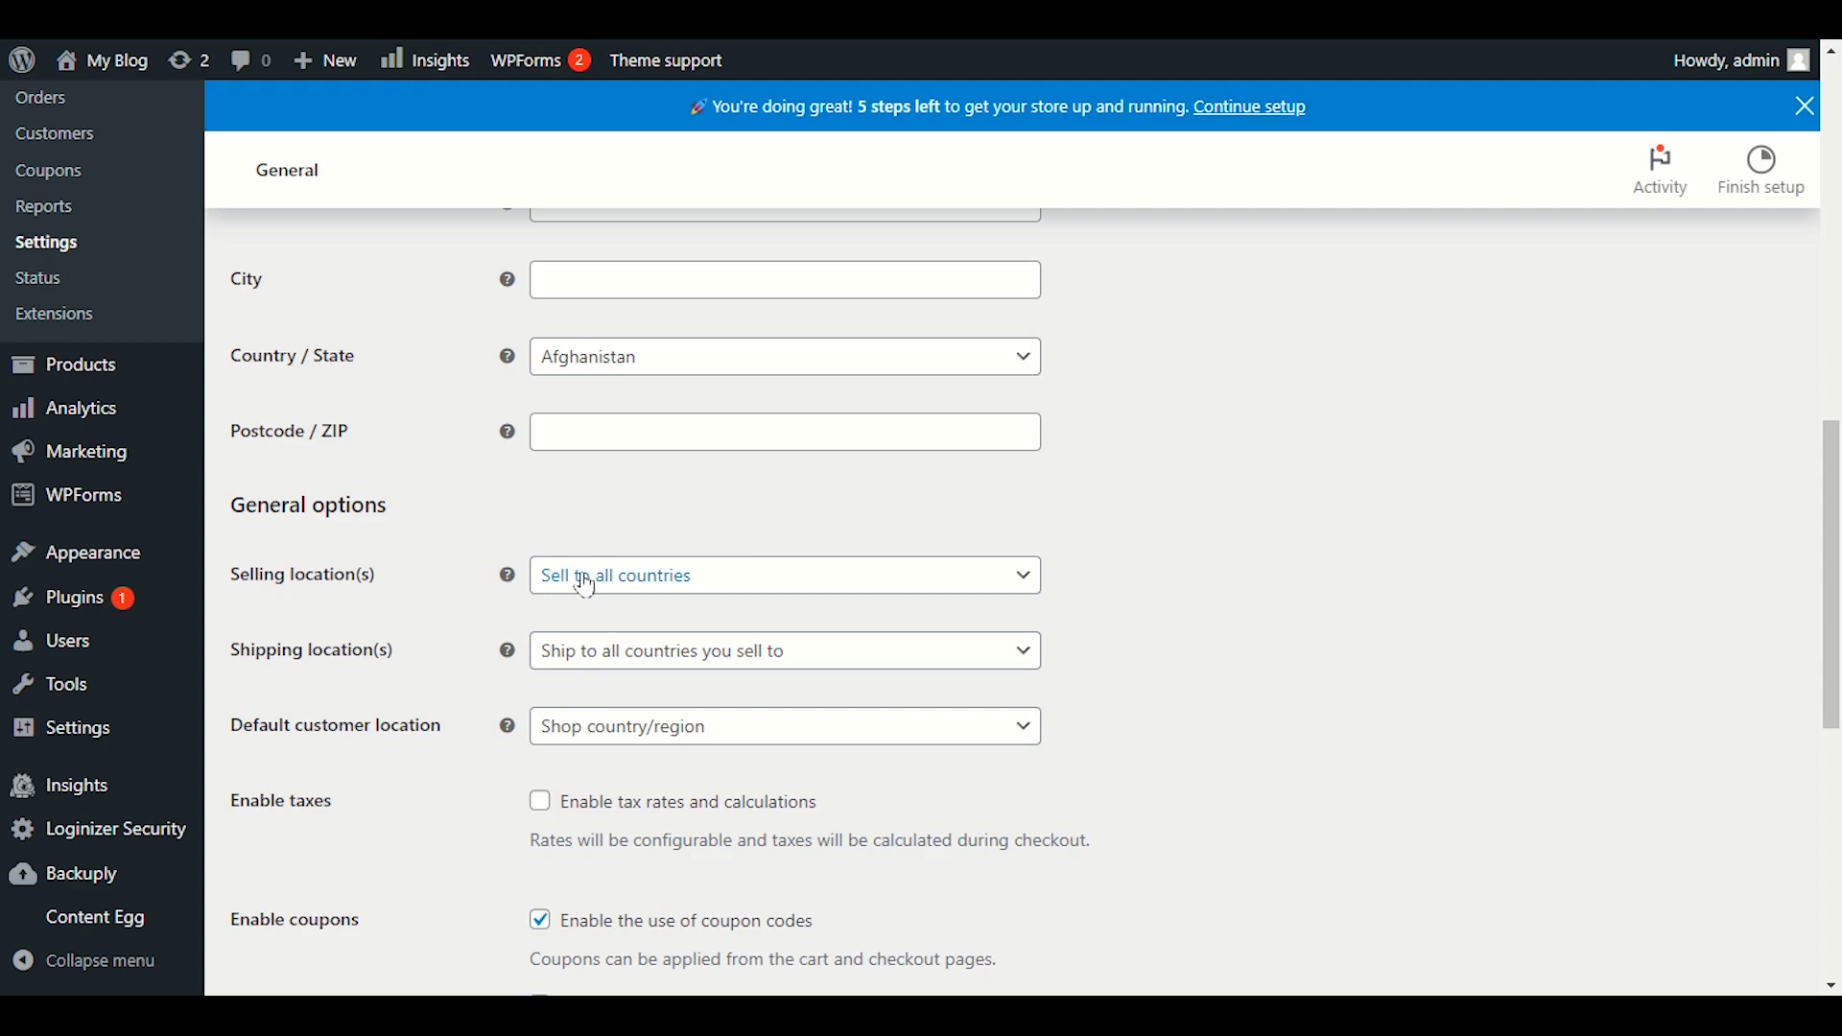
pyautogui.click(587, 579)
pyautogui.click(614, 613)
pyautogui.scroll(-2, 446, 670)
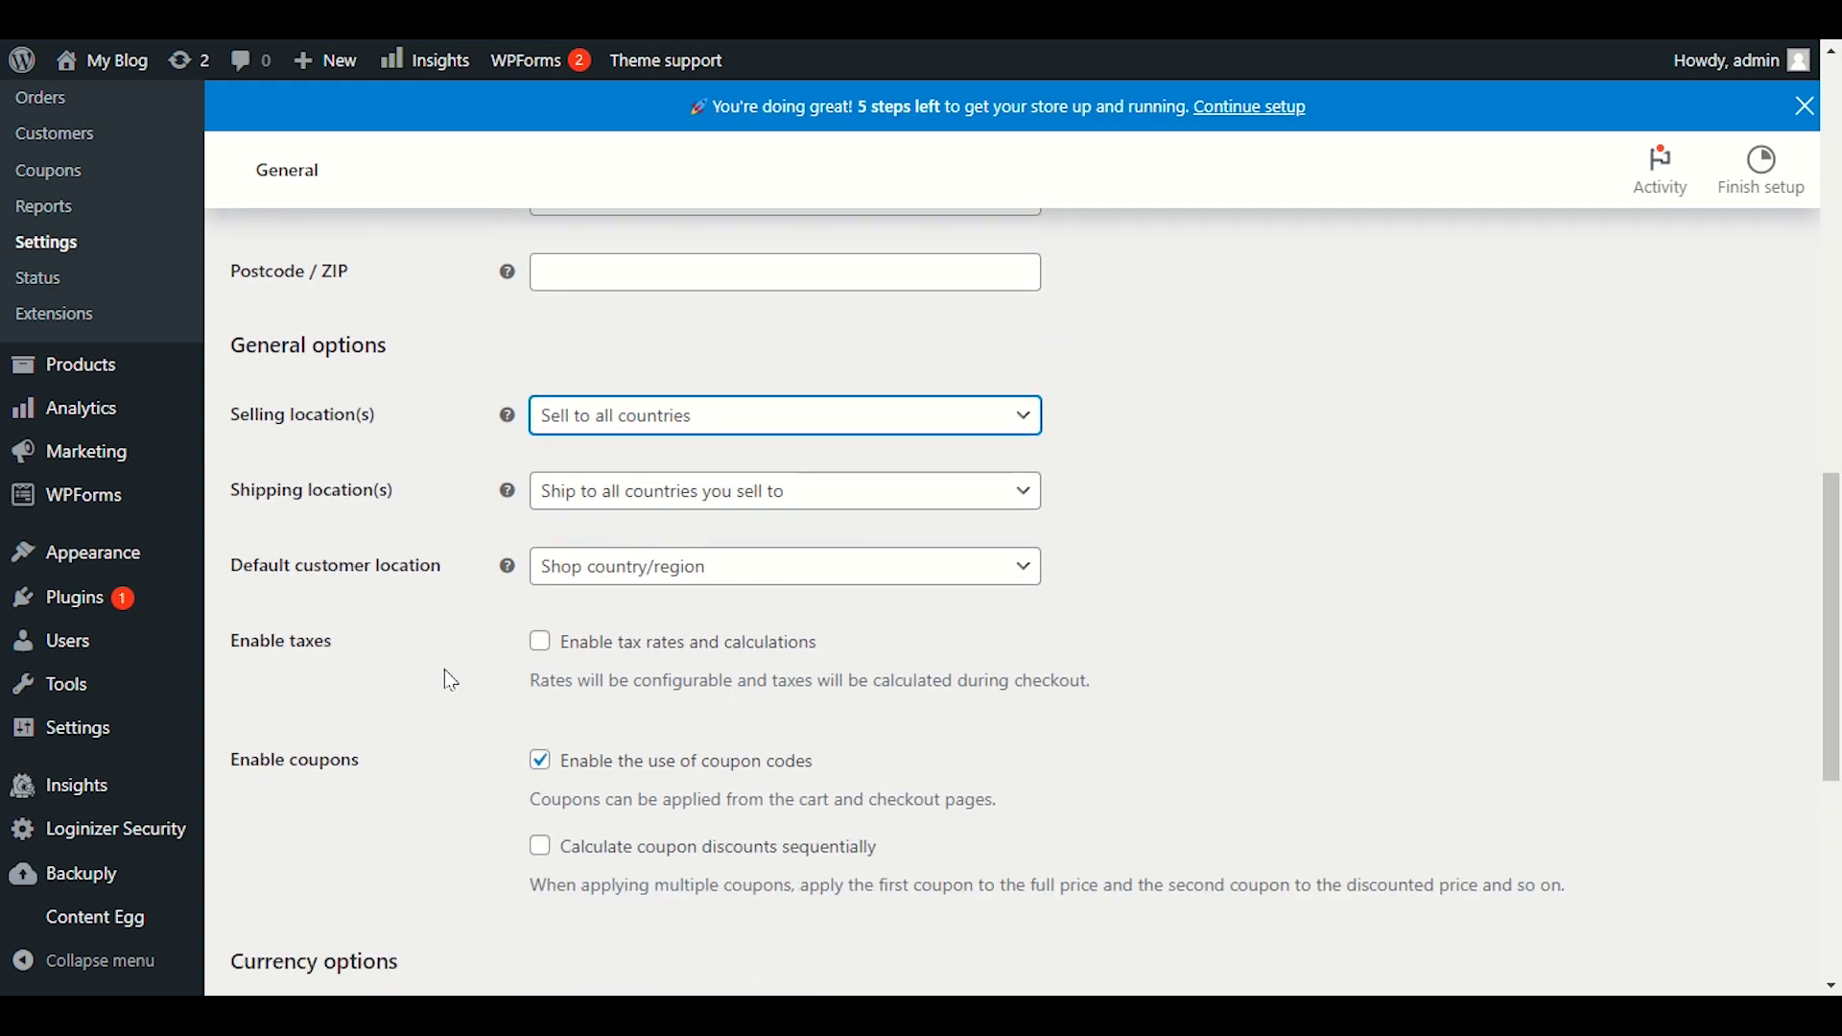
pyautogui.scroll(-4, 432, 624)
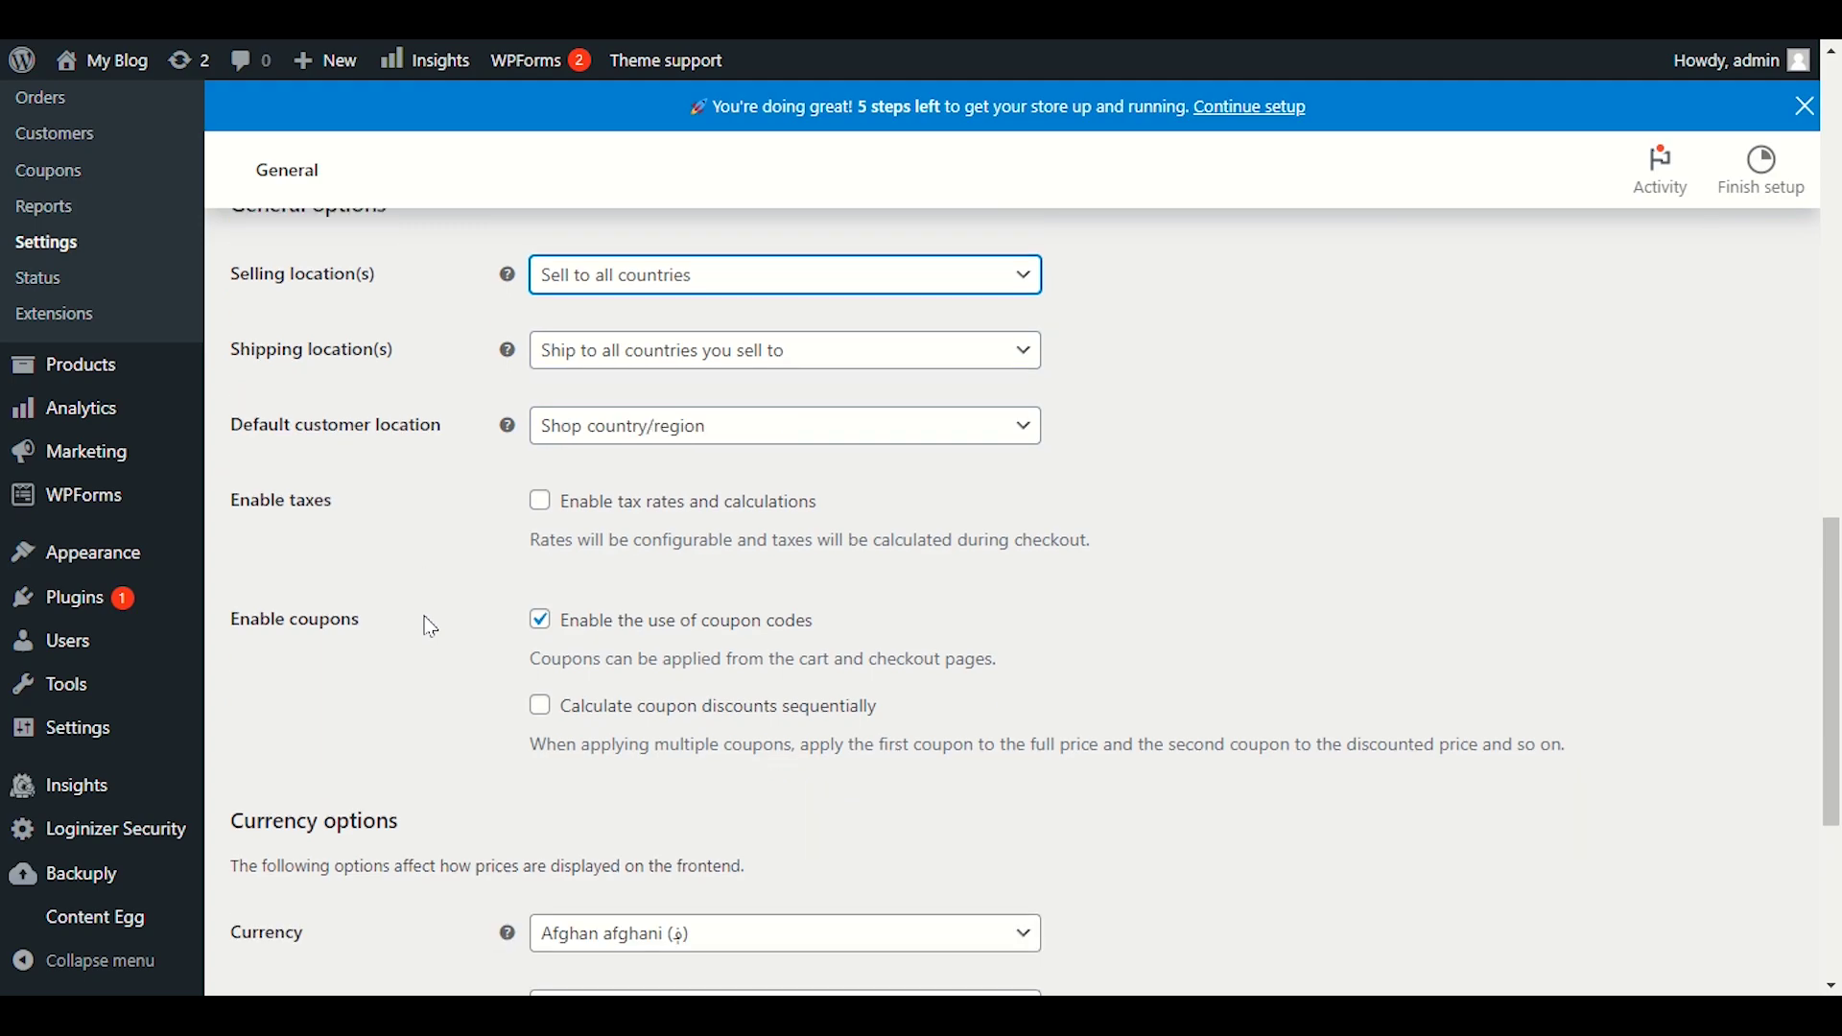
pyautogui.scroll(-2, 498, 622)
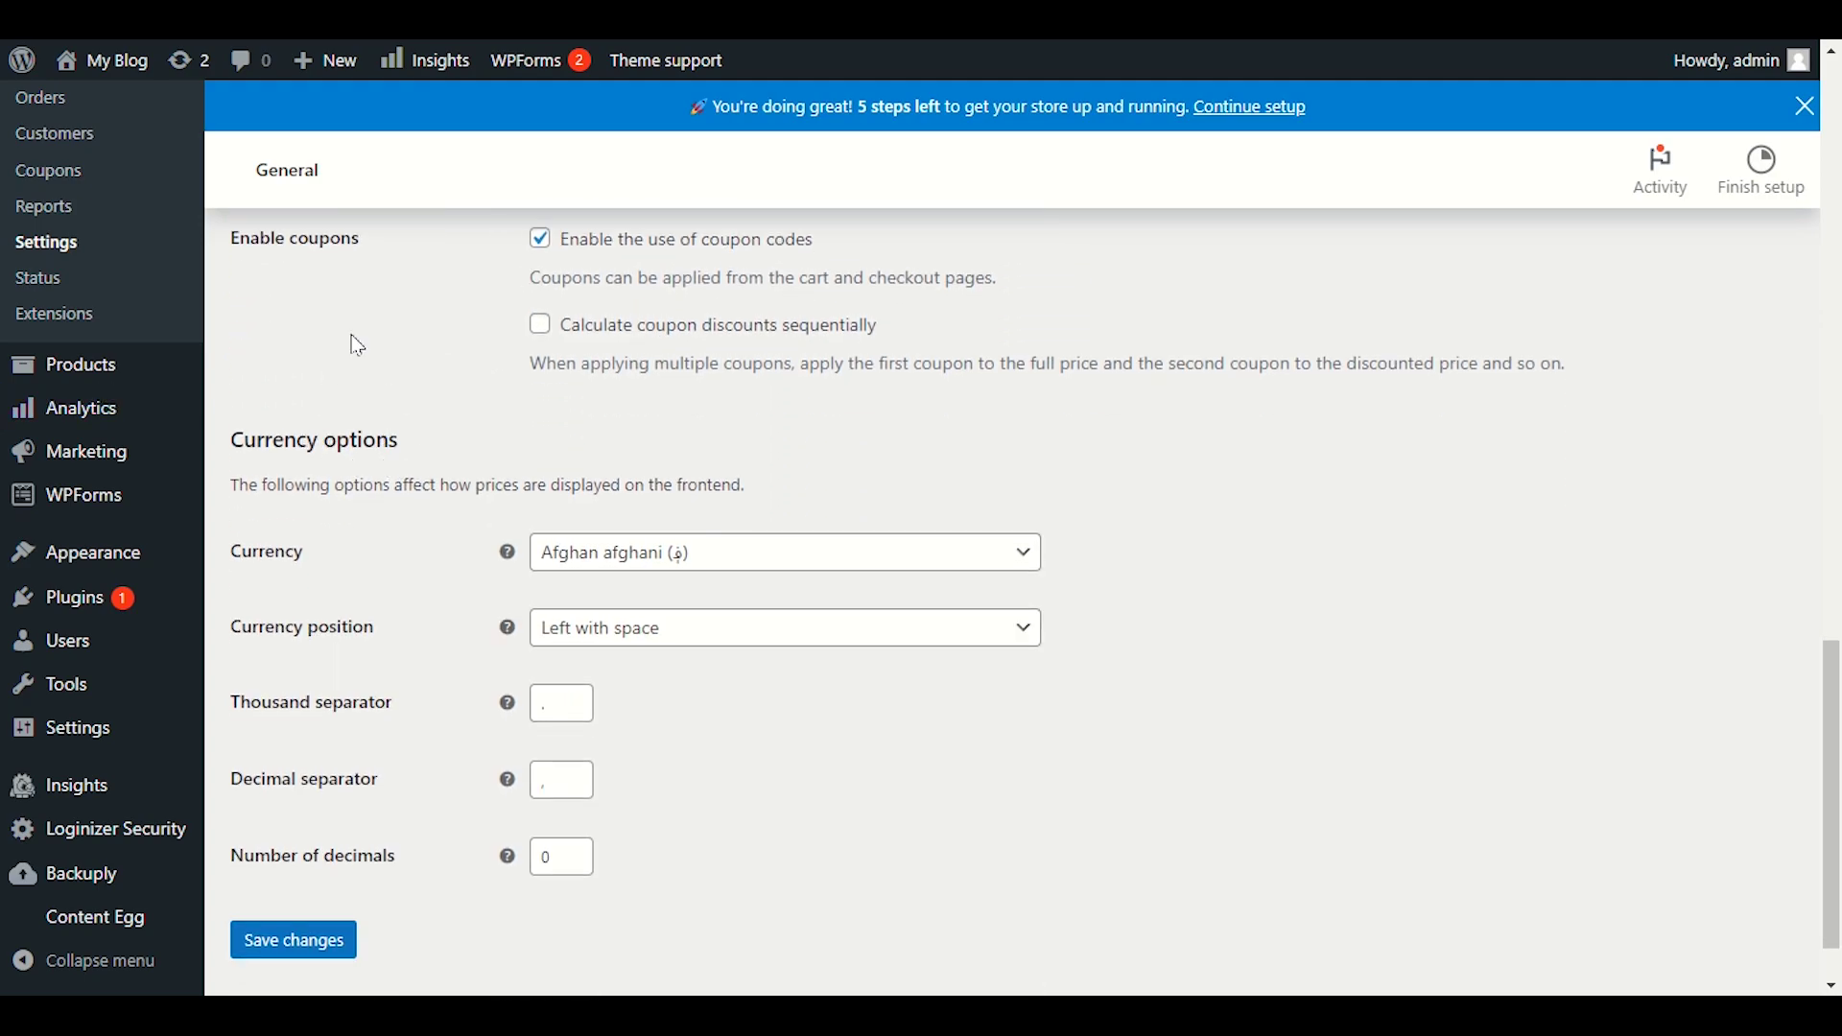
# - Review the store's currency options, save the General settings and dismiss the store location tip
pyautogui.moveTo(234, 446); pyautogui.dragTo(493, 452)
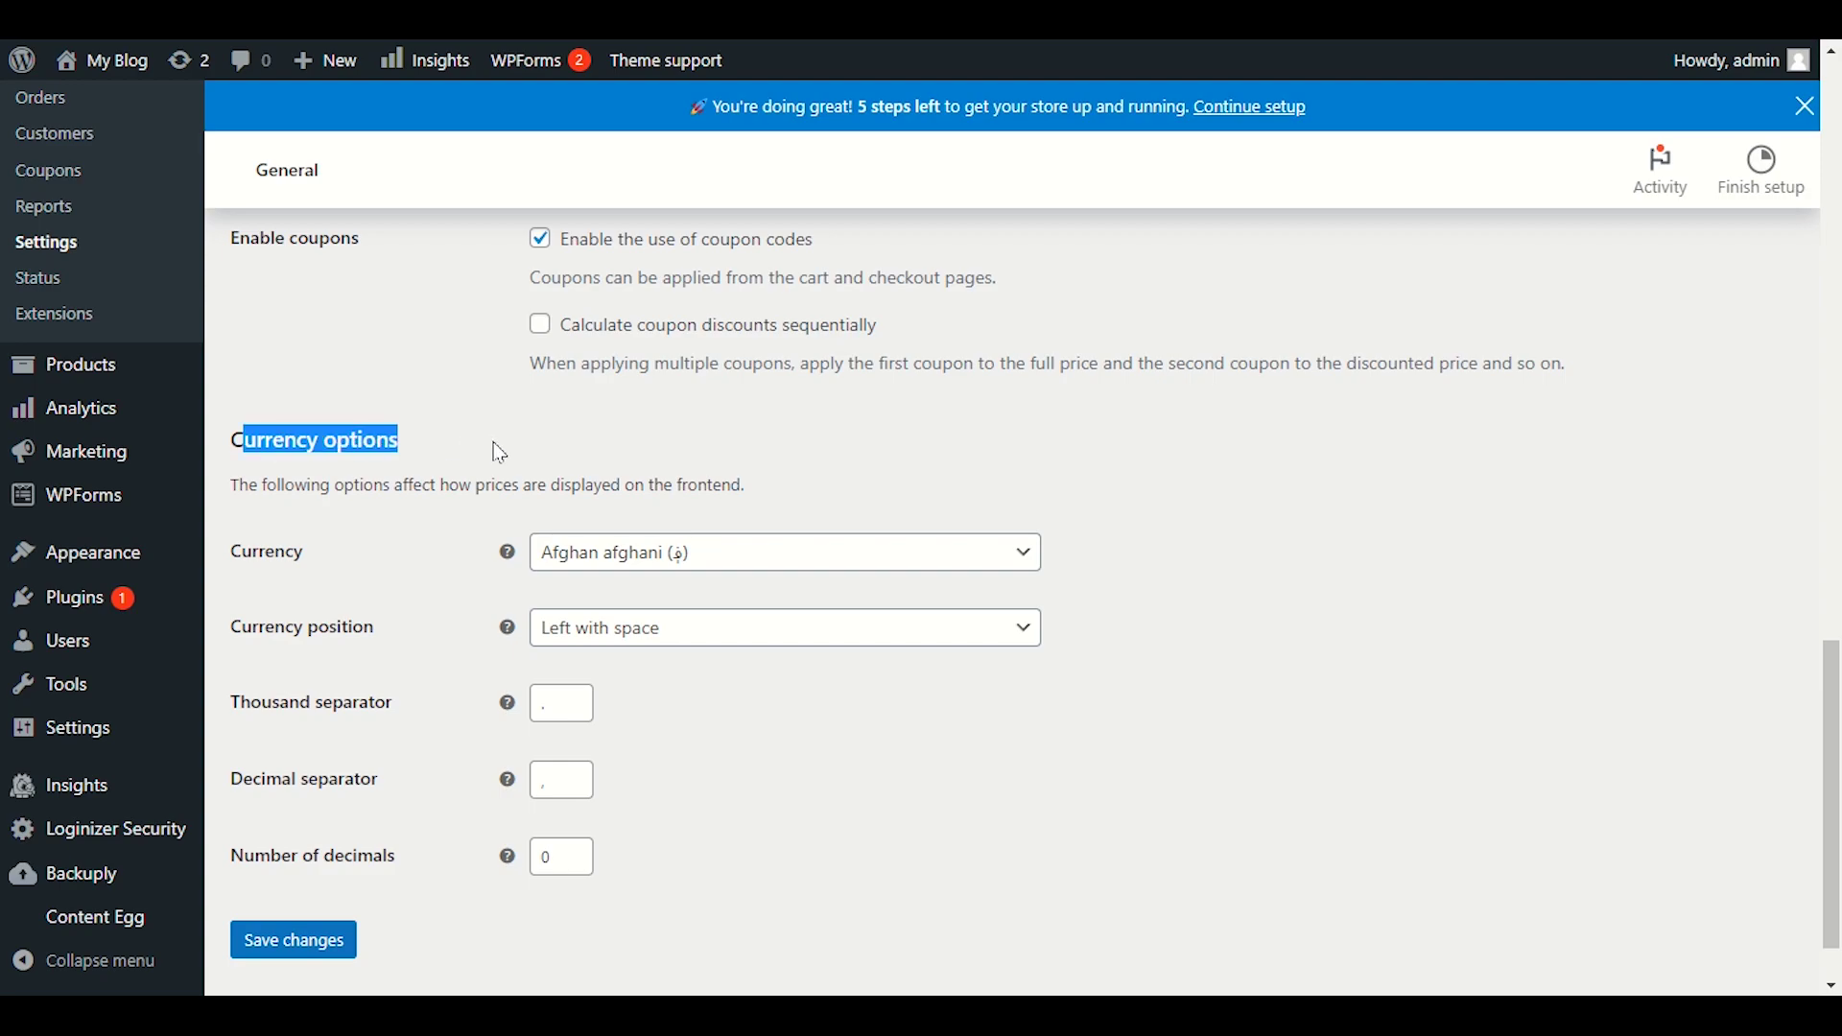
pyautogui.click(493, 452)
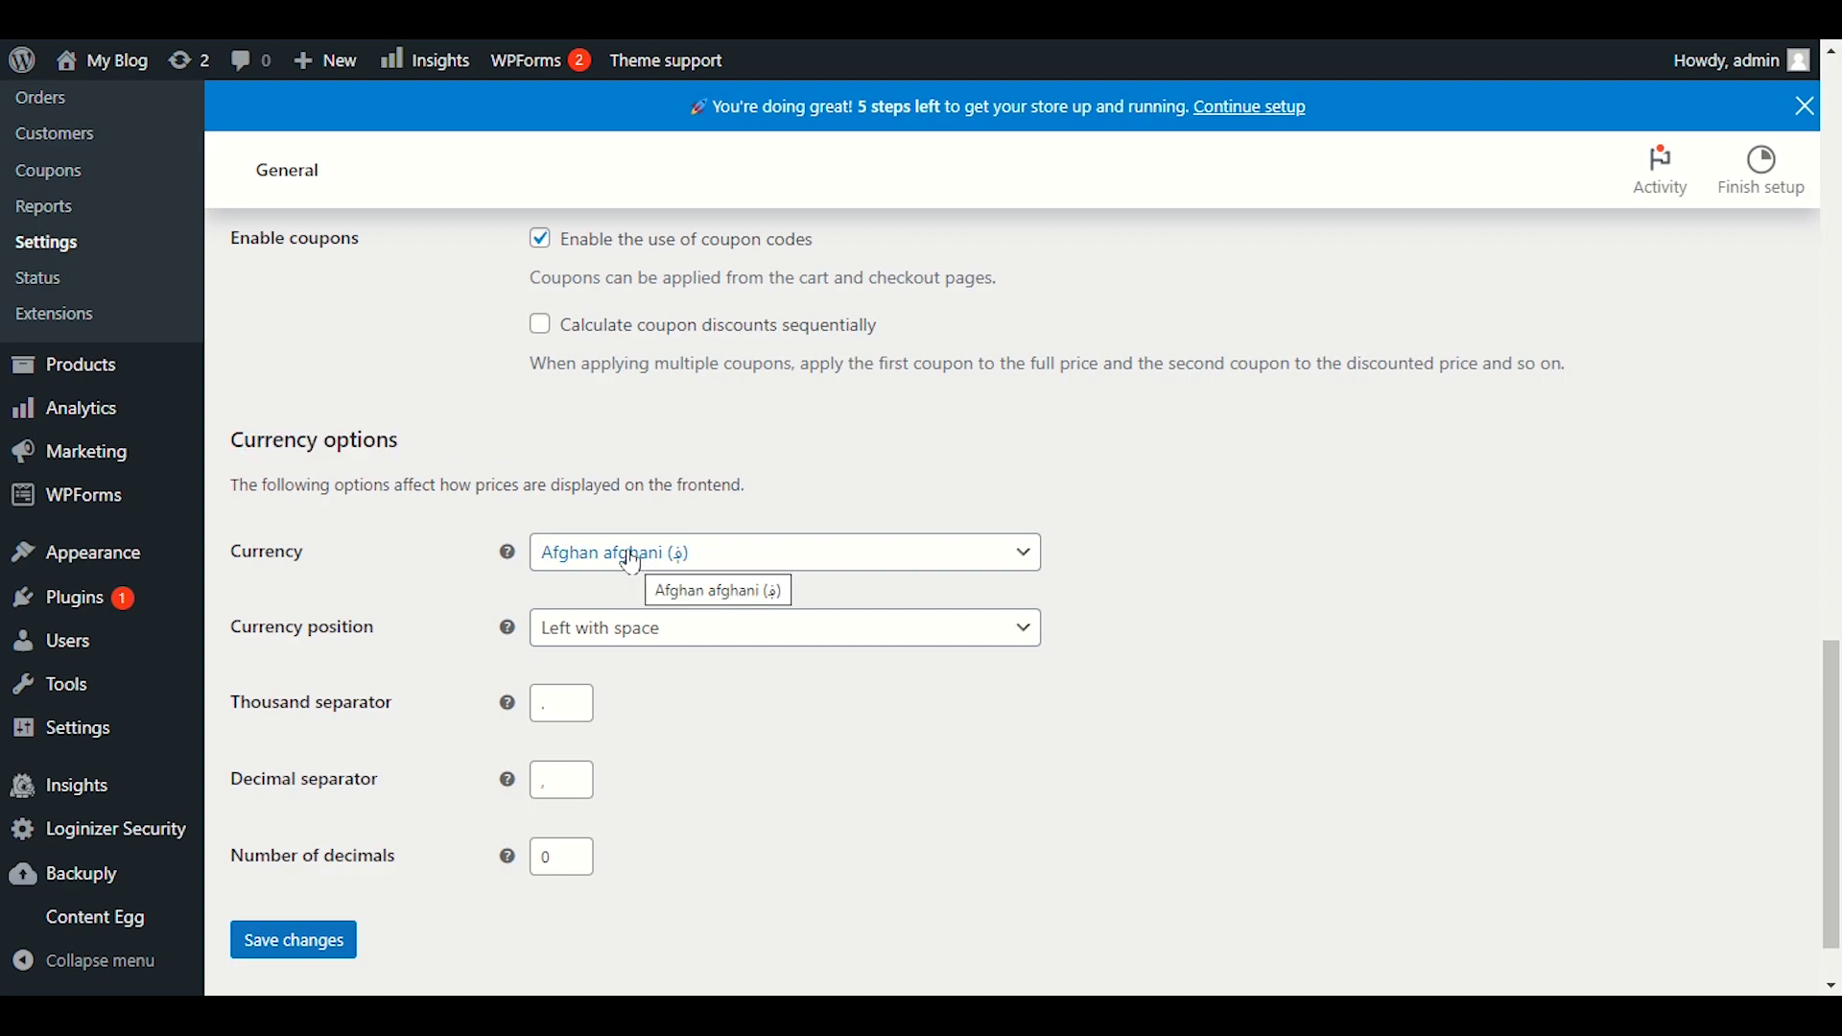
pyautogui.click(773, 553)
pyautogui.click(771, 549)
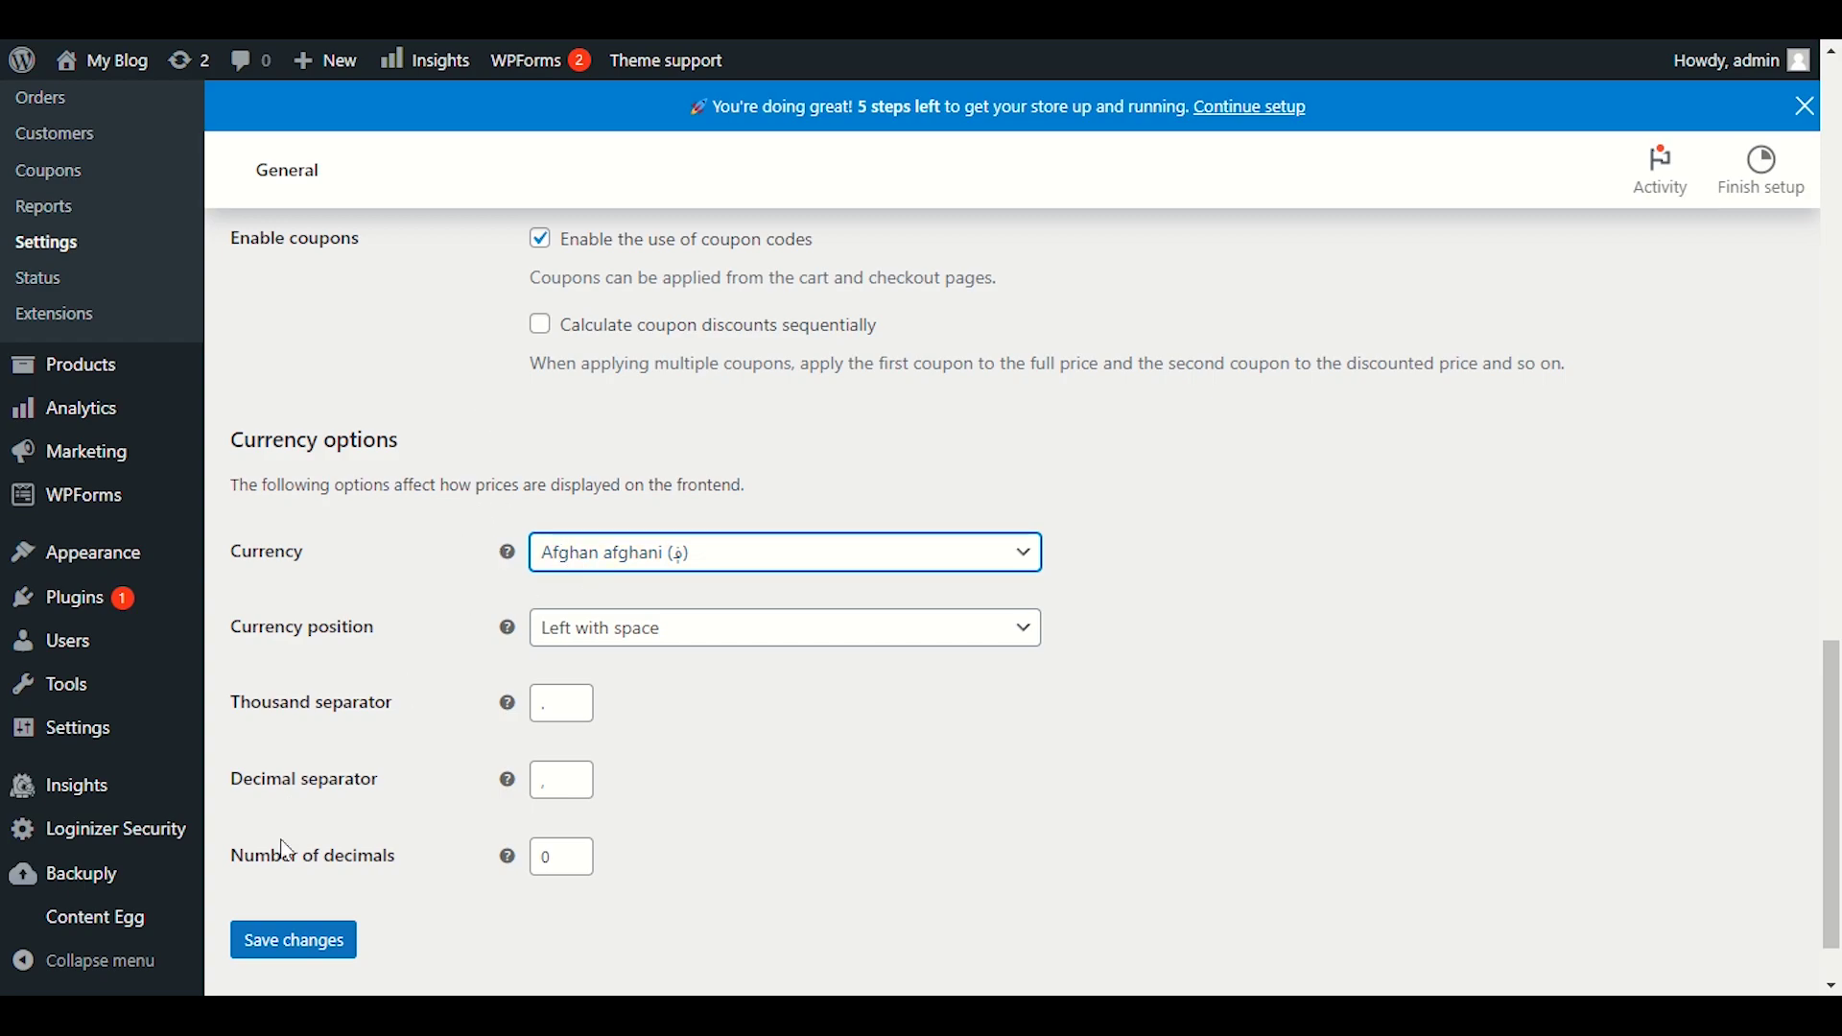
pyautogui.click(300, 938)
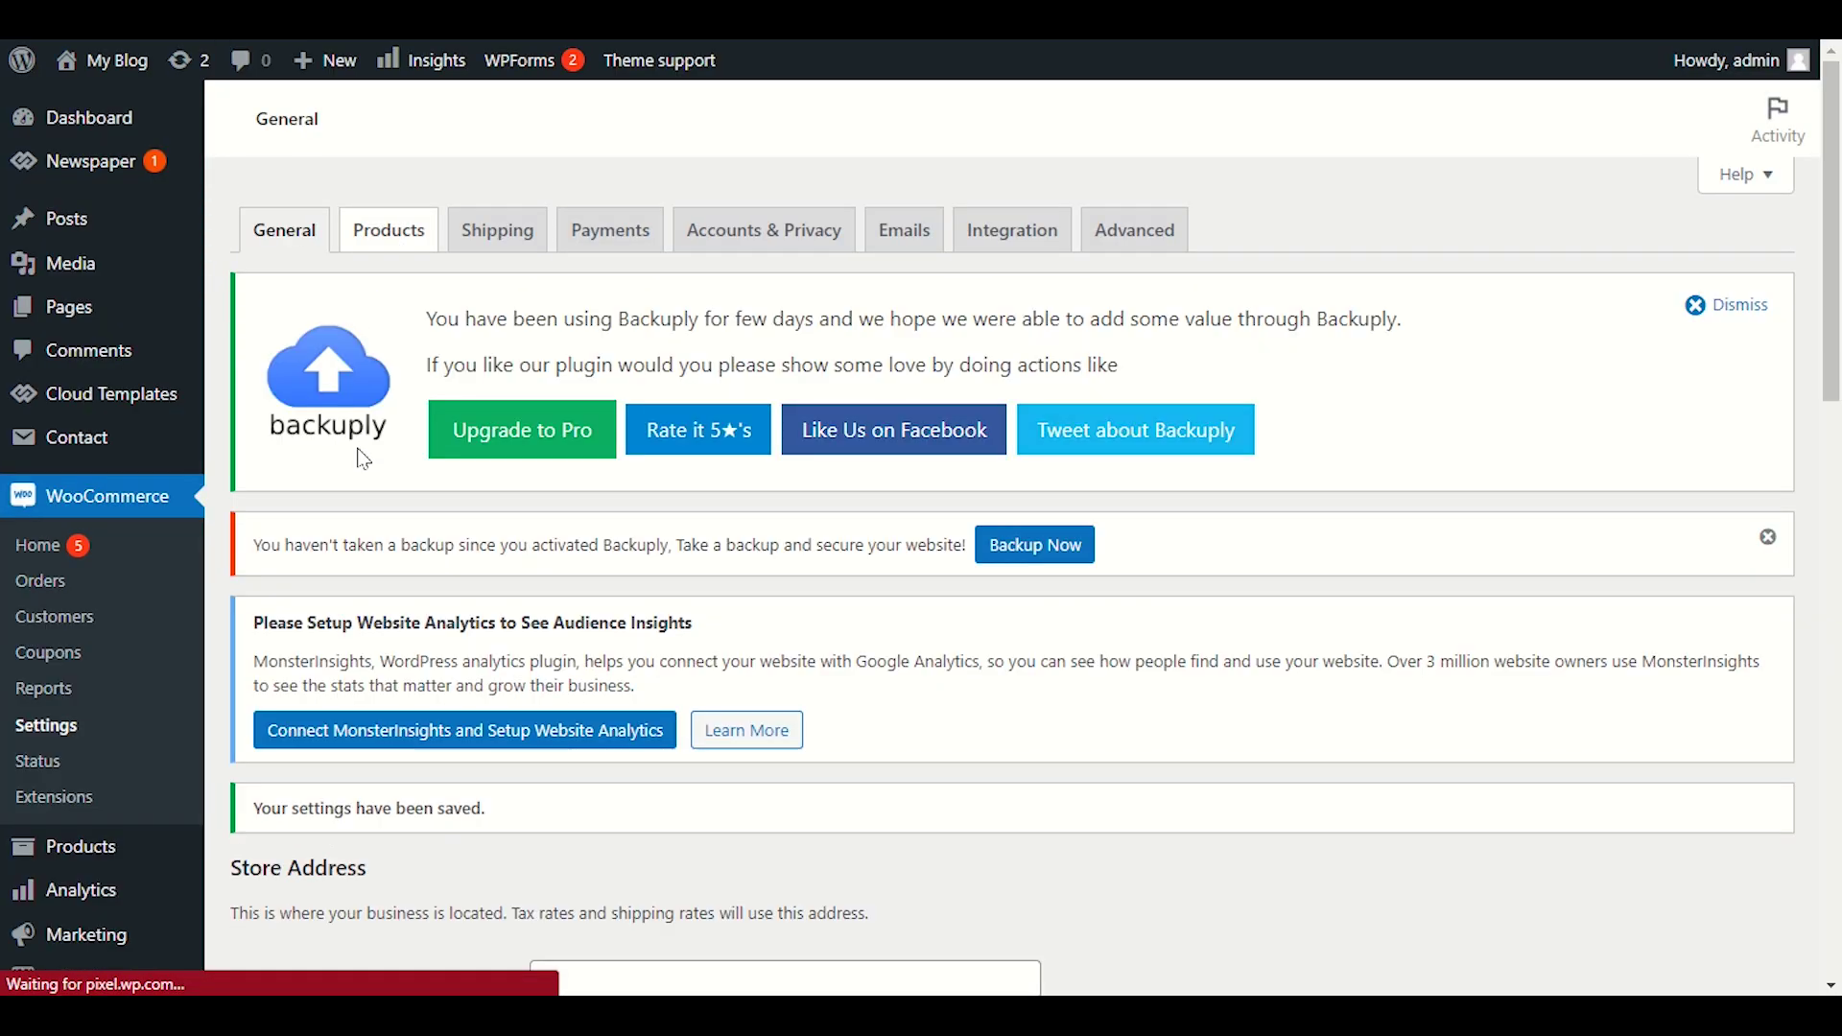
pyautogui.scroll(-4, 365, 465)
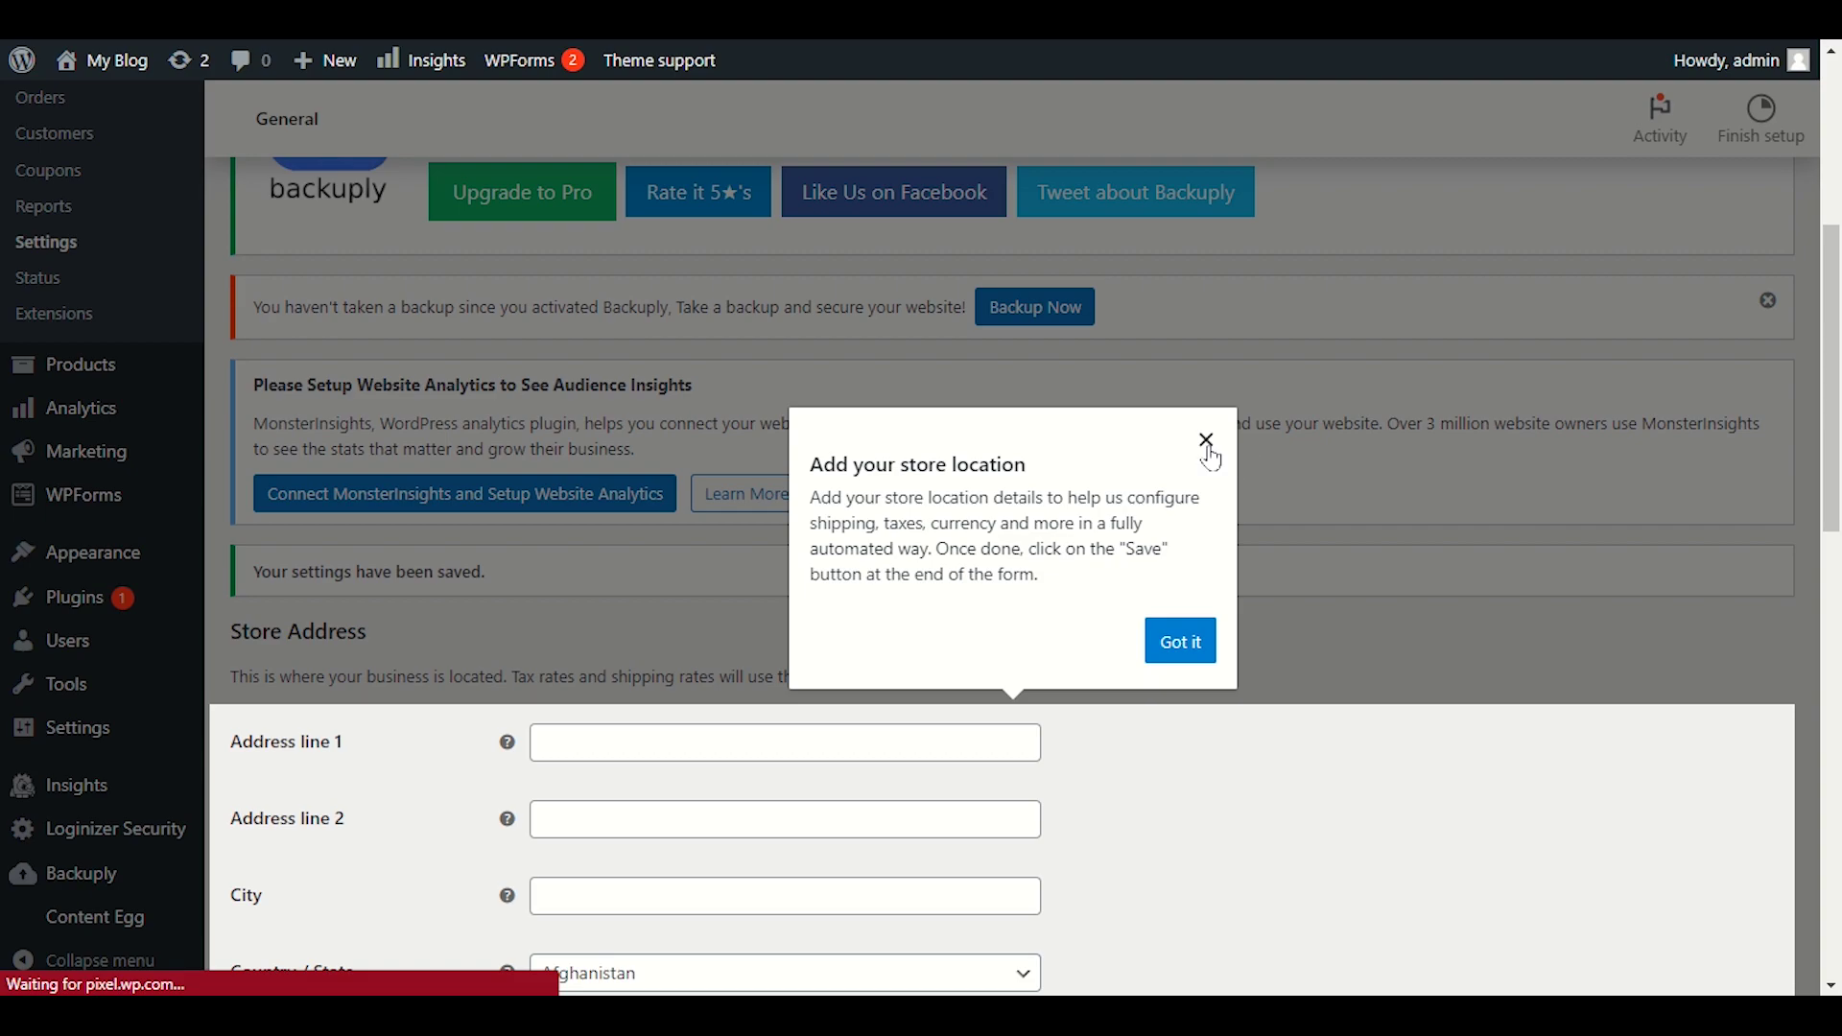
pyautogui.click(1208, 451)
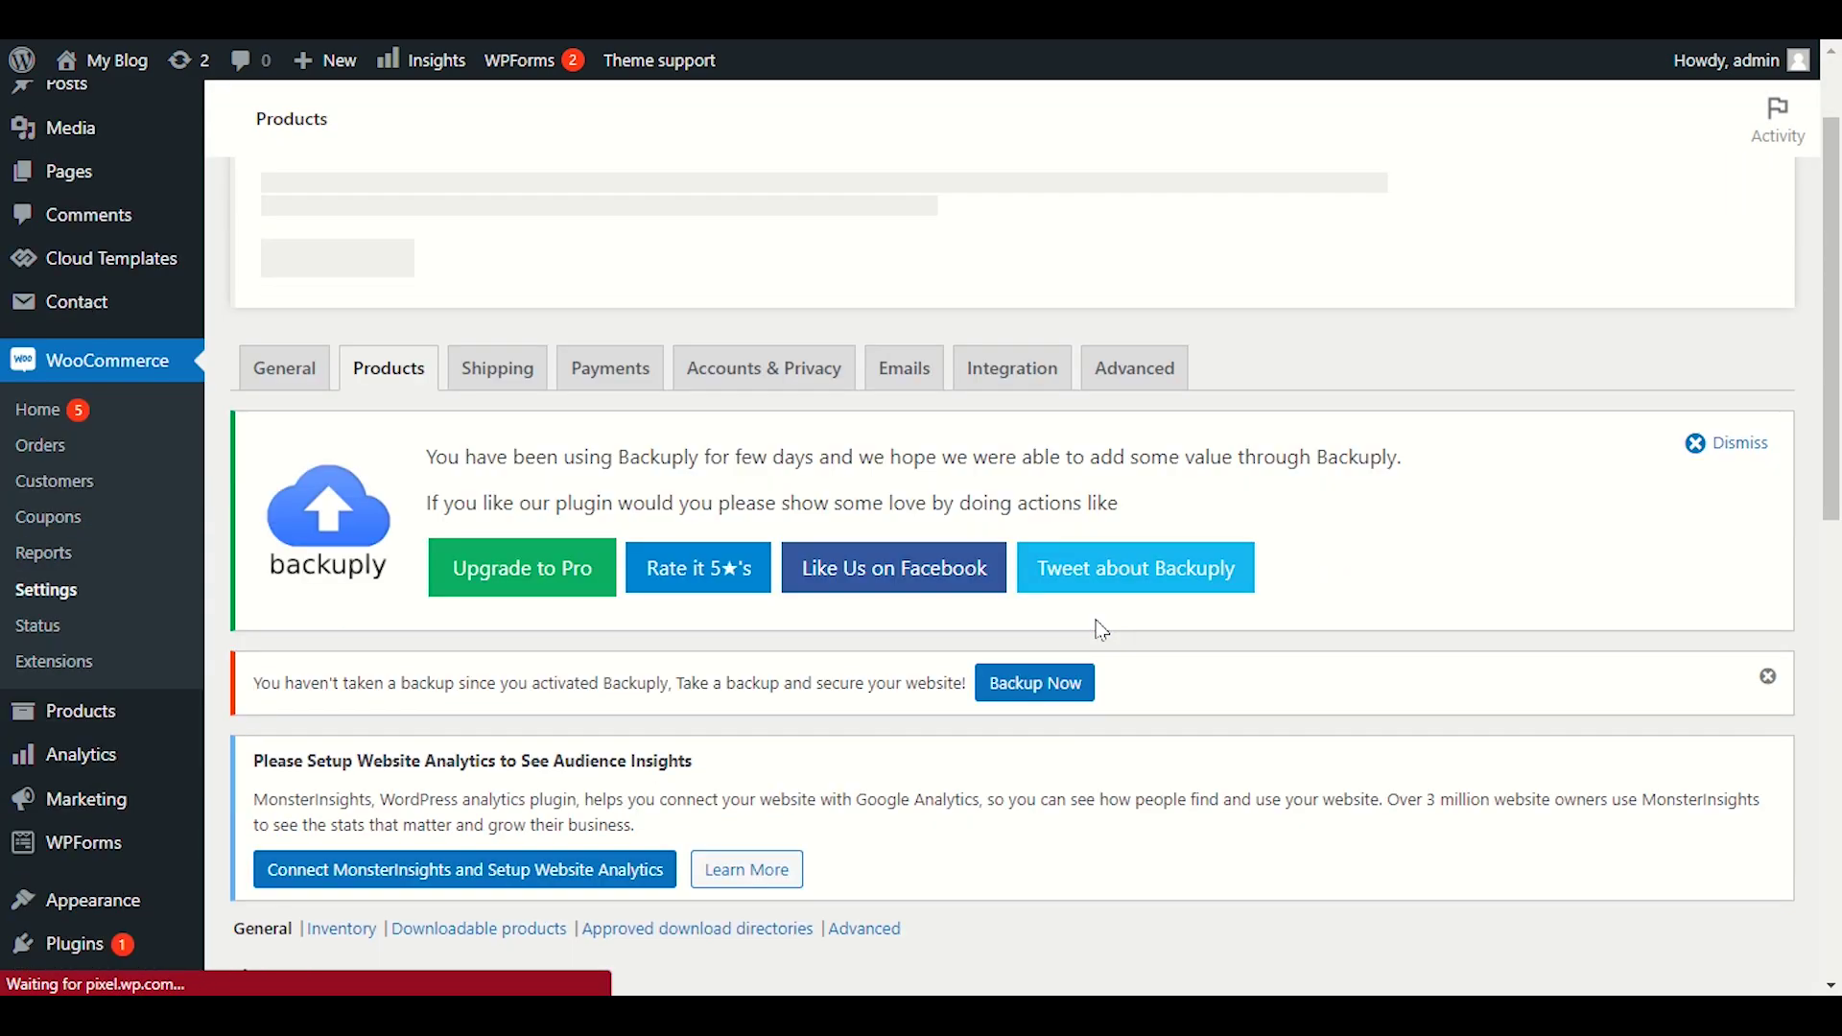
# - Open the Products settings and examine the shop page, measurement, review and rating options
pyautogui.scroll(-8, 1098, 576)
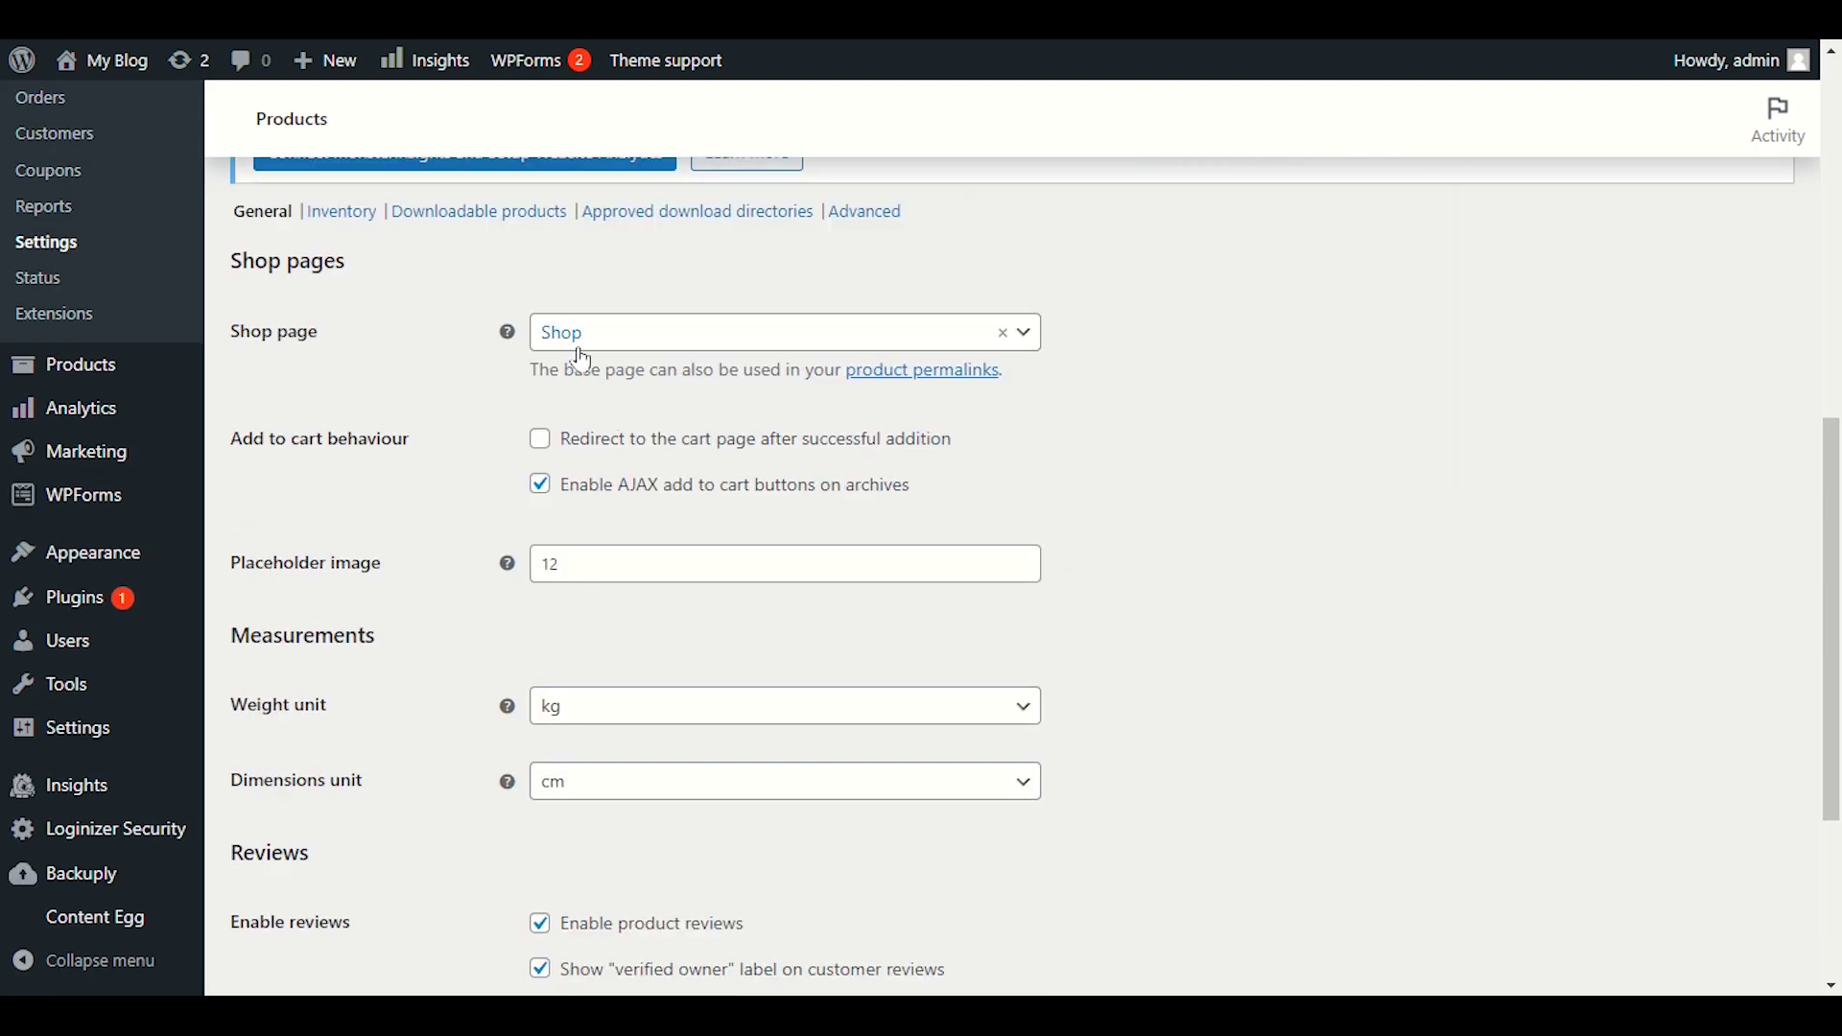
pyautogui.click(626, 348)
pyautogui.click(631, 348)
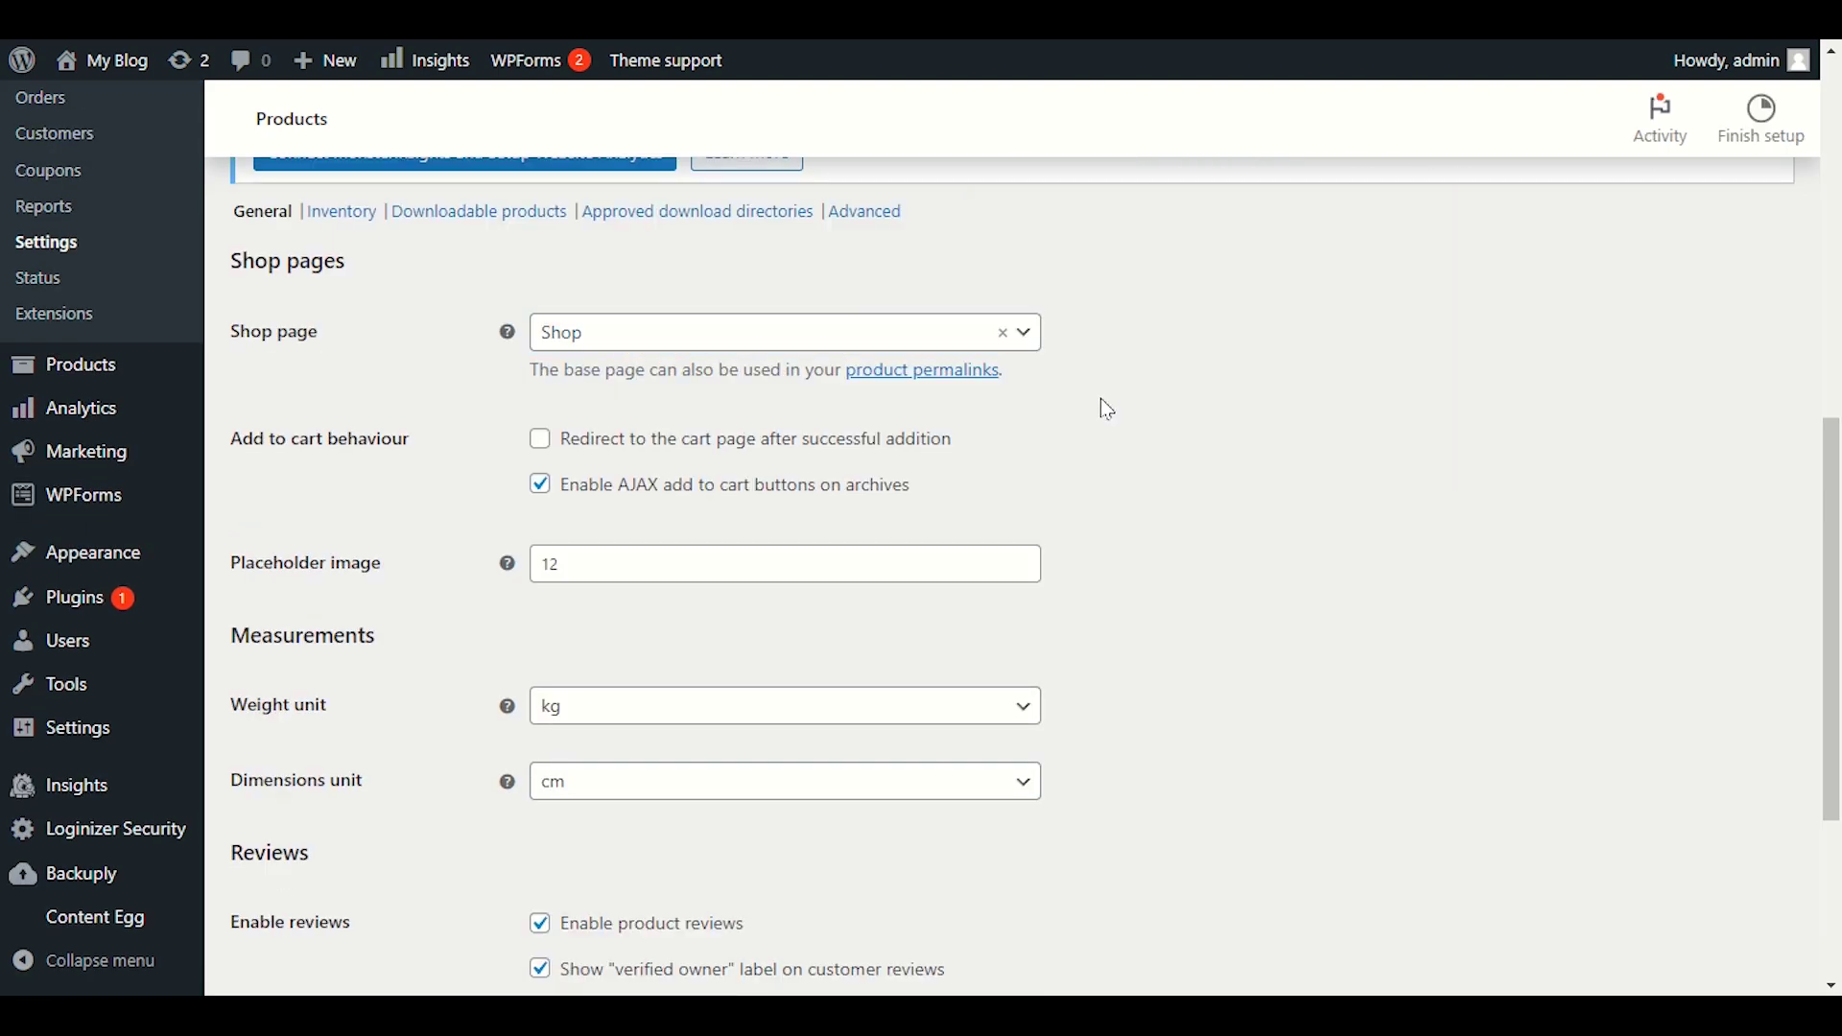
pyautogui.scroll(-4, 631, 707)
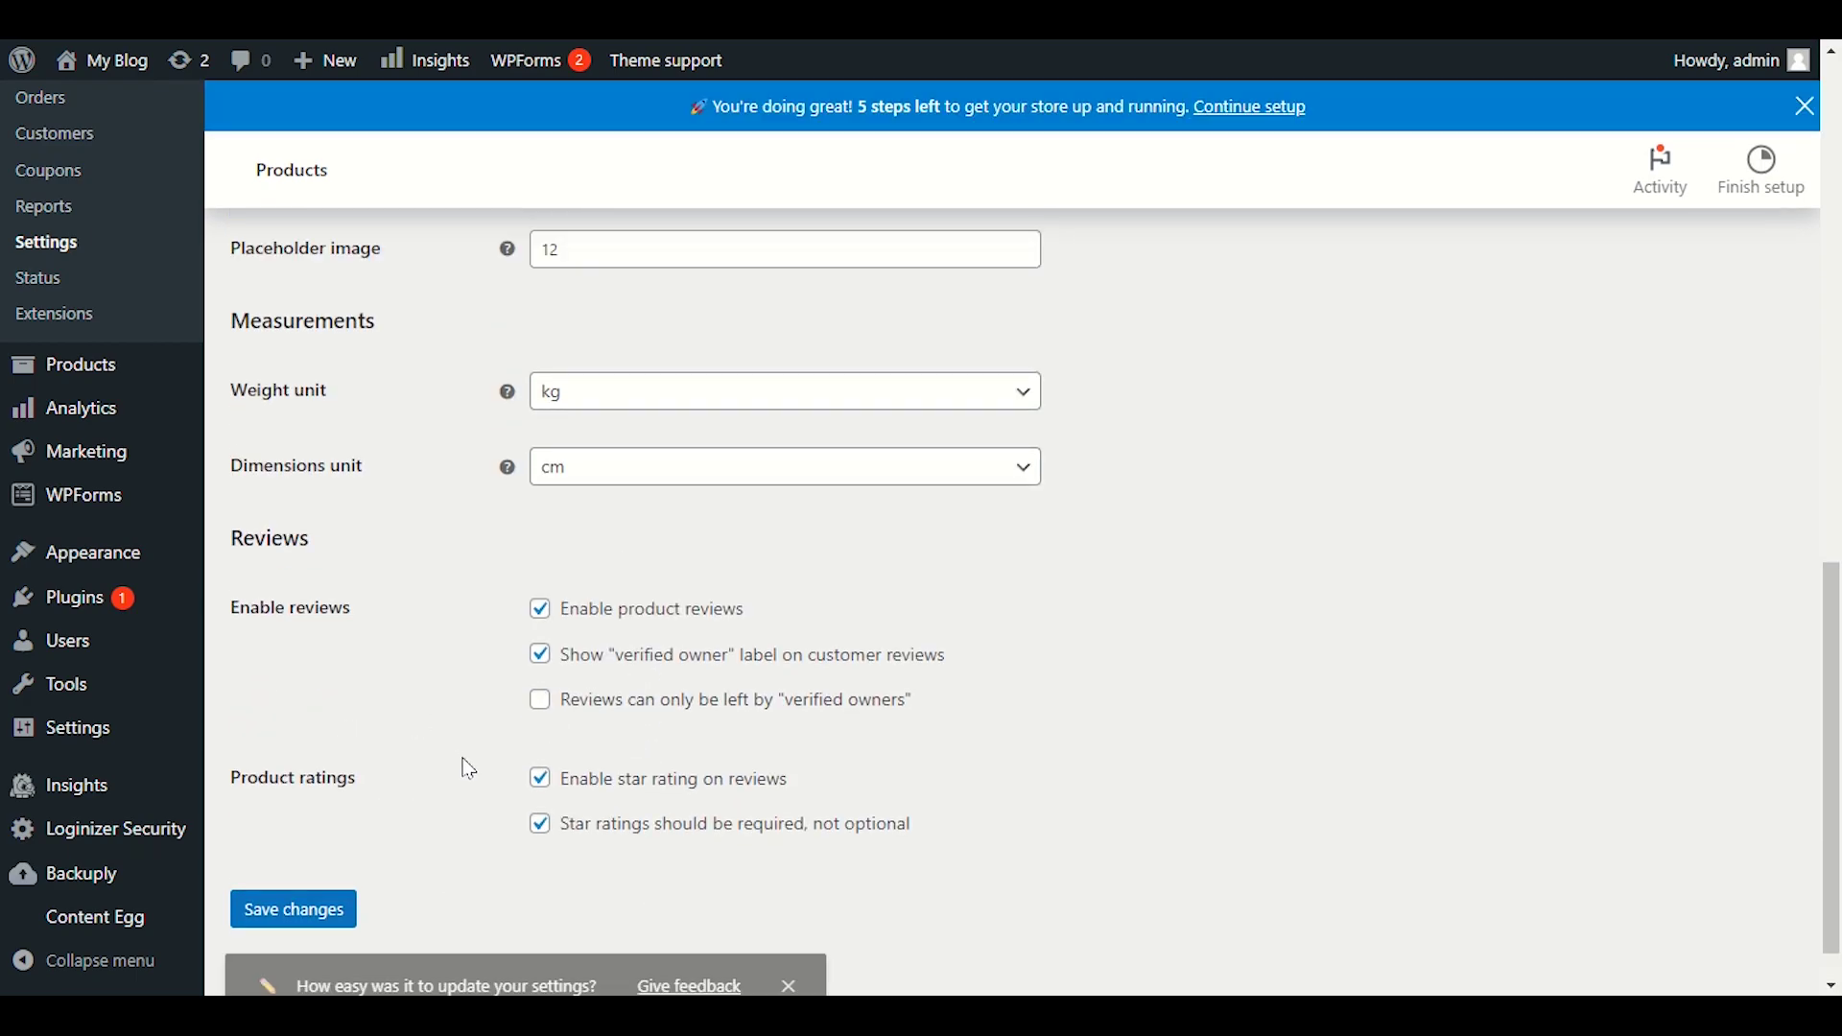
pyautogui.scroll(10, 427, 844)
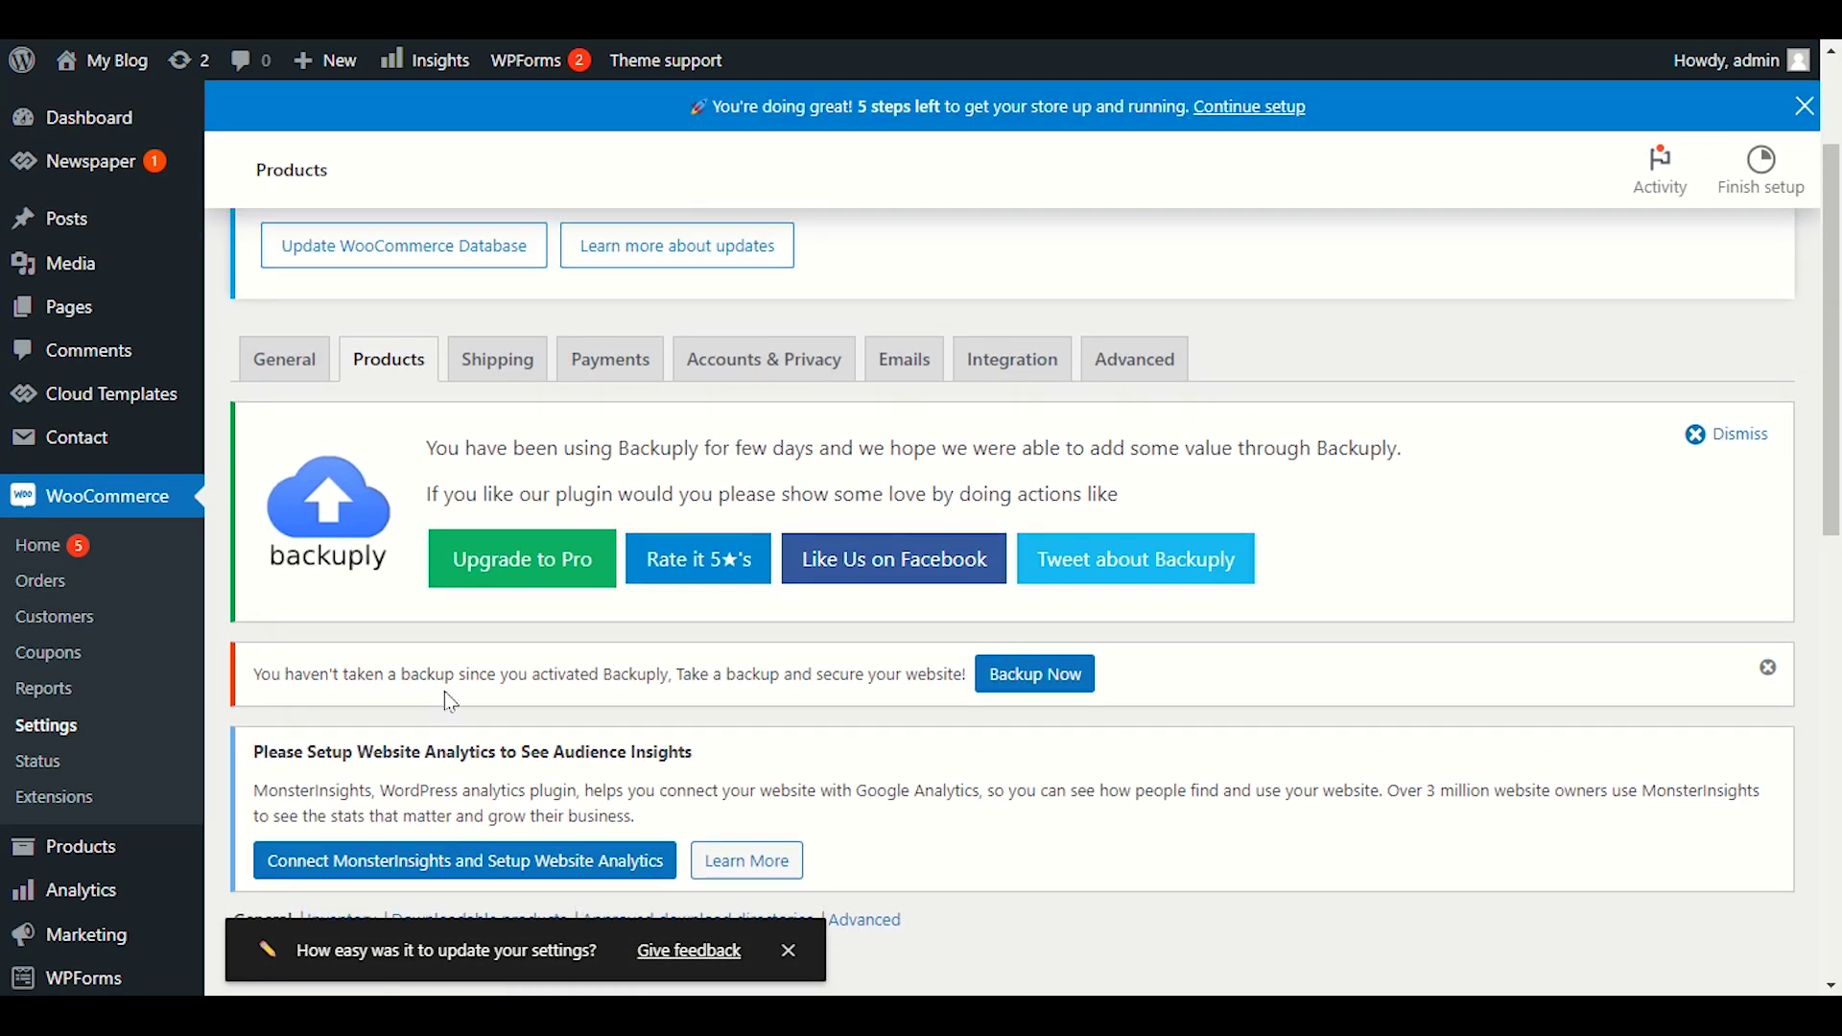
# - Open the Shipping settings, dismiss the shipping zones tip and review the shipping calculation and destination options
pyautogui.click(518, 362)
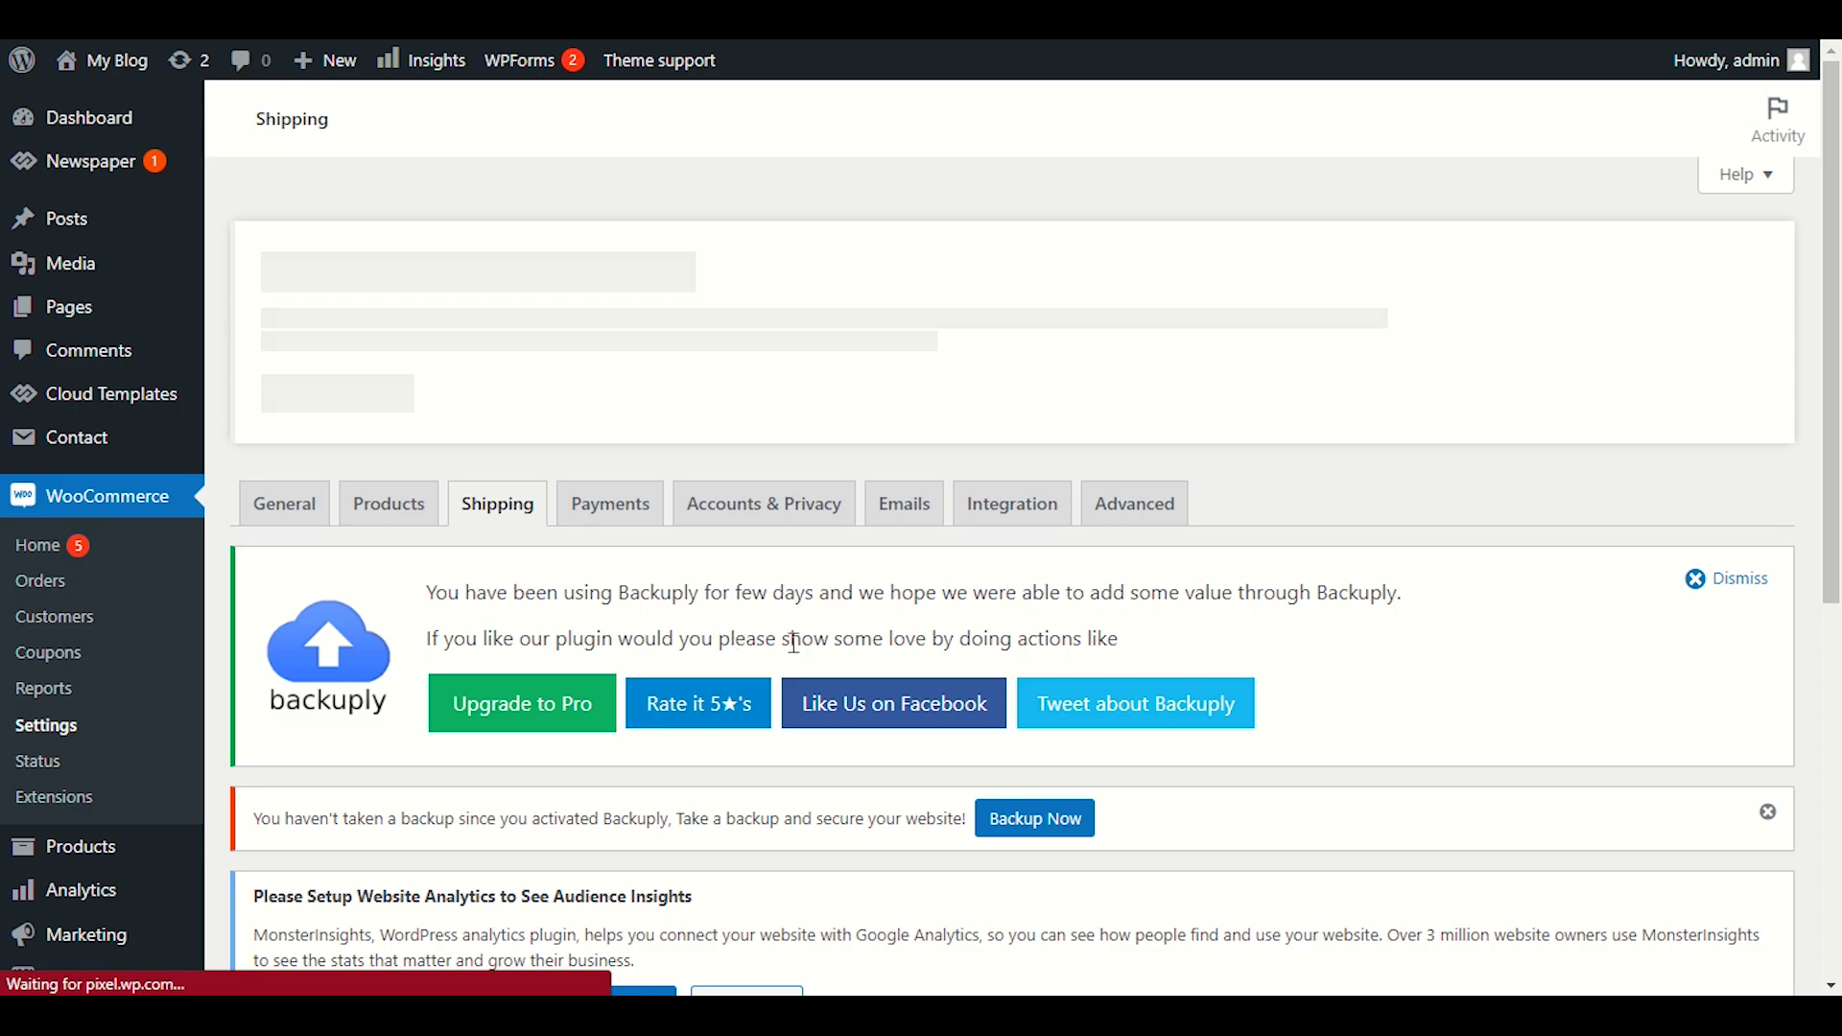
pyautogui.scroll(-5, 815, 633)
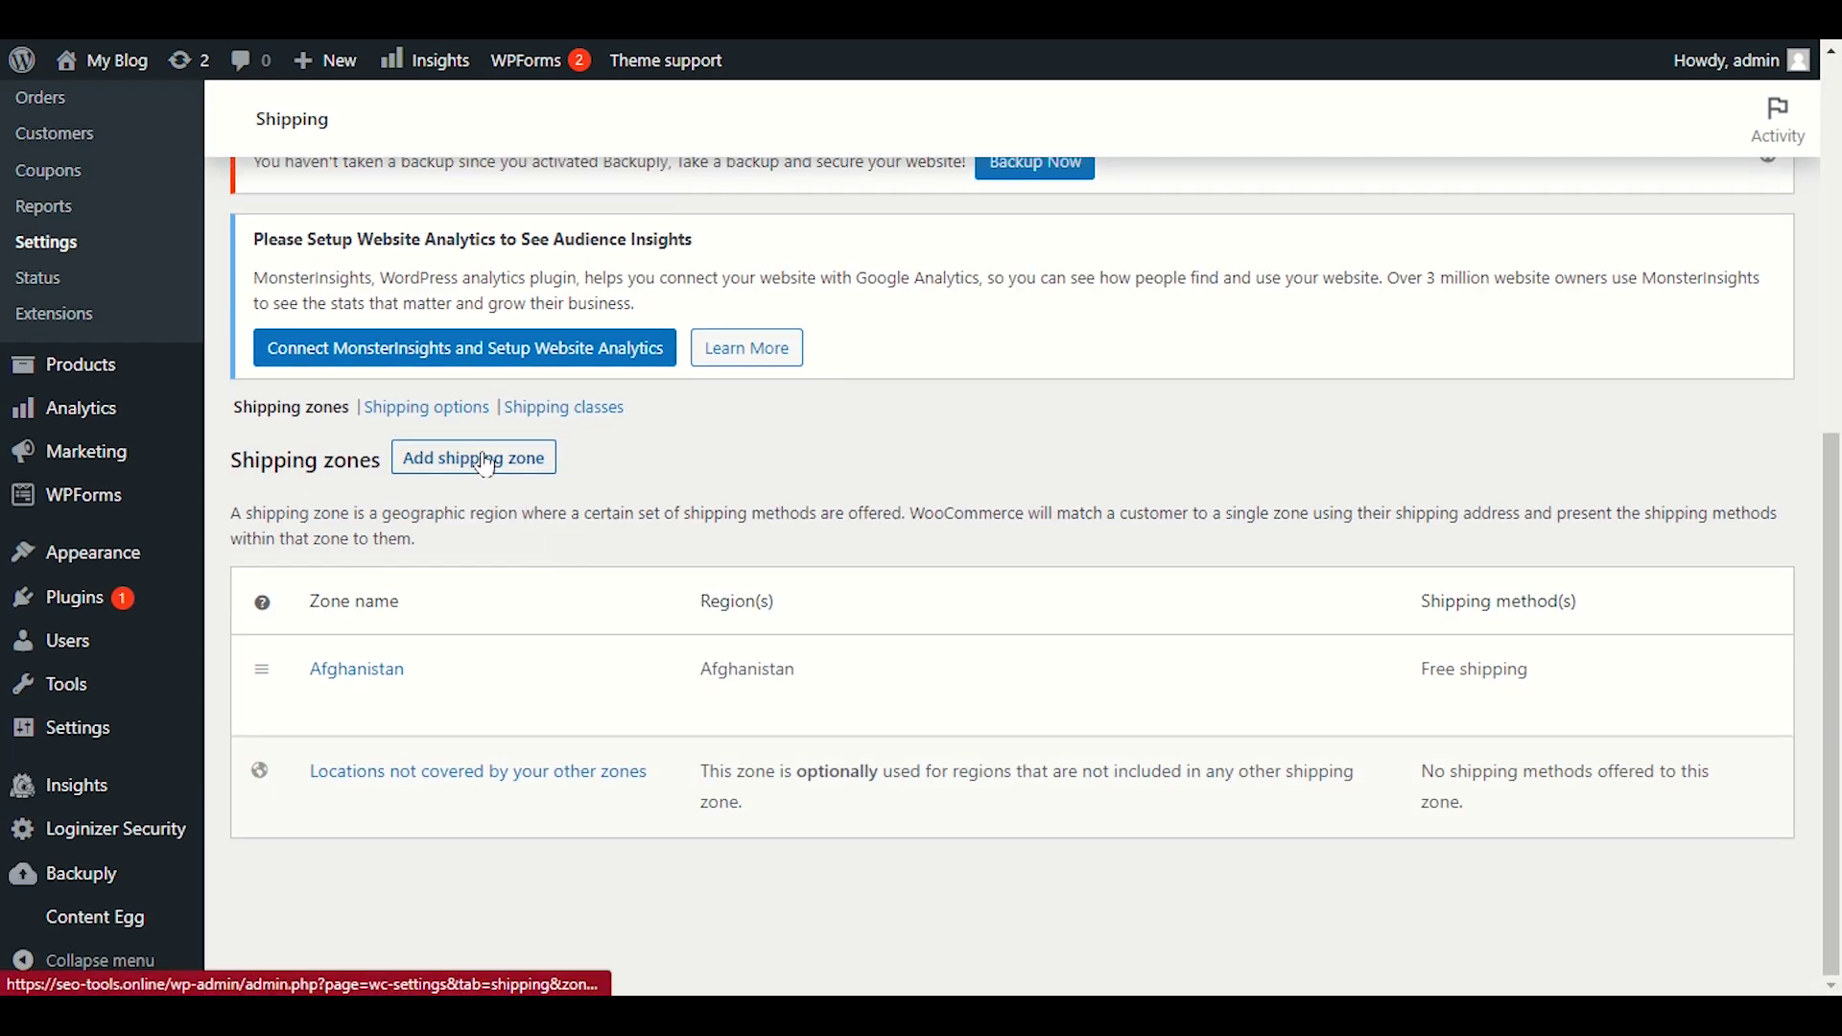
pyautogui.click(428, 410)
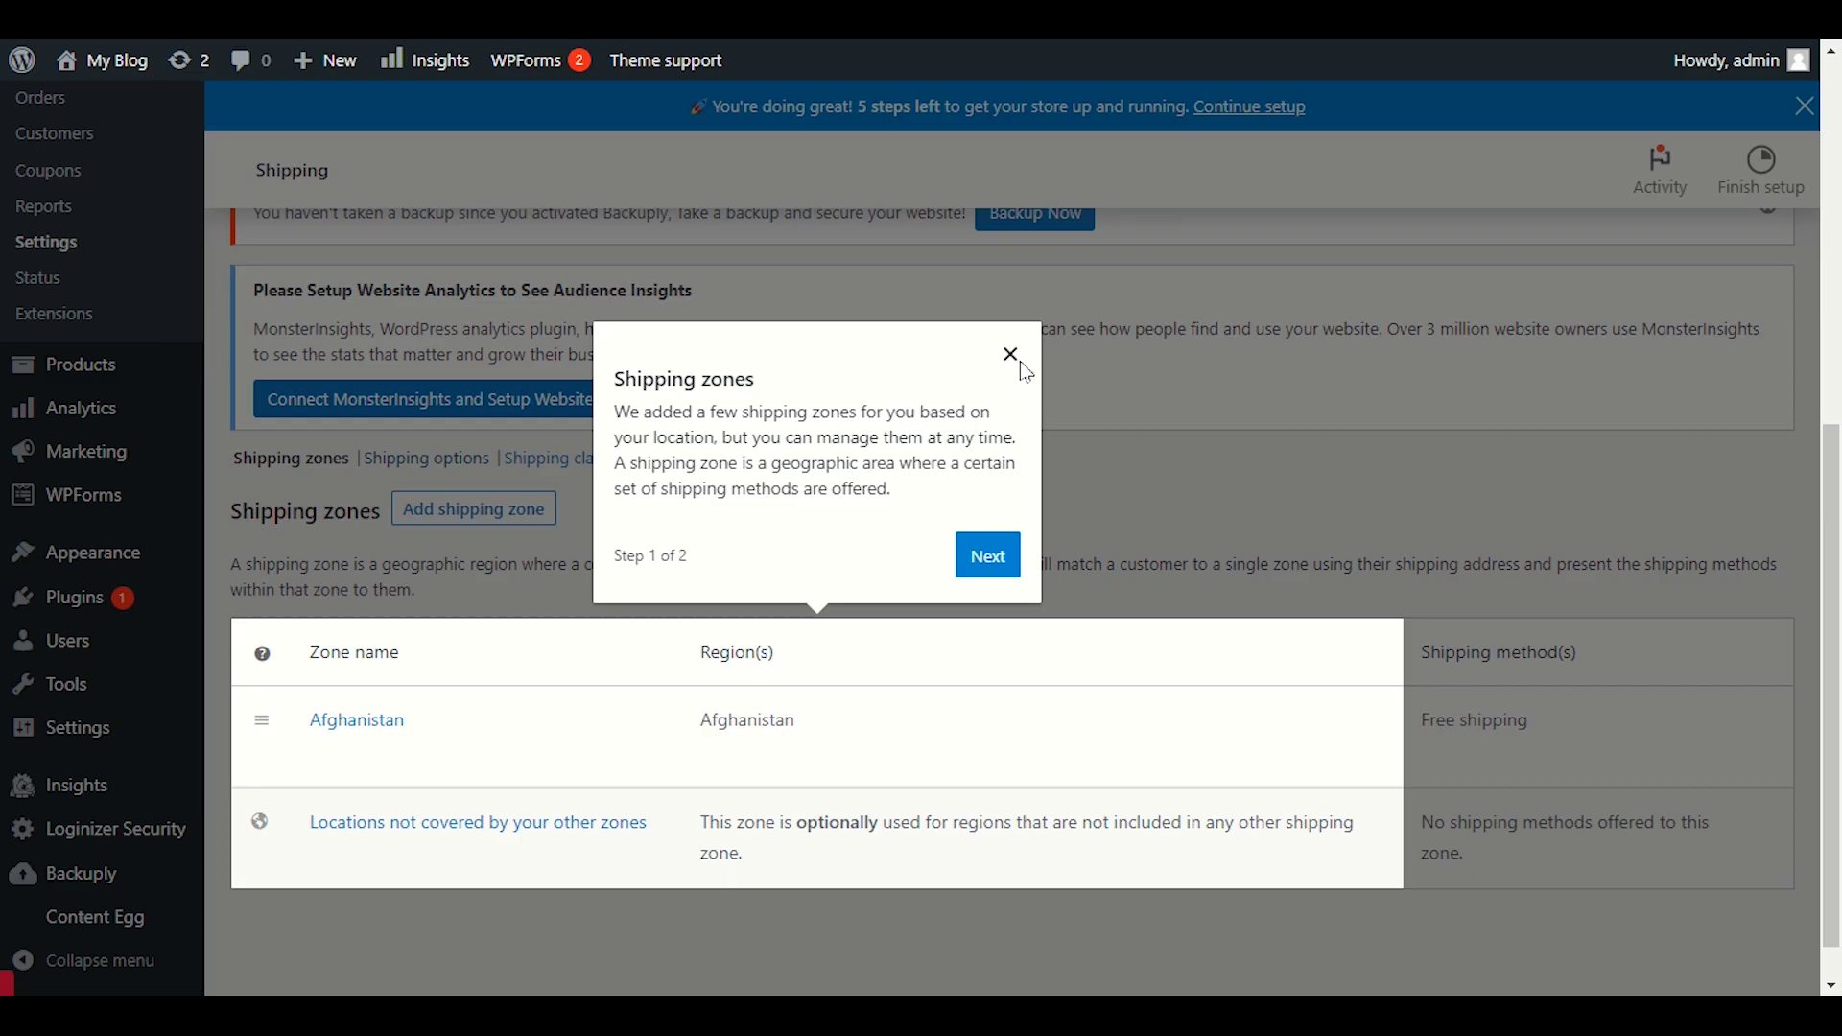
pyautogui.click(1010, 355)
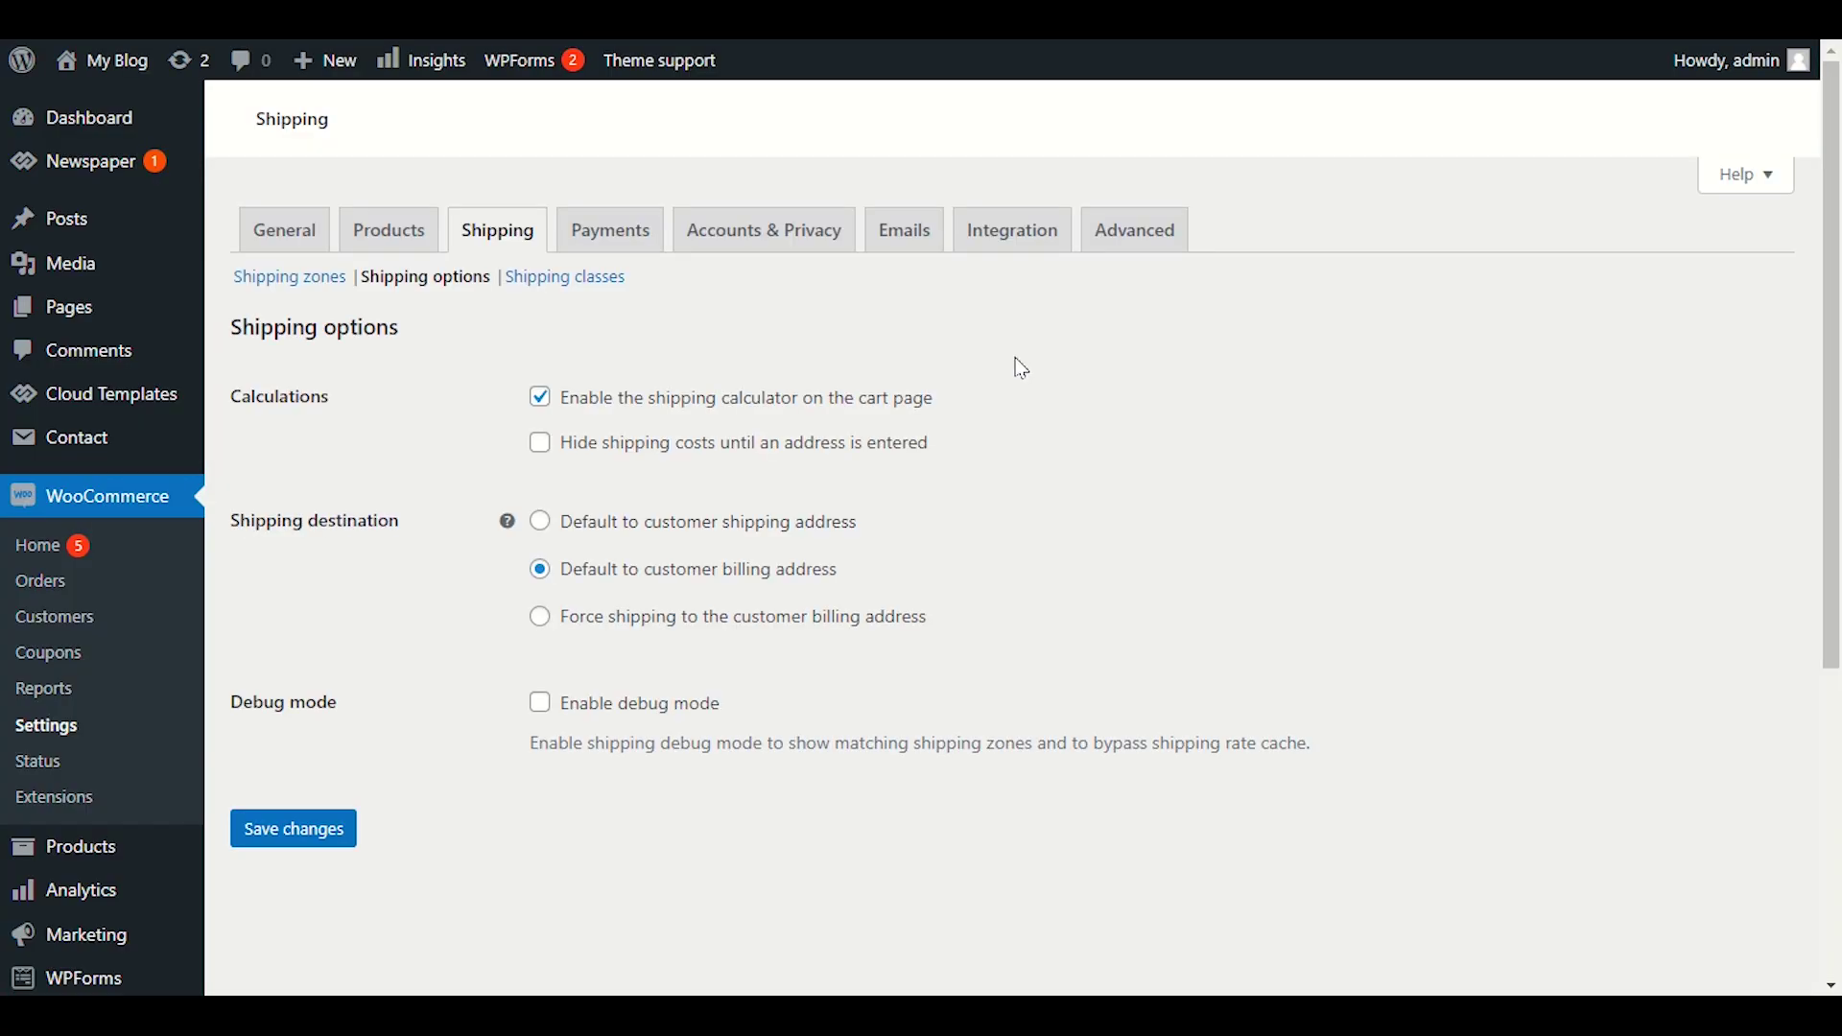
pyautogui.scroll(-3, 290, 434)
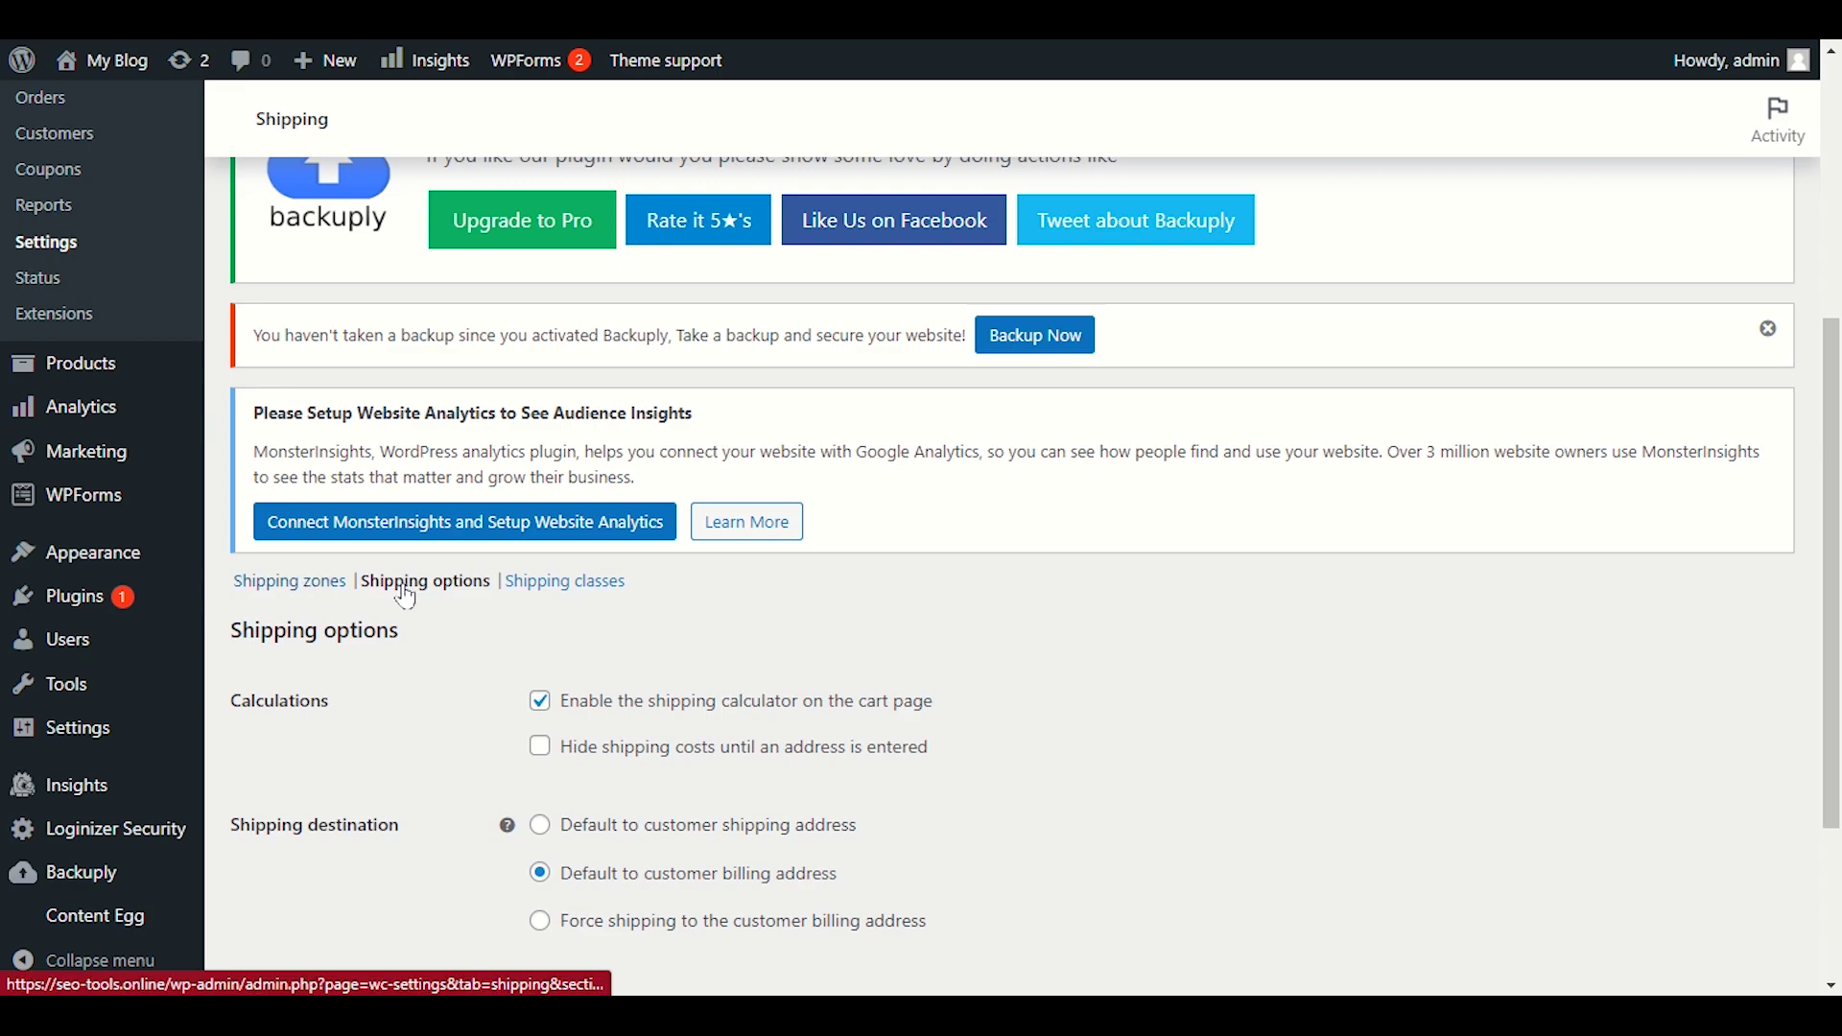
# - Start adding a new shipping zone and look over its zone name field and region choices
pyautogui.click(308, 587)
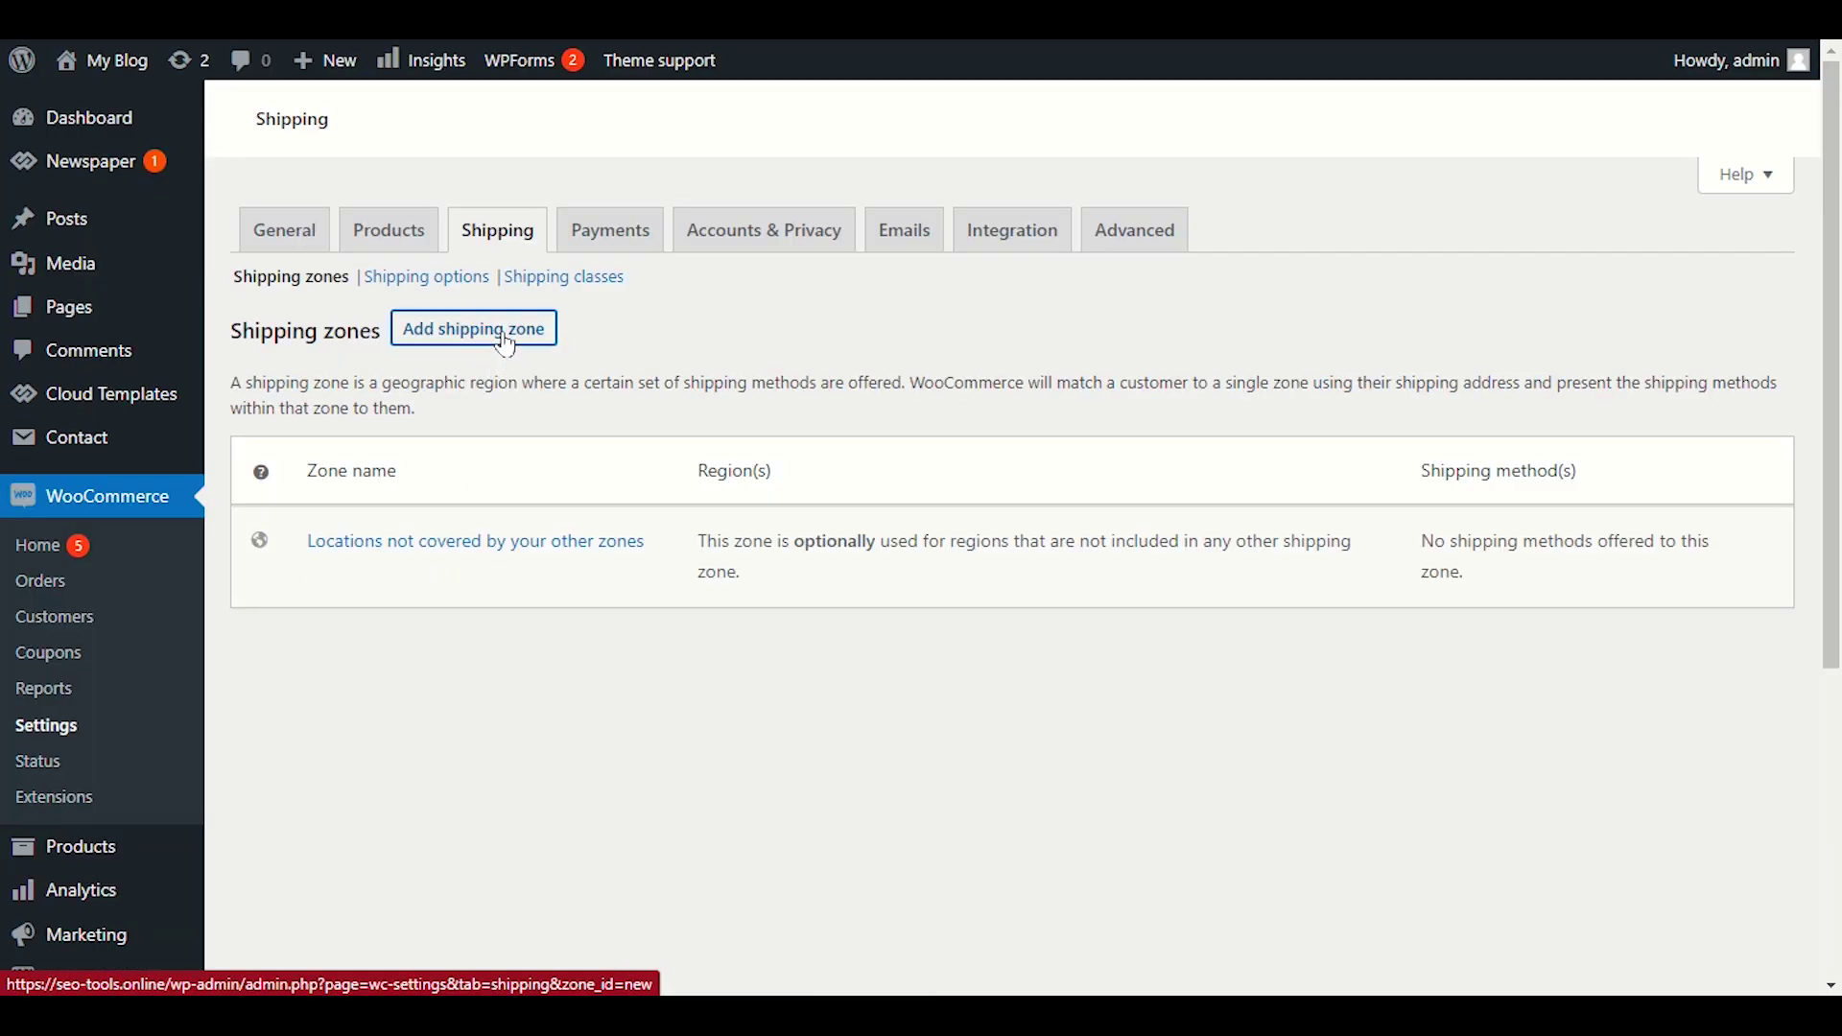
pyautogui.click(505, 340)
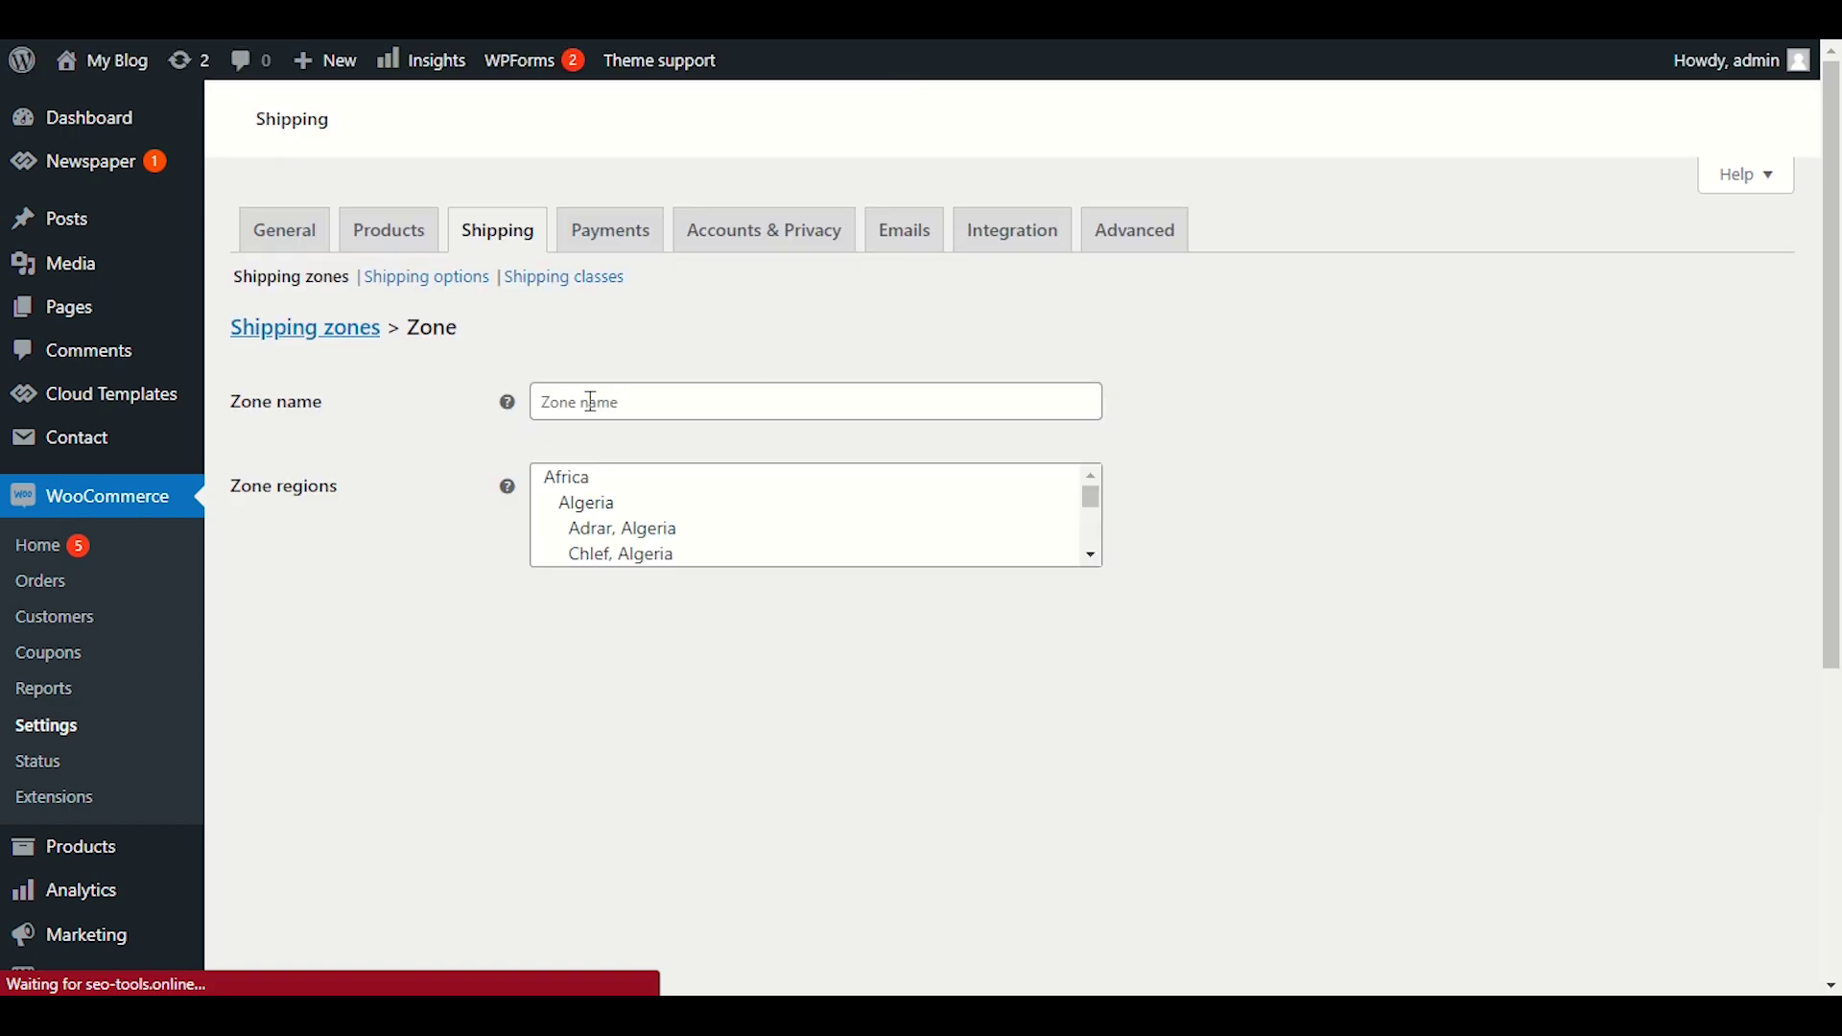
pyautogui.click(604, 401)
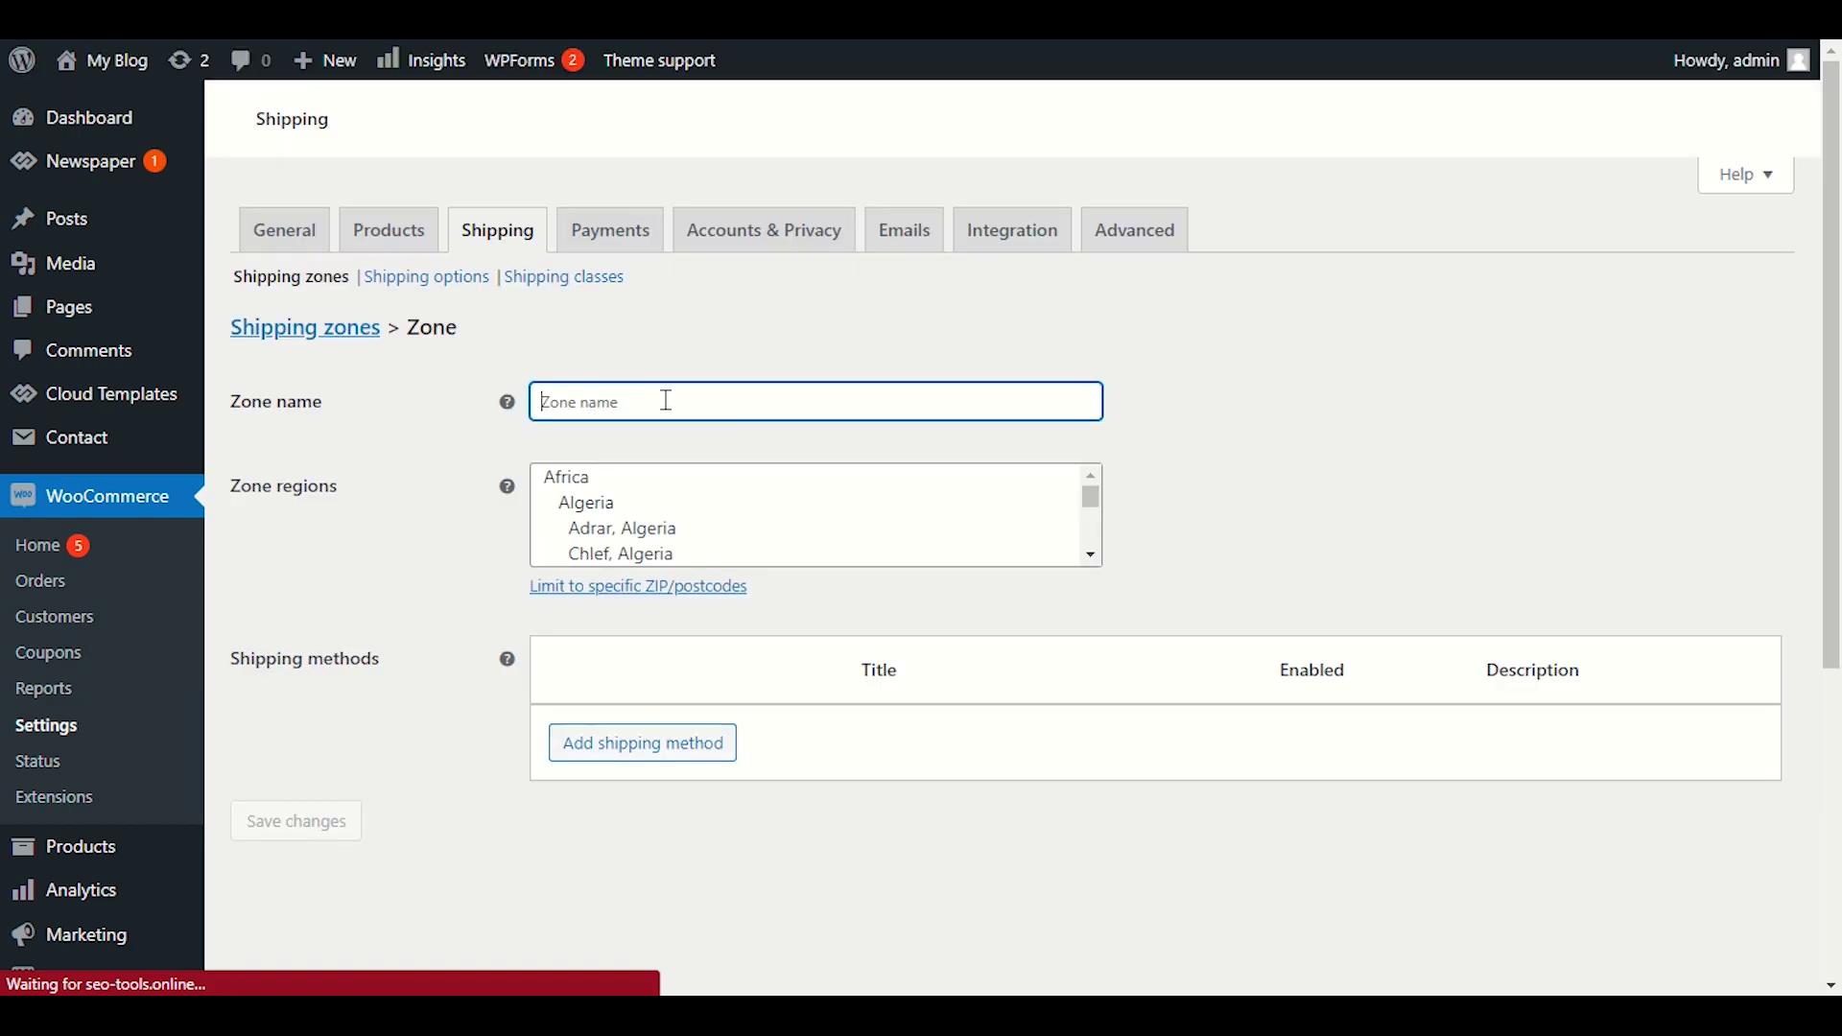
pyautogui.scroll(-2, 799, 553)
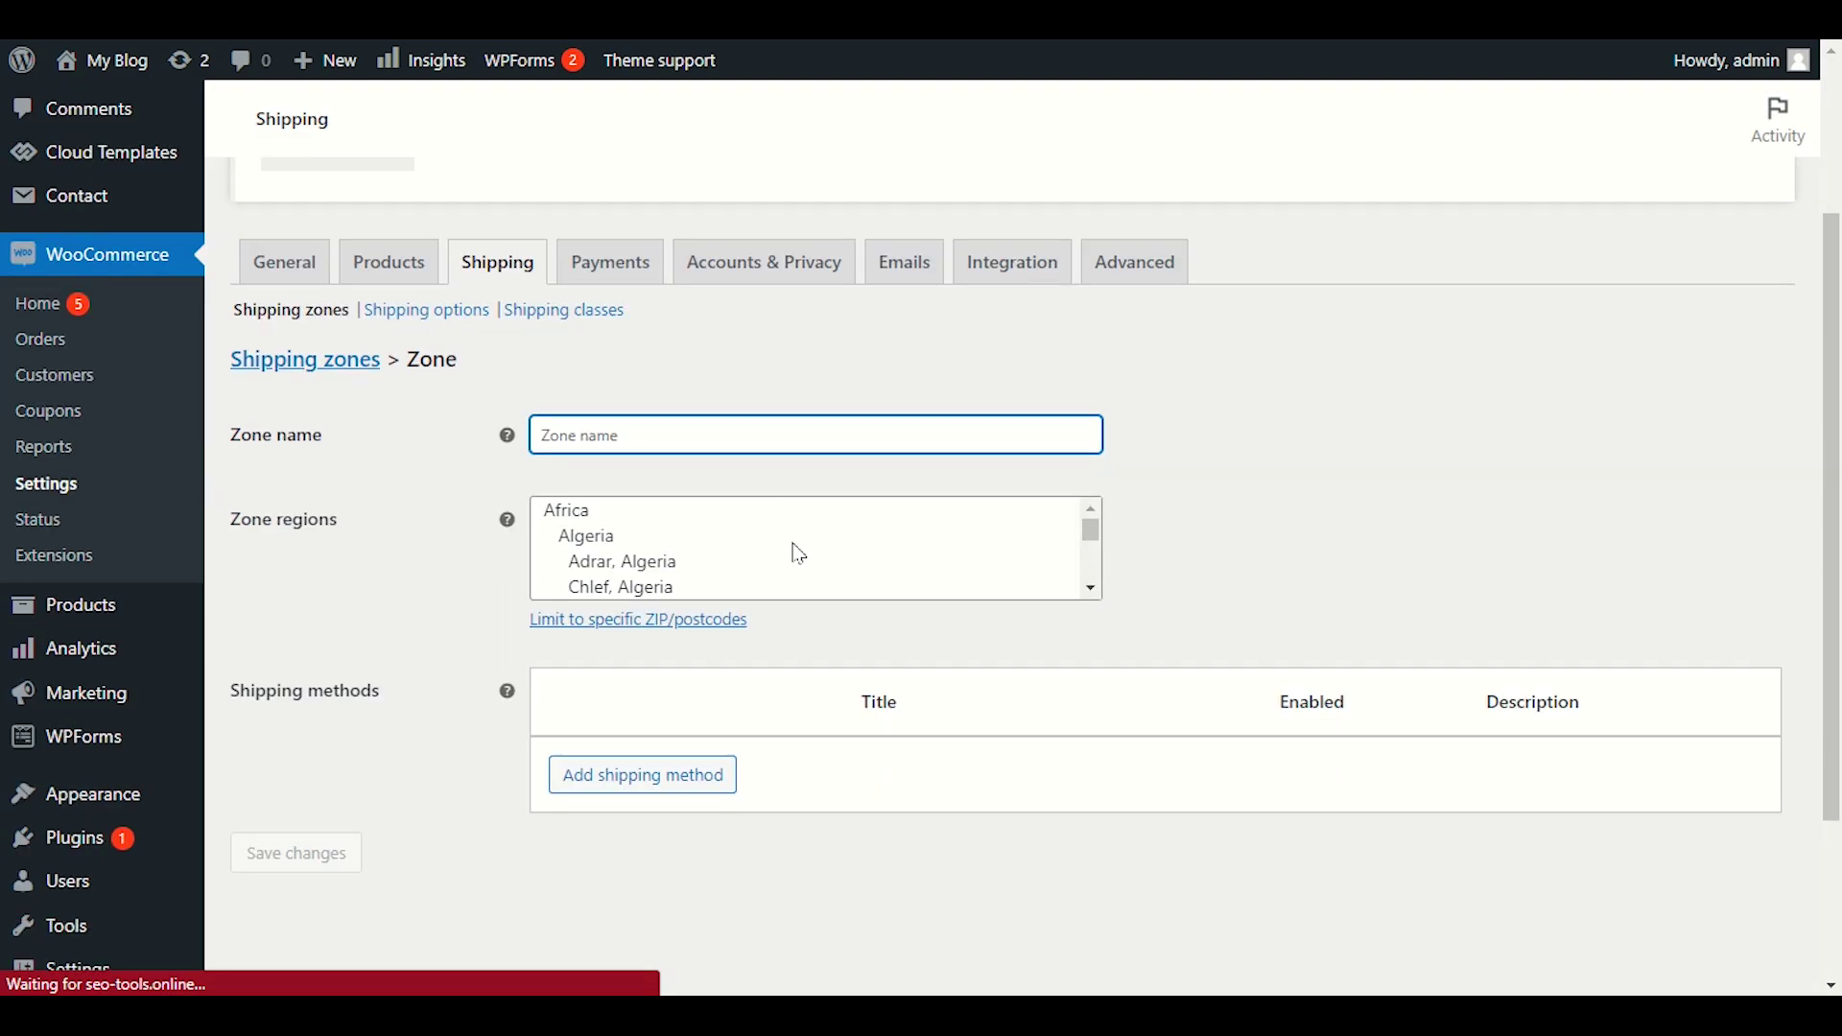
pyautogui.scroll(-4, 748, 527)
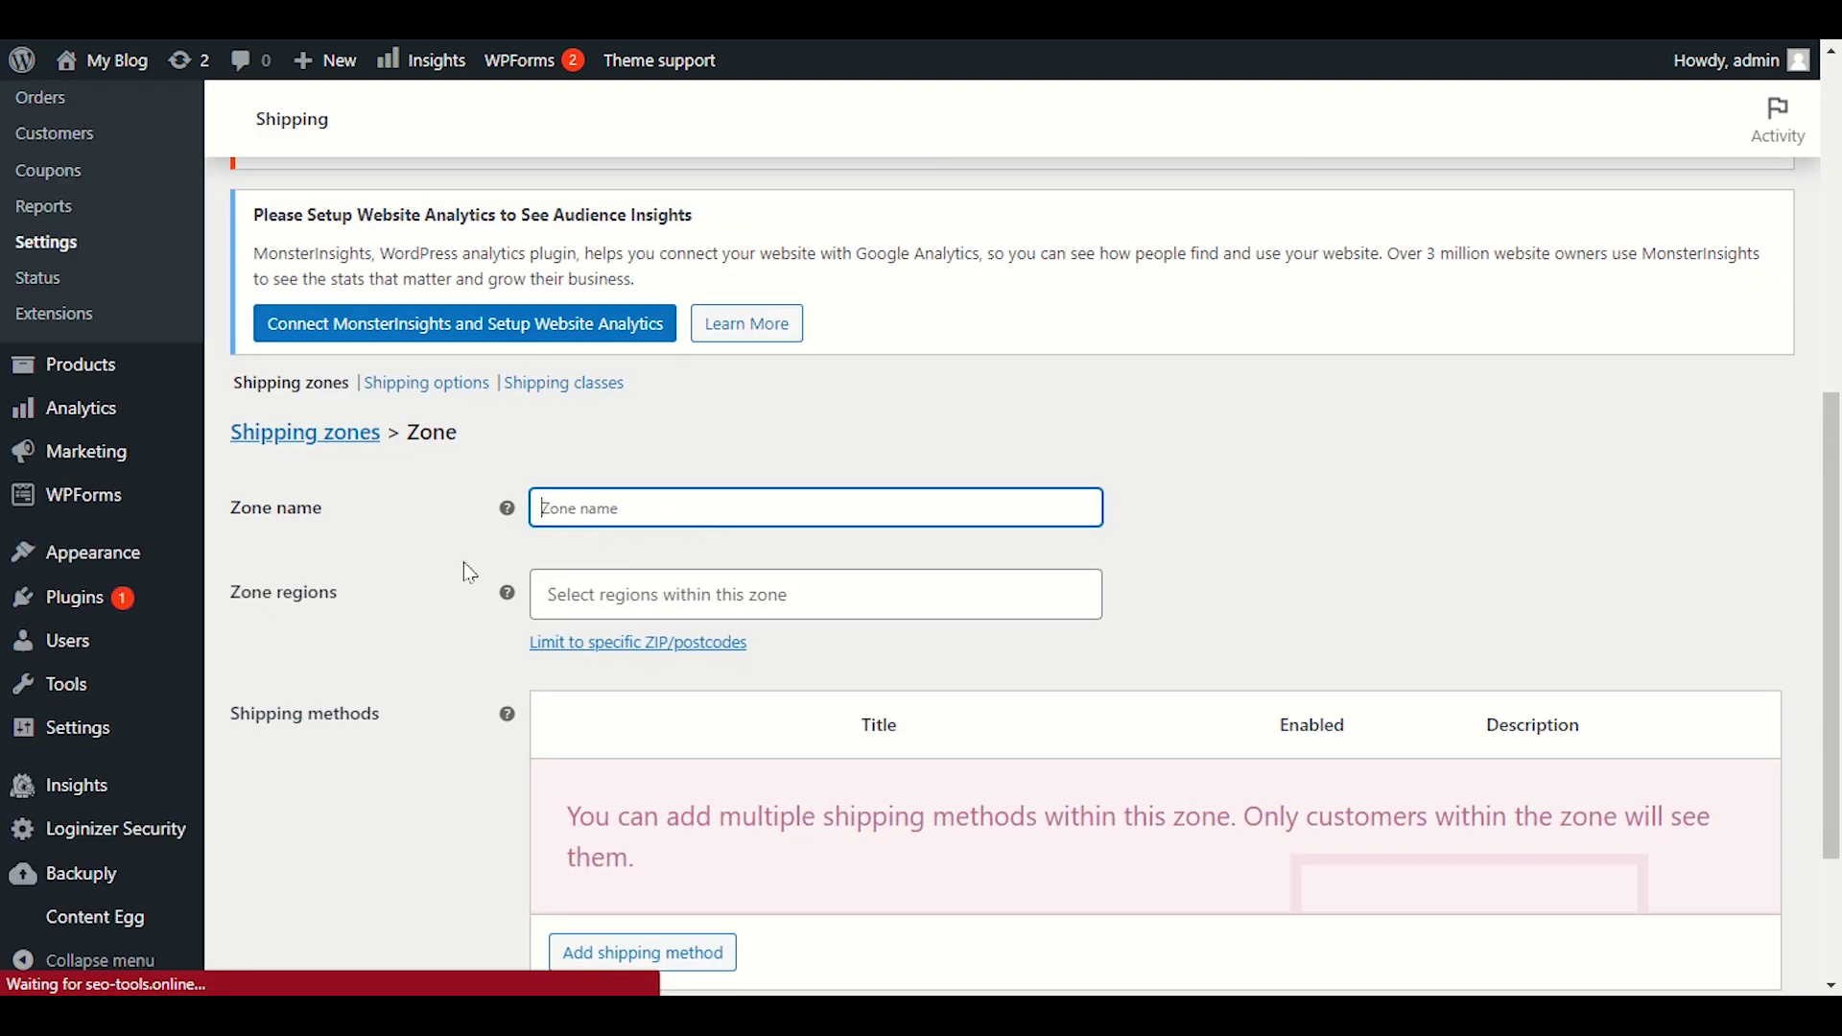
pyautogui.scroll(-2, 518, 533)
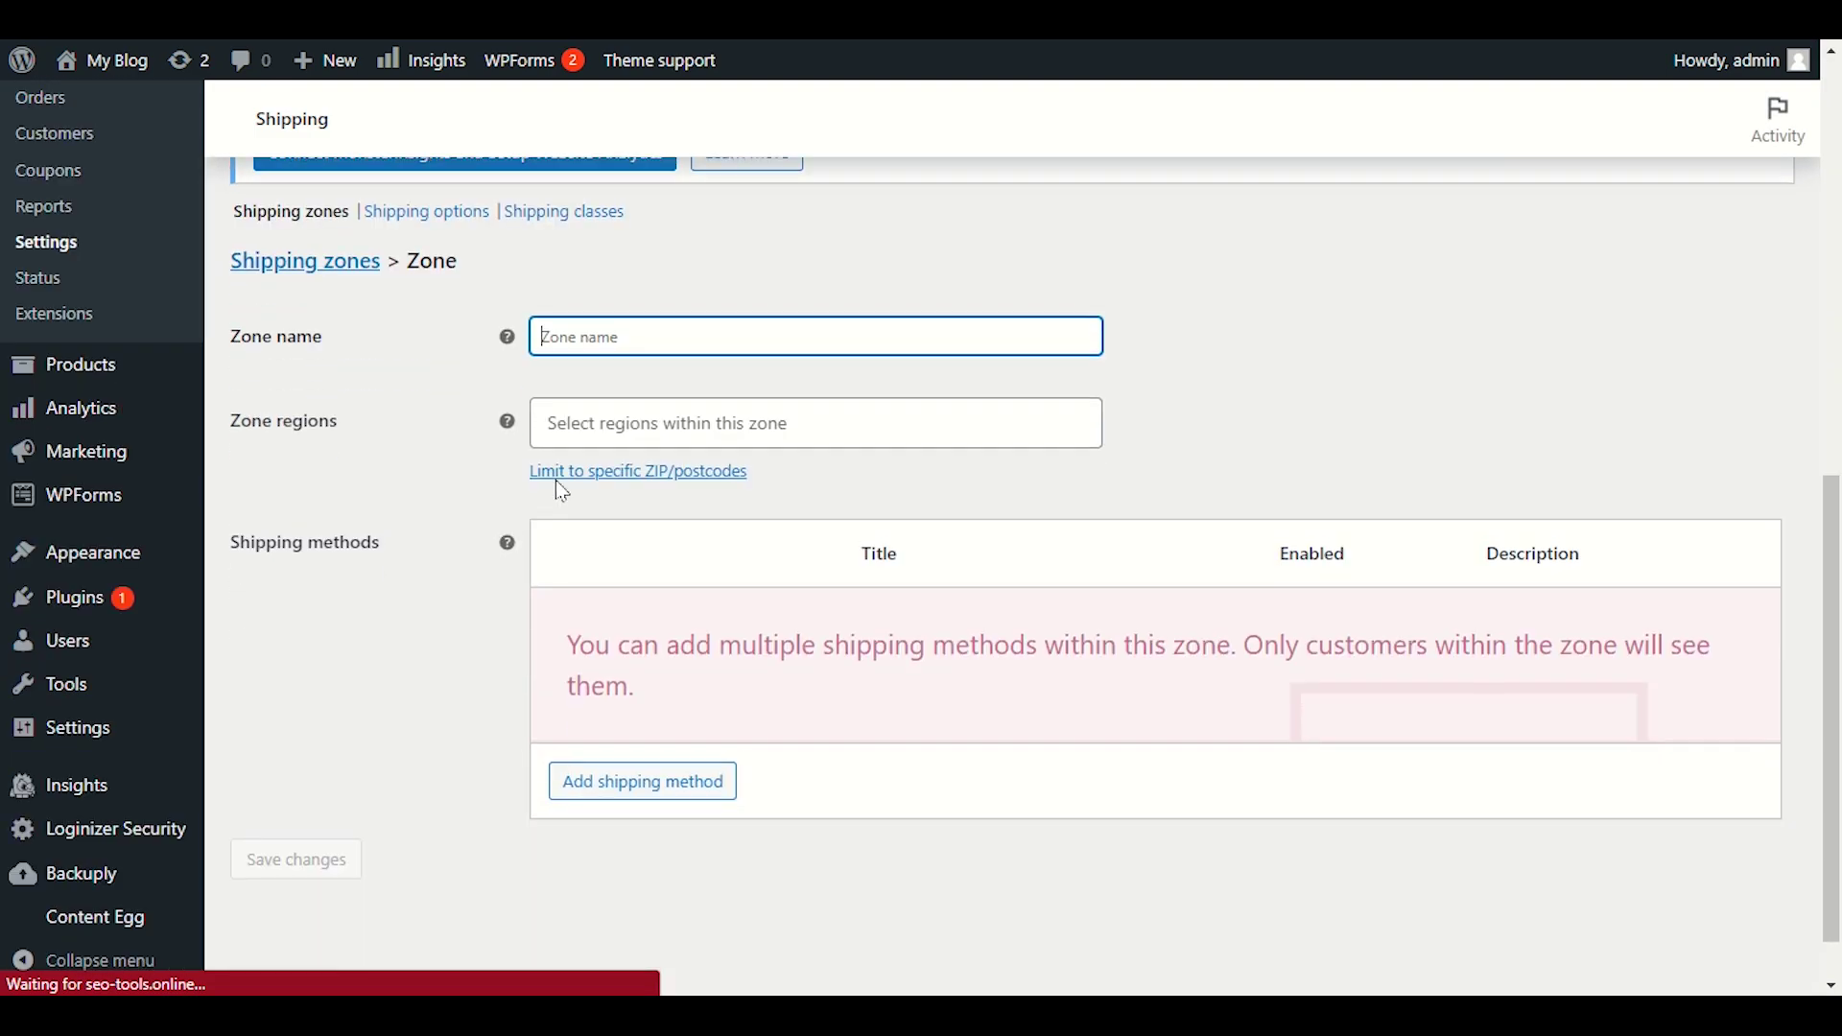
pyautogui.click(656, 426)
pyautogui.click(657, 423)
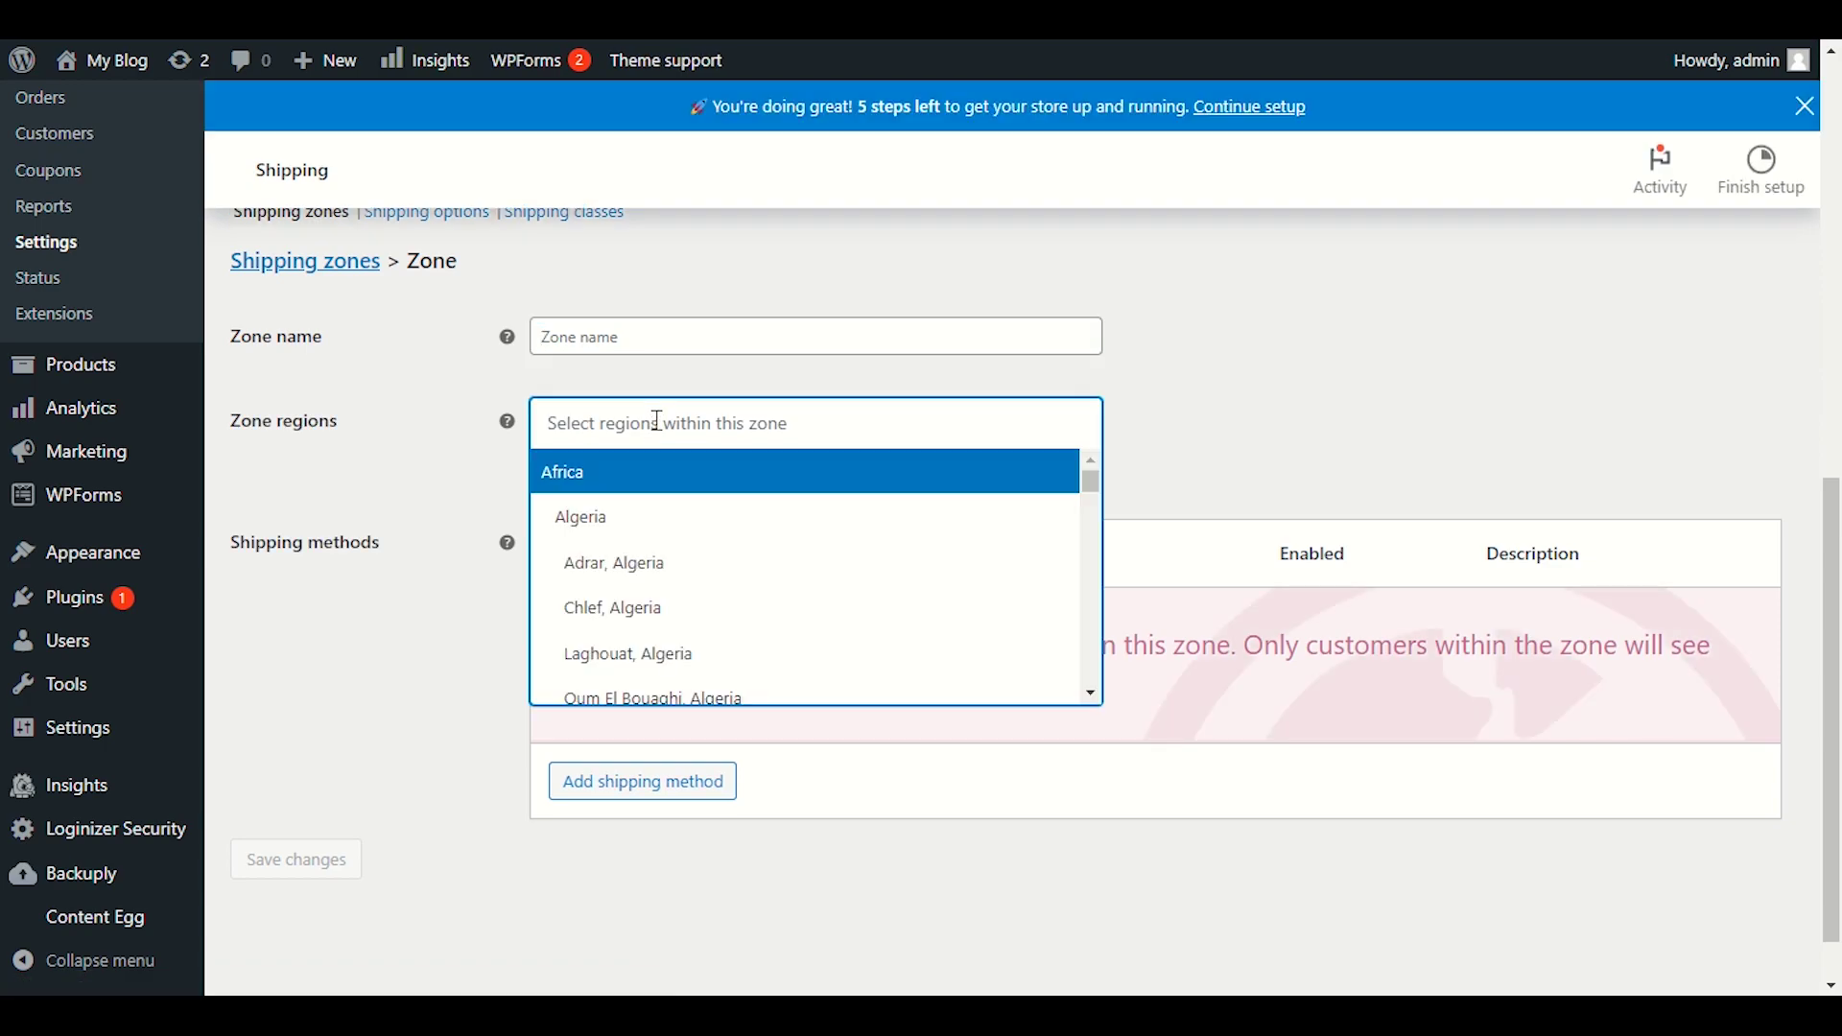
pyautogui.click(459, 506)
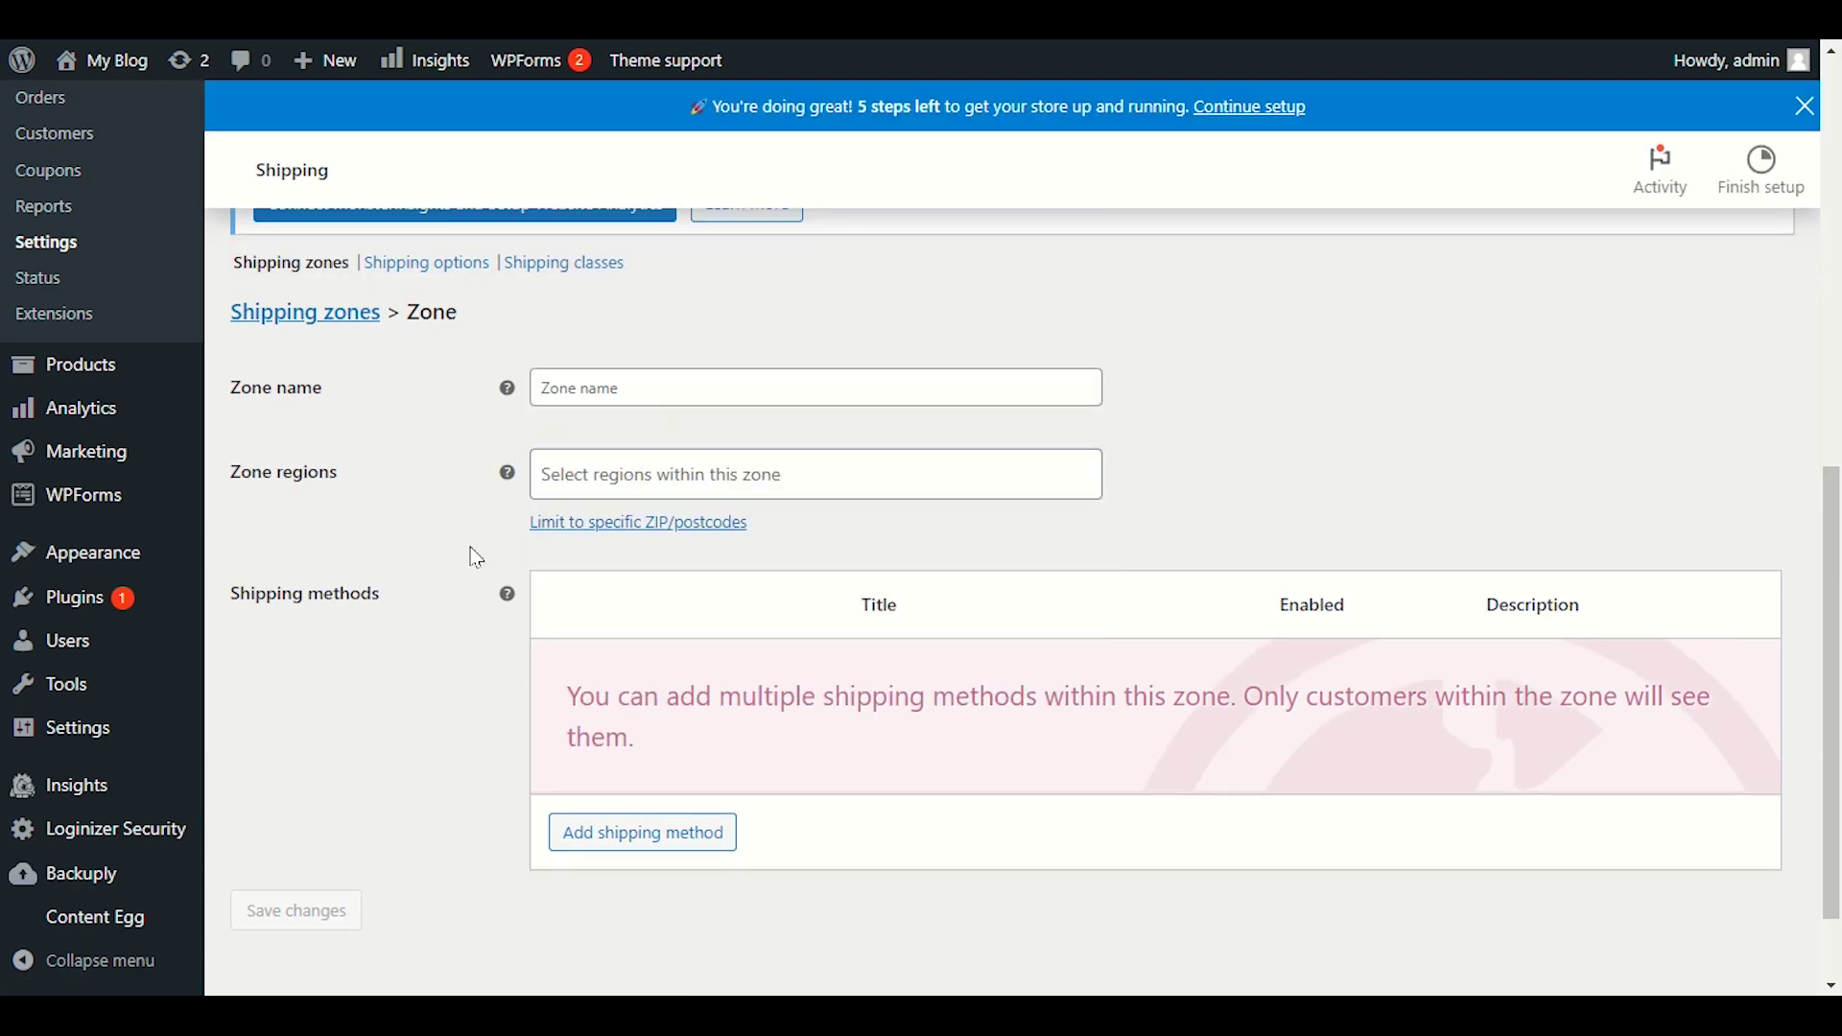
# - Compare the available shipping methods and add Flat rate to the new zone
pyautogui.scroll(-2, 595, 650)
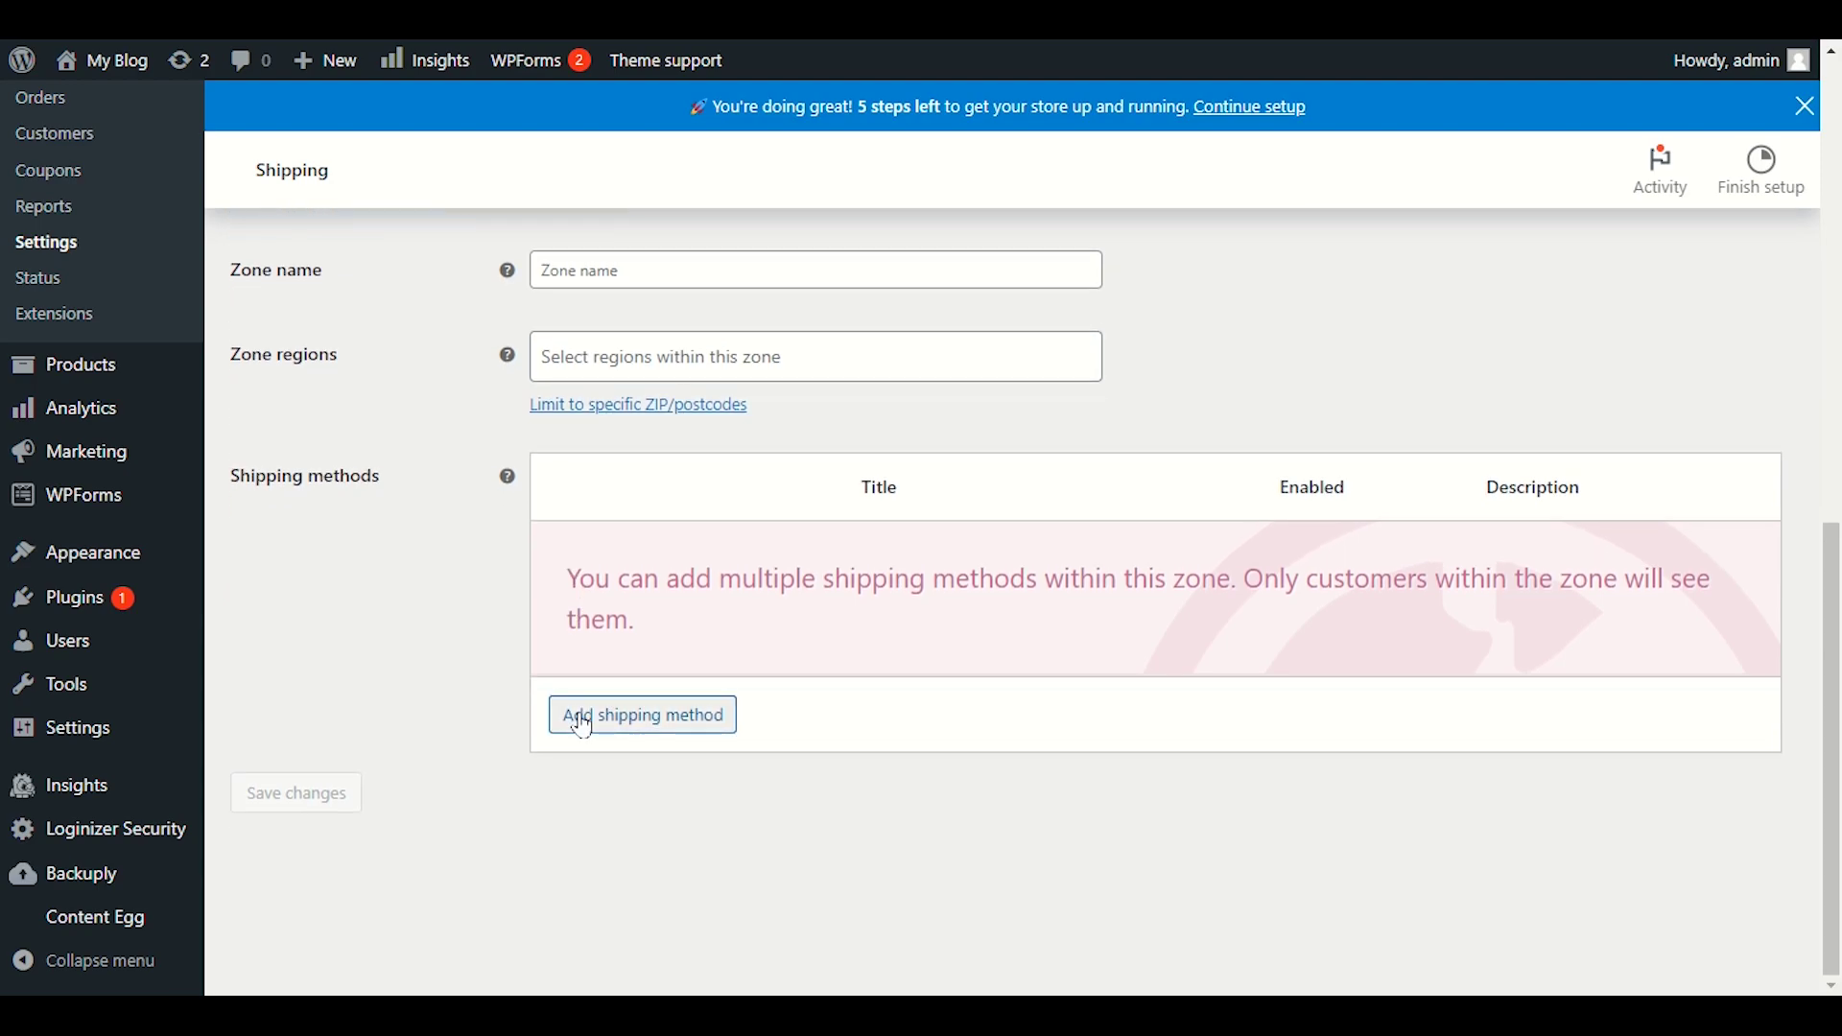
pyautogui.click(579, 716)
pyautogui.click(726, 539)
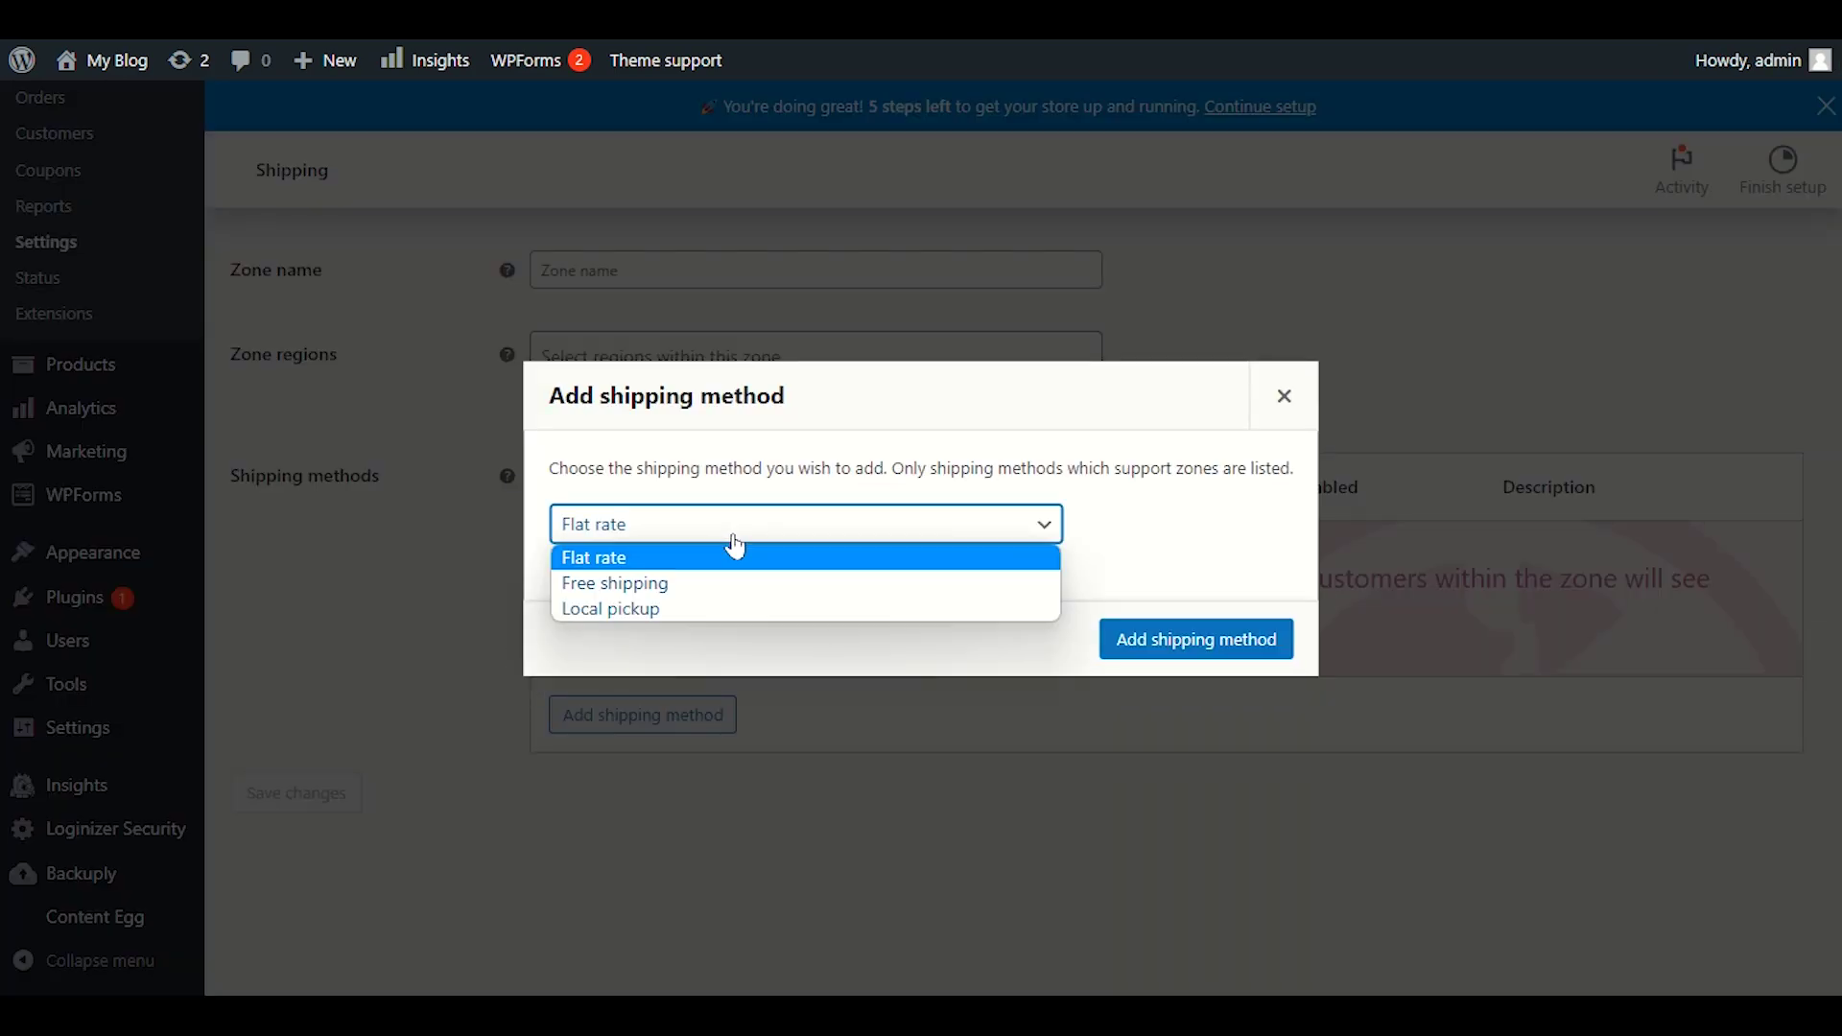
pyautogui.click(736, 581)
pyautogui.click(759, 529)
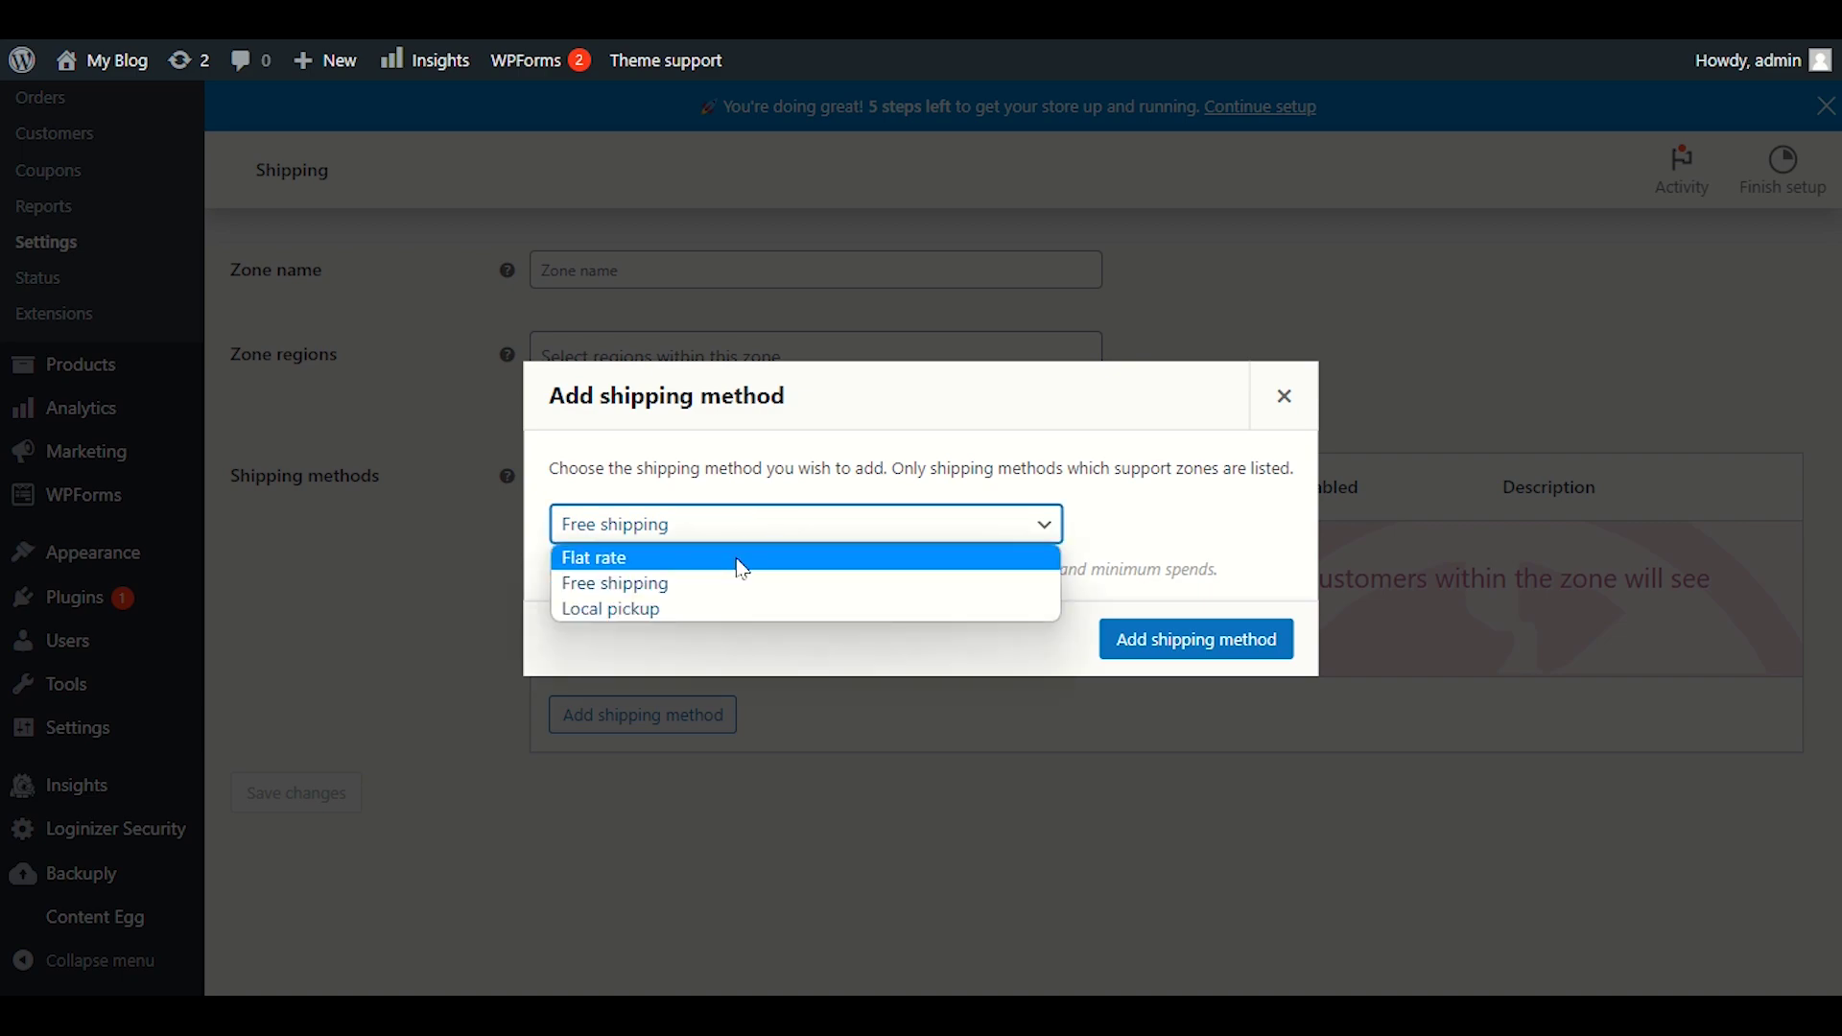
pyautogui.click(739, 557)
pyautogui.click(1123, 640)
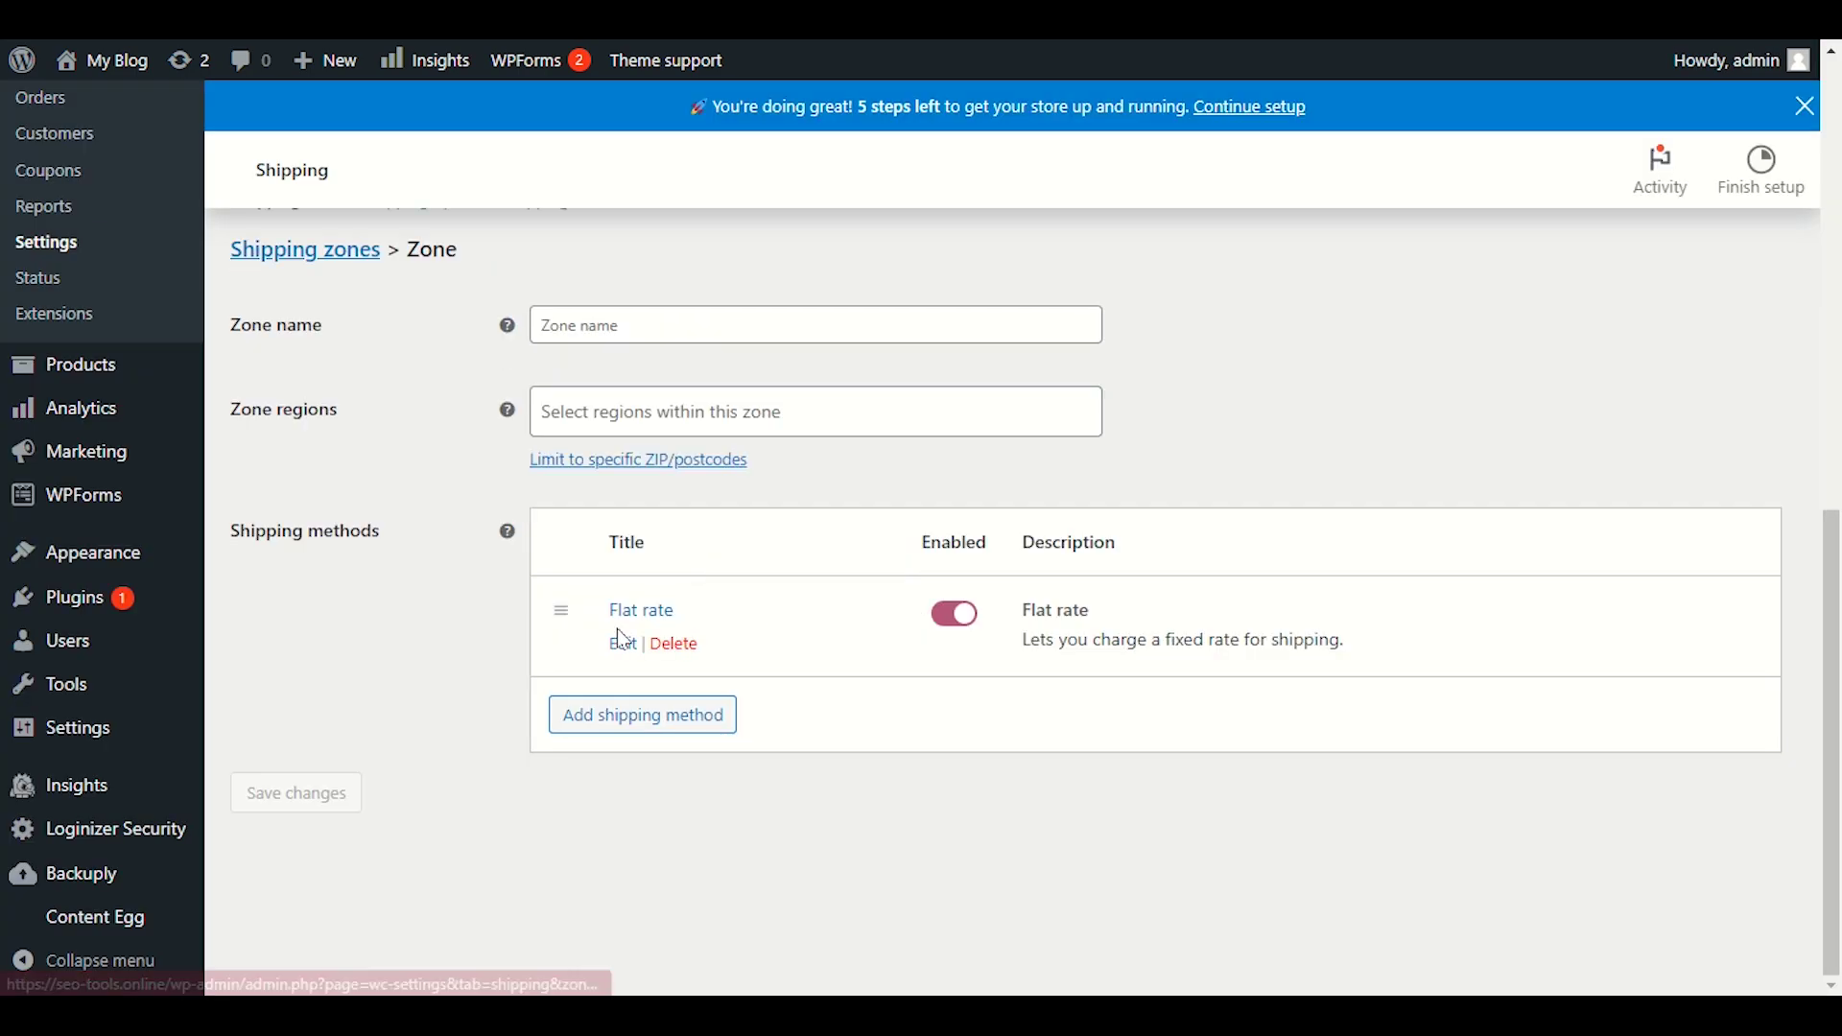
# - Open the flat rate method's settings, examine the cost option and close them without saving
pyautogui.moveTo(719, 606)
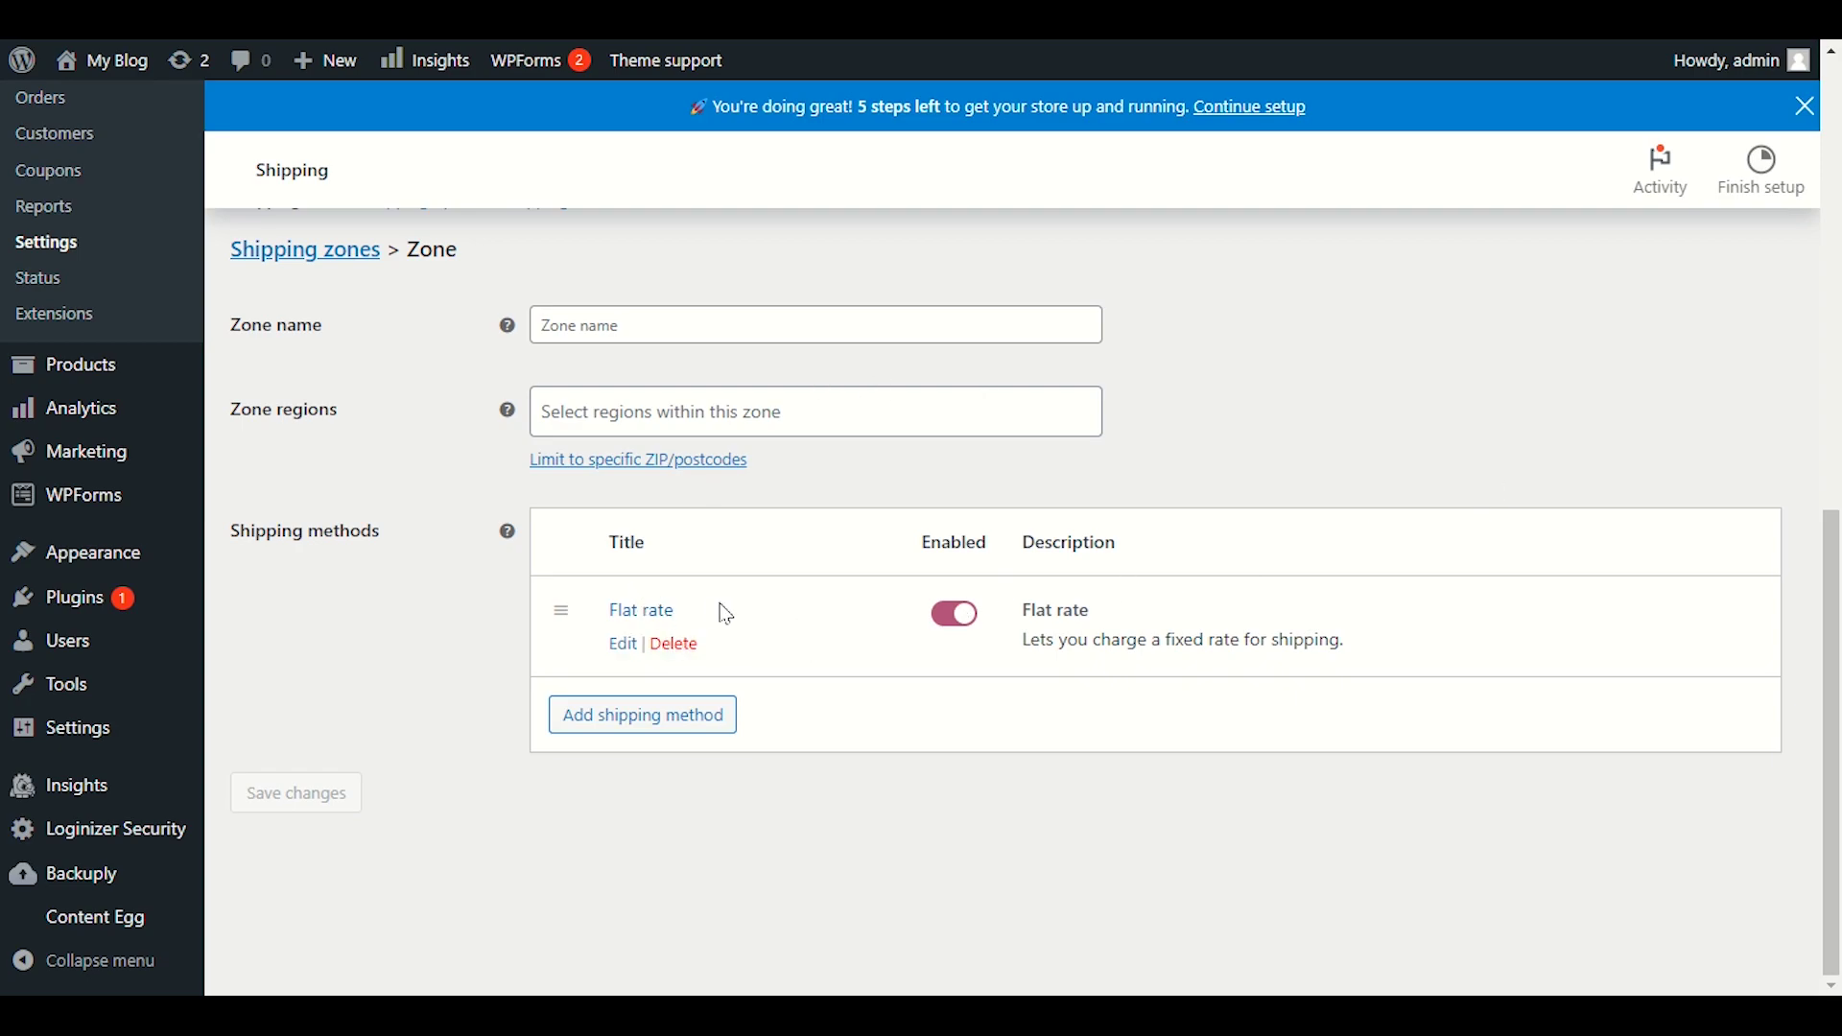
pyautogui.click(624, 650)
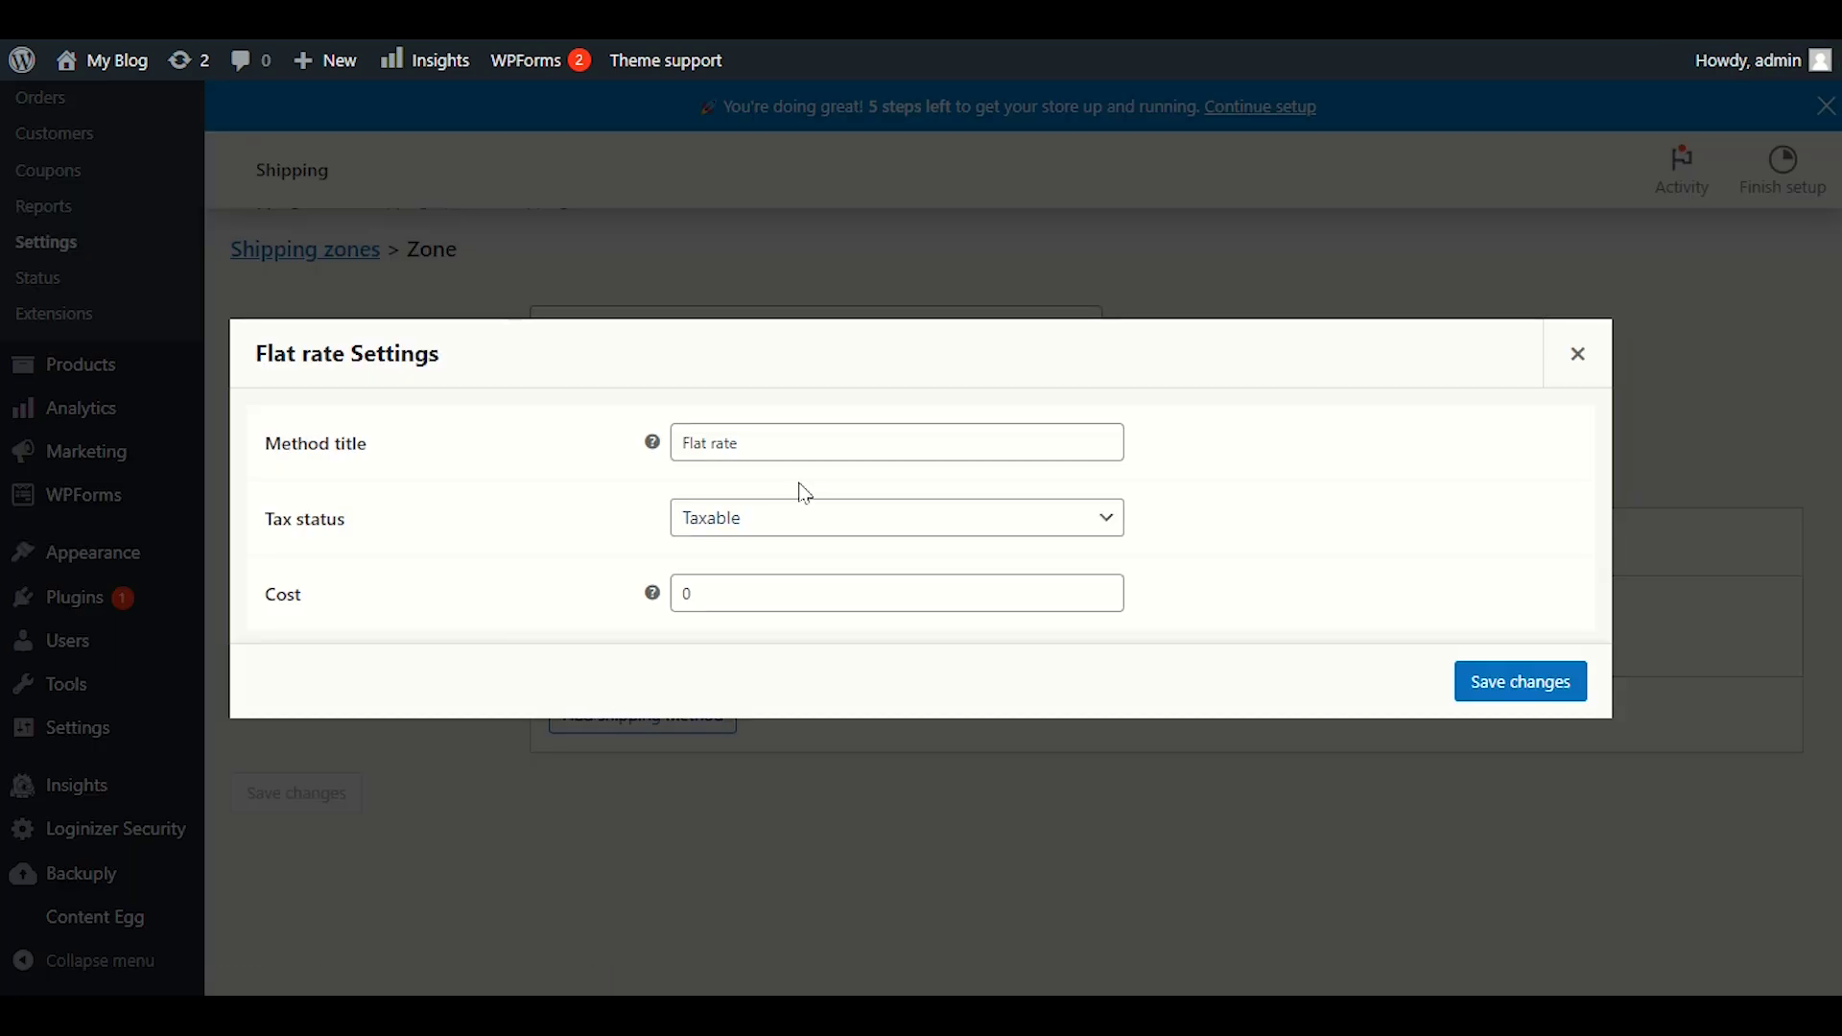
pyautogui.click(729, 595)
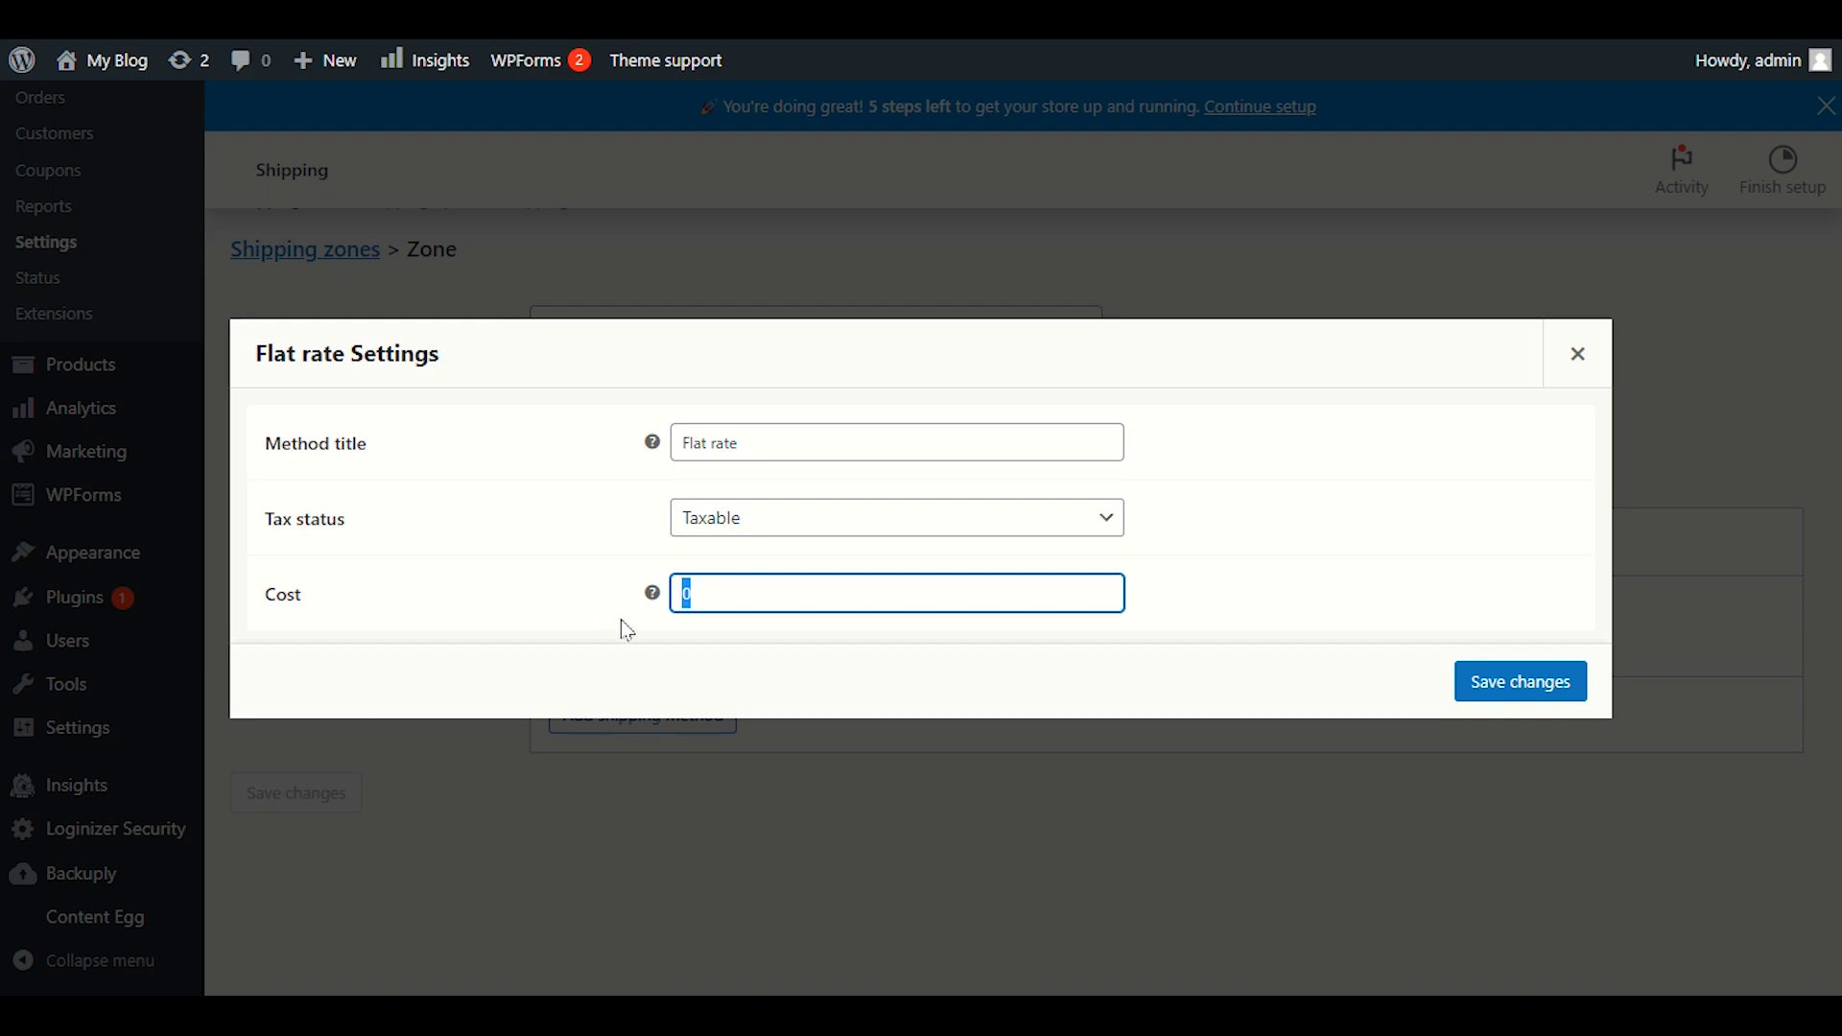
pyautogui.click(1596, 384)
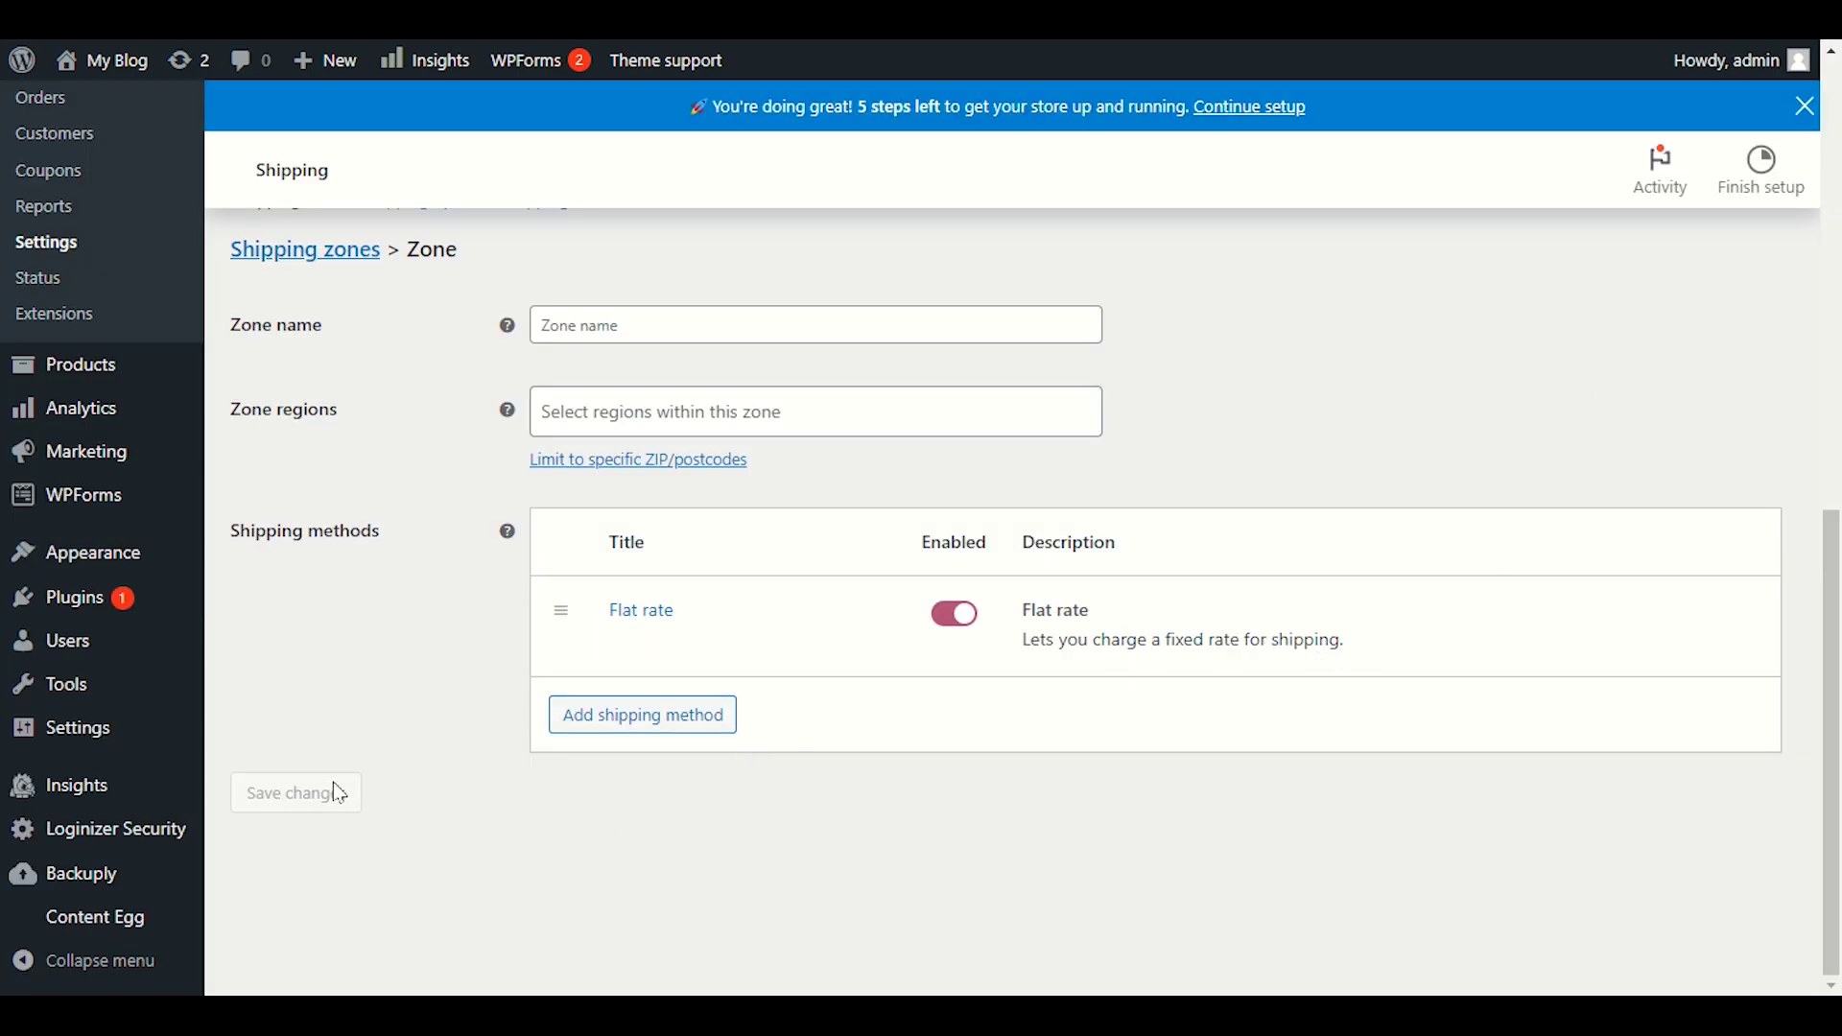
# - Open the Payments settings and review the installed payment methods and the recommended payment providers
pyautogui.scroll(2, 367, 764)
pyautogui.scroll(6, 367, 765)
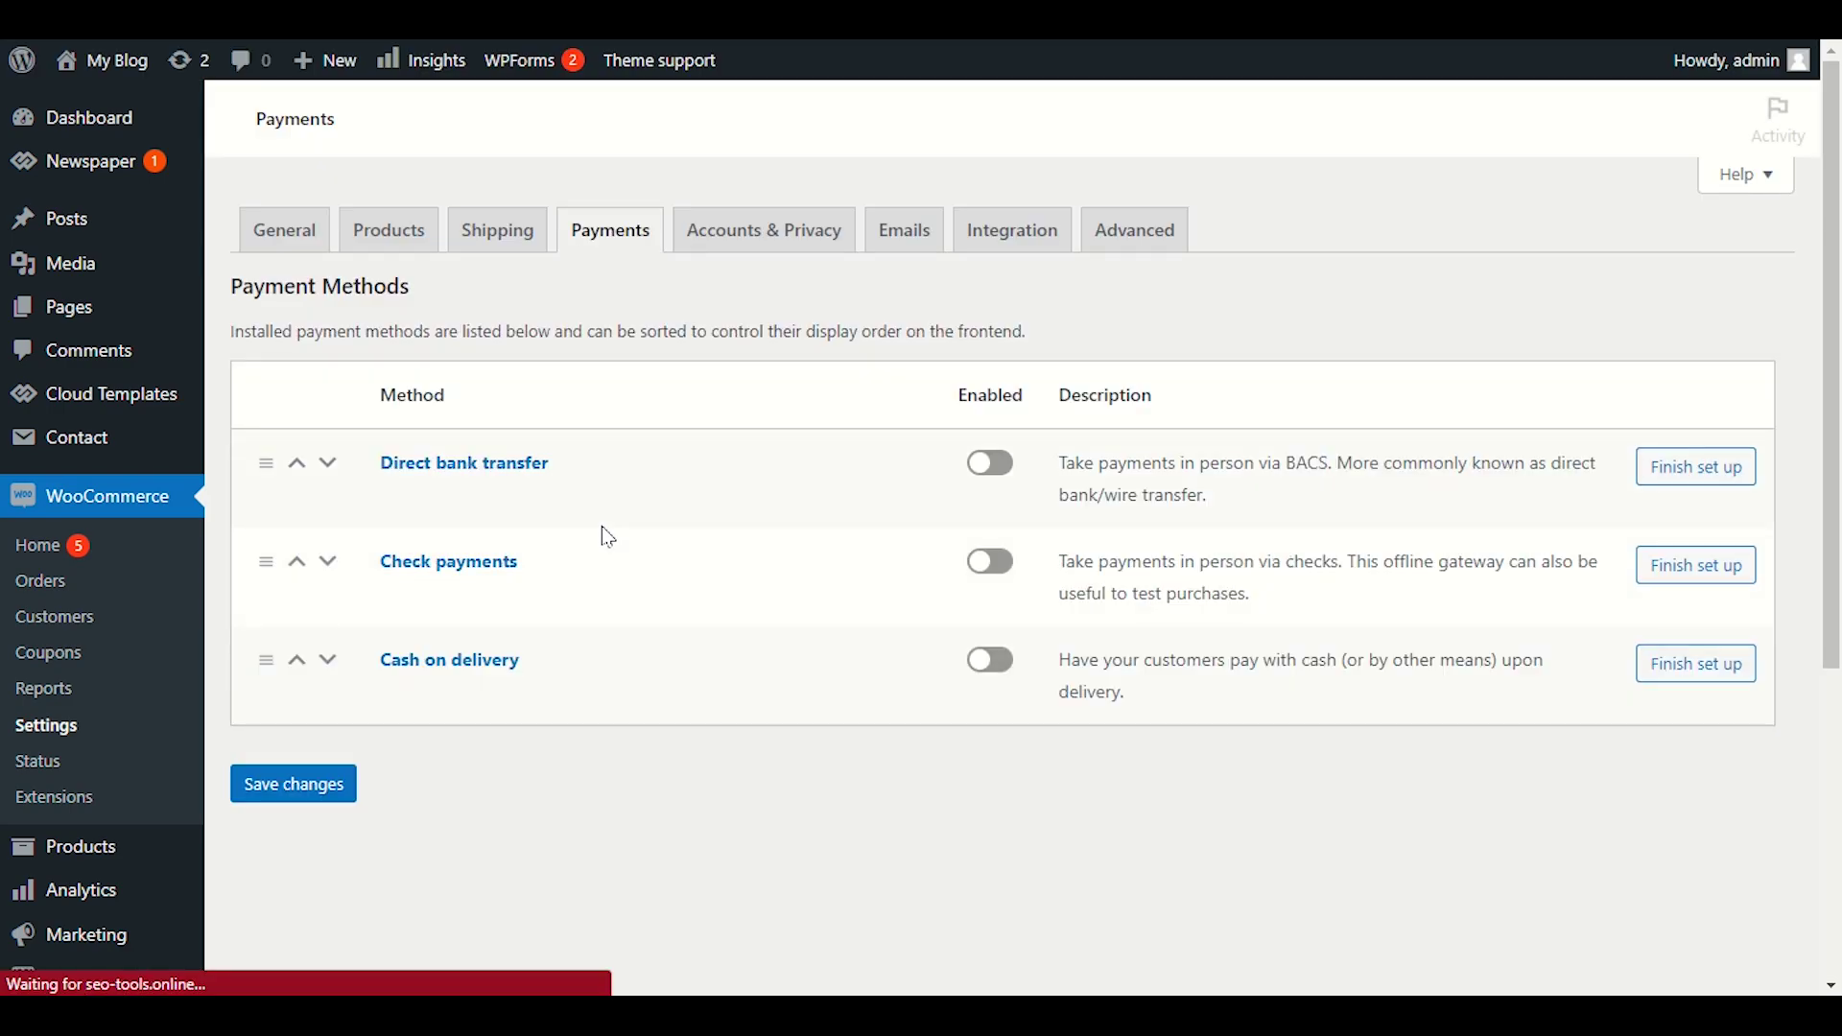
pyautogui.scroll(-4, 608, 579)
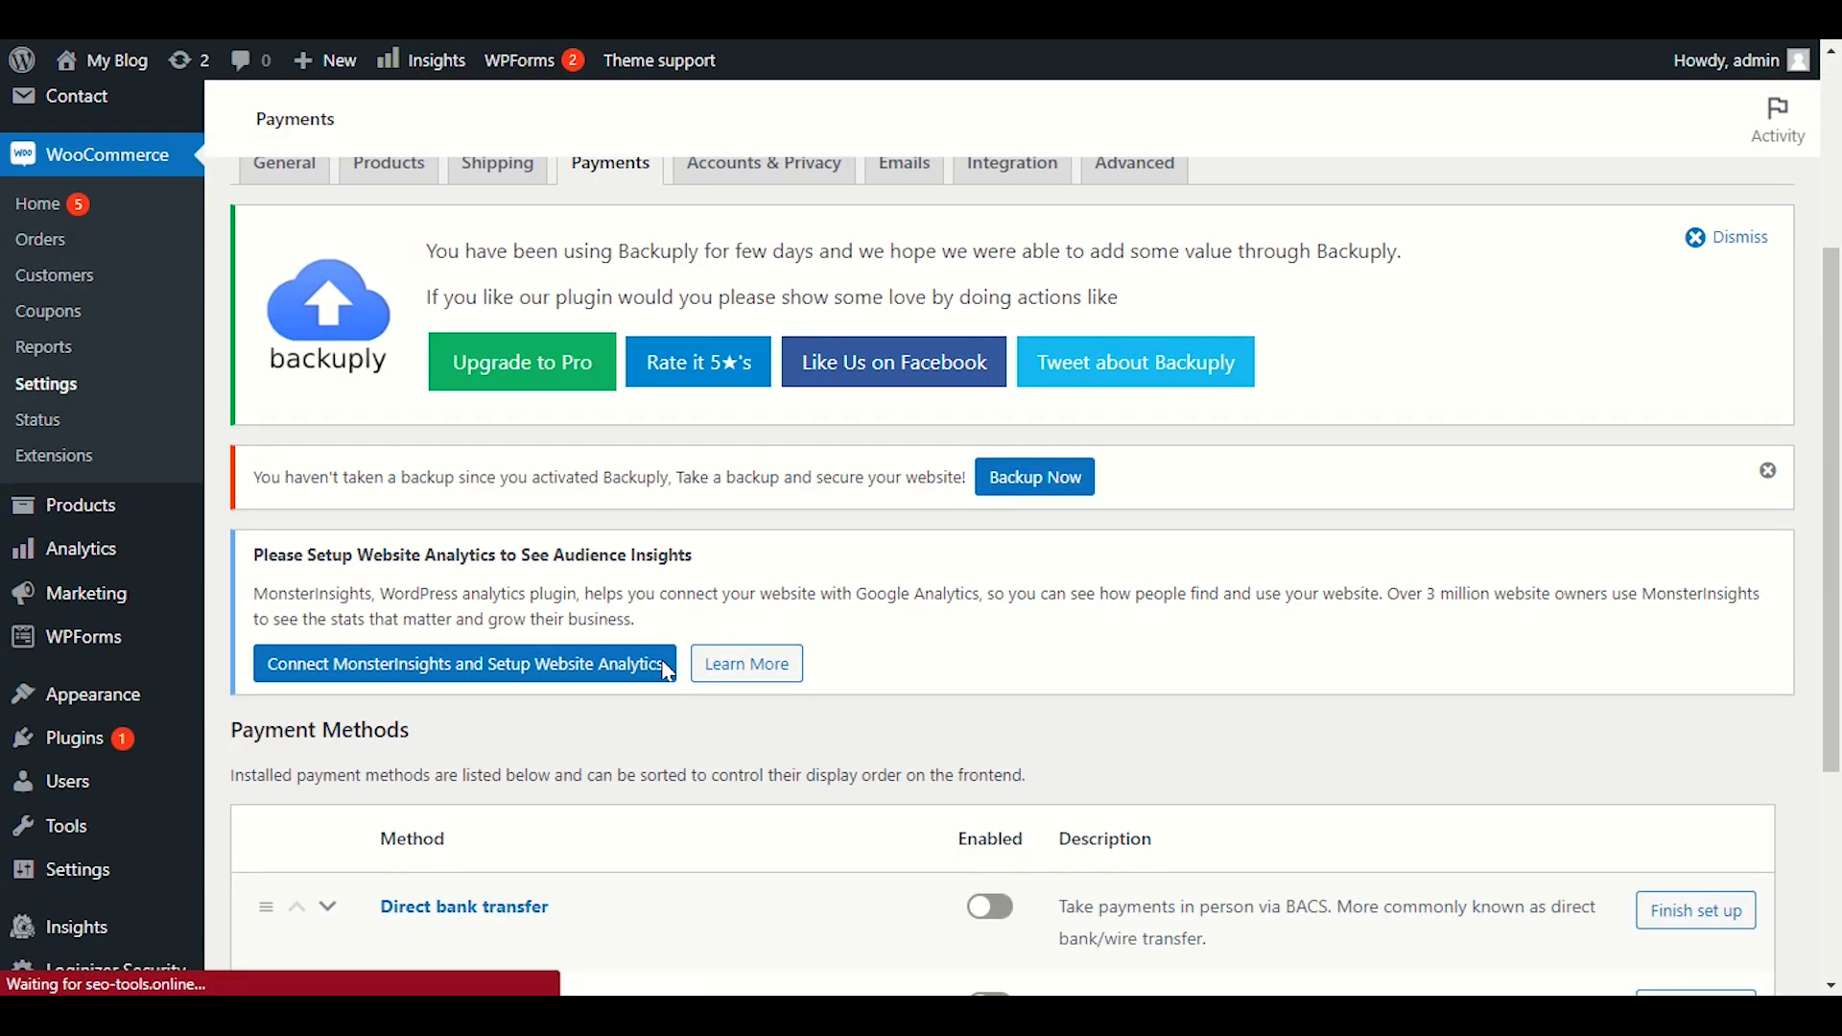
pyautogui.scroll(-4, 669, 672)
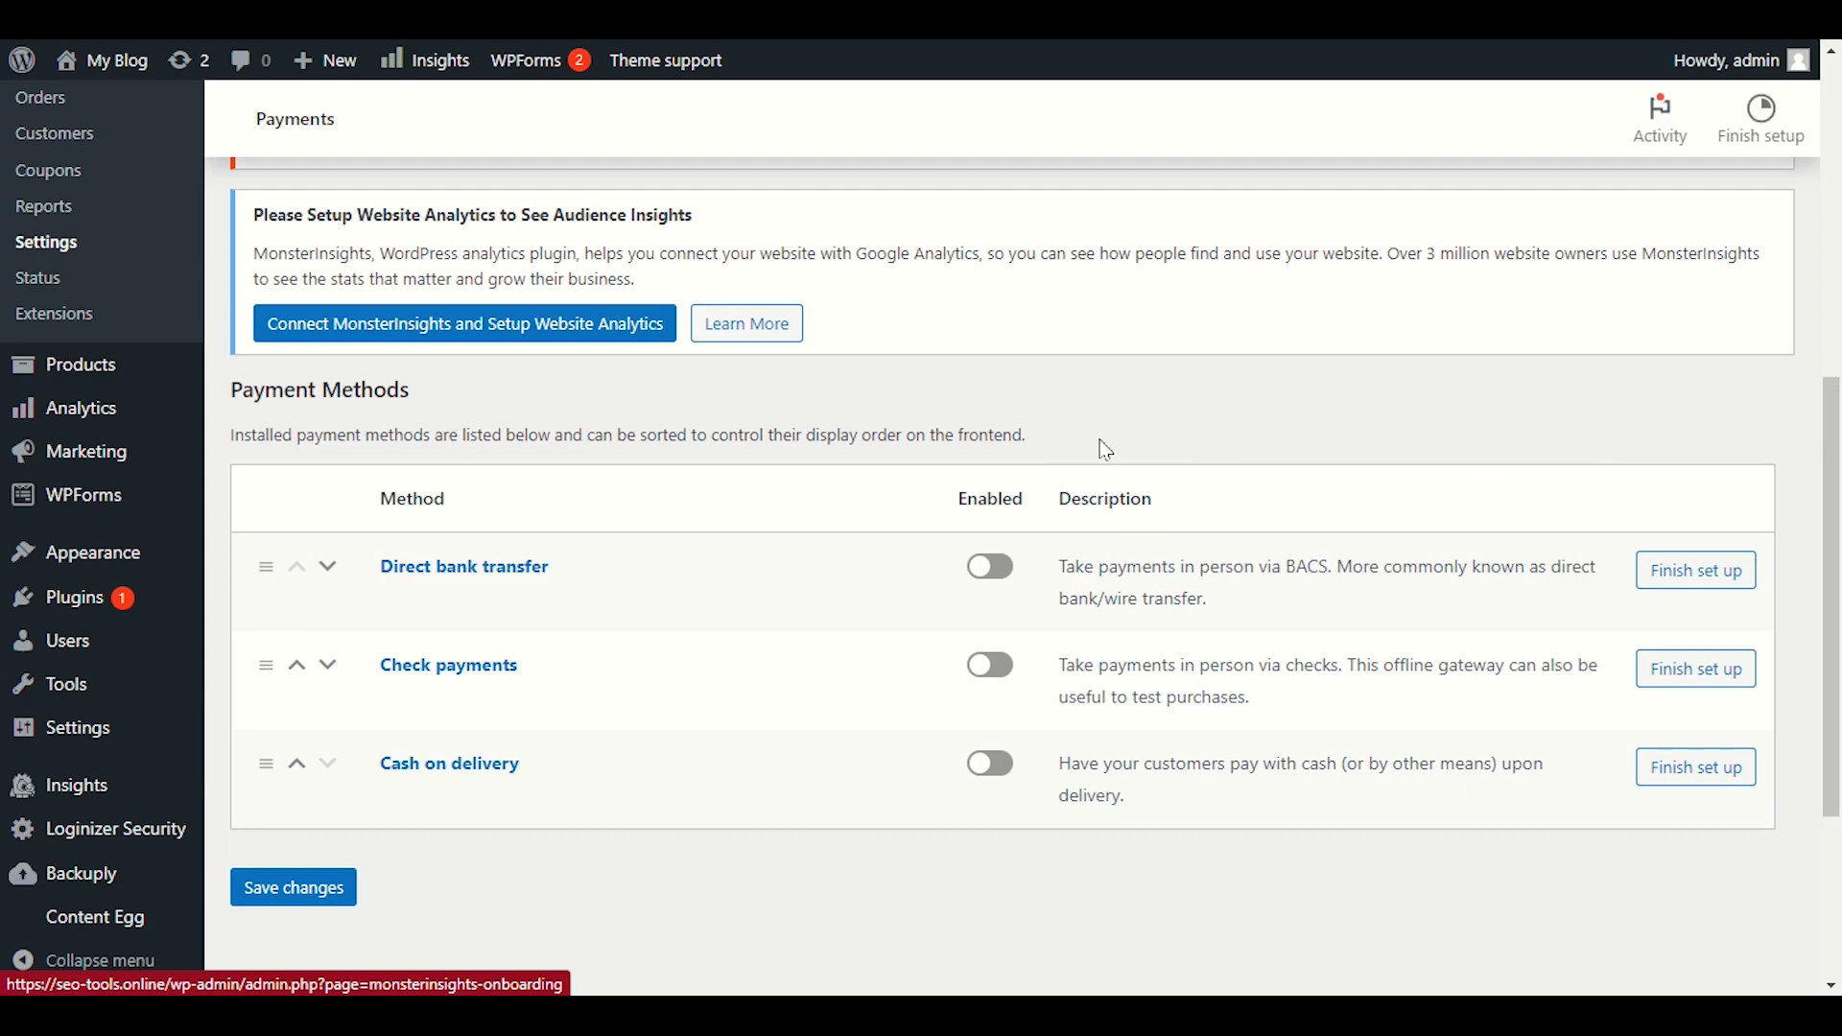
pyautogui.scroll(-2, 1065, 436)
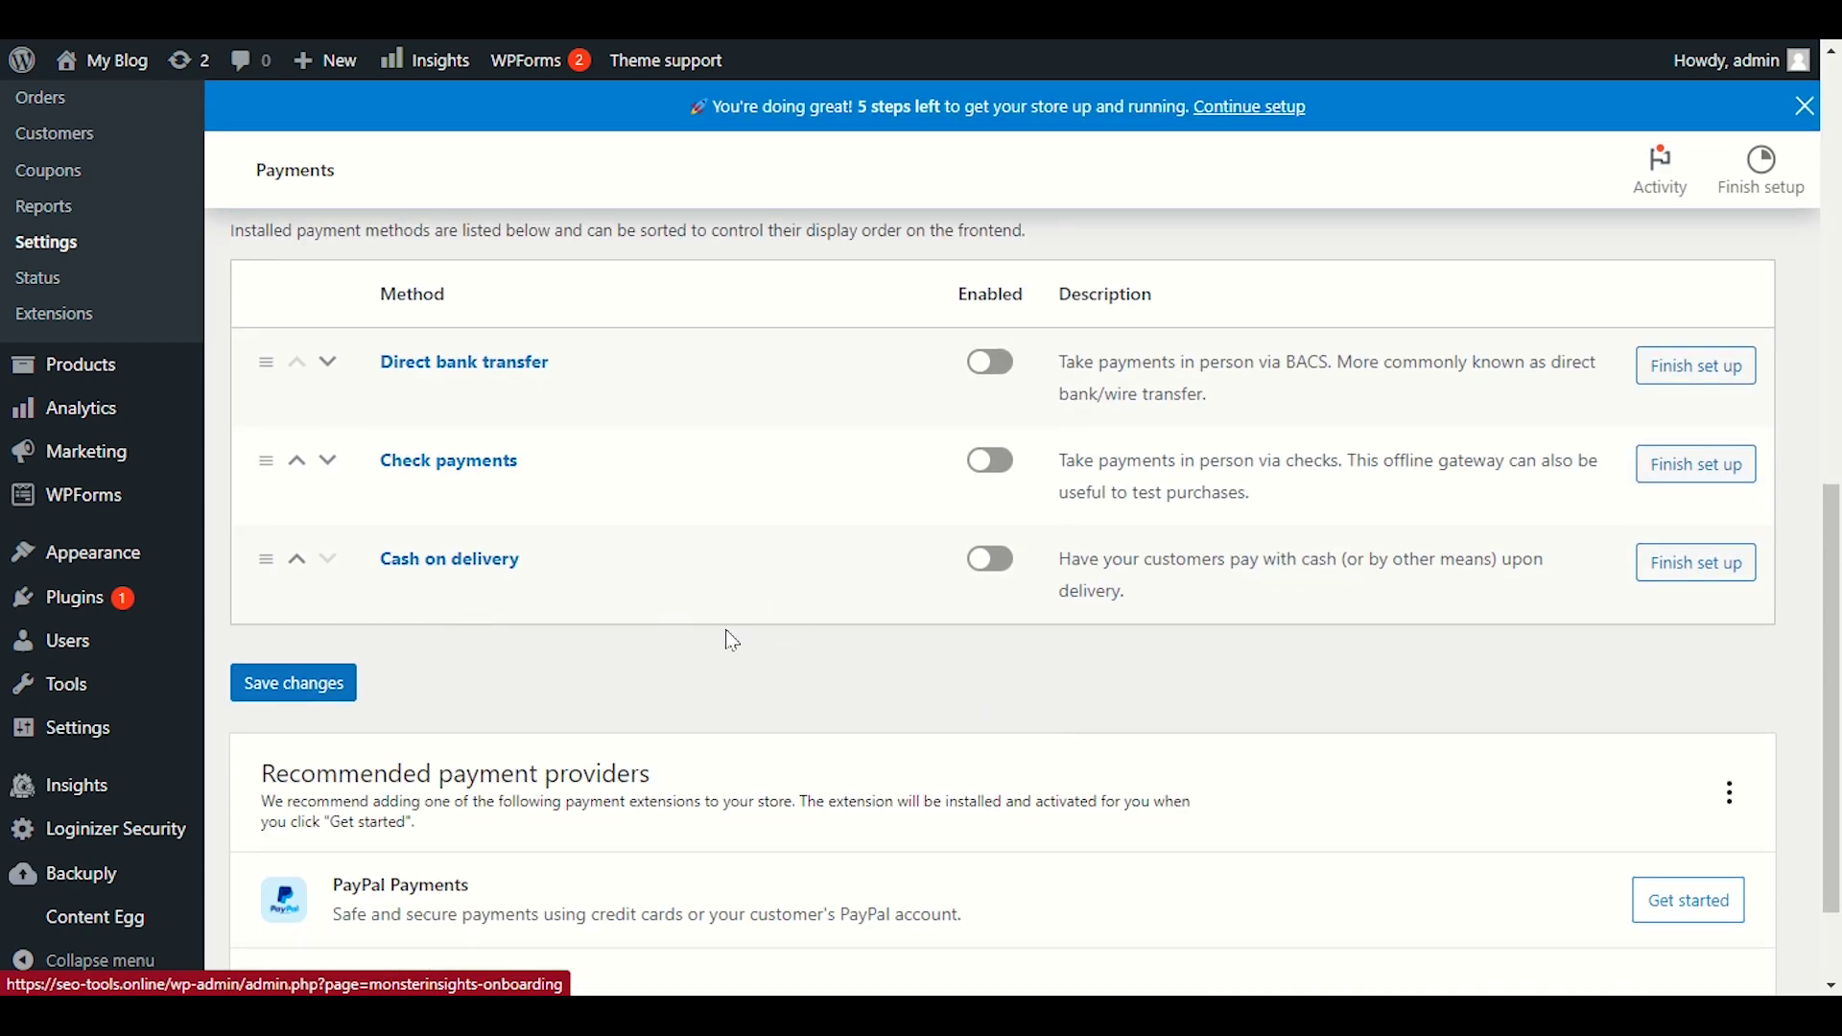
pyautogui.scroll(-1, 1139, 638)
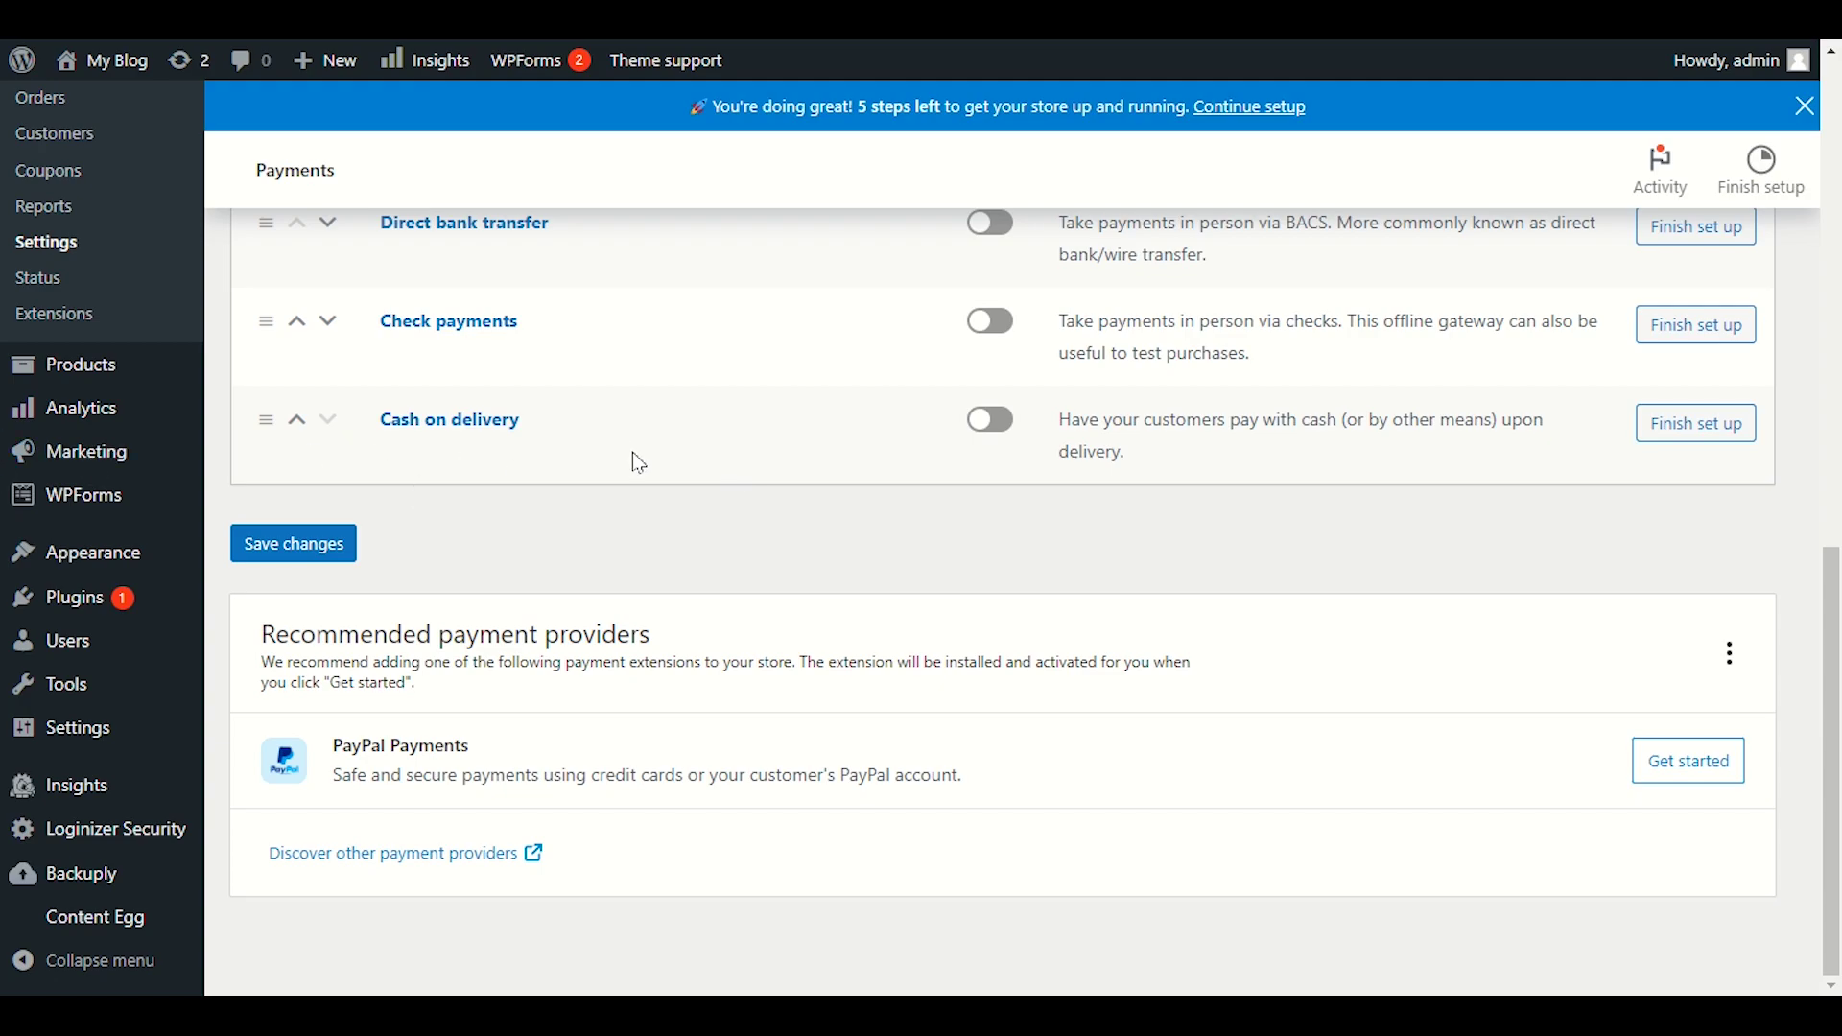
# - Examine the PayPal Payments entry among the recommended payment providers and look over the payment methods again
pyautogui.moveTo(474, 745); pyautogui.dragTo(330, 741)
pyautogui.click(373, 734)
pyautogui.moveTo(341, 747); pyautogui.dragTo(403, 749)
pyautogui.click(708, 766)
pyautogui.moveTo(246, 656); pyautogui.dragTo(733, 655)
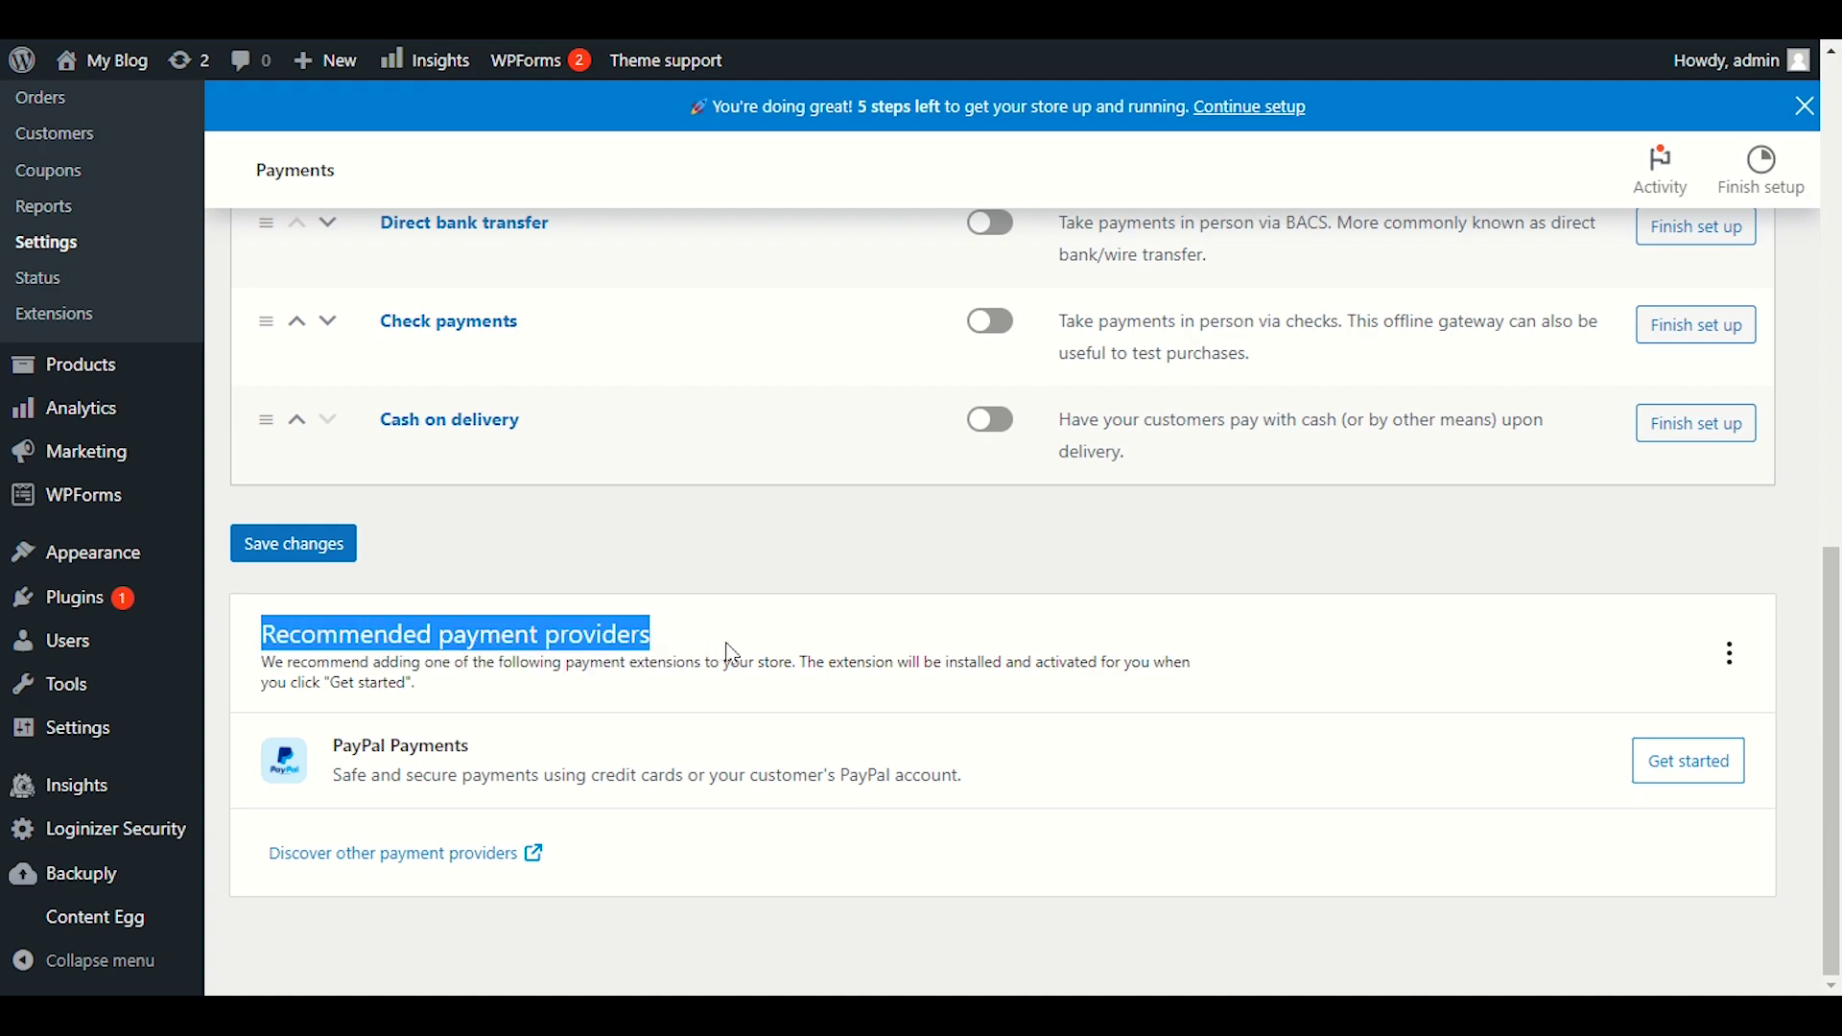
pyautogui.click(722, 710)
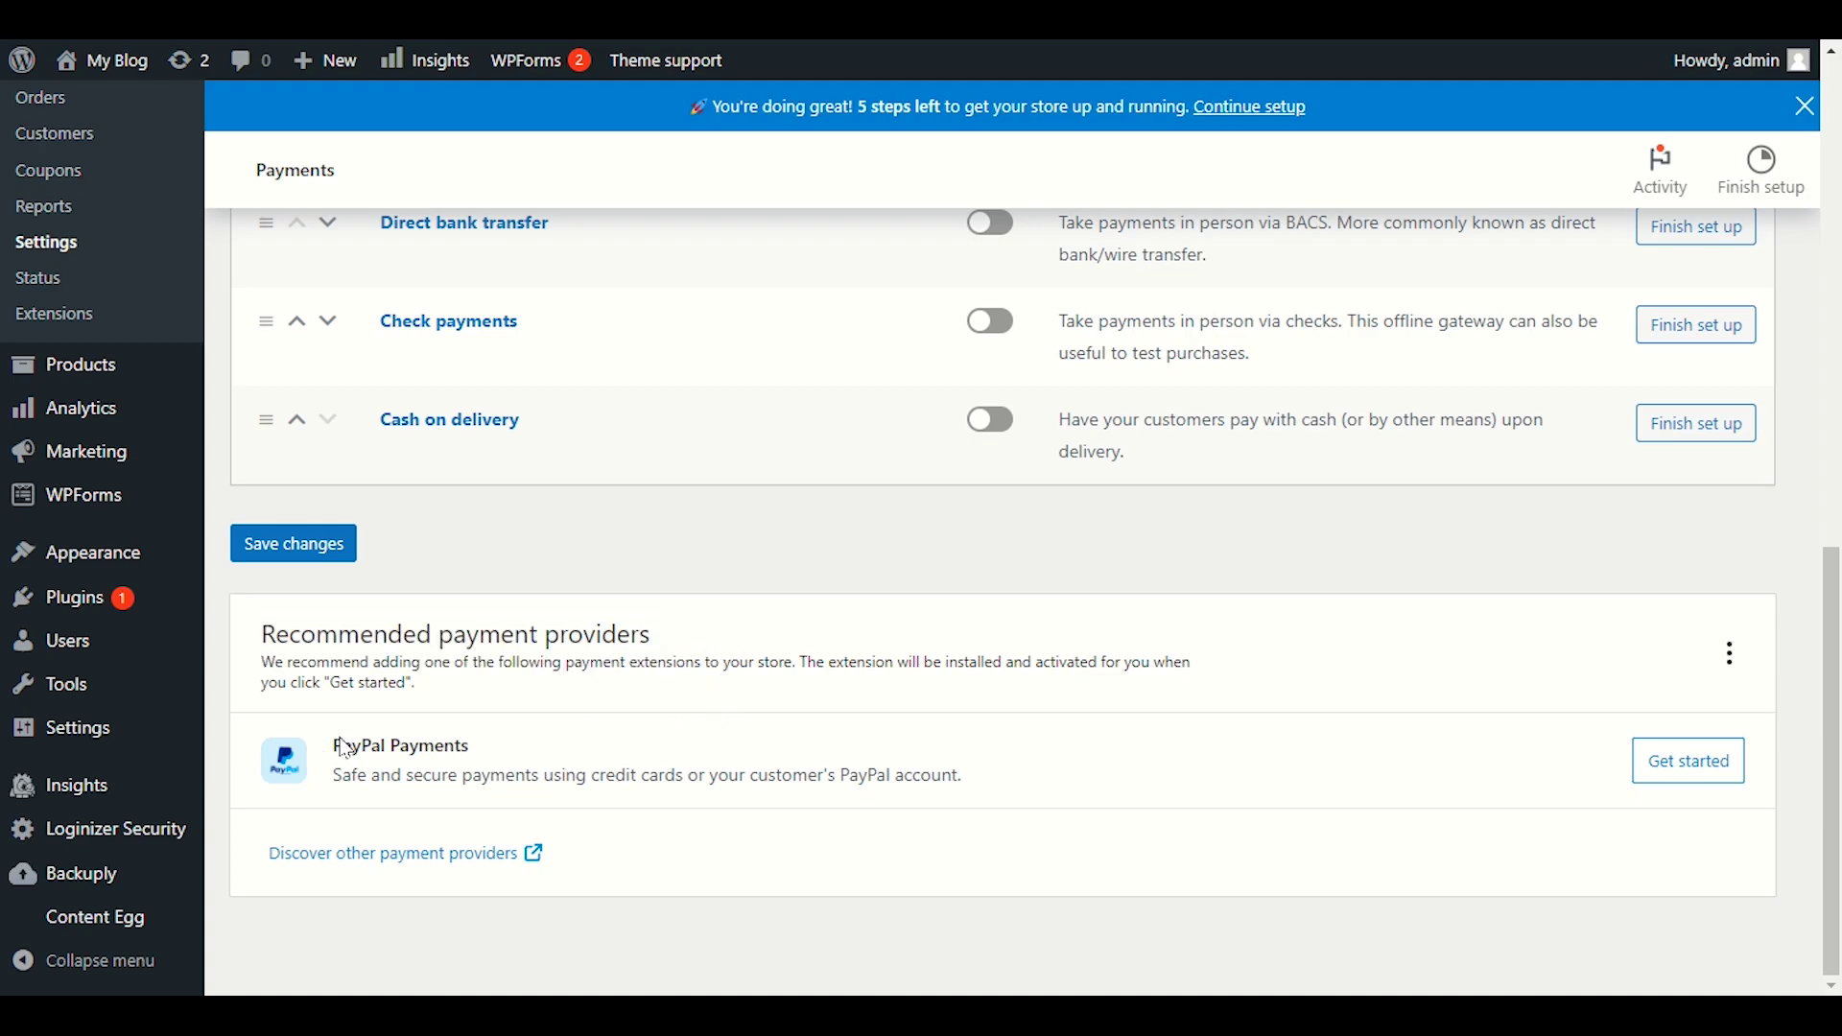
pyautogui.moveTo(339, 746); pyautogui.dragTo(631, 746)
pyautogui.click(721, 650)
pyautogui.scroll(8, 1407, 734)
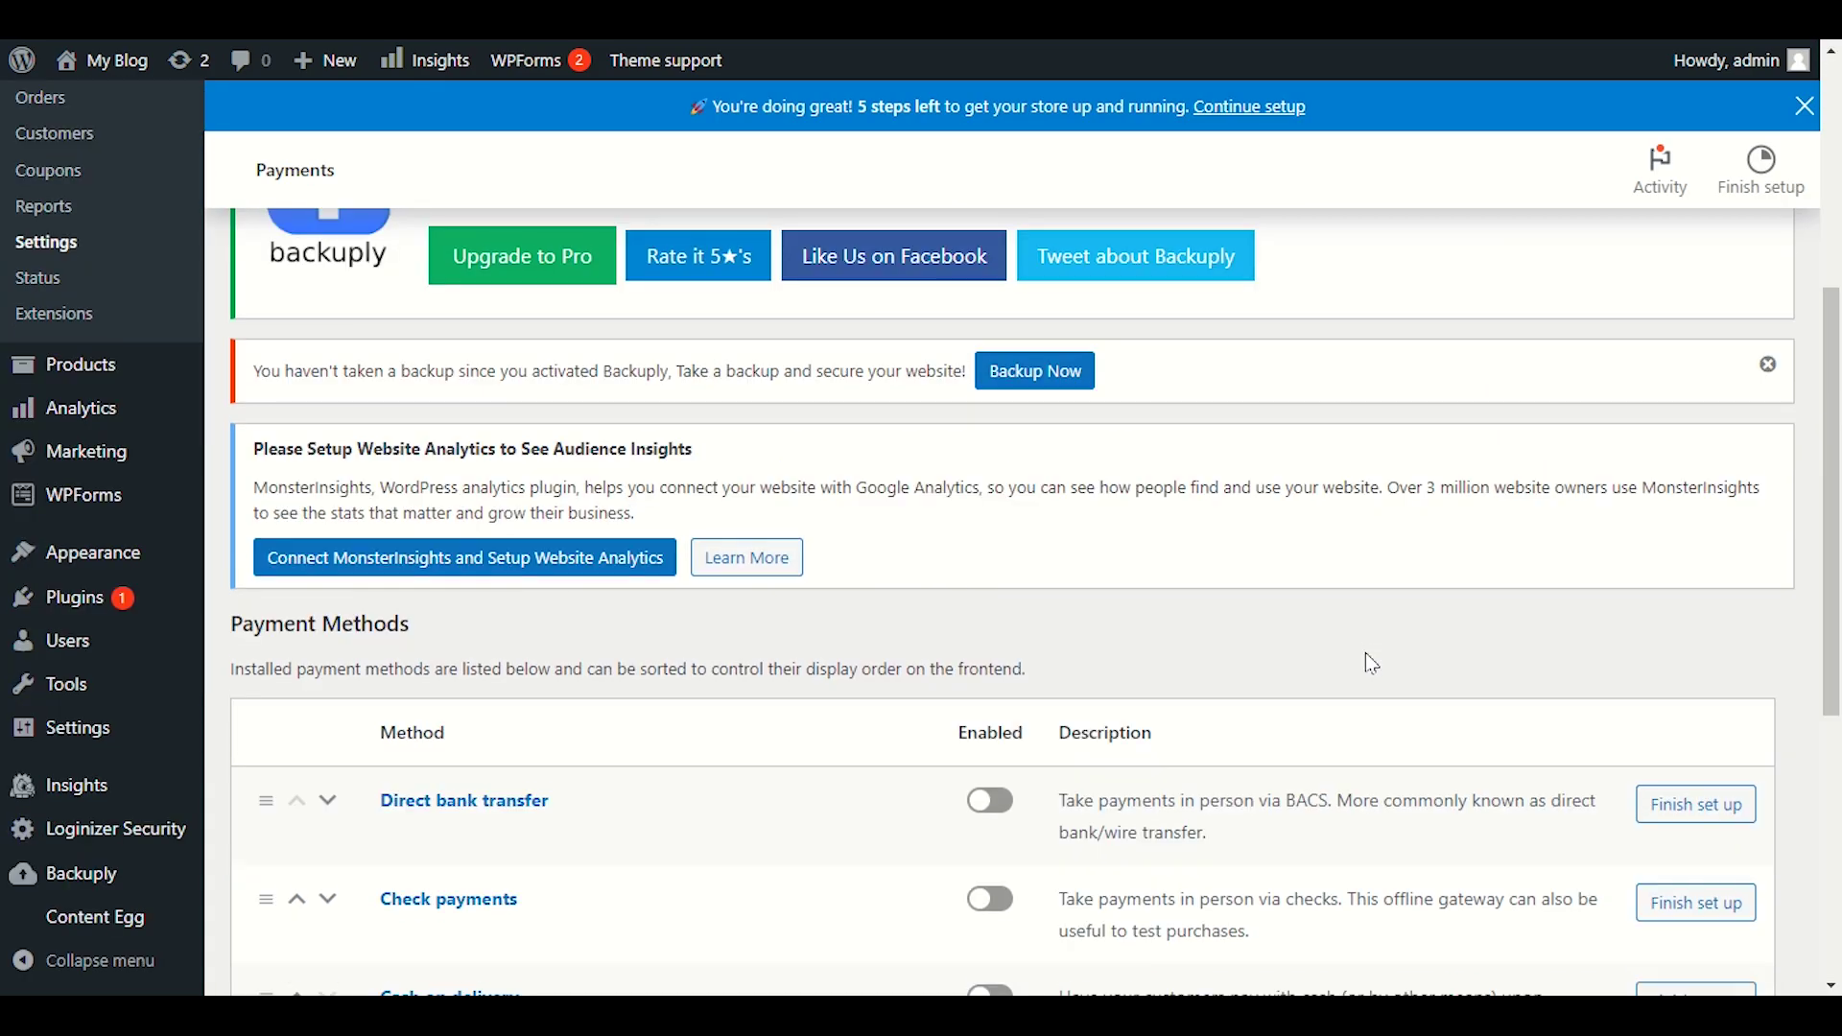
pyautogui.scroll(-6, 809, 823)
# - Open the Accounts & Privacy settings and examine the guest checkout, account creation, data erasure and privacy policy options
pyautogui.scroll(11, 868, 834)
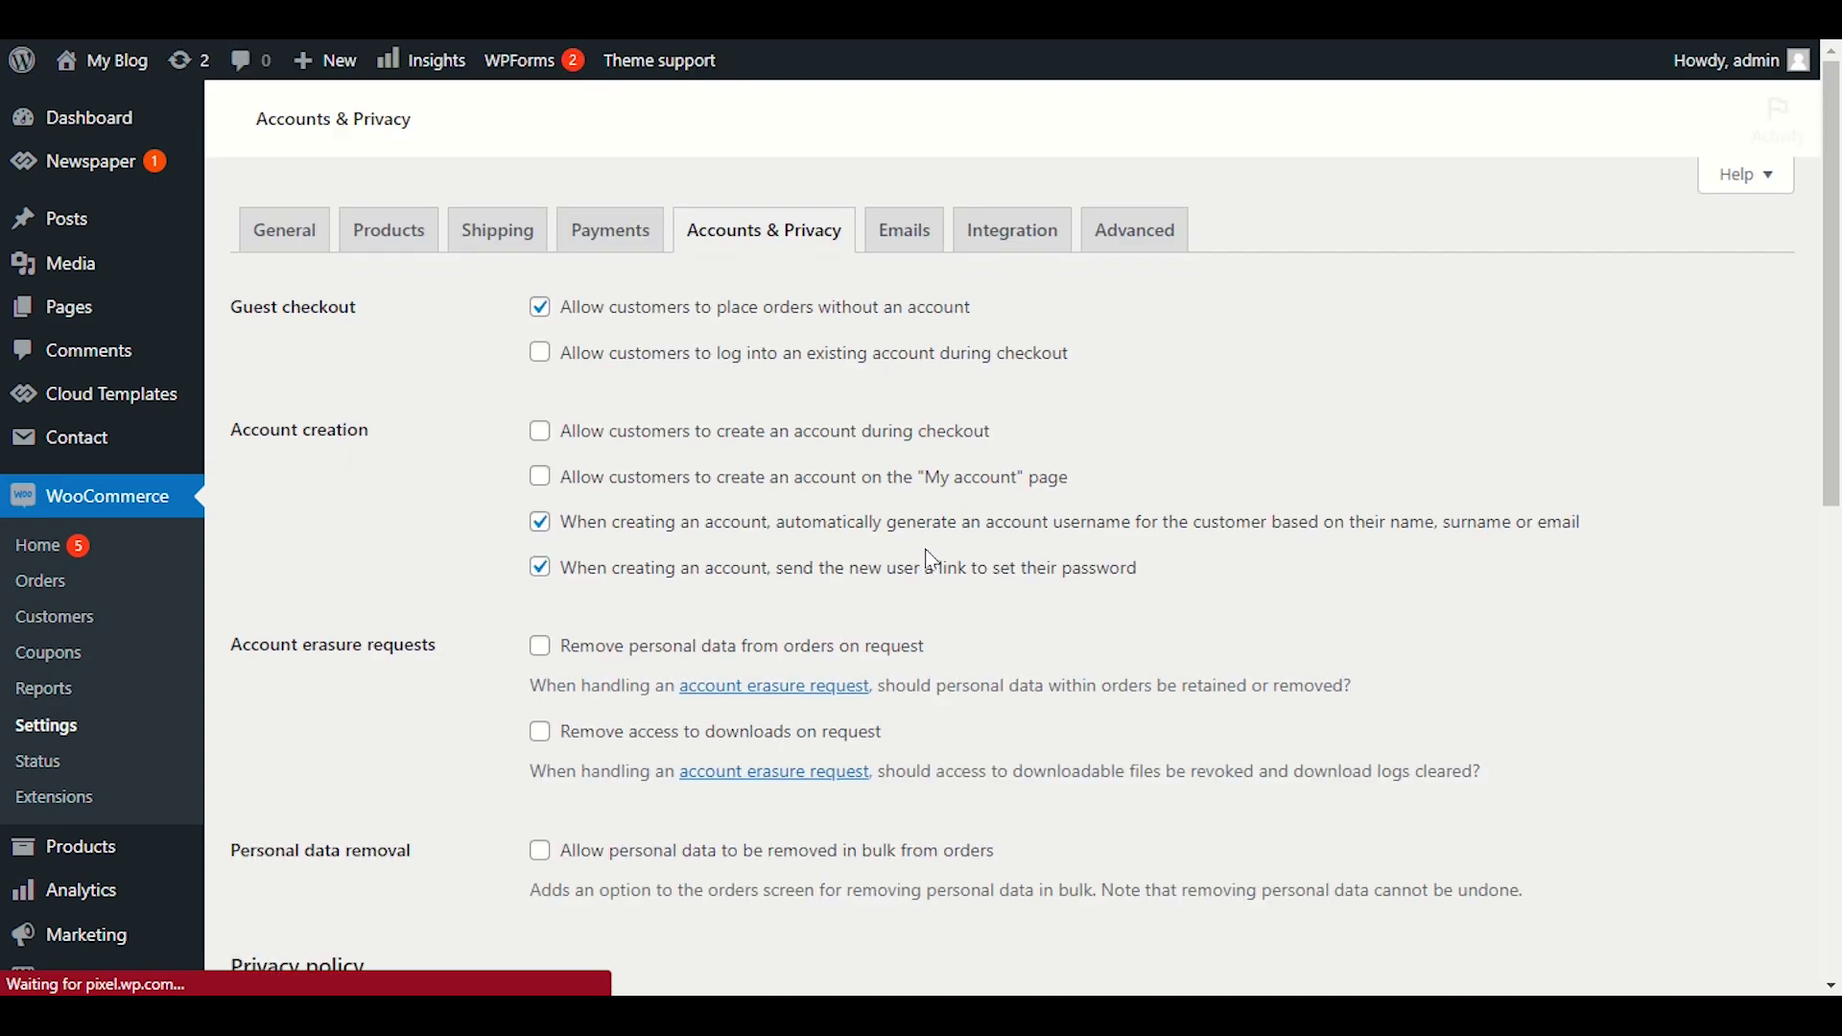
pyautogui.scroll(-6, 917, 568)
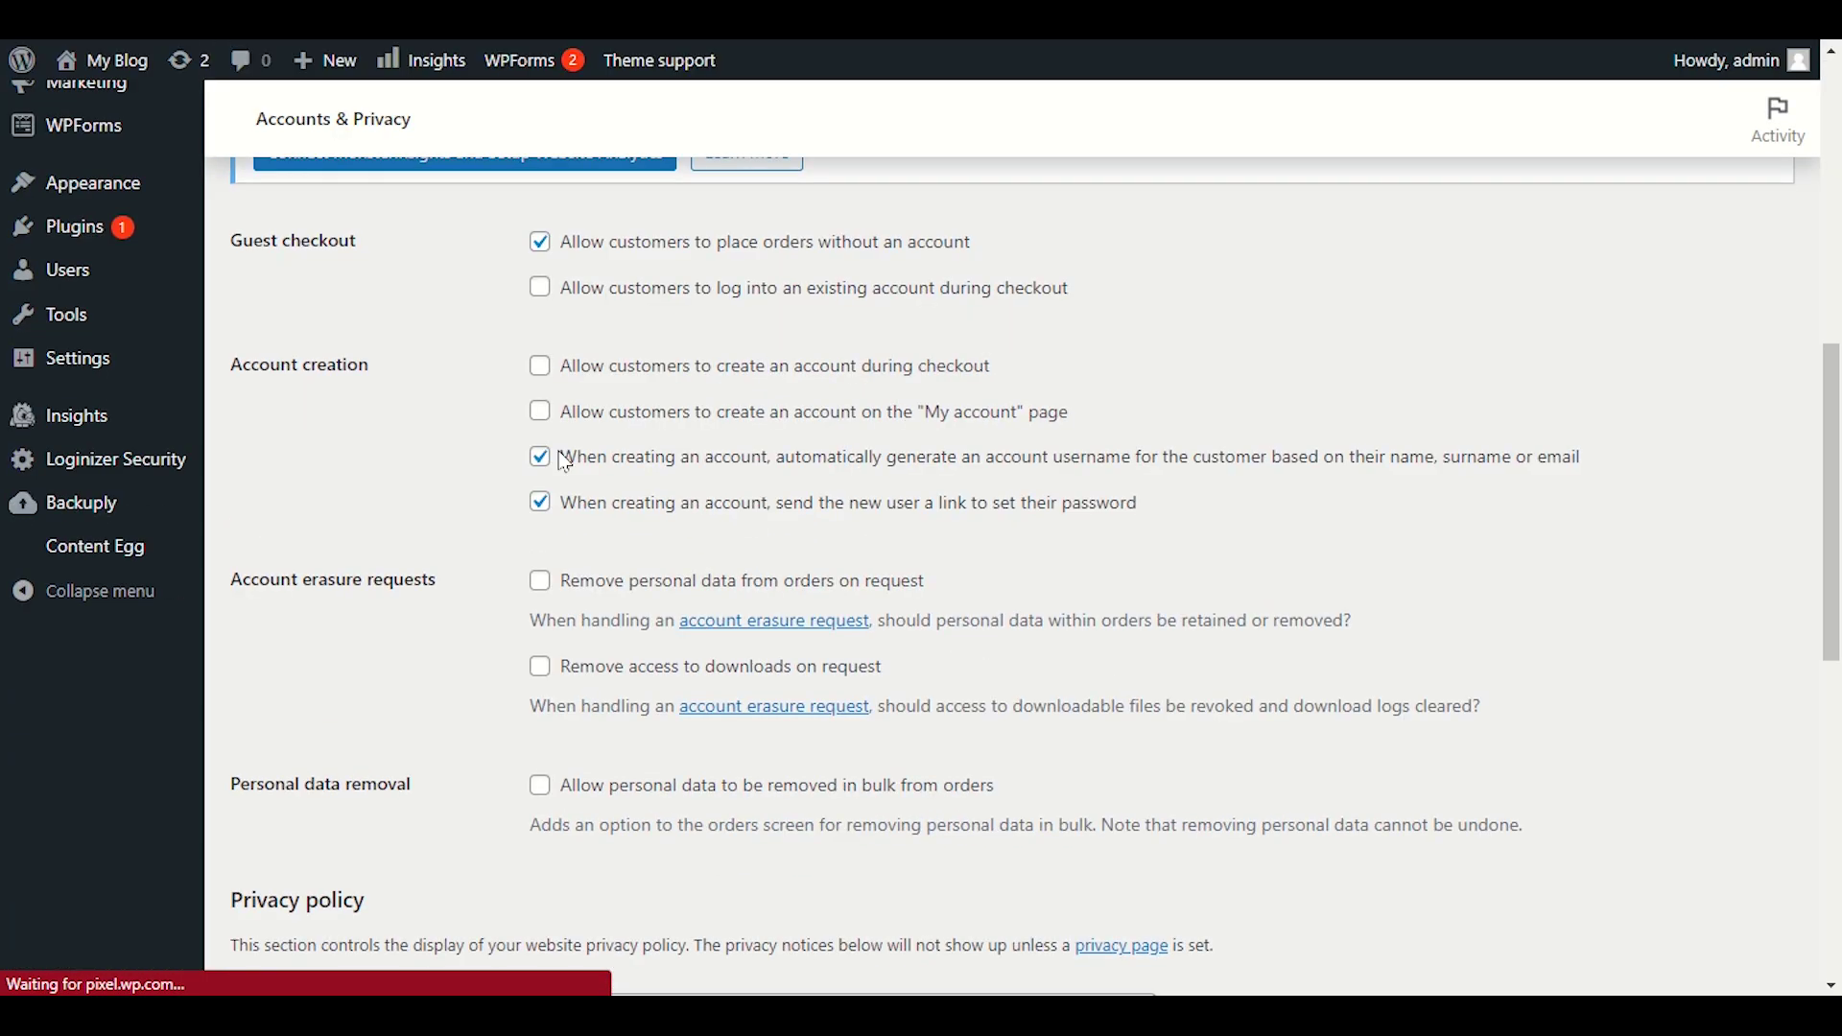
pyautogui.scroll(-3, 676, 499)
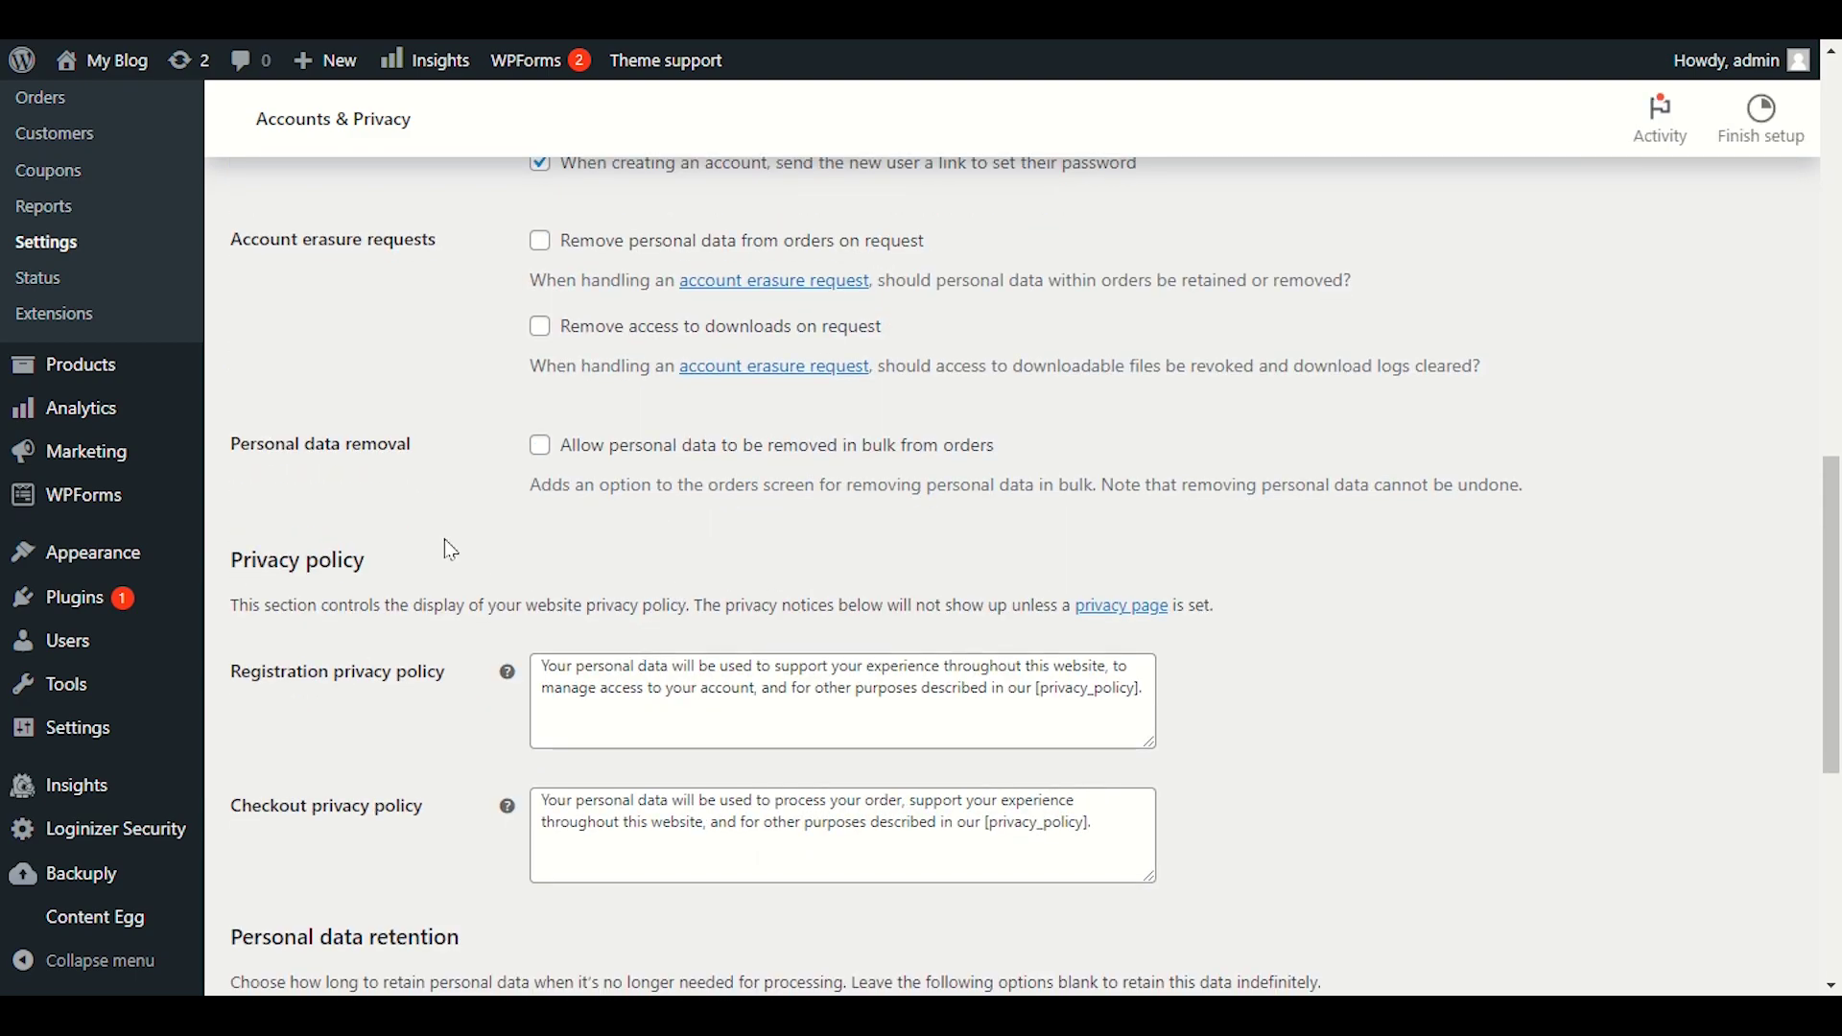
pyautogui.scroll(-4, 445, 547)
pyautogui.scroll(-2, 447, 566)
pyautogui.scroll(4, 456, 604)
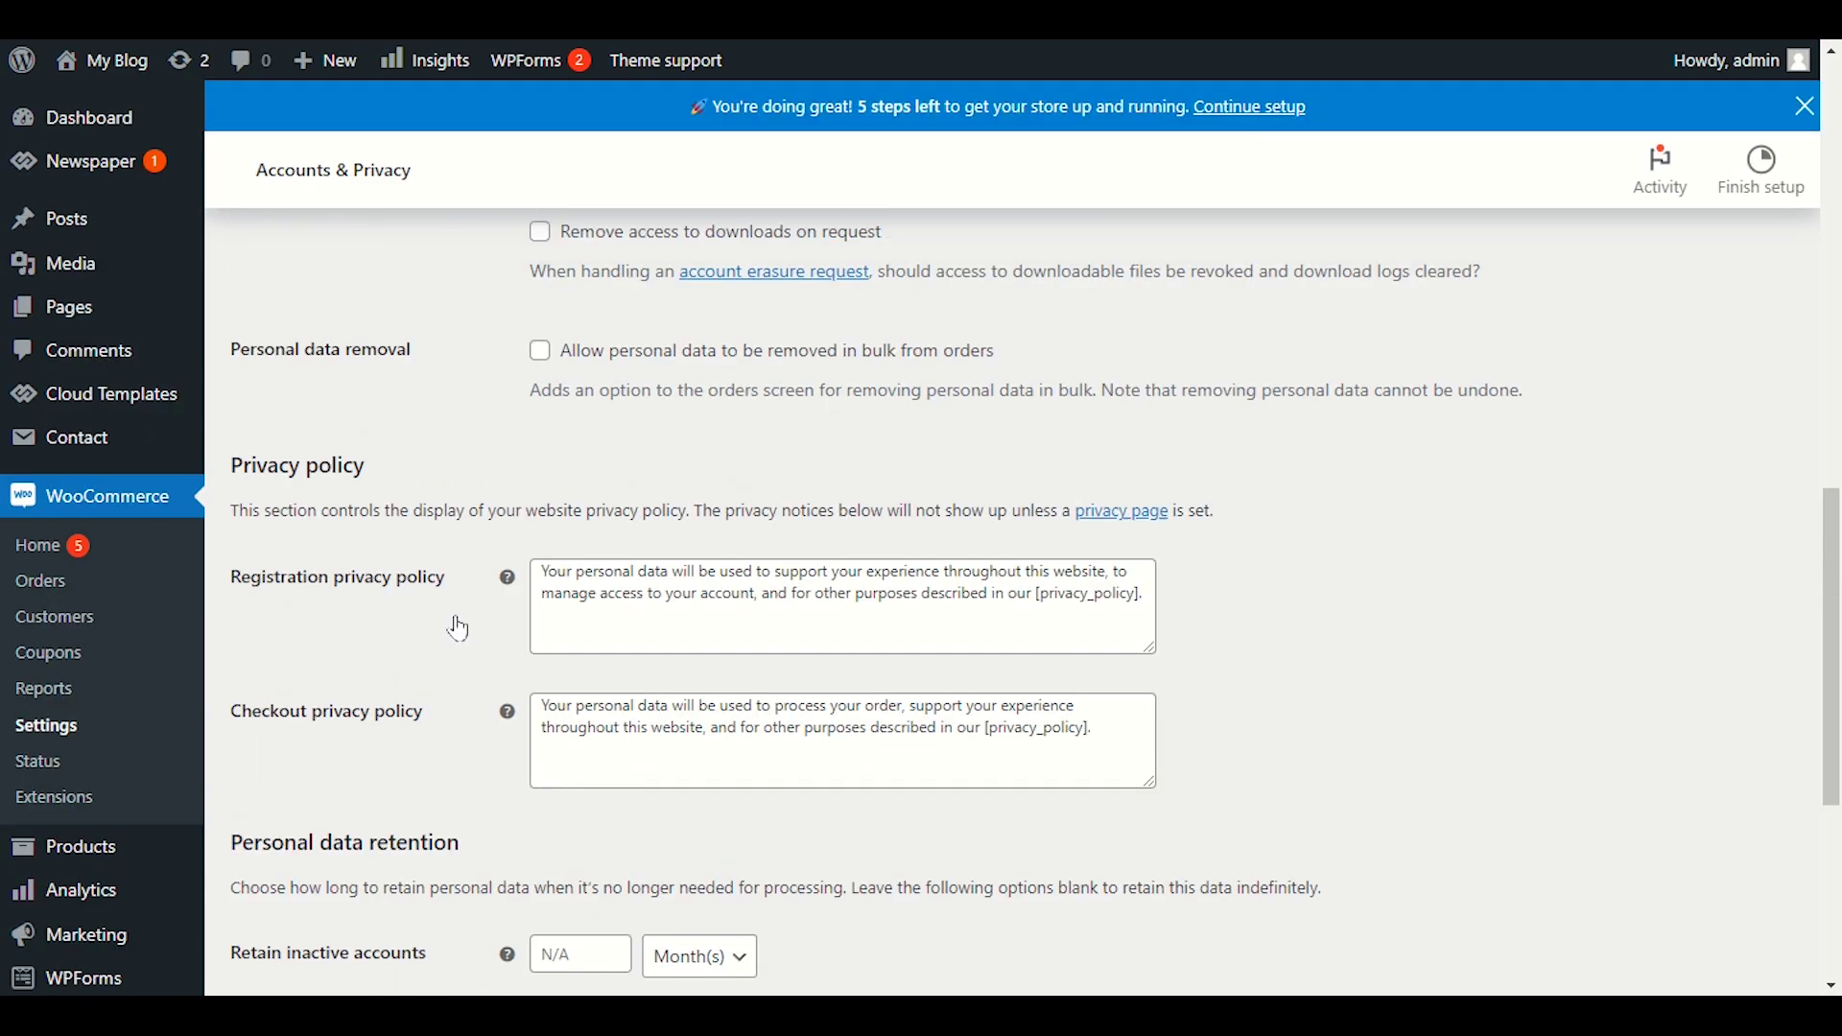
pyautogui.scroll(6, 457, 623)
pyautogui.scroll(-2, 463, 624)
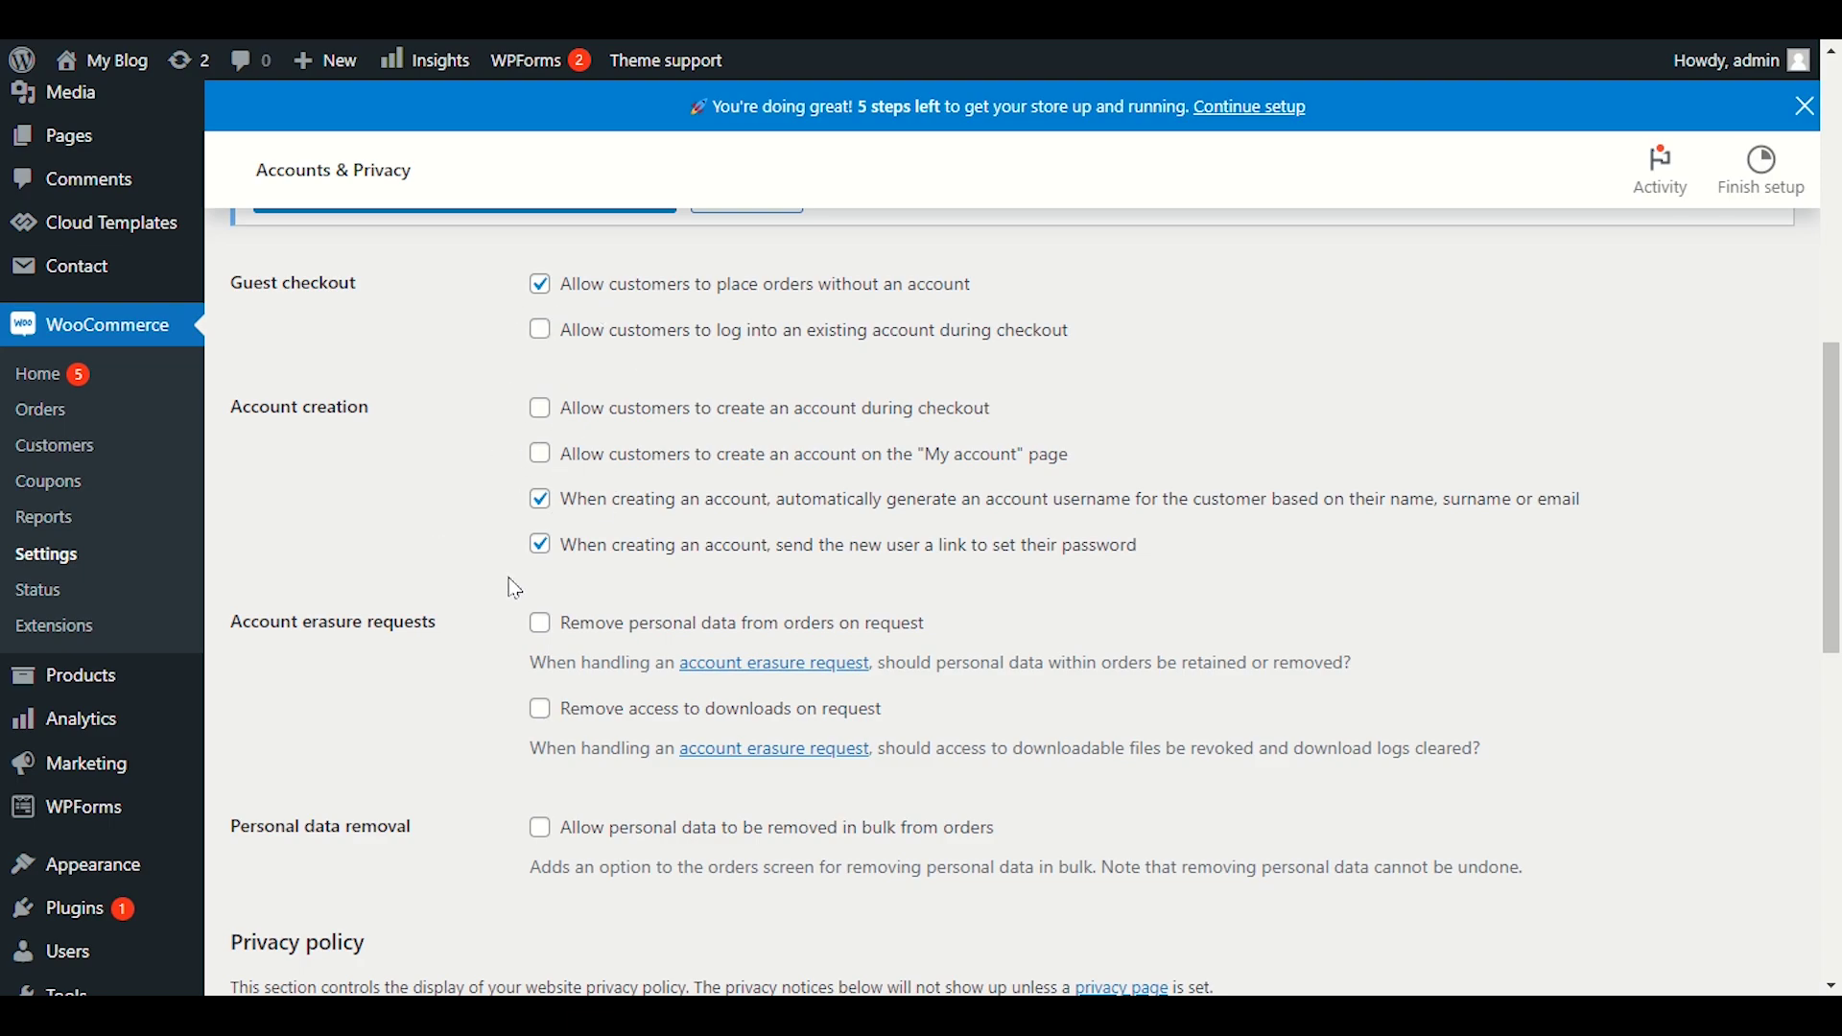
pyautogui.scroll(1, 515, 588)
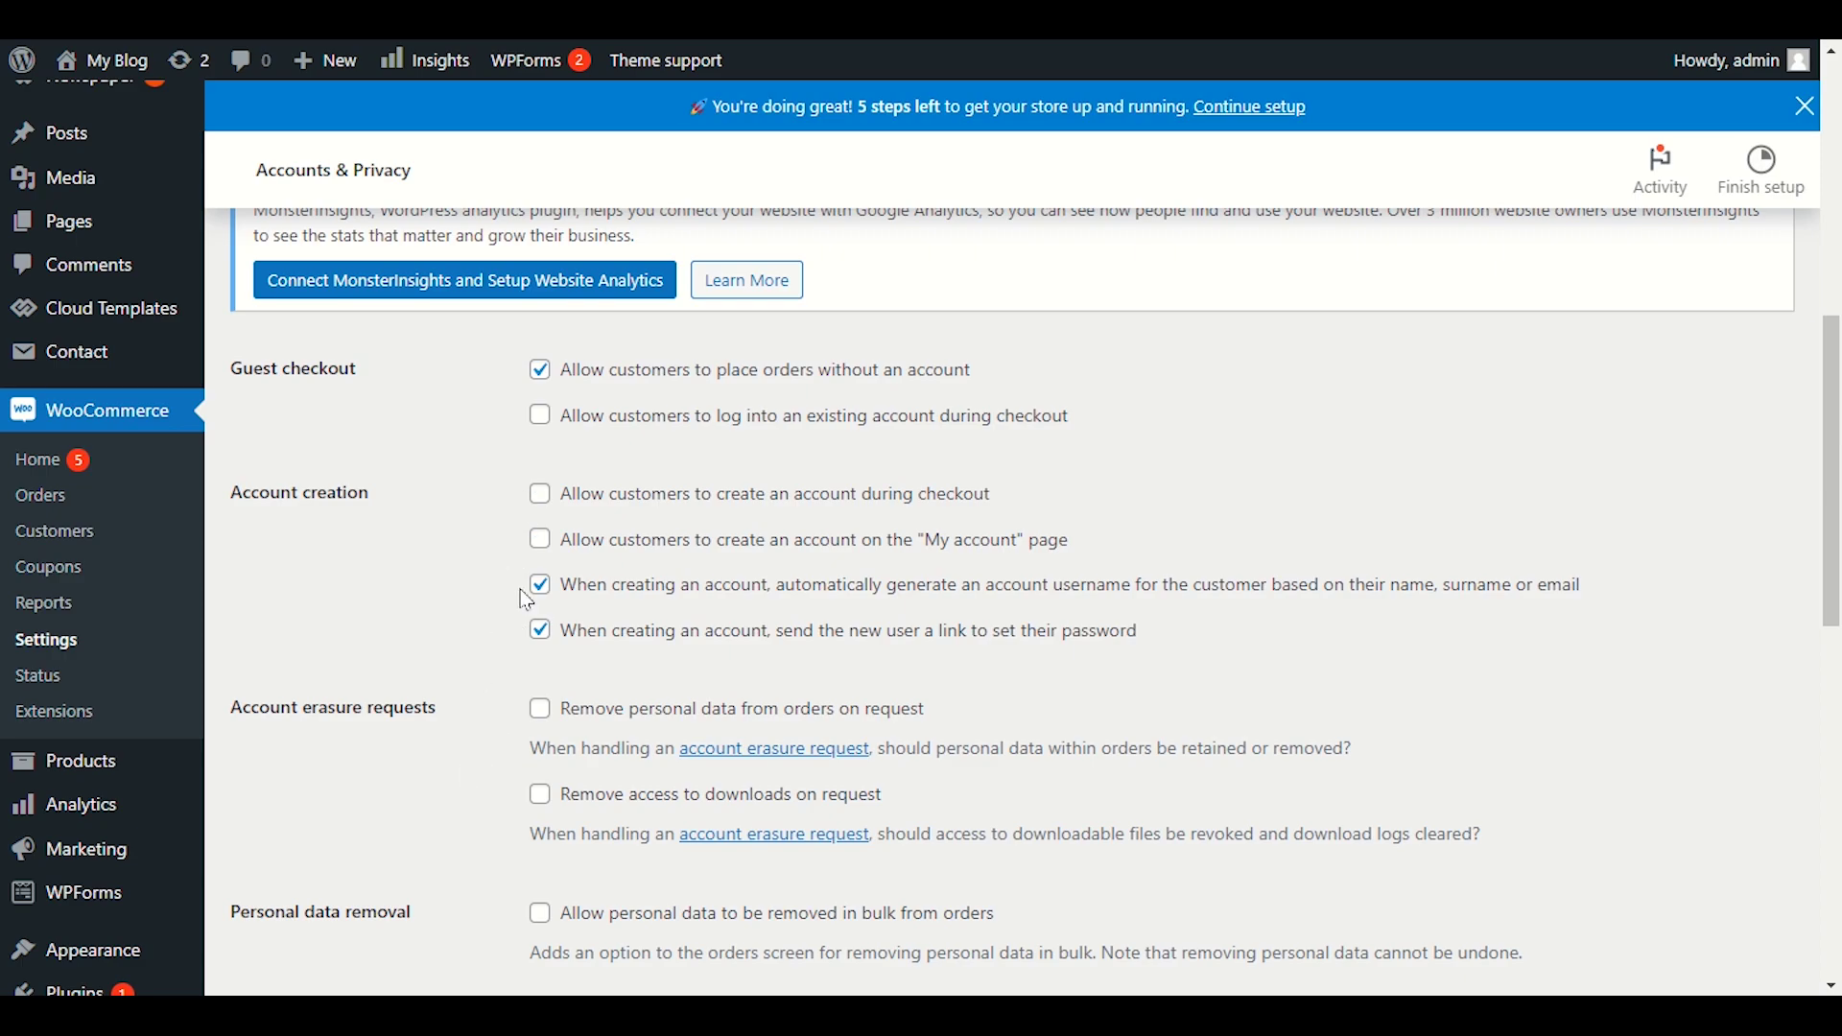
# - Look over the Accounts & Privacy settings again, including the guest checkout and account creation options and the notices above them
pyautogui.scroll(8, 527, 601)
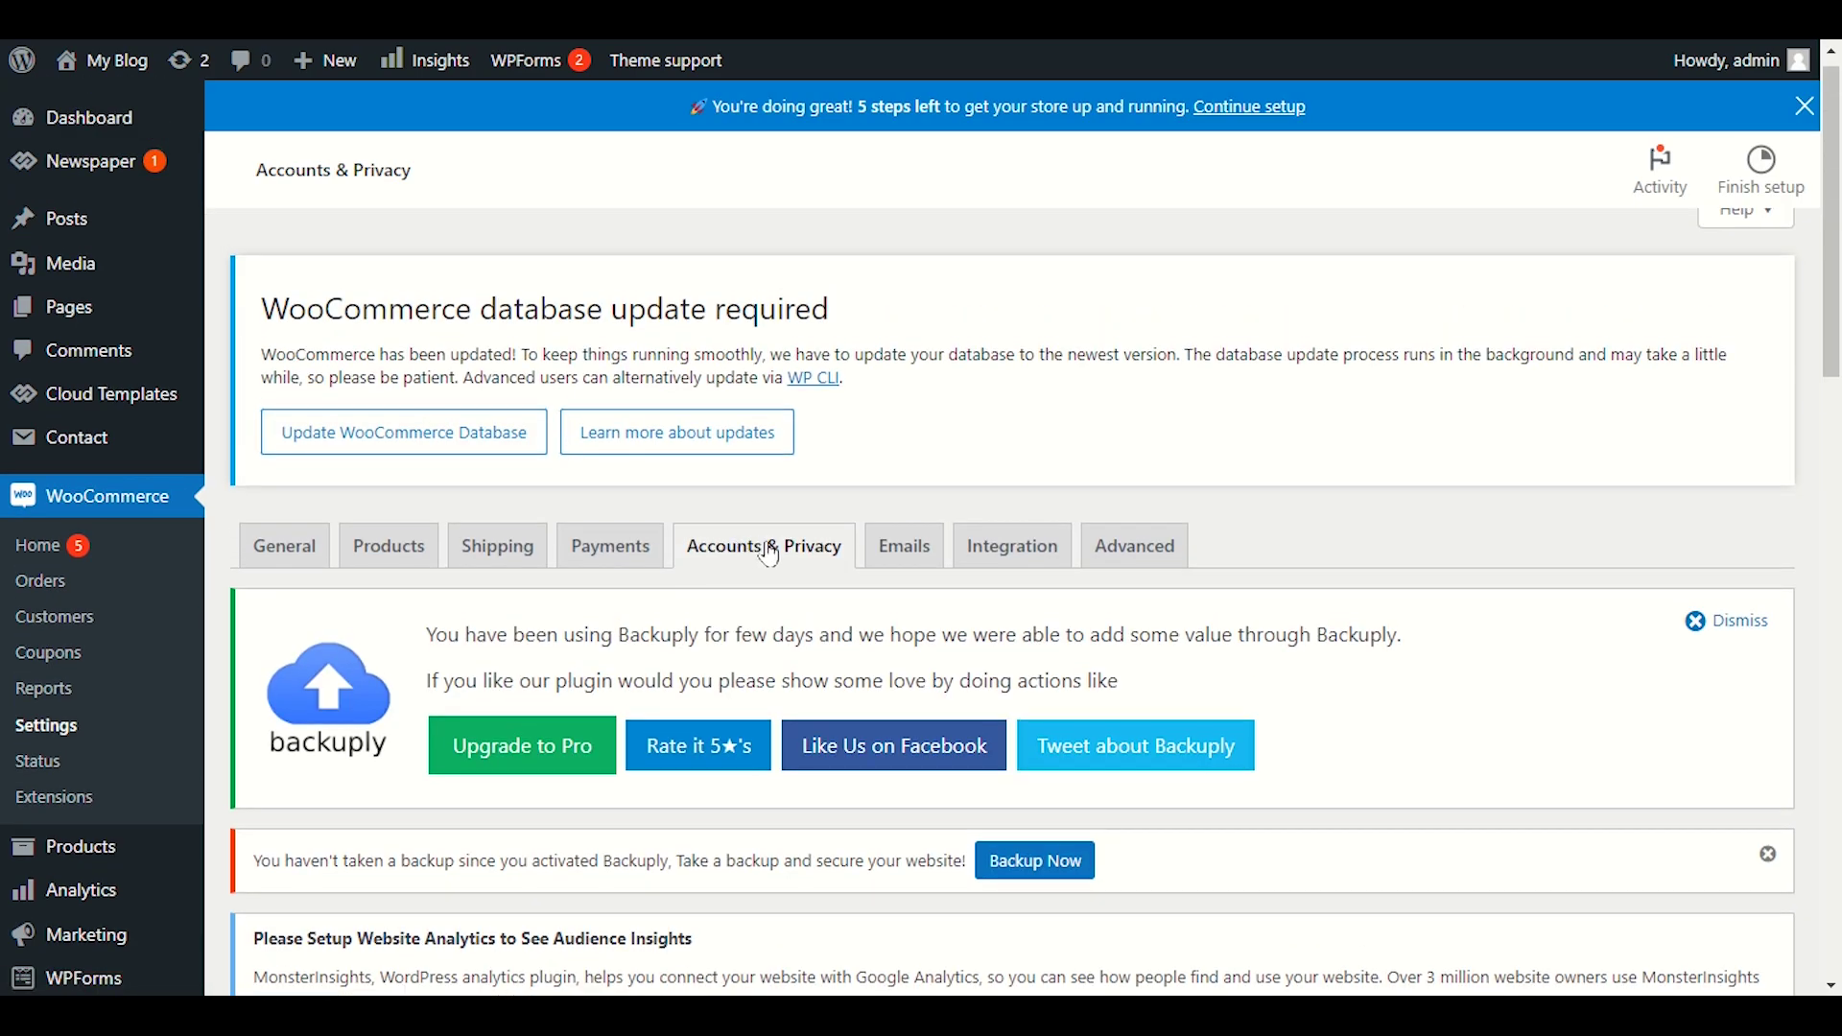
pyautogui.scroll(-5, 868, 556)
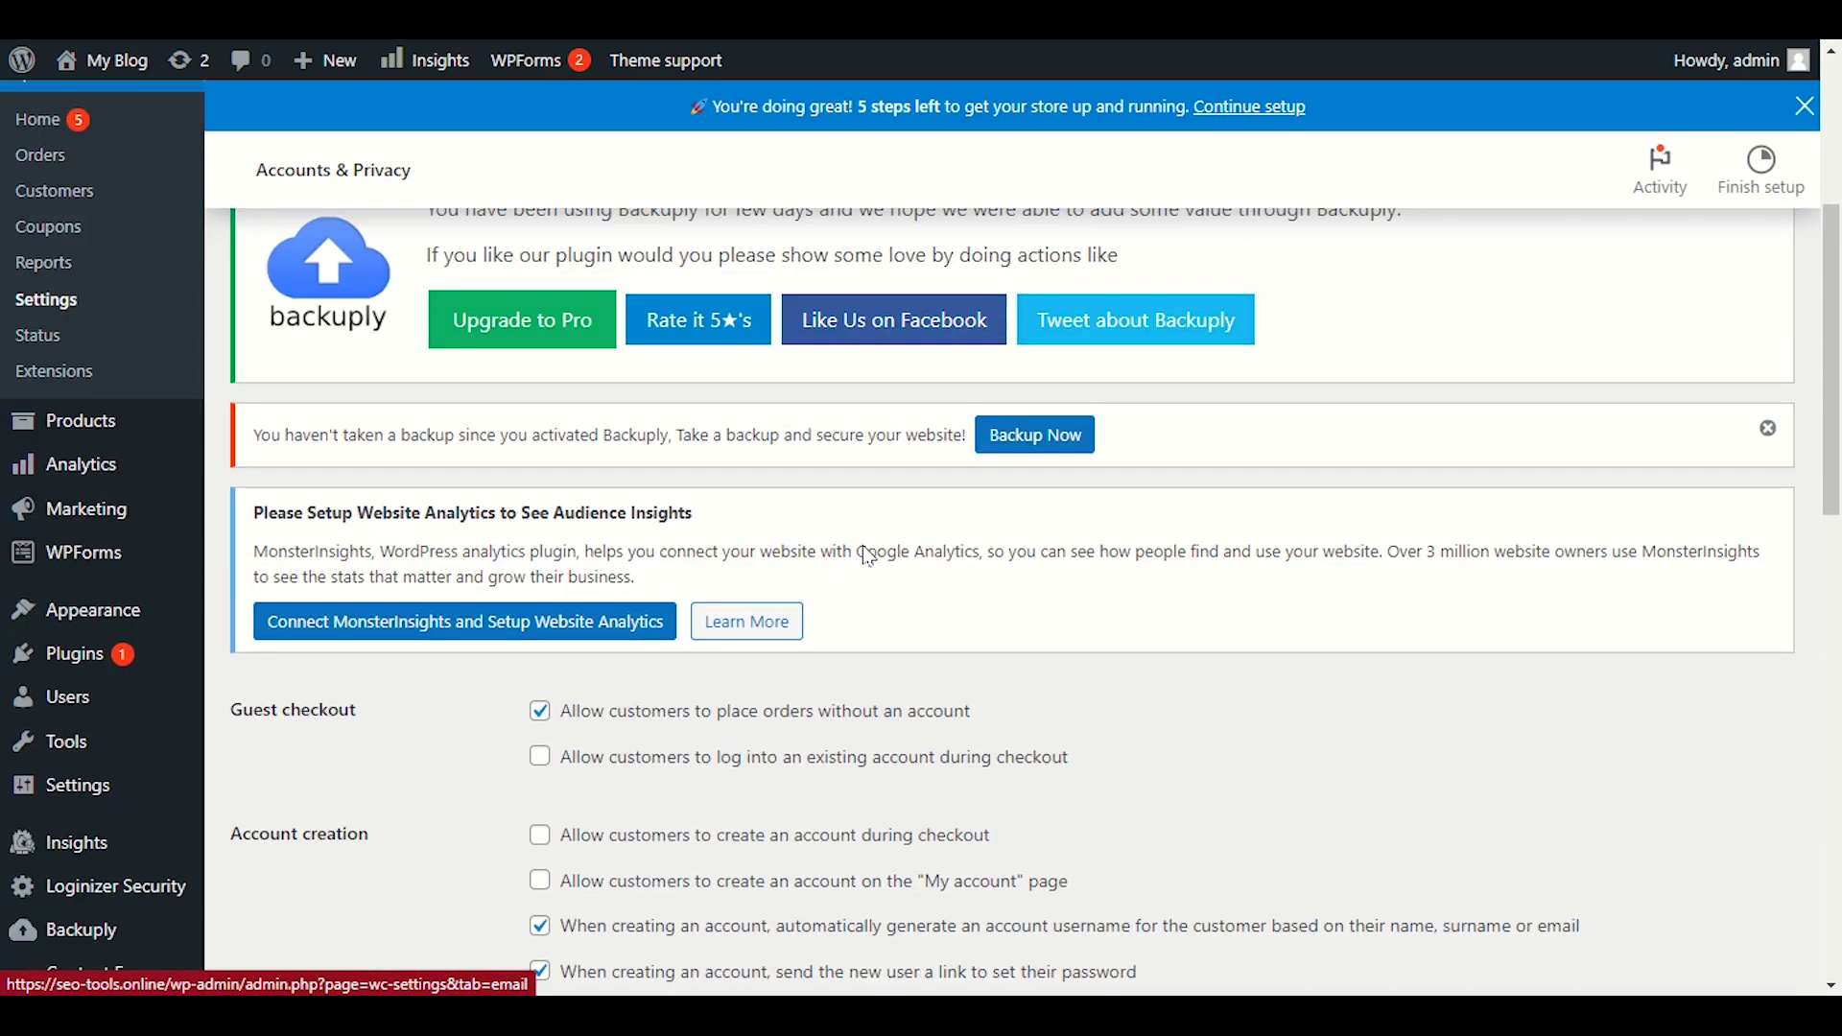
pyautogui.scroll(-6, 869, 557)
pyautogui.scroll(5, 642, 563)
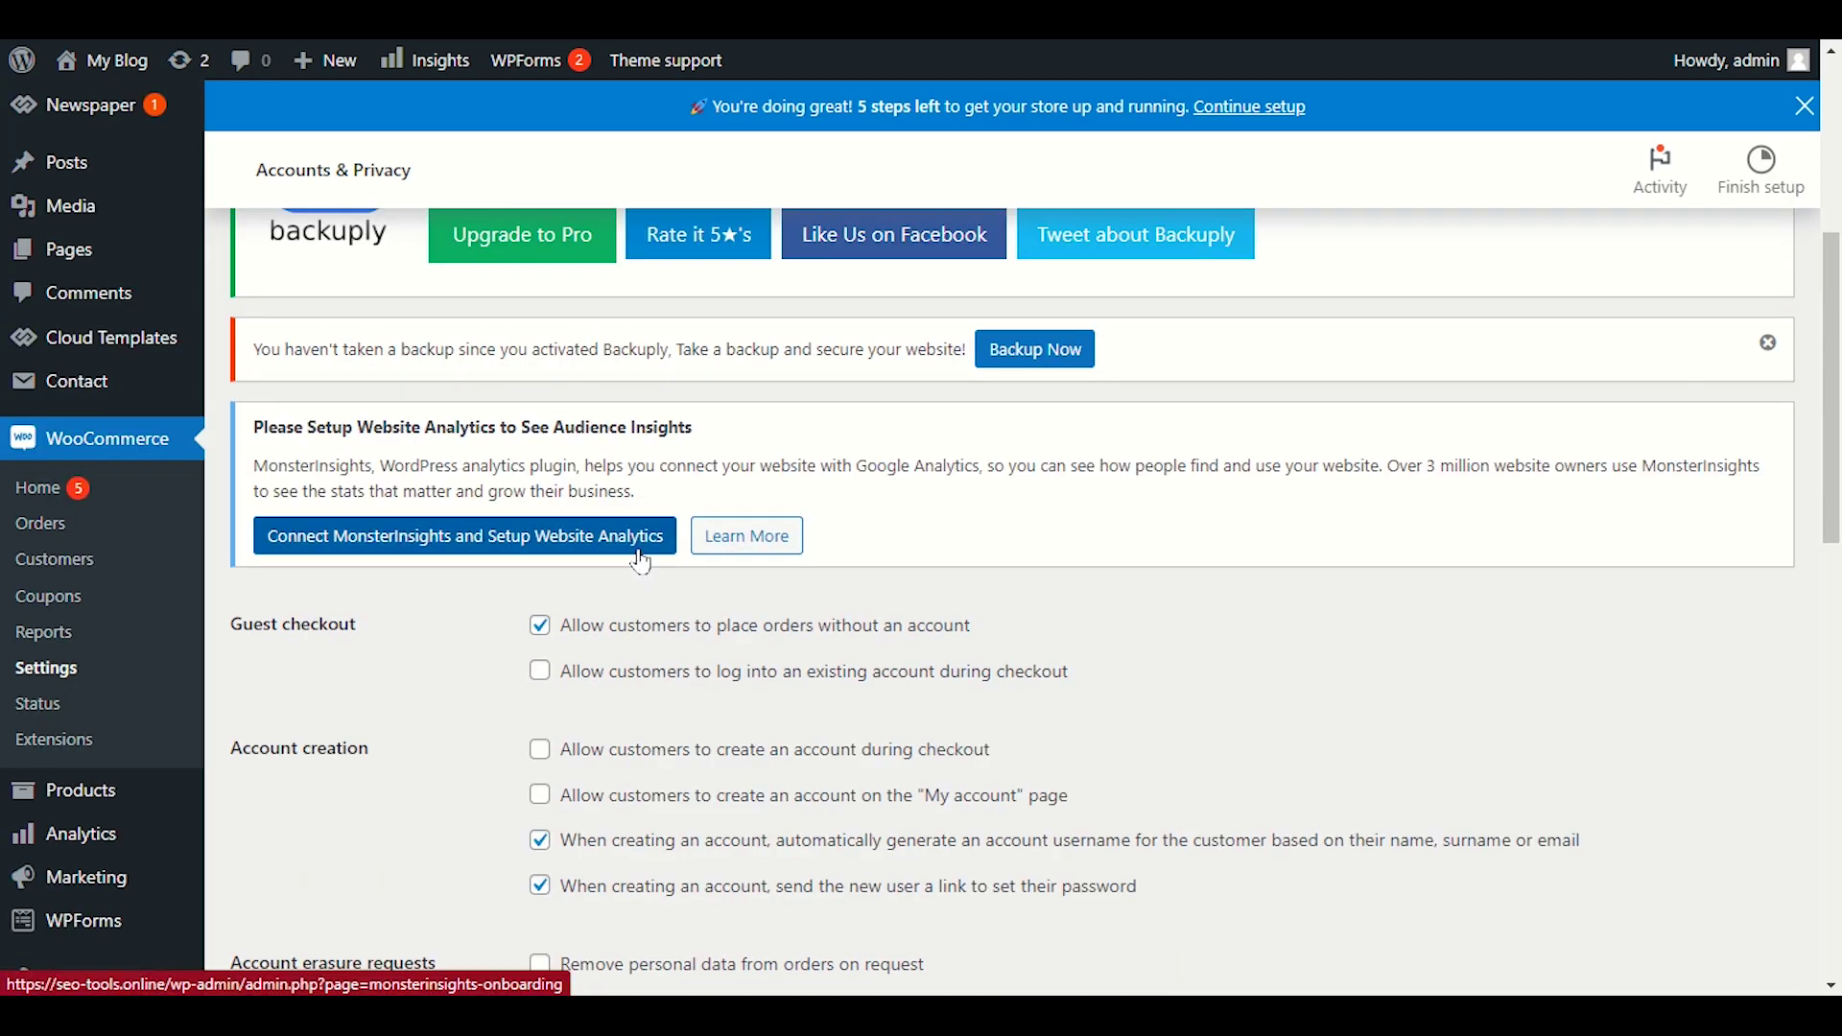
pyautogui.scroll(-4, 642, 564)
pyautogui.scroll(9, 527, 595)
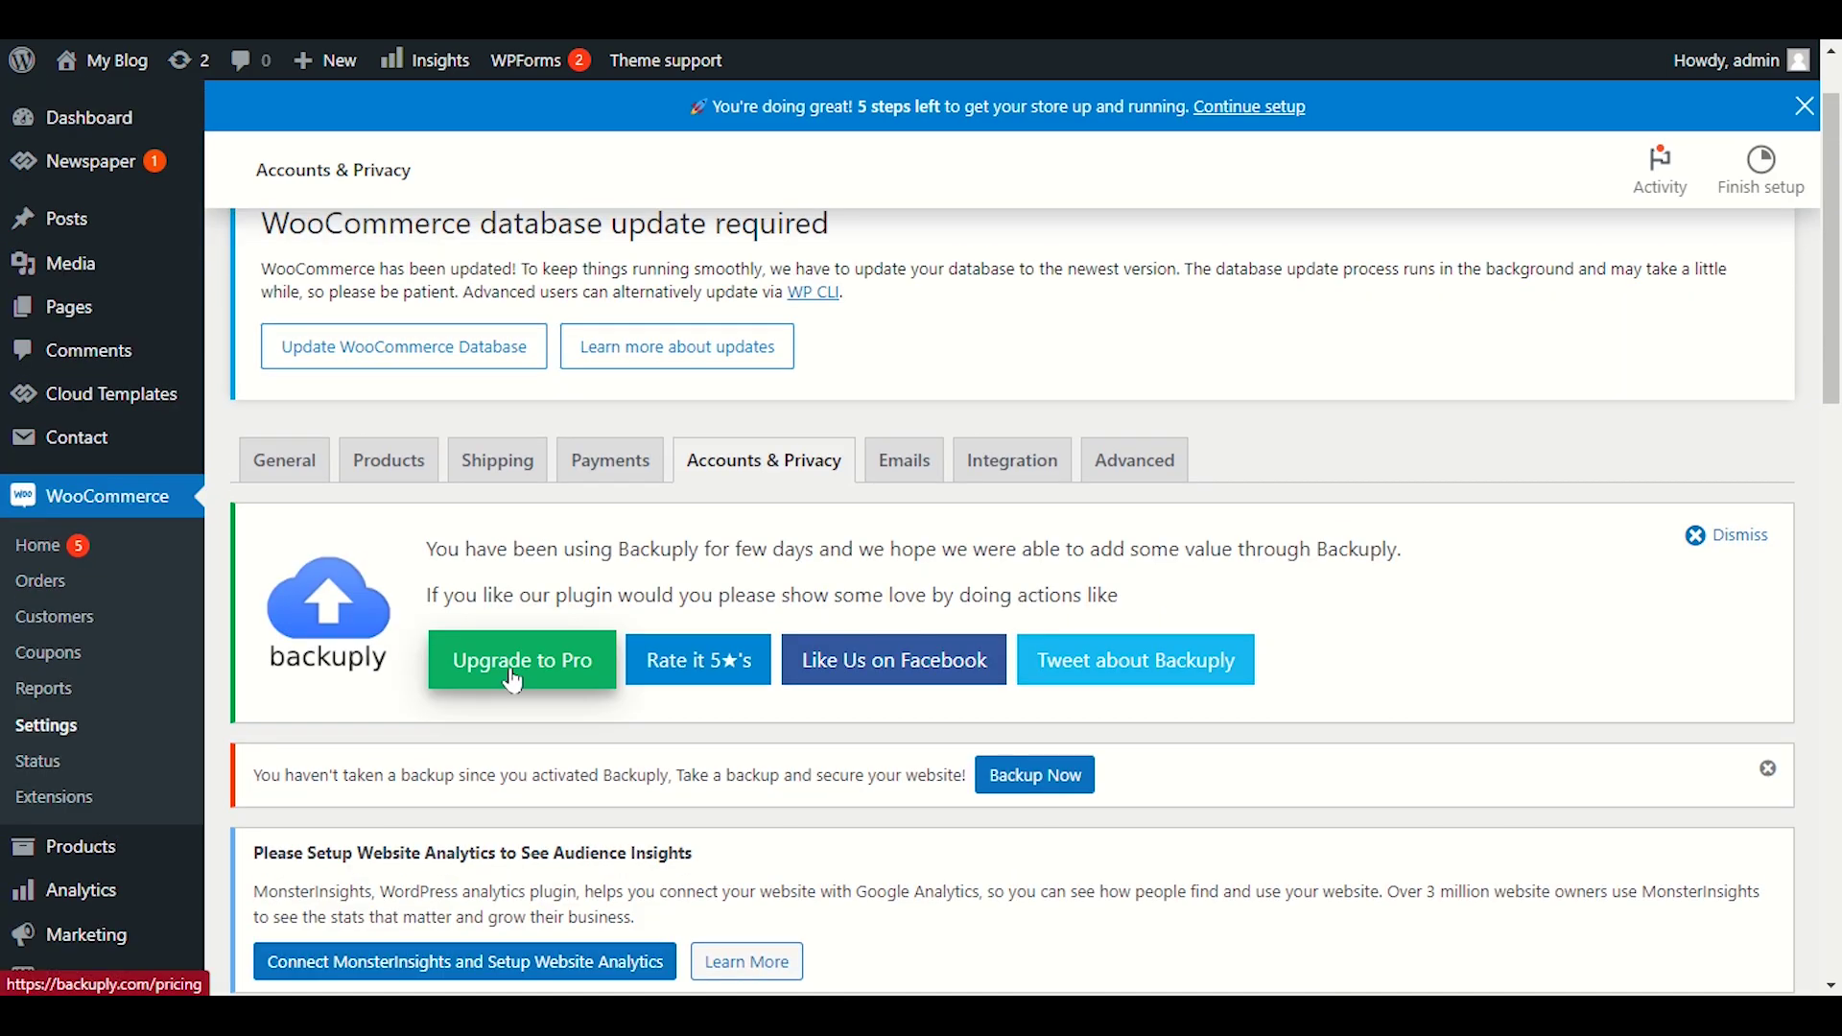
pyautogui.scroll(1, 514, 681)
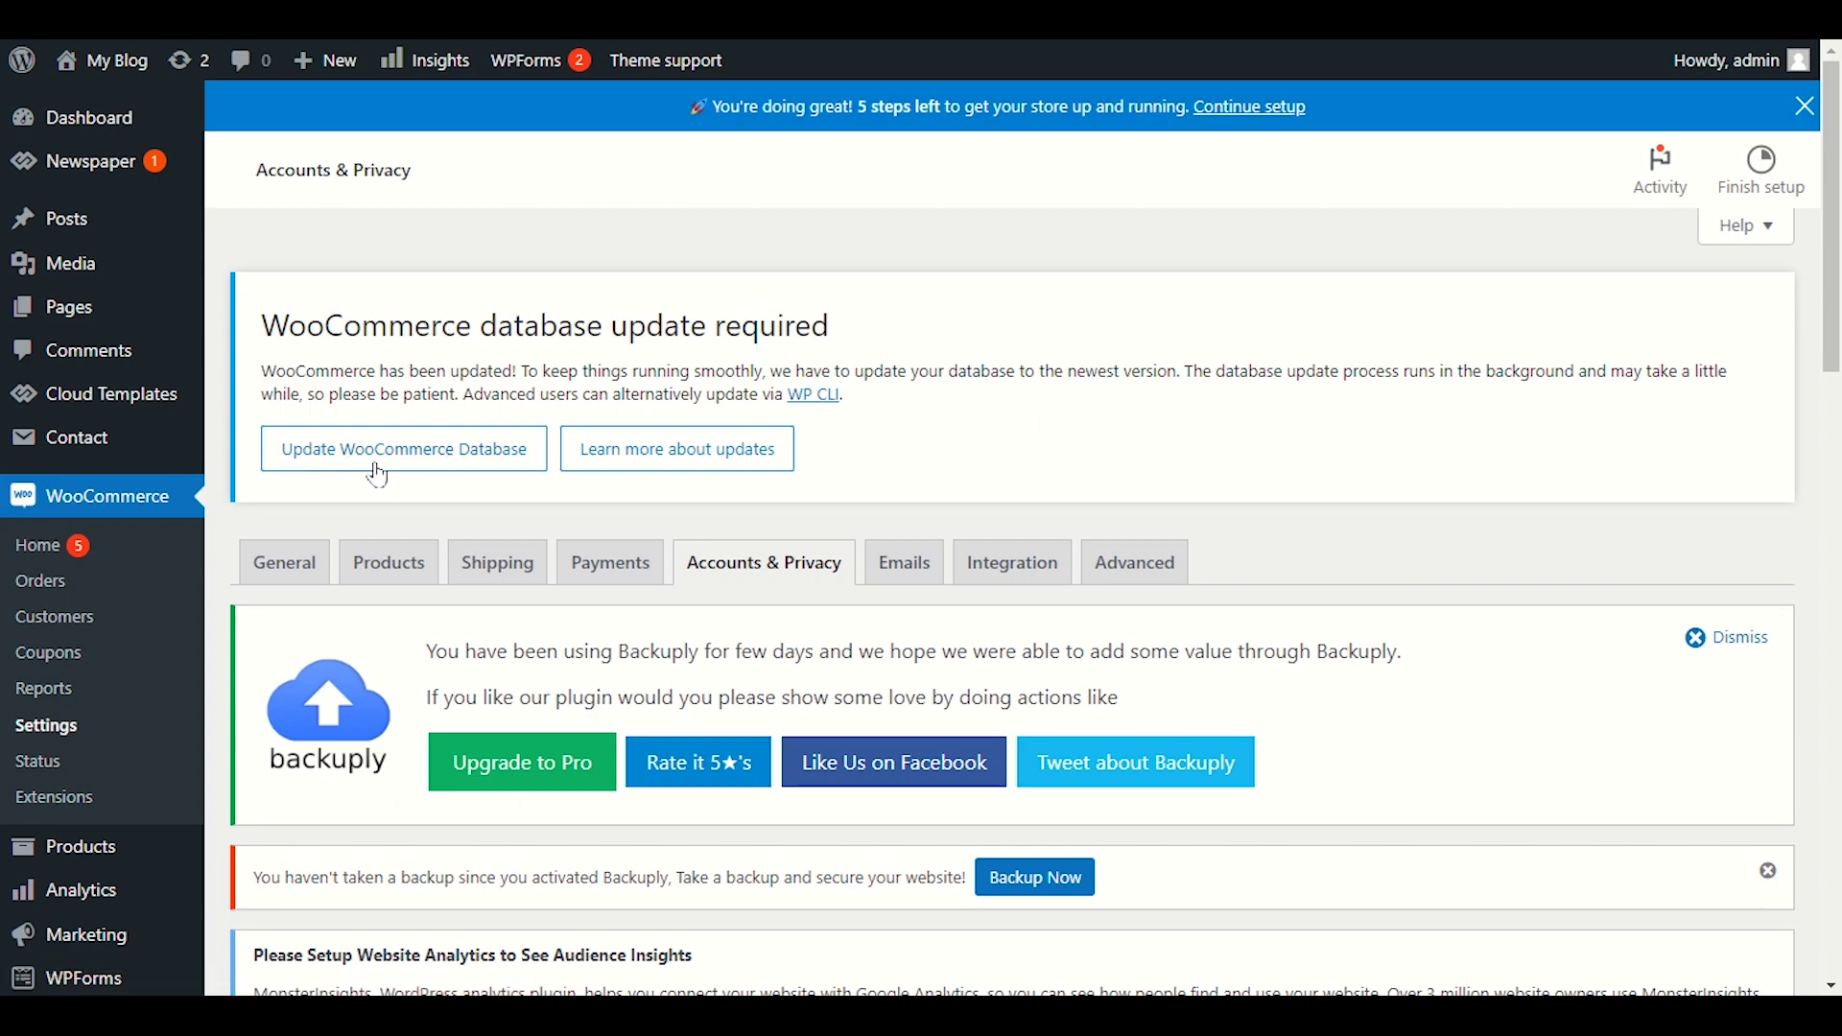
pyautogui.scroll(-3, 377, 474)
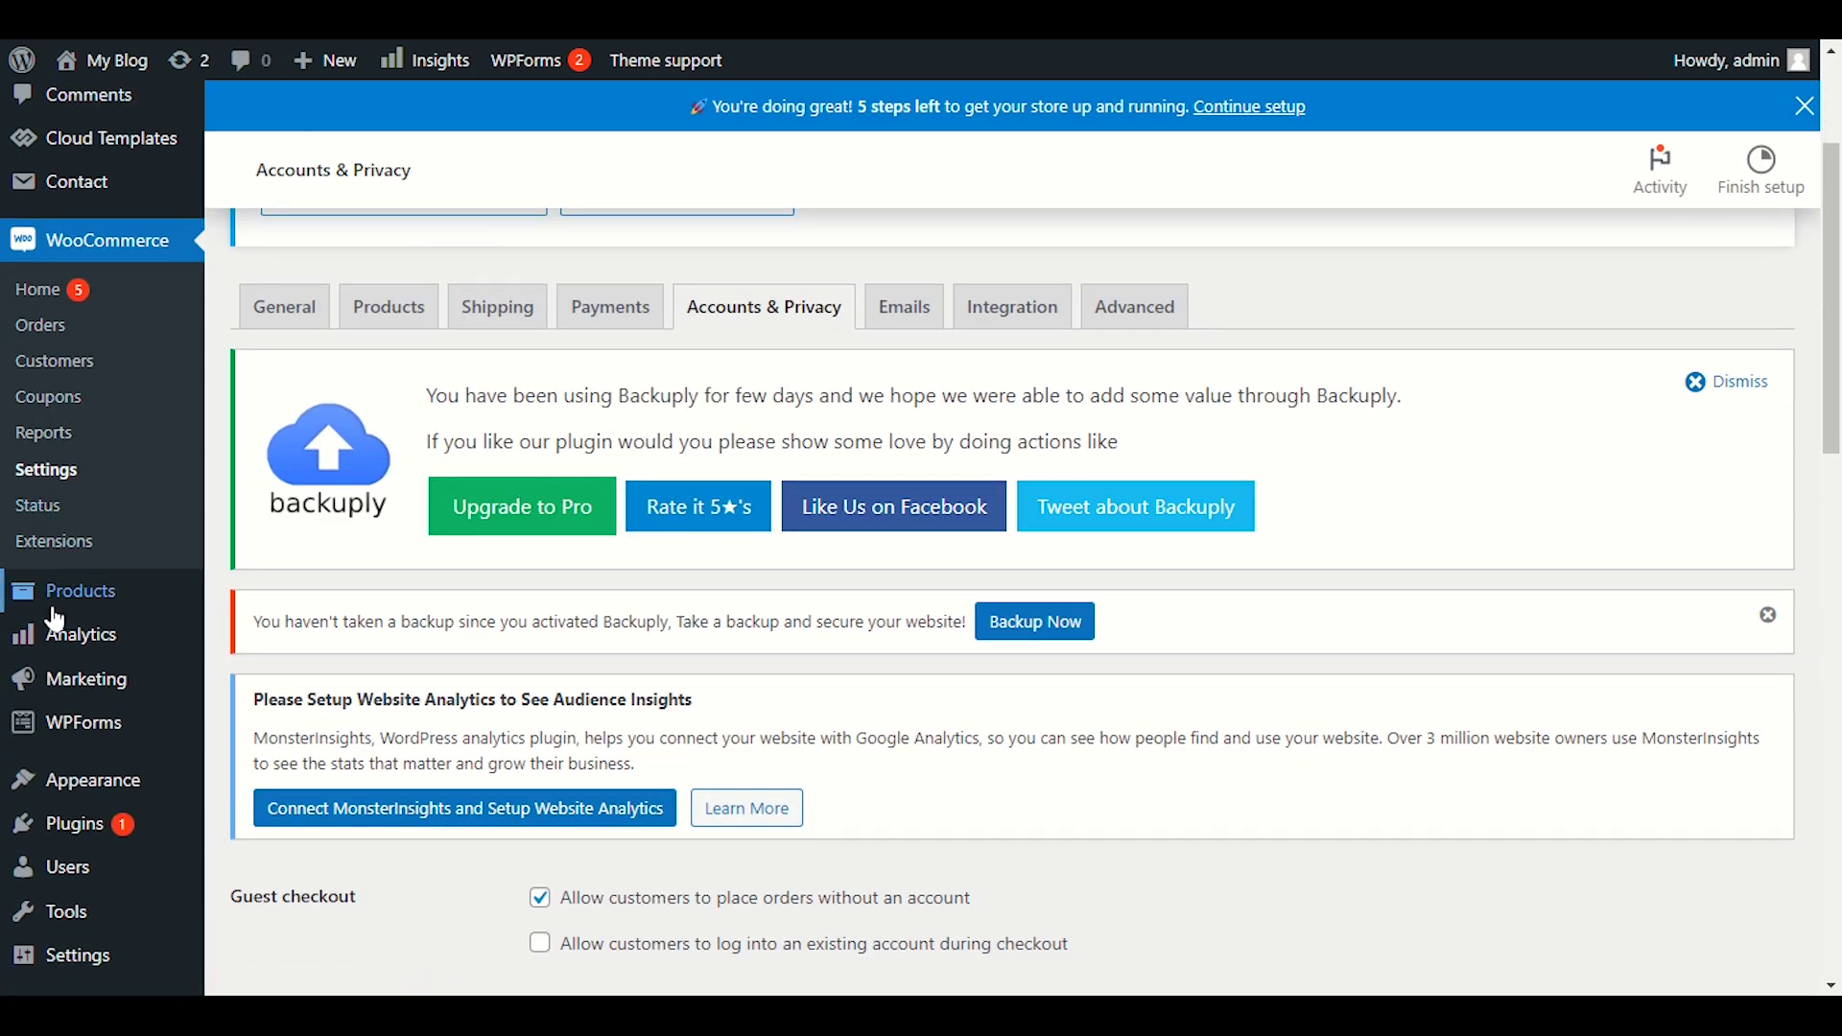
# - Open the list of all WooCommerce products and look over the imported gadget products
pyautogui.moveTo(134, 595)
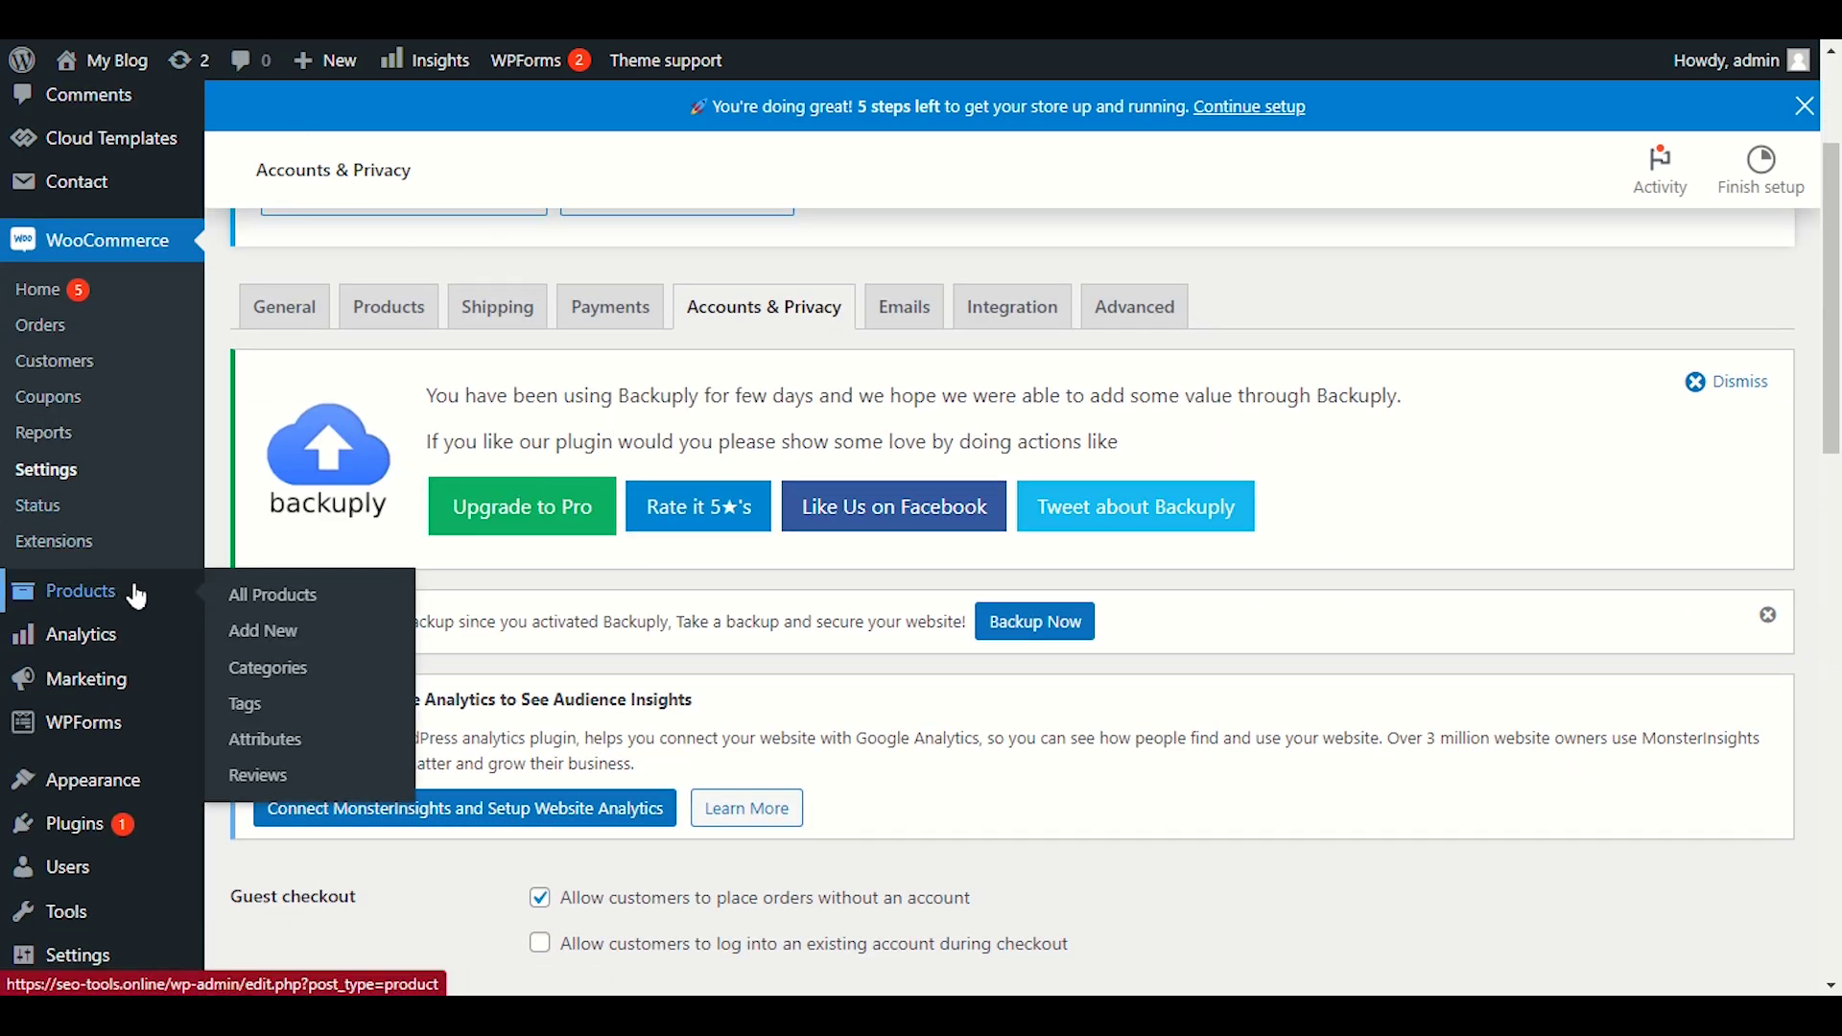
pyautogui.click(240, 596)
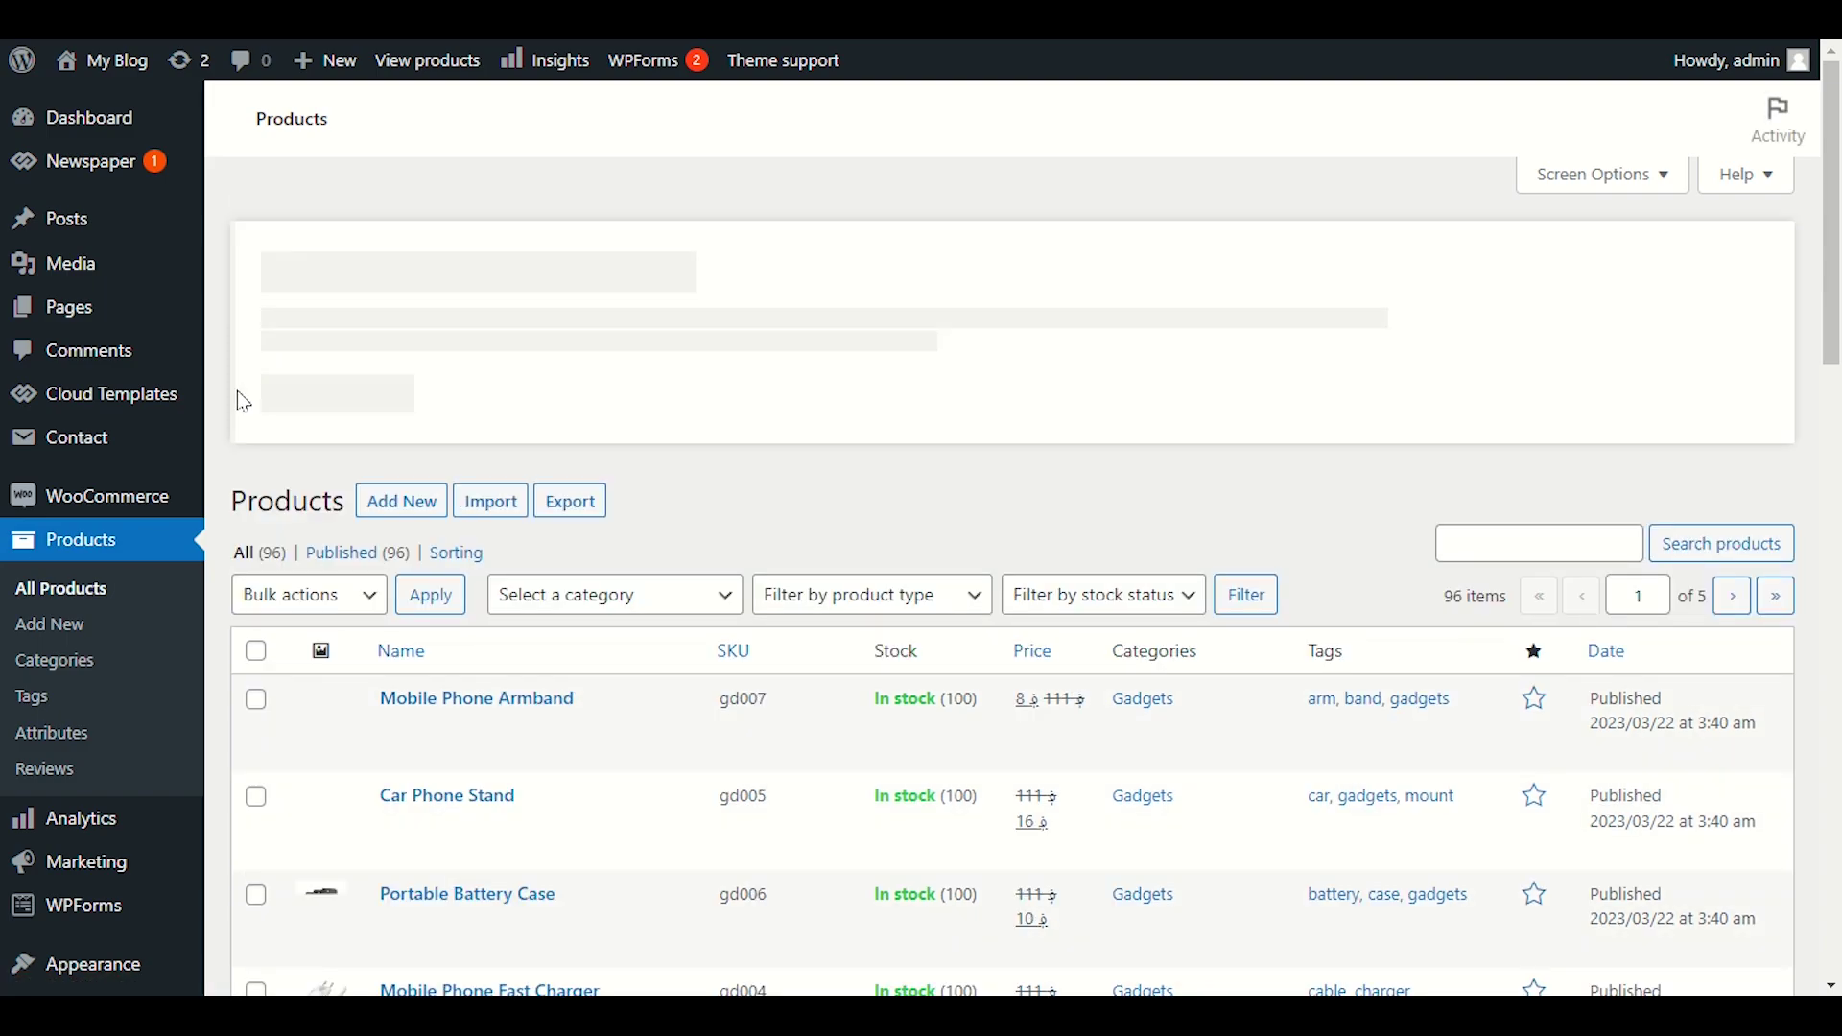
pyautogui.scroll(-7, 243, 401)
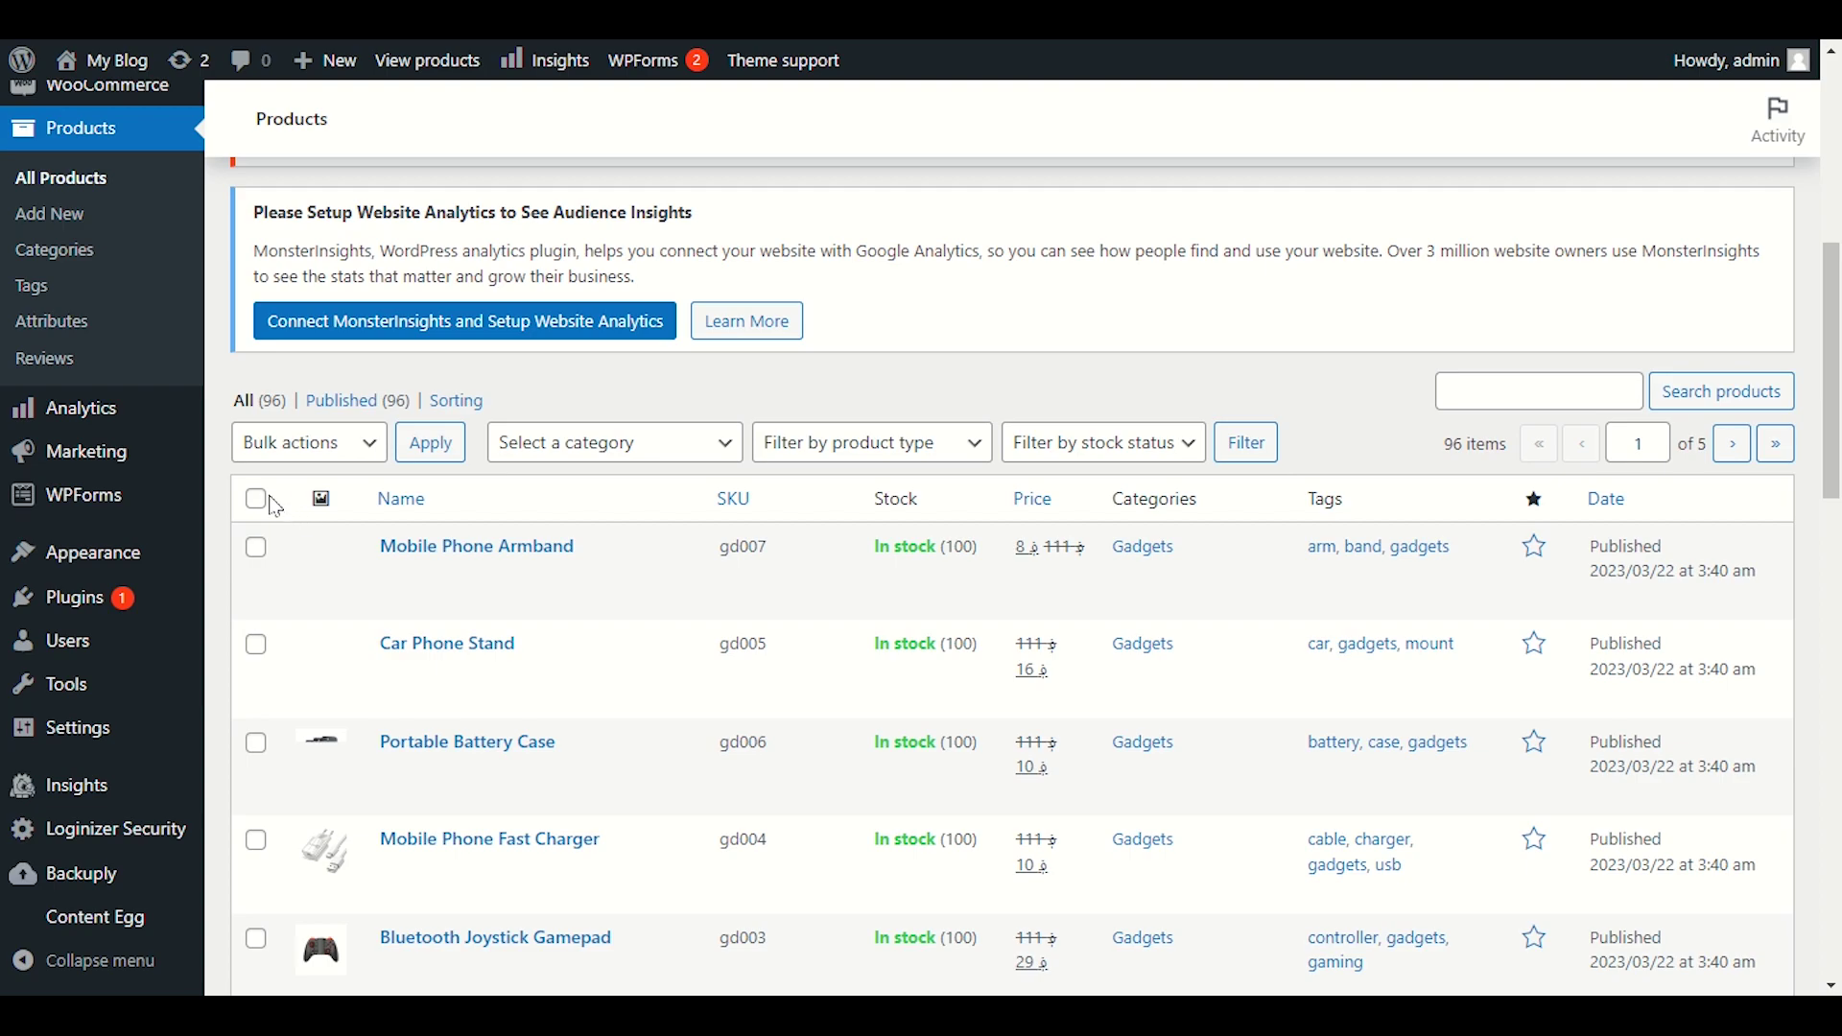
# - Select all products on the current list page and examine the available bulk actions without applying one
pyautogui.click(259, 500)
pyautogui.scroll(-4, 287, 575)
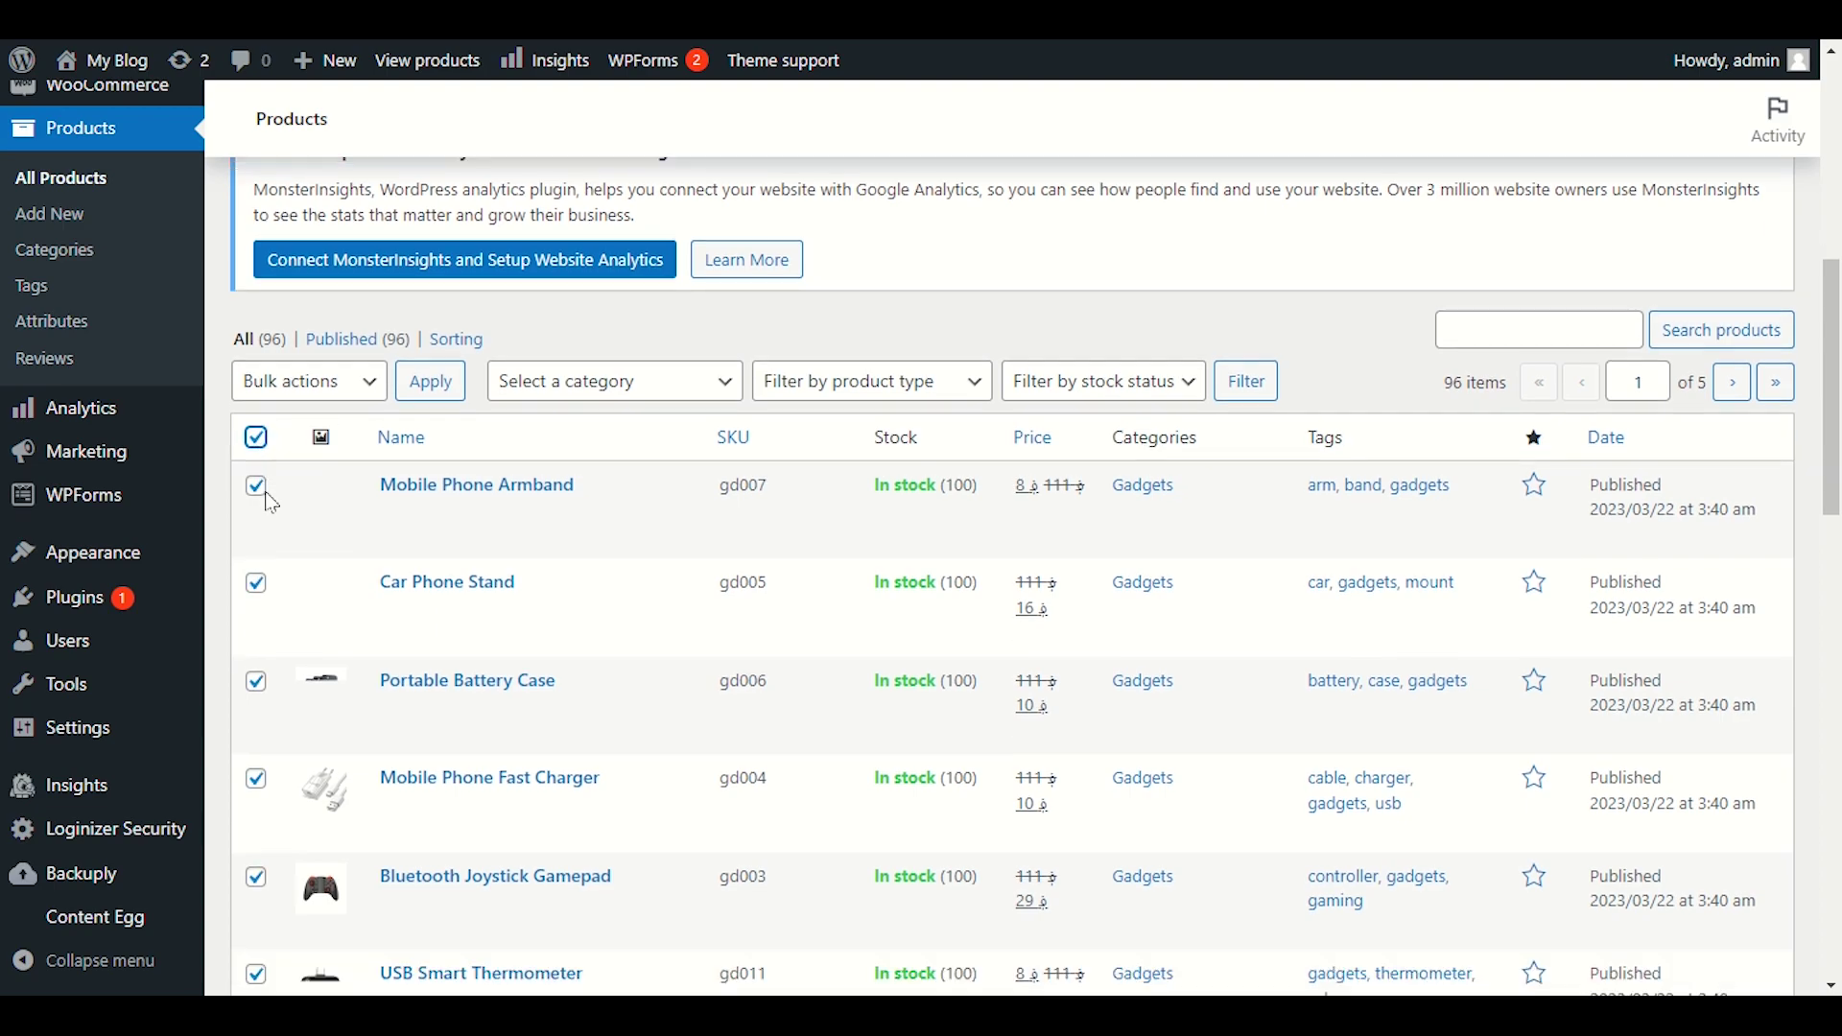
pyautogui.scroll(3, 322, 644)
pyautogui.scroll(2, 322, 644)
pyautogui.click(307, 527)
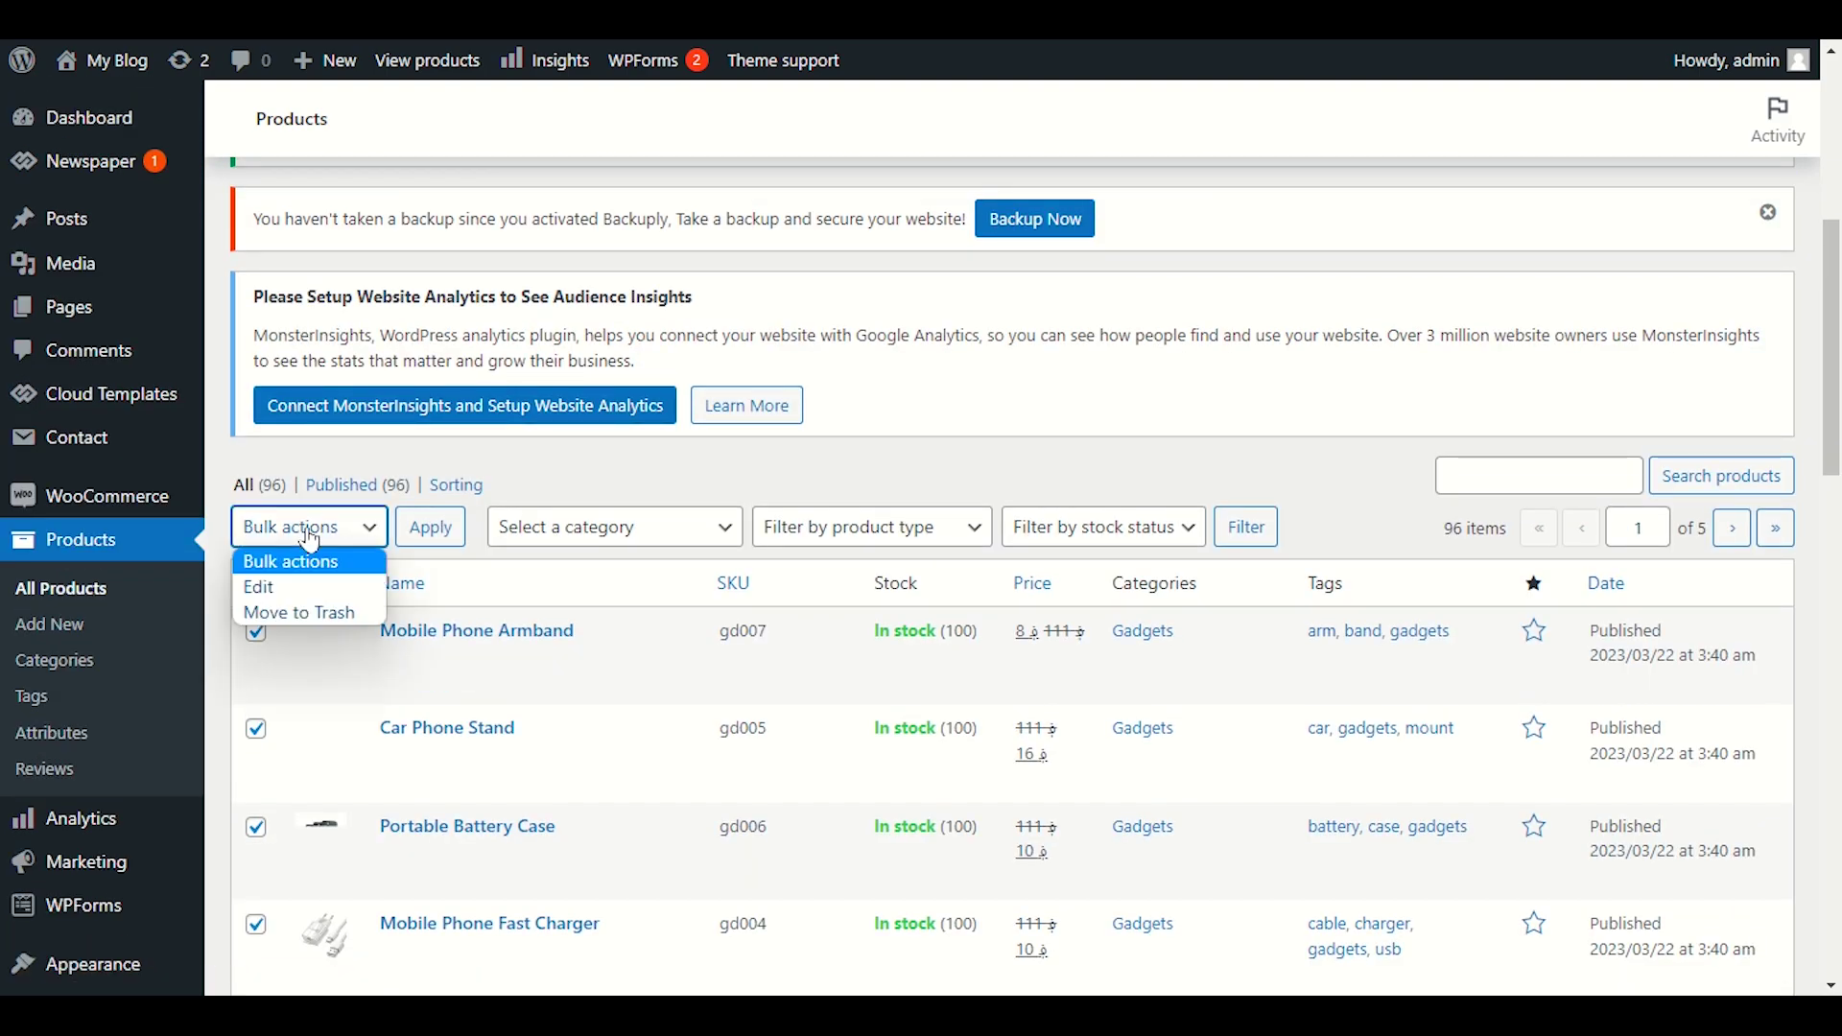
pyautogui.scroll(-7, 546, 671)
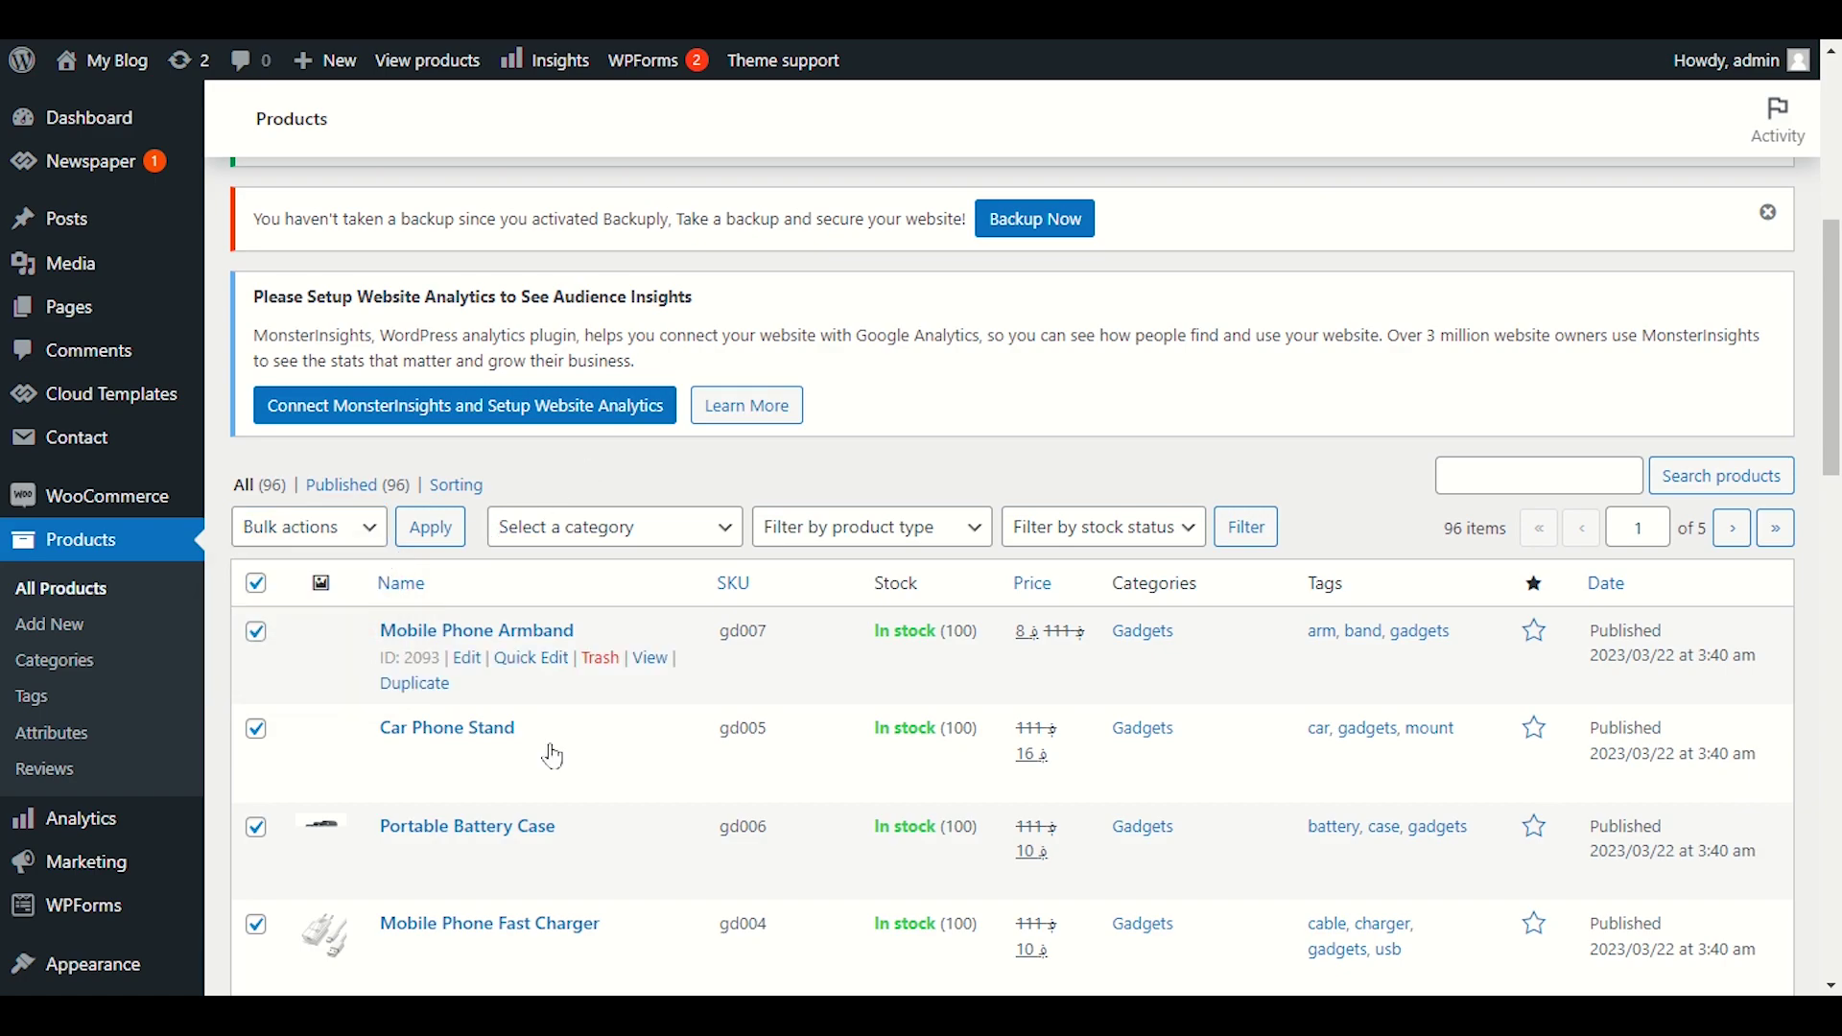
# - Switch to the Shop Blog Gadgets preview site and open the Bluetooth Joystick Gamepad from its From the Shop section
pyautogui.scroll(10, 552, 621)
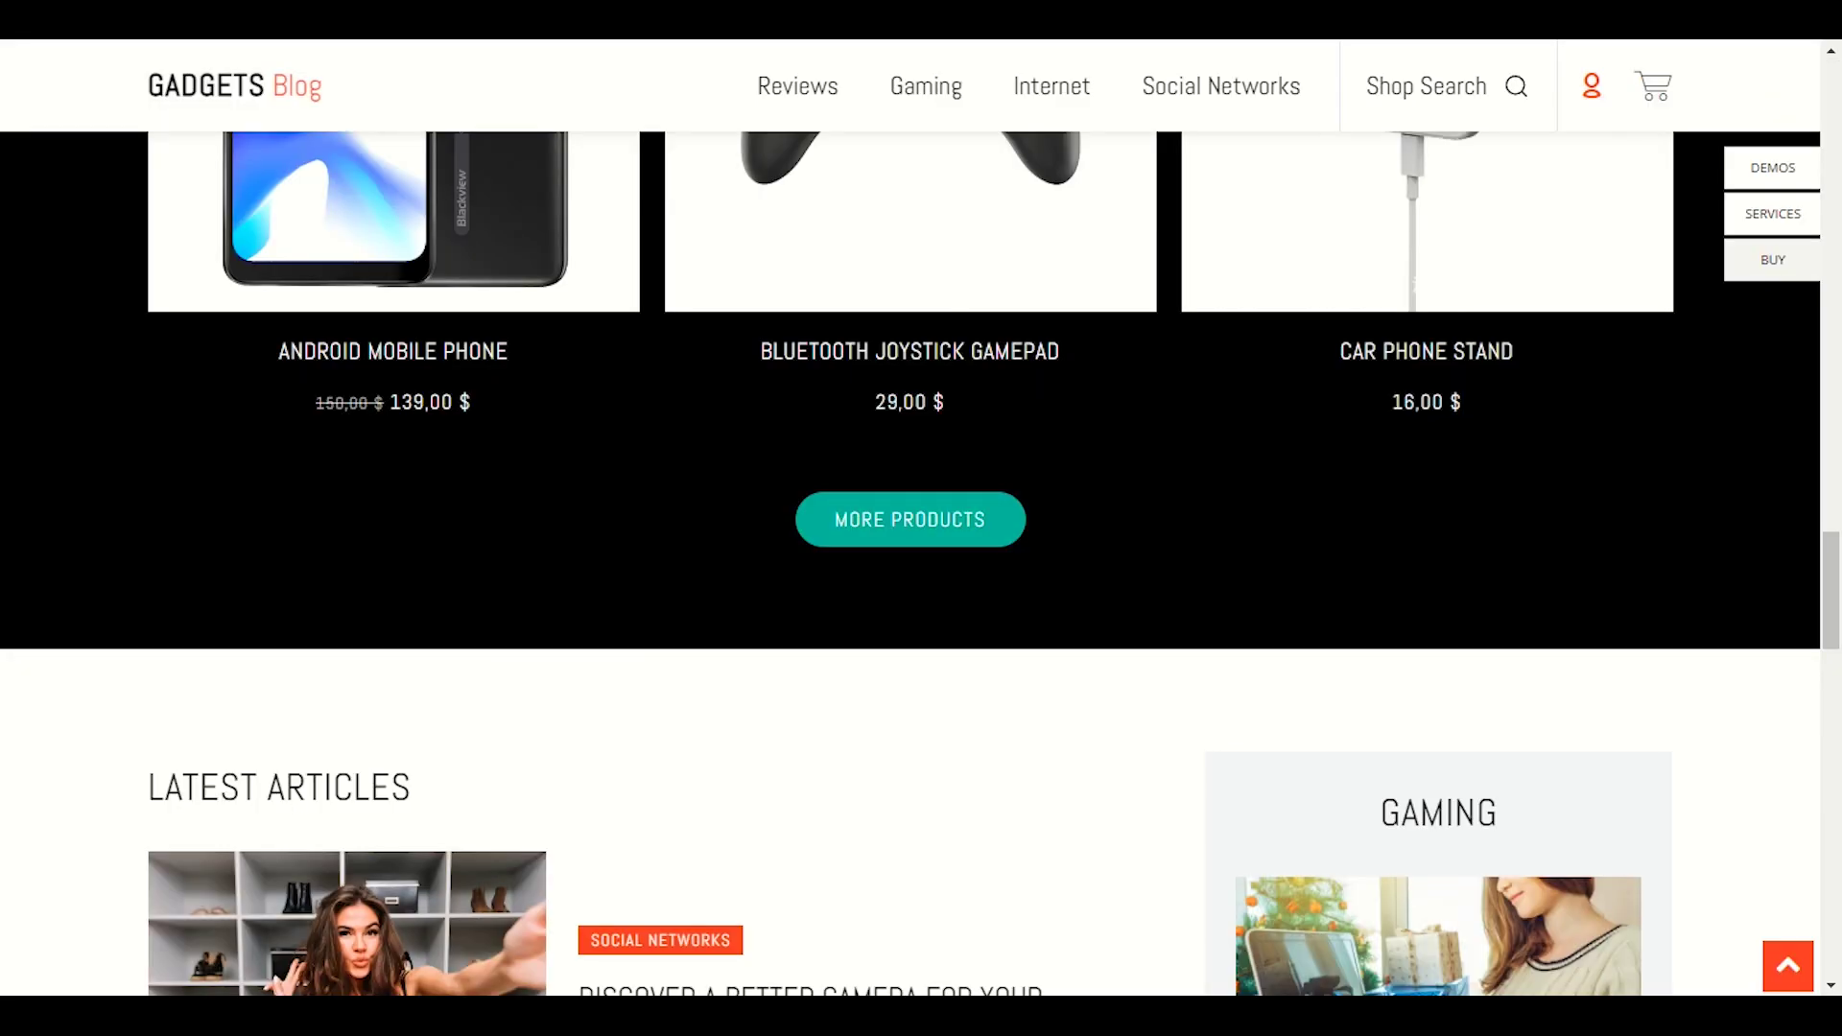
pyautogui.scroll(5, 596, 637)
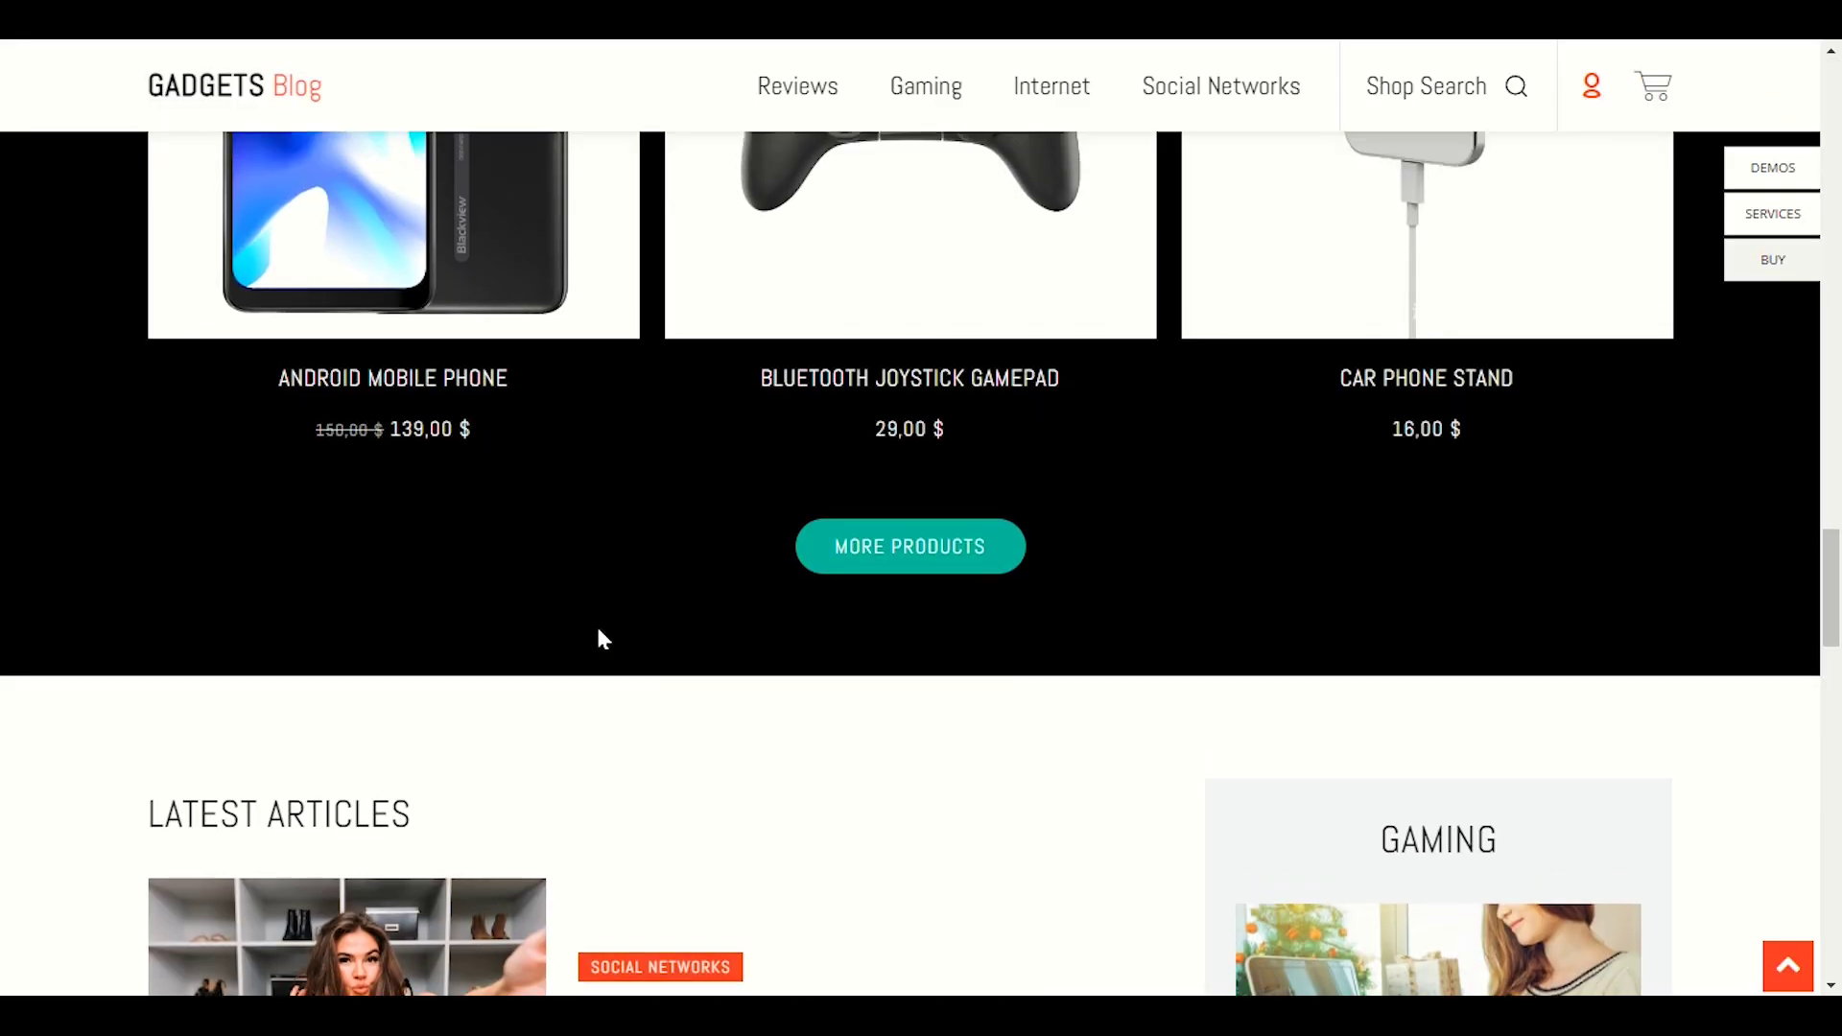
pyautogui.moveTo(1070, 283); pyautogui.dragTo(547, 261)
pyautogui.click(601, 247)
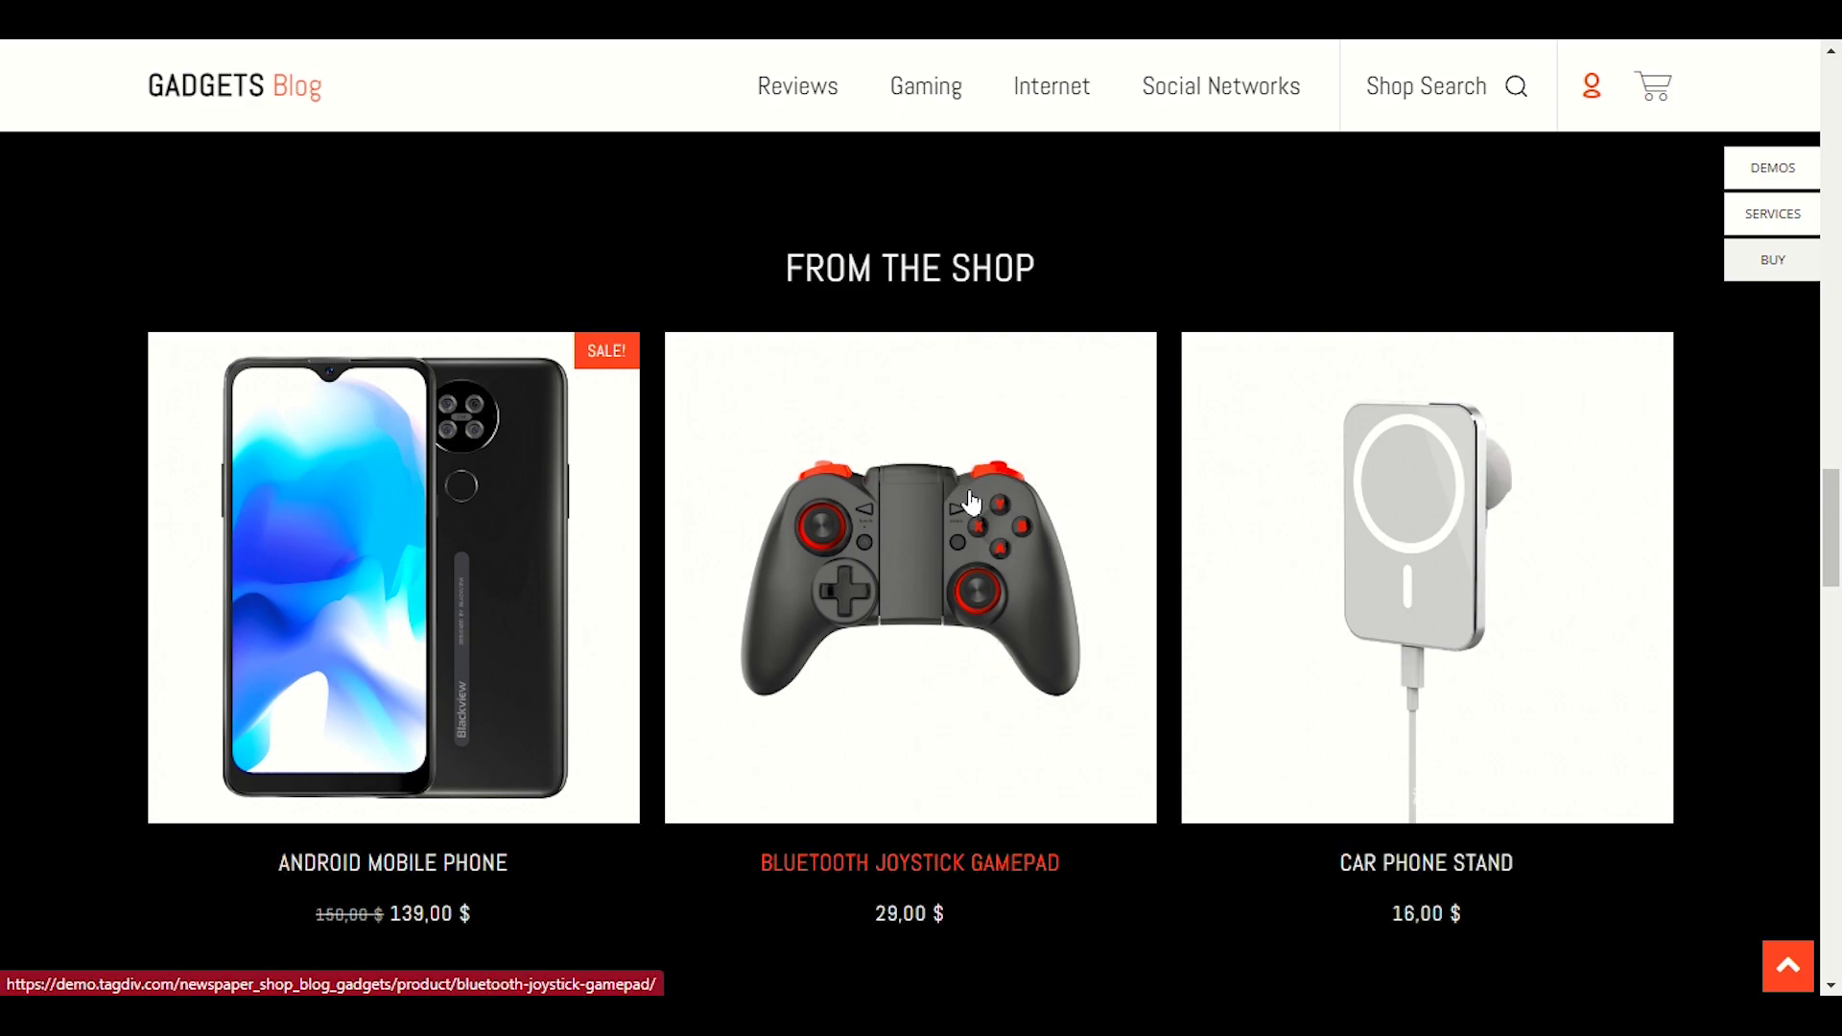
pyautogui.click(1180, 545)
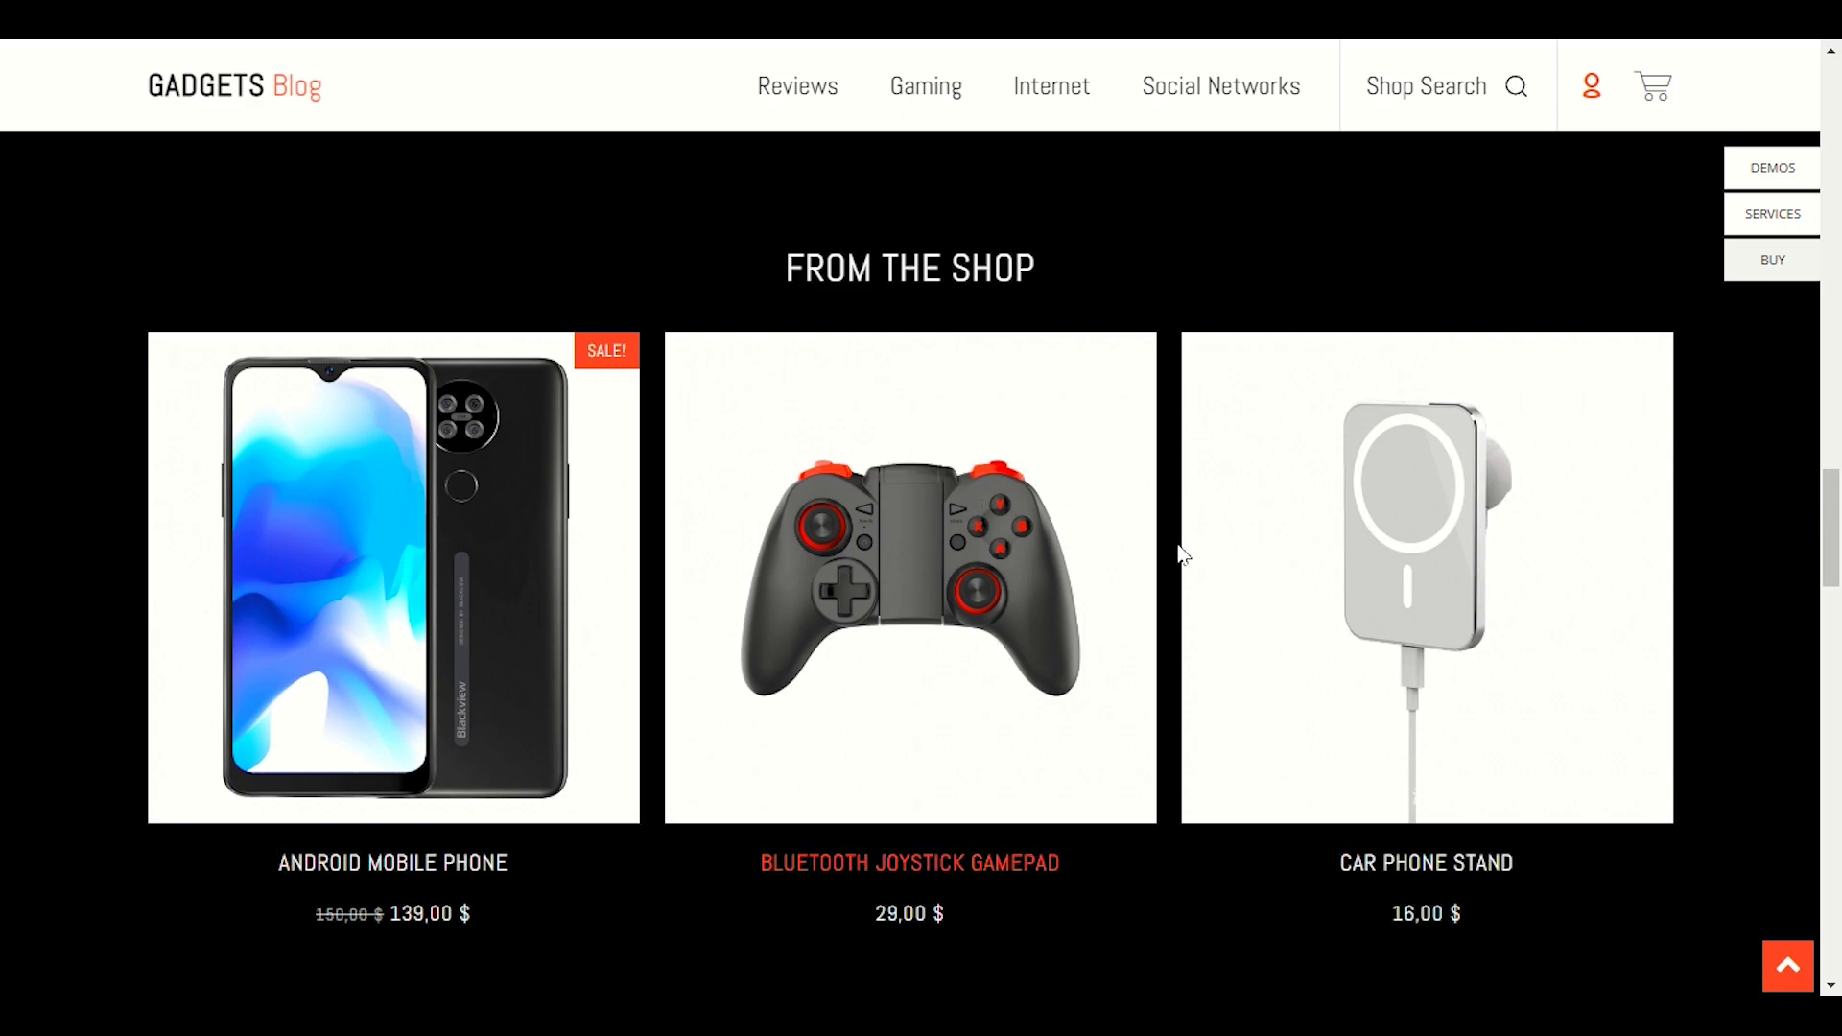
# - Examine the Bluetooth Joystick Gamepad product page, including its images, description, price and add-to-cart option
pyautogui.scroll(-3, 1186, 431)
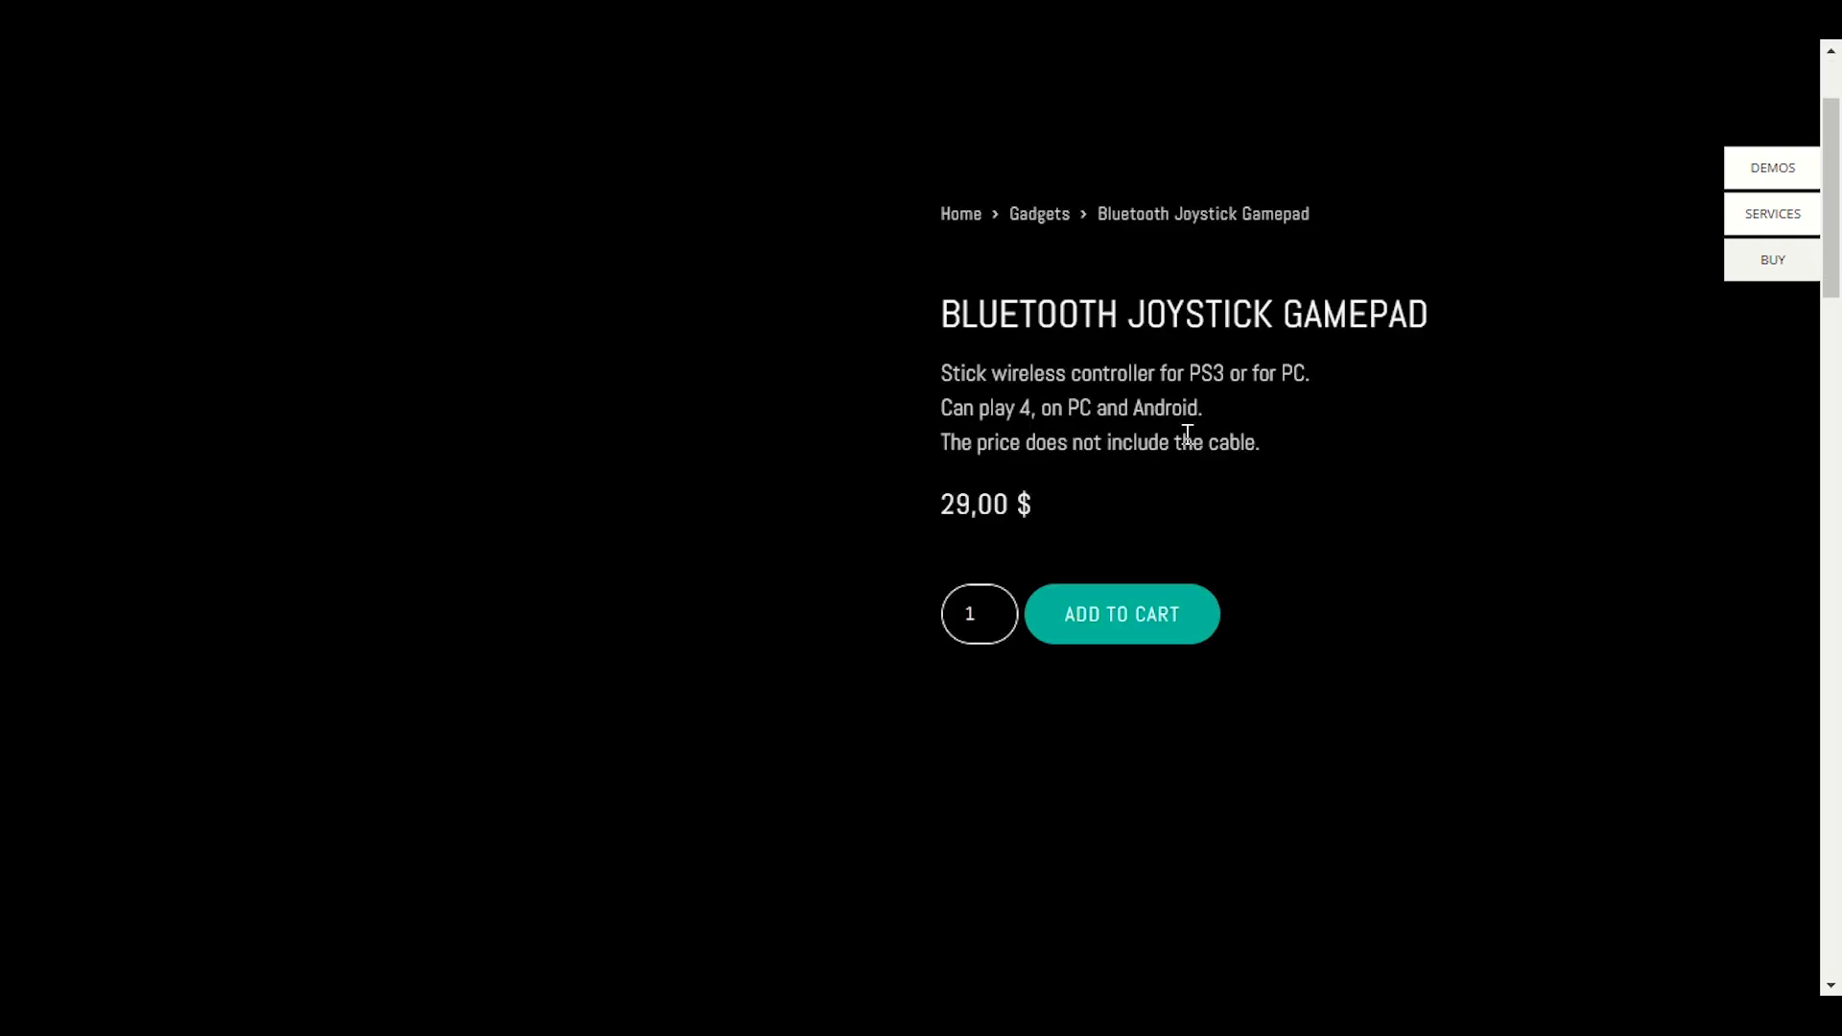
pyautogui.scroll(-1, 1304, 699)
pyautogui.scroll(3, 1304, 694)
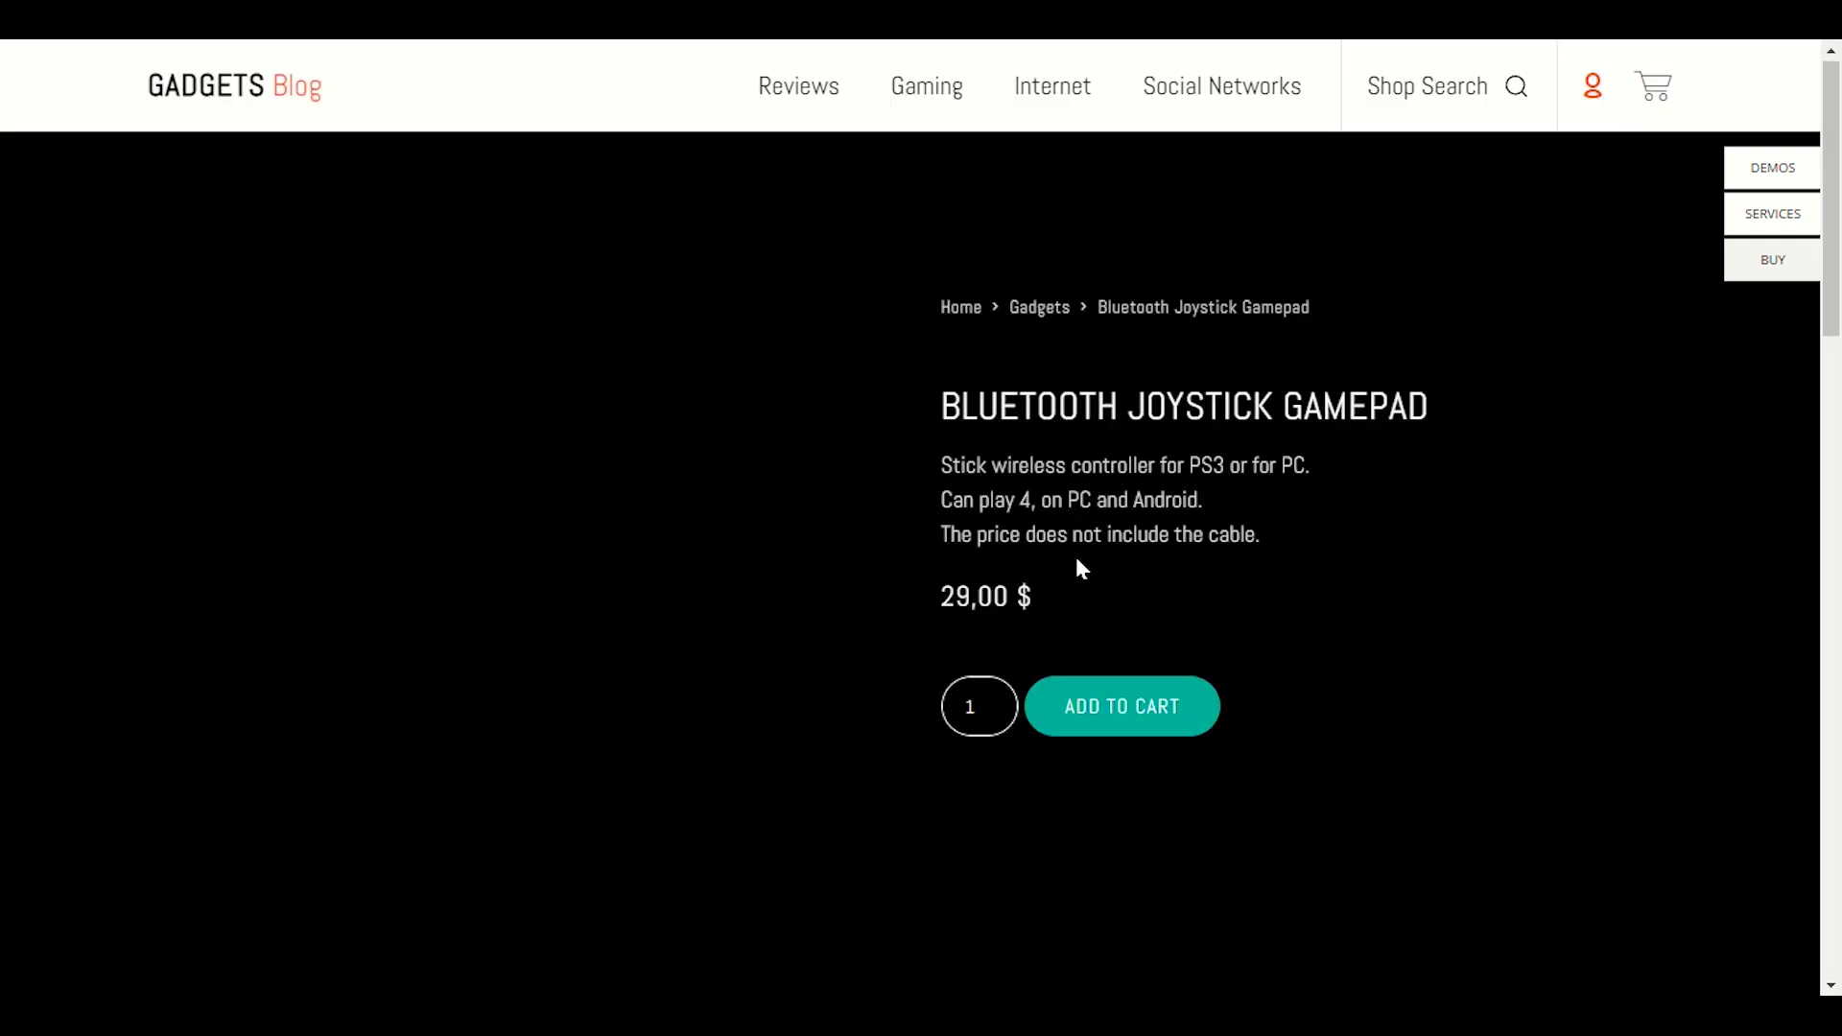
pyautogui.scroll(-6, 1180, 710)
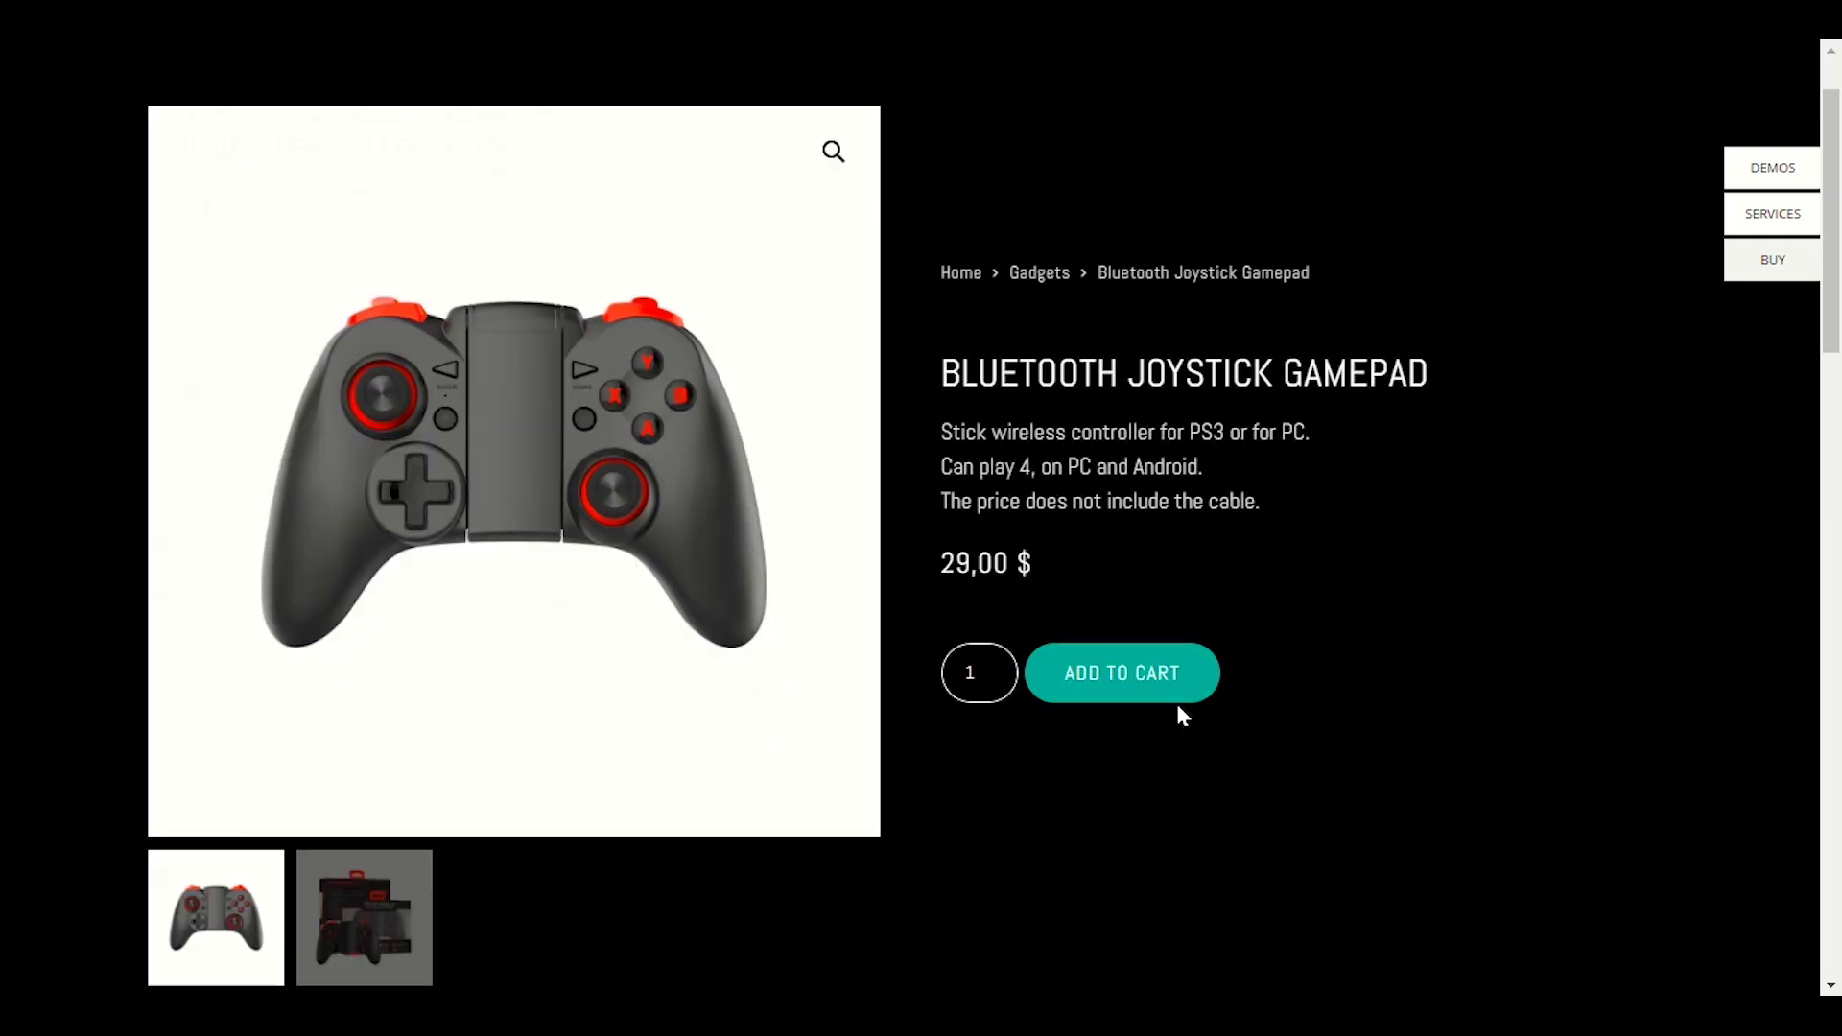
pyautogui.scroll(1, 1186, 696)
pyautogui.scroll(5, 1185, 695)
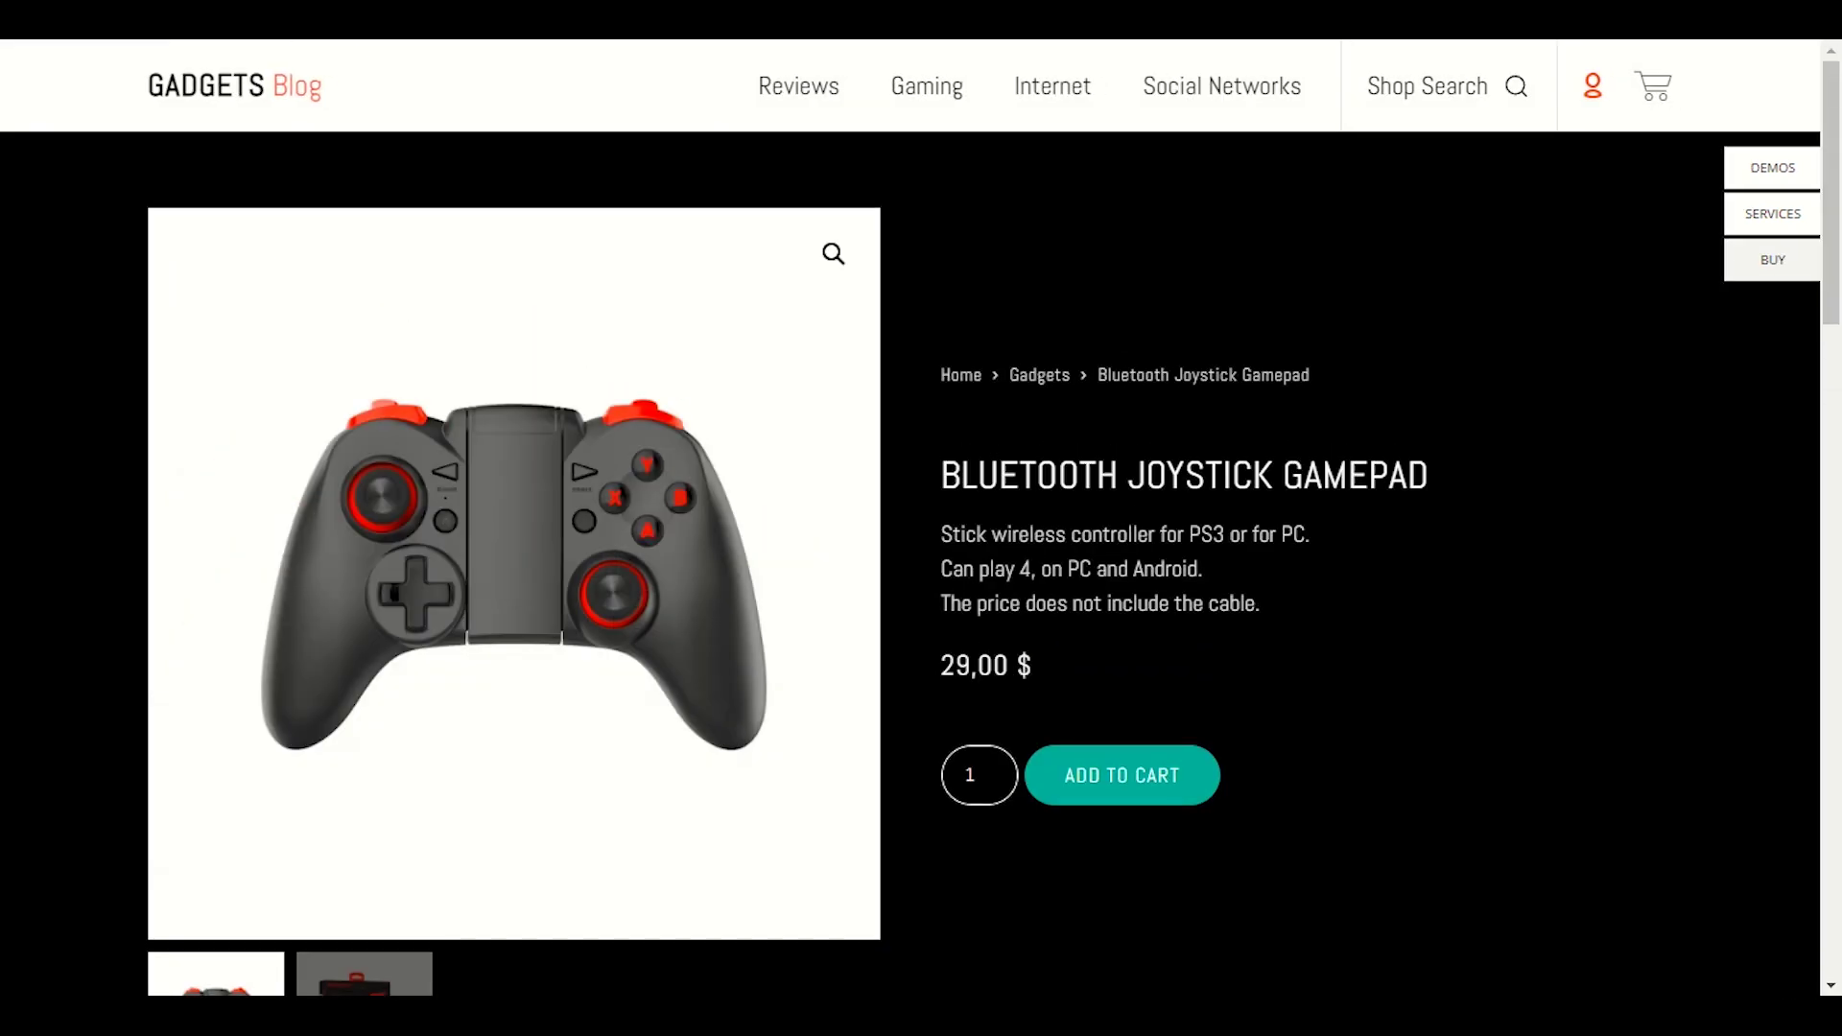